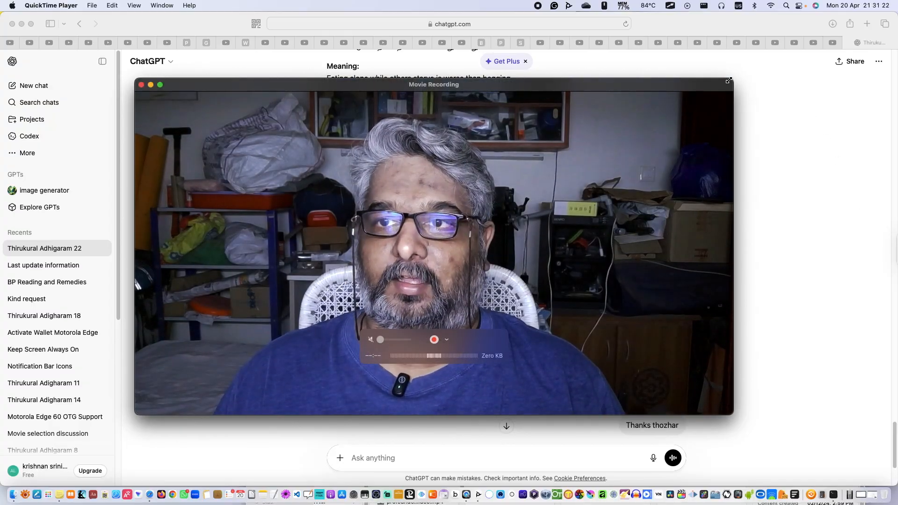
- Shrink the Movie Recording window and park it in the lower-left corner of the desktop
drag(733, 79, 355, 250)
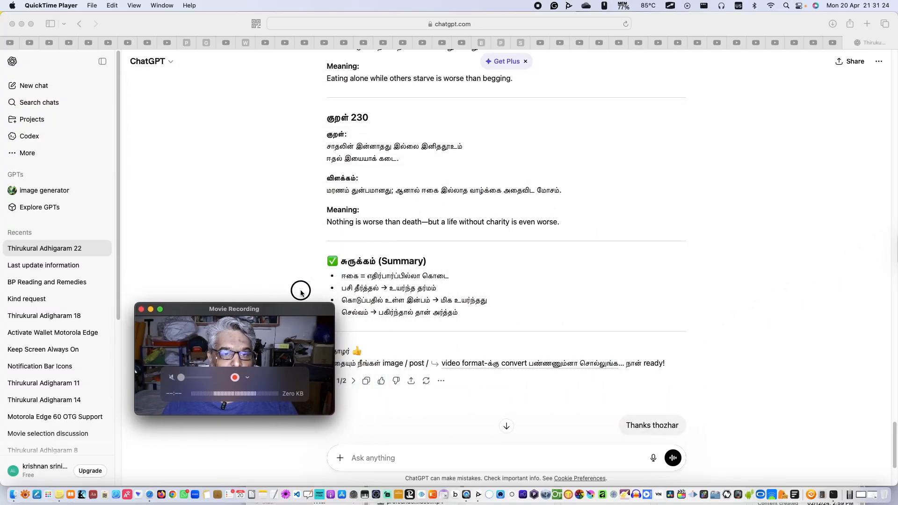
drag(301, 292, 157, 383)
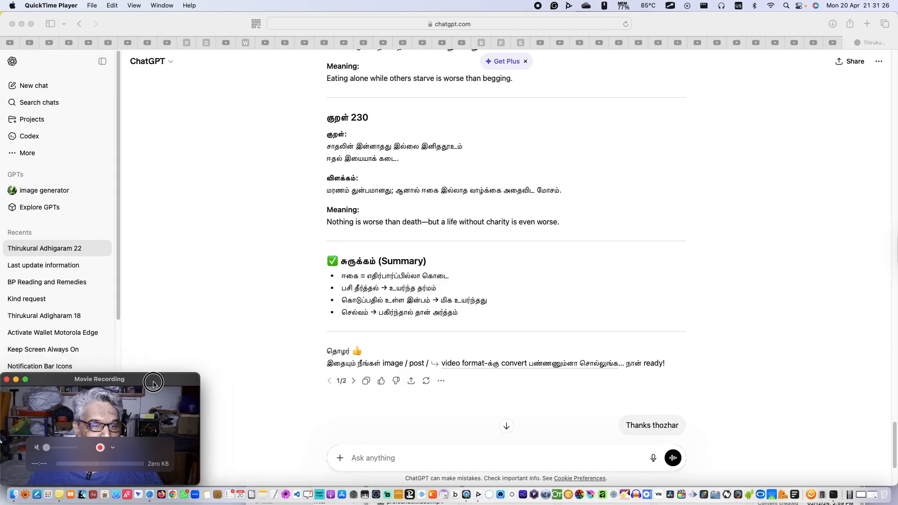
- Look through the Thirukural Adhigaram 22 chat from its first request to the adhigaram 23 request
scroll(719, 249, up, 20)
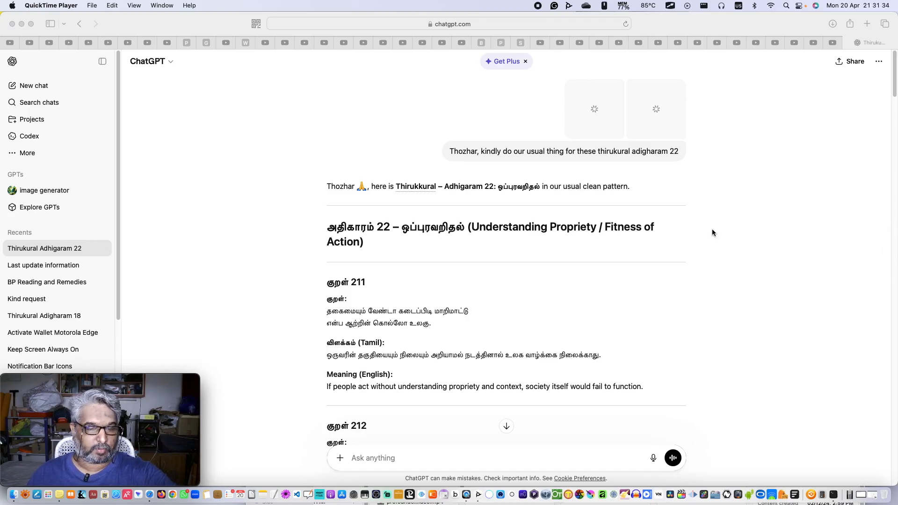
click(721, 237)
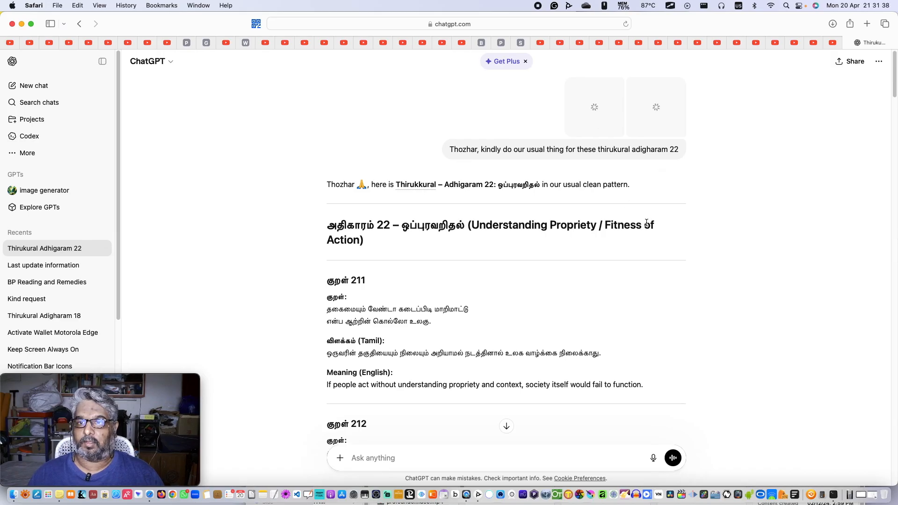
scroll(646, 223, down, 20)
scroll(646, 225, down, 10)
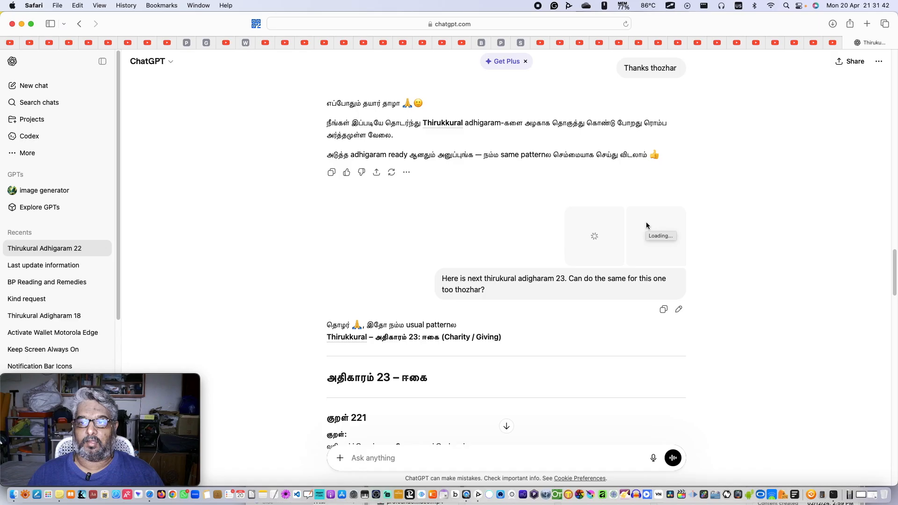
scroll(646, 225, up, 20)
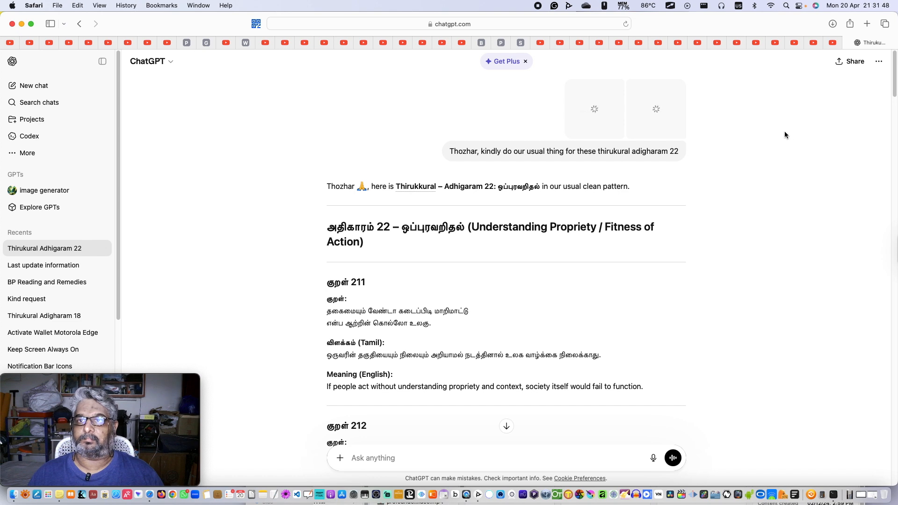
- Reload the chat page and dismiss the Memory full notice
click(626, 23)
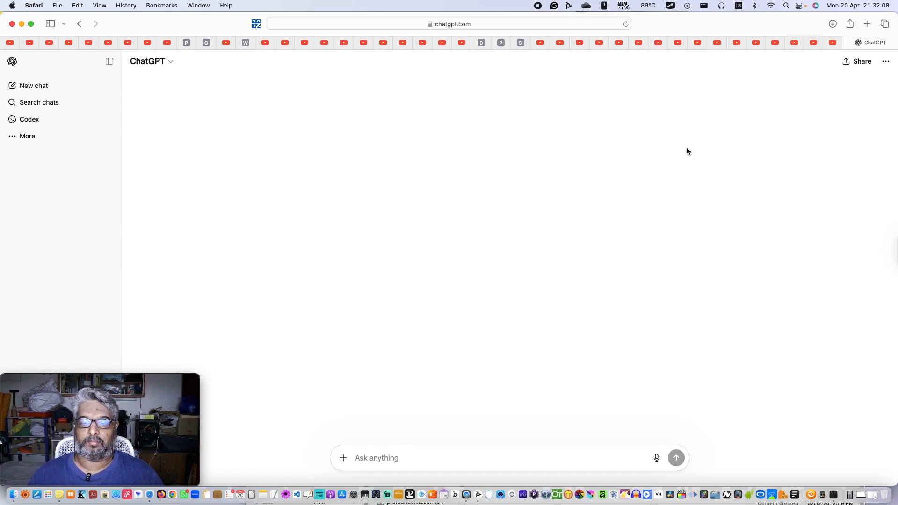
key(Tab)
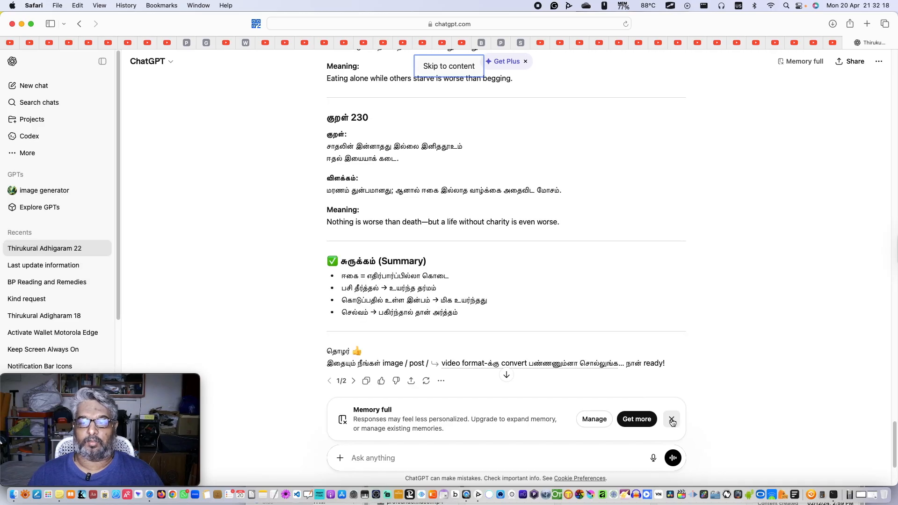
click(672, 421)
- View the book-page photo attached to the first request, for adhigaram 22, at full size
scroll(671, 256, up, 20)
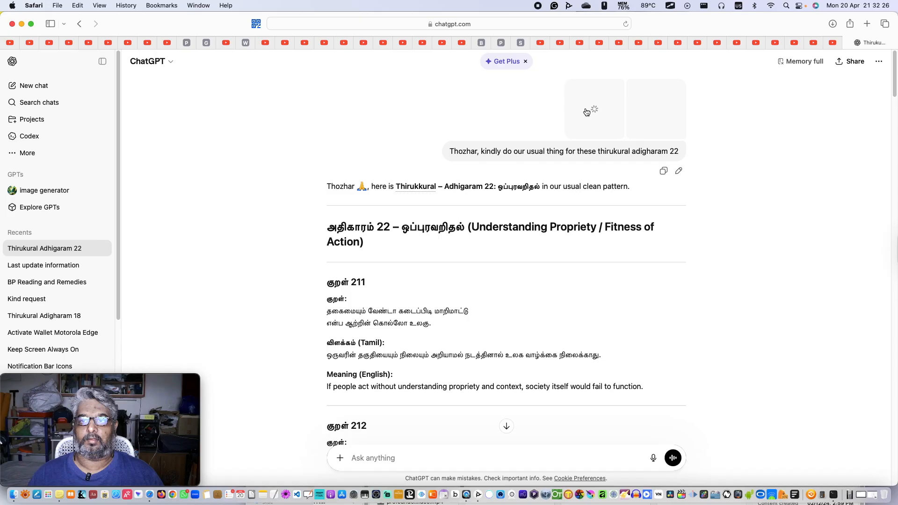
scroll(724, 270, down, 5)
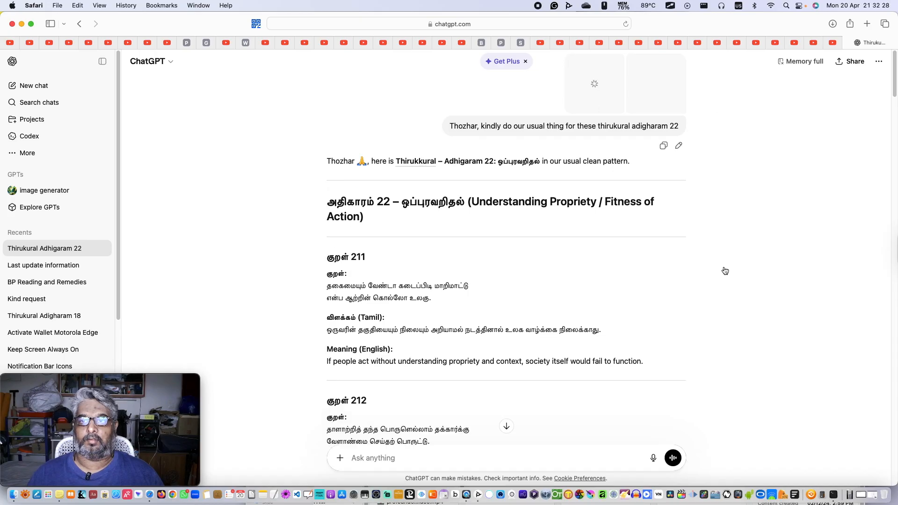
click(724, 271)
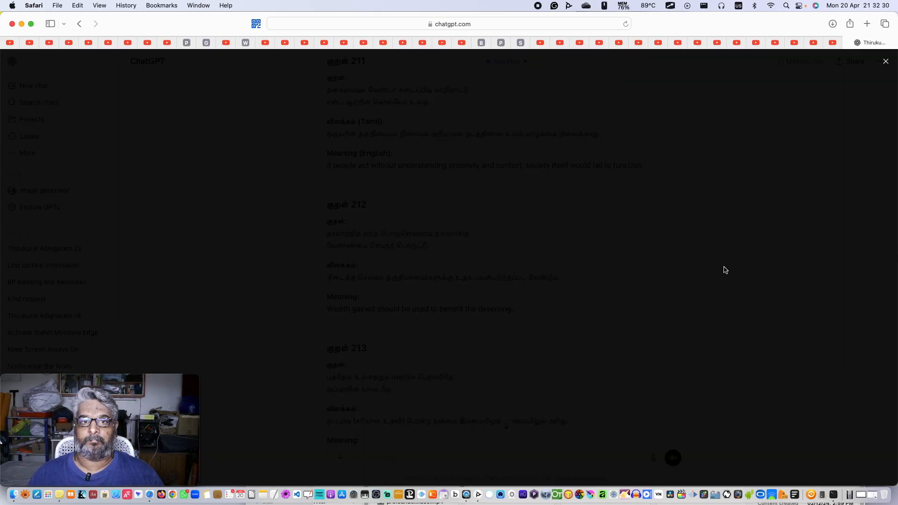
click(724, 269)
scroll(723, 267, down, 3)
scroll(724, 268, up, 8)
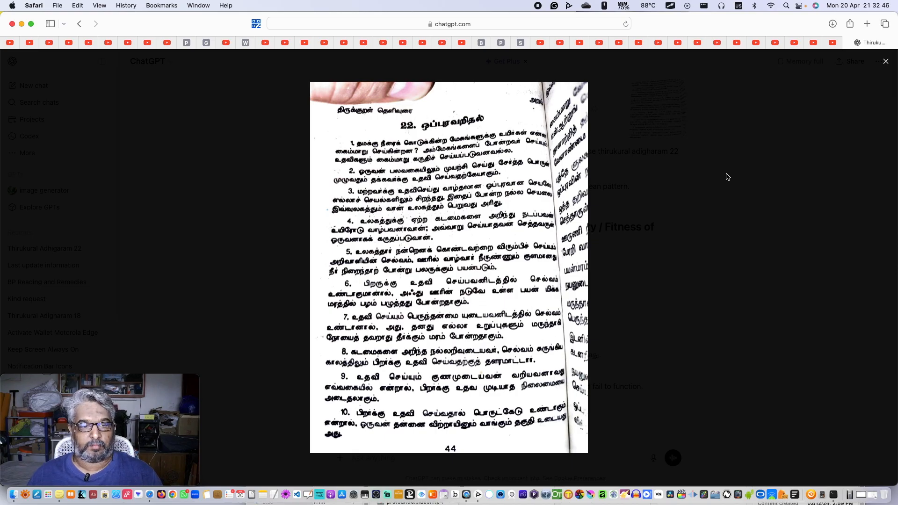
- Enlarge the Movie Recording window over the page photo and shrink it back to its small size
mouse_move(177, 379)
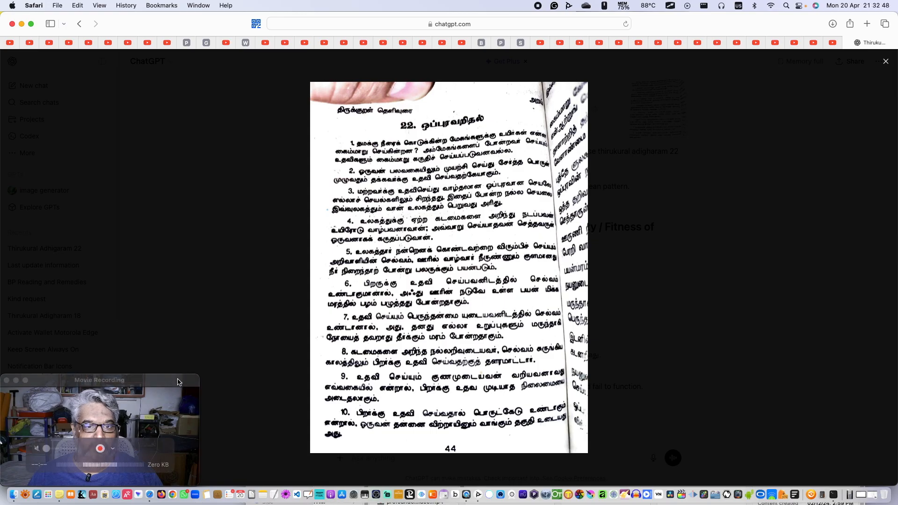
drag(198, 377, 503, 125)
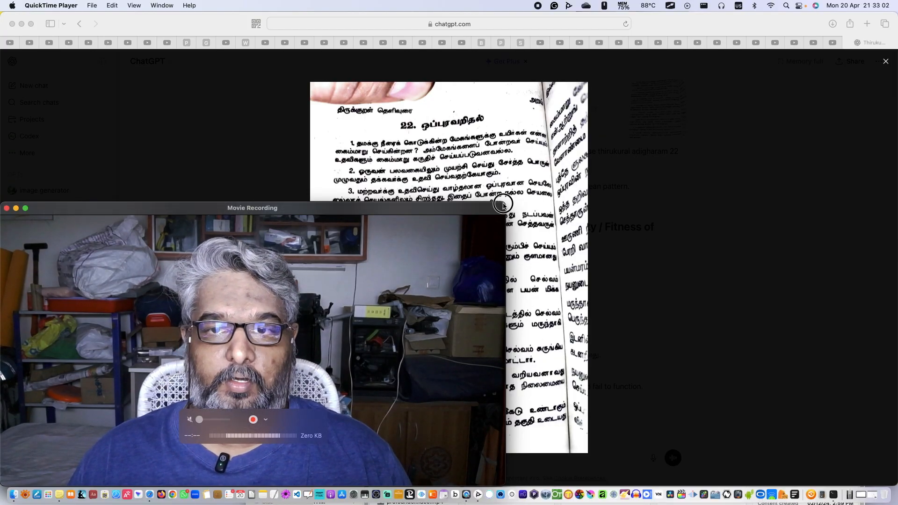
drag(505, 202, 199, 374)
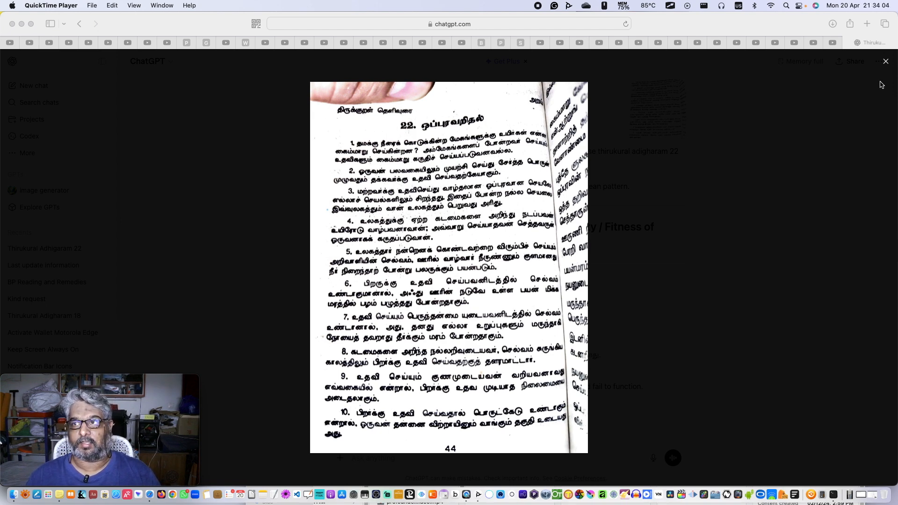
- Close the page photo, check an image attached to the adhigaram 23 request, and return to the start of the chat
click(886, 64)
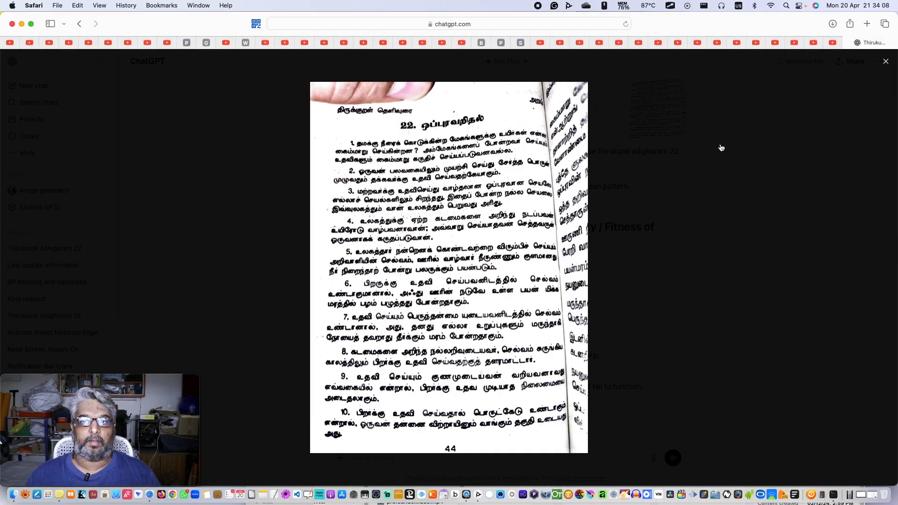
click(701, 182)
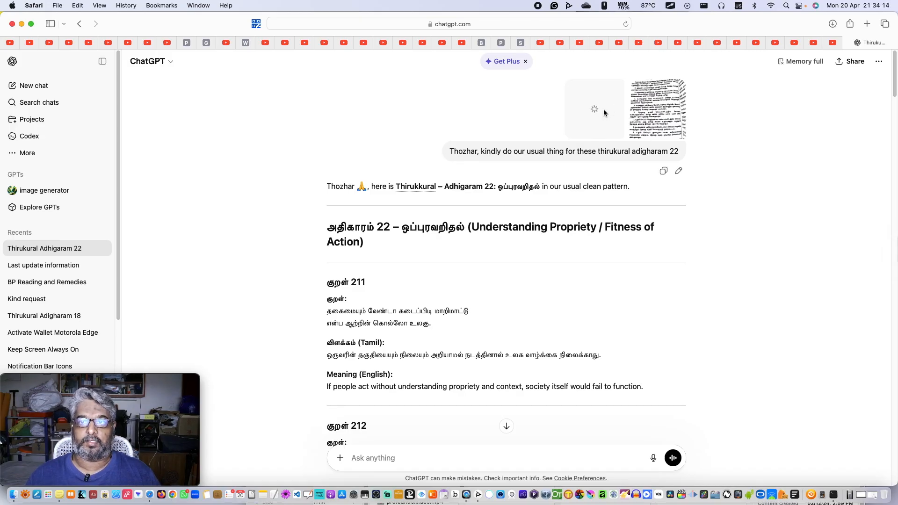
scroll(686, 240, down, 15)
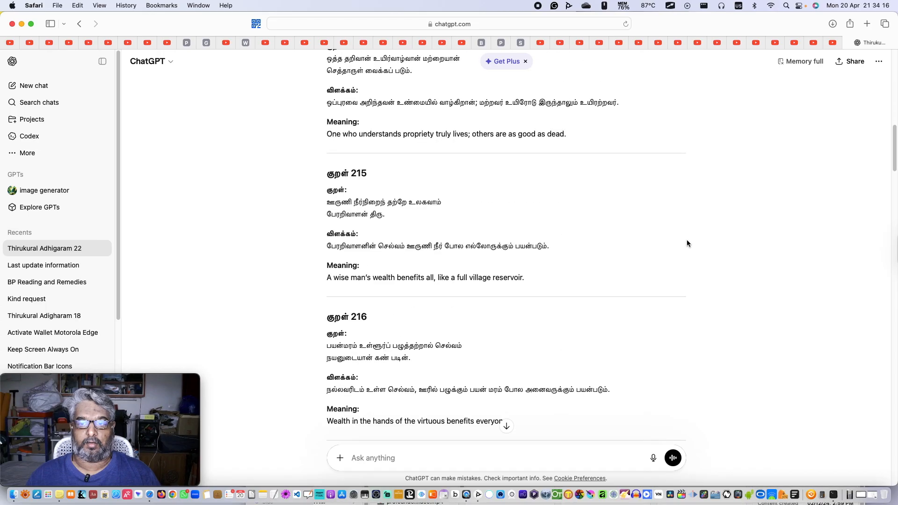
scroll(687, 243, down, 20)
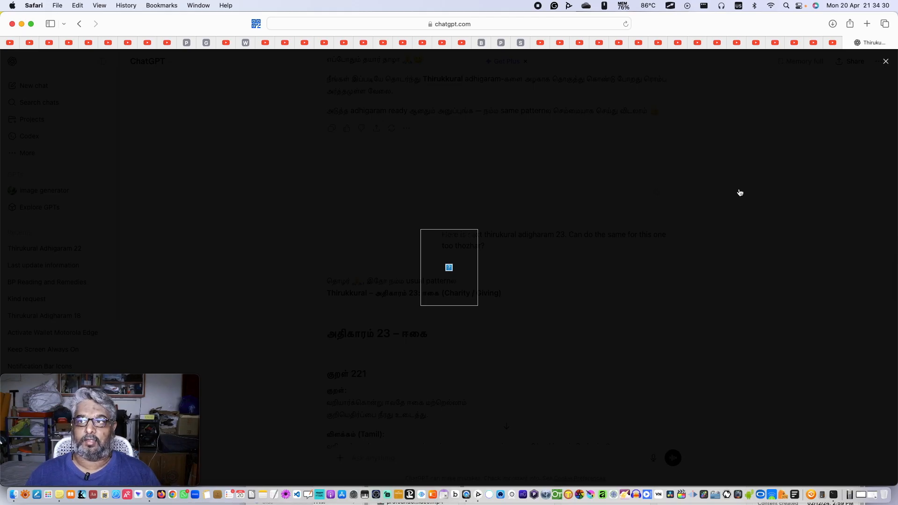
click(720, 199)
scroll(719, 194, up, 15)
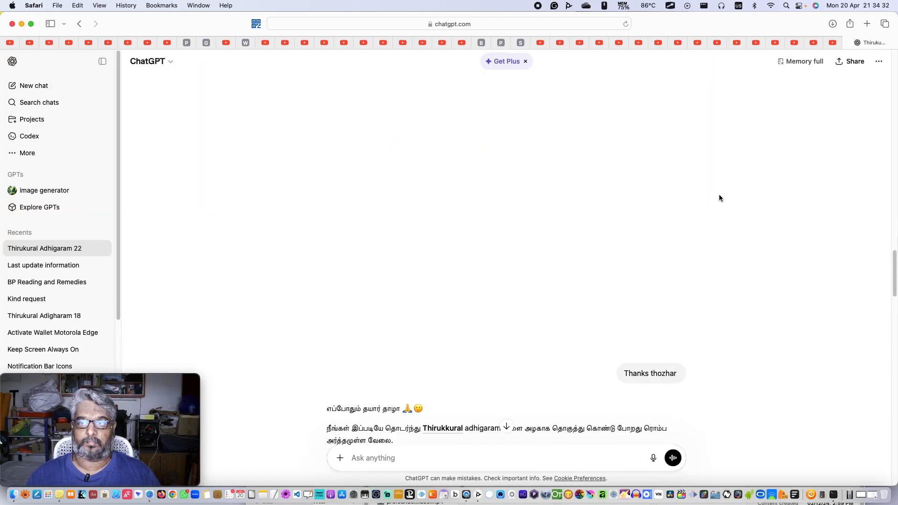
scroll(719, 194, up, 10)
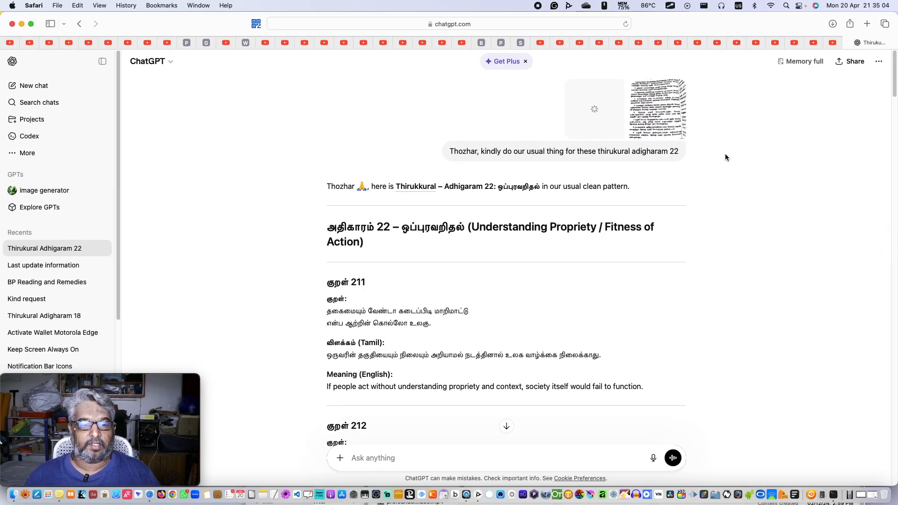
- Highlight the first line of the adhigaram 22 heading in the first reply
scroll(668, 237, down, 2)
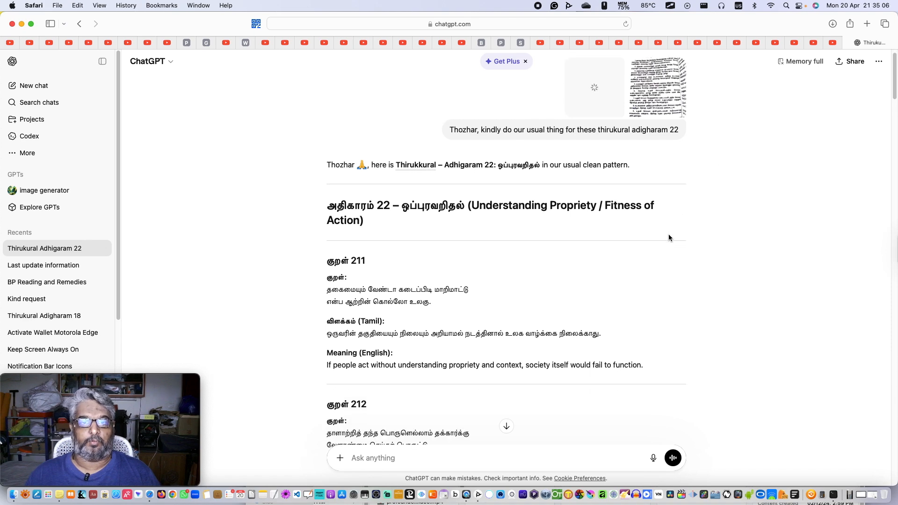
scroll(669, 237, down, 3)
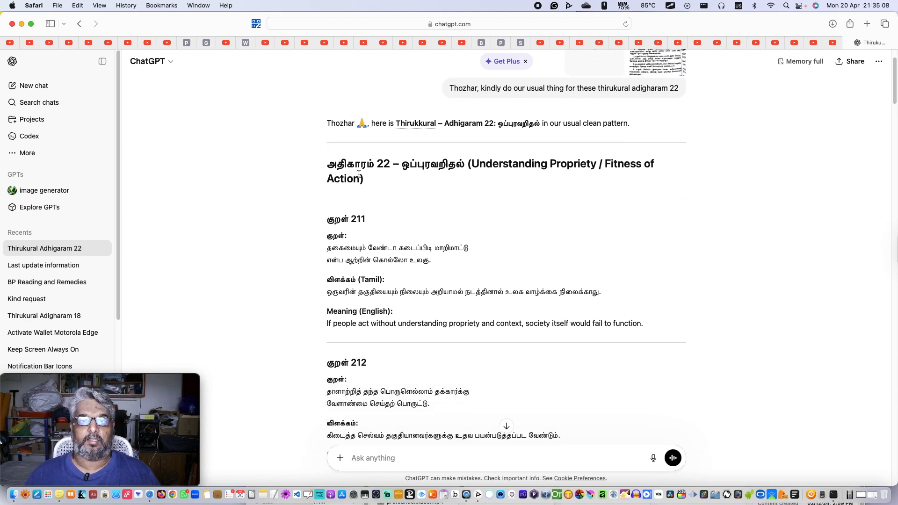
scroll(650, 168, up, 3)
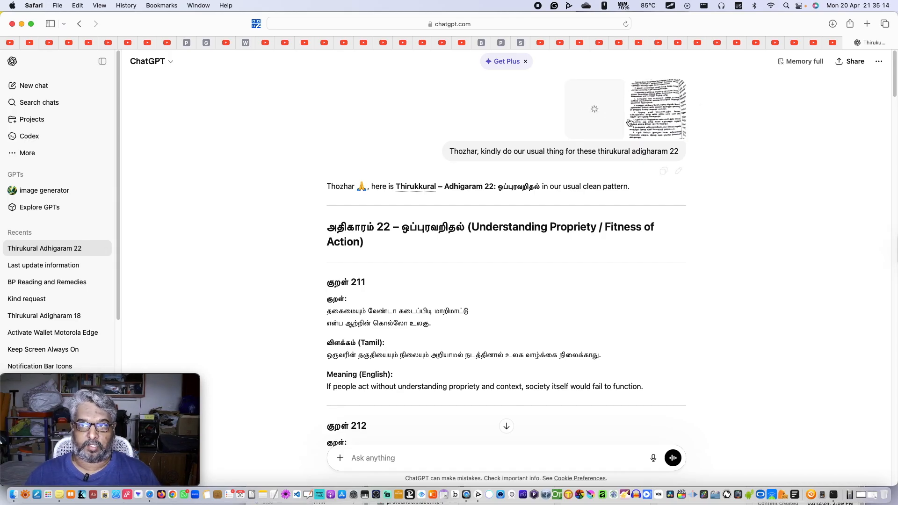
scroll(676, 253, down, 2)
scroll(676, 256, down, 2)
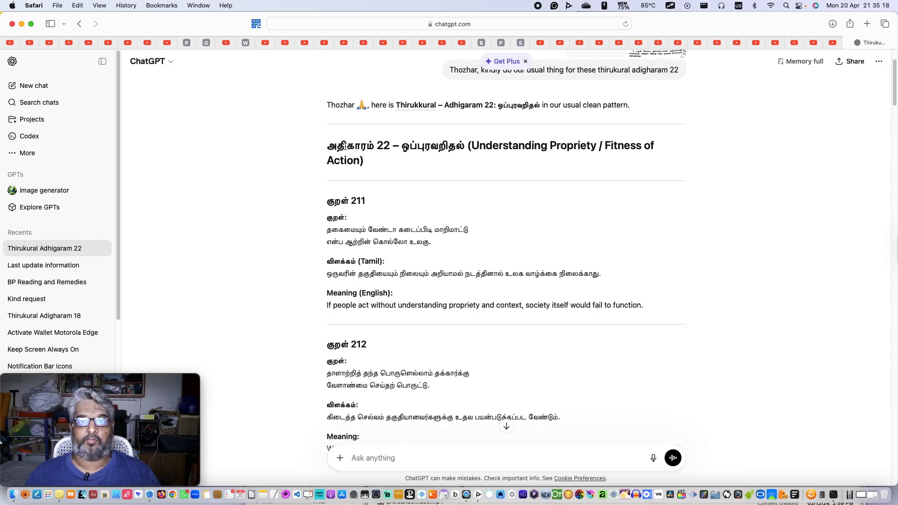
drag(328, 146, 656, 146)
scroll(619, 228, down, 2)
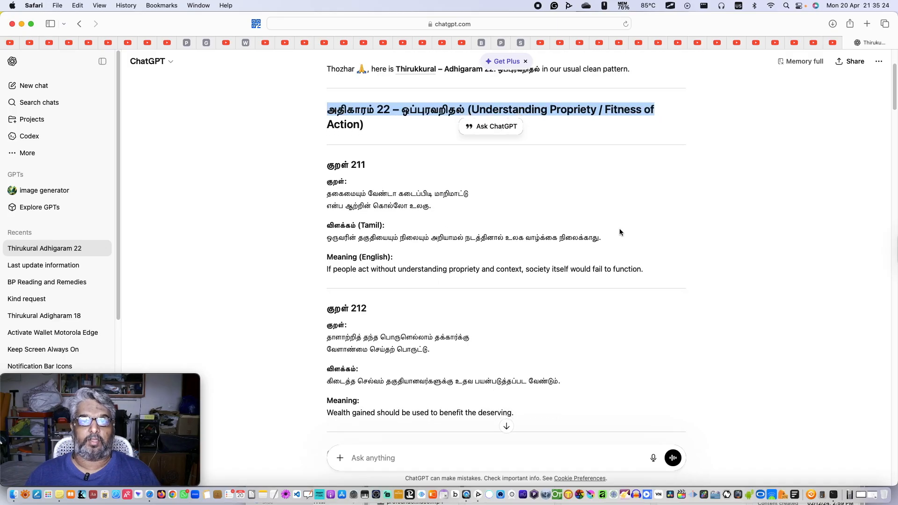
- Highlight the Kural 211 heading and its two-line Tamil verse
drag(327, 156, 367, 157)
click(331, 174)
drag(328, 182, 430, 198)
scroll(304, 222, down, 1)
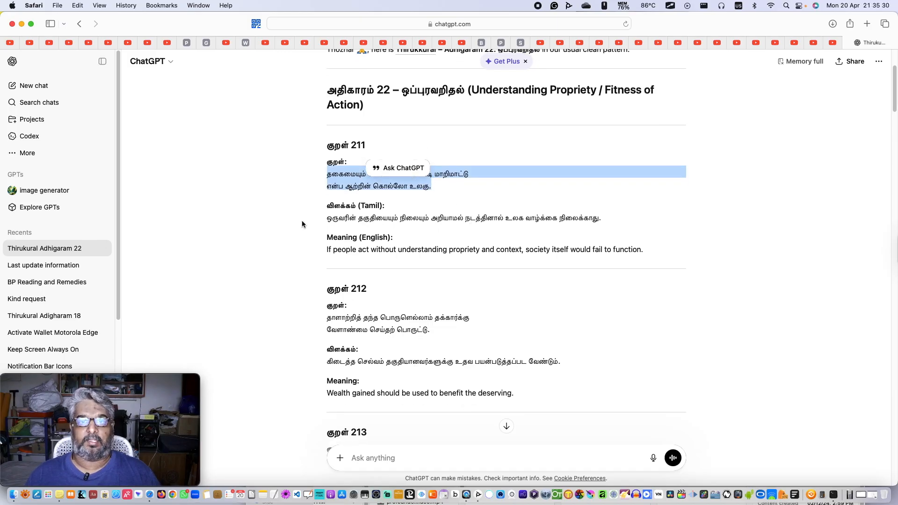
- Highlight the Tamil explanation and the English meaning of Kural 211, and clear the selection
drag(327, 219, 603, 216)
scroll(380, 248, down, 1)
click(359, 247)
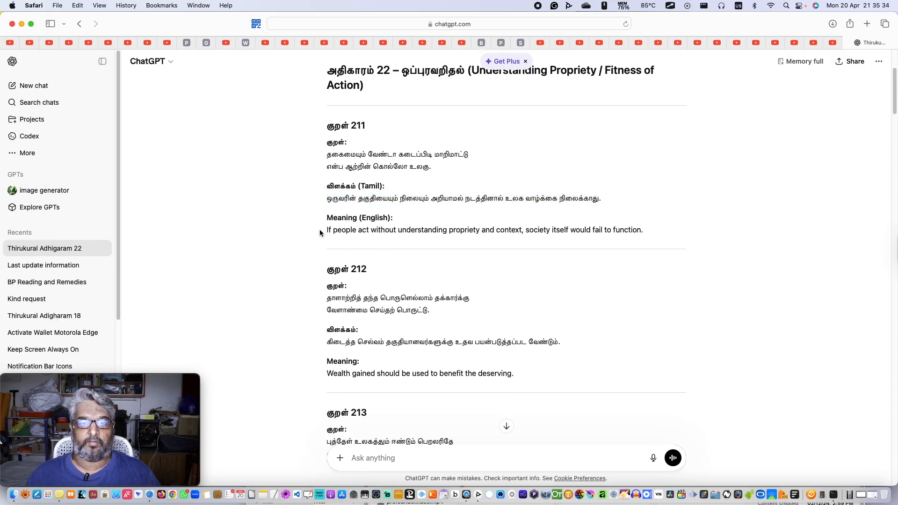
drag(327, 230, 643, 232)
click(643, 249)
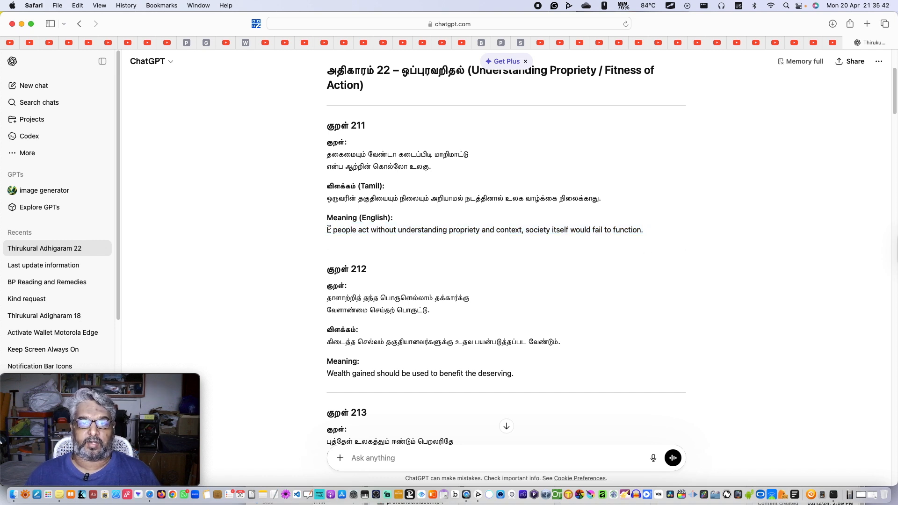
- Compare the Tamil explanation of Kural 211 with its verse by highlighting each again, and clear the selection
scroll(332, 216, up, 1)
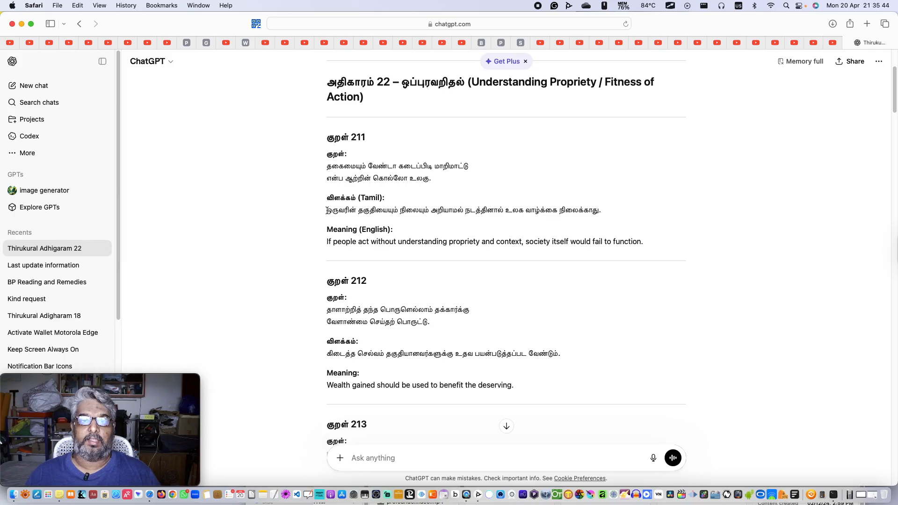
drag(327, 210, 645, 212)
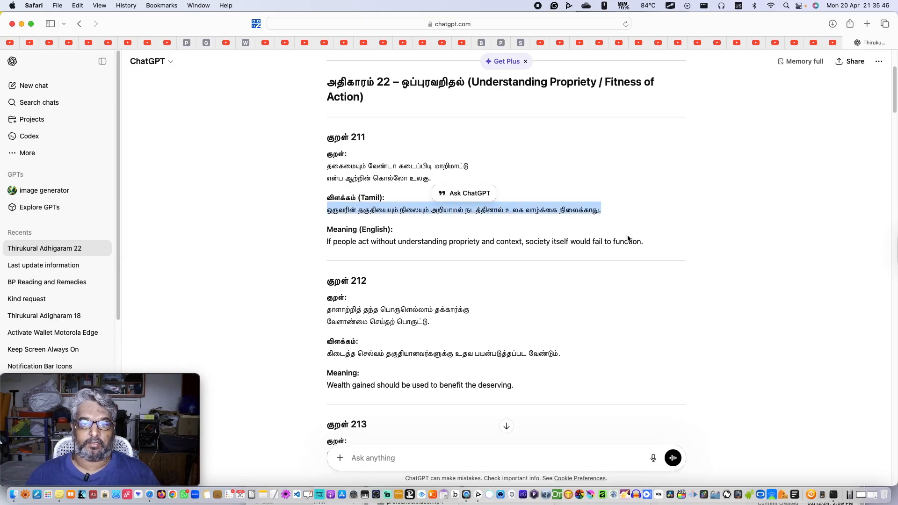
scroll(588, 258, up, 2)
click(334, 204)
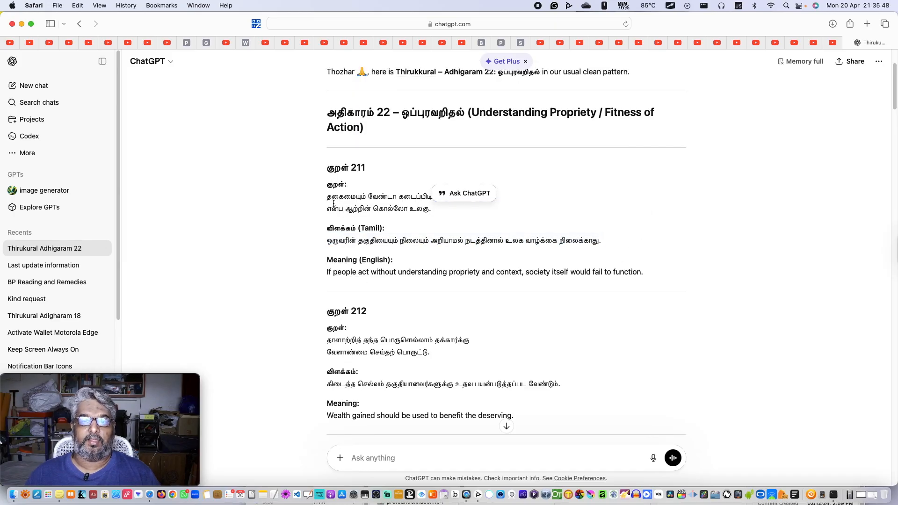
drag(328, 197, 430, 209)
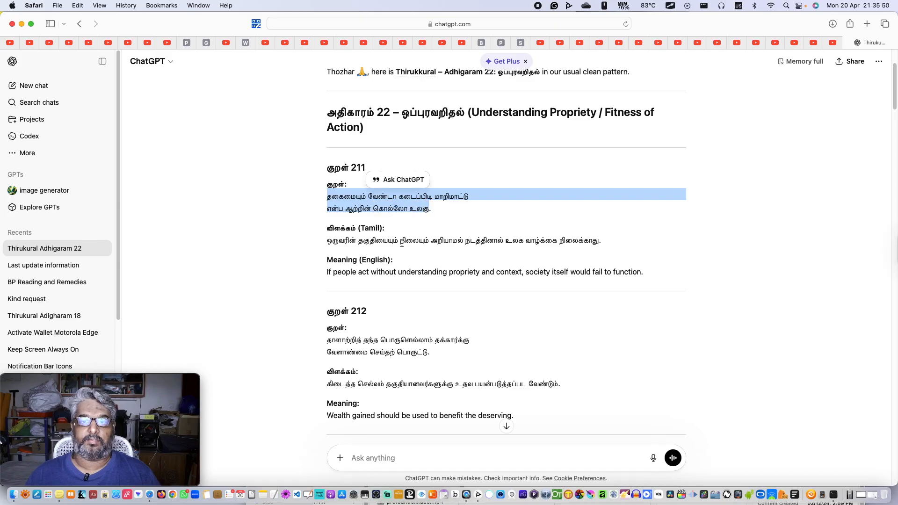
click(341, 241)
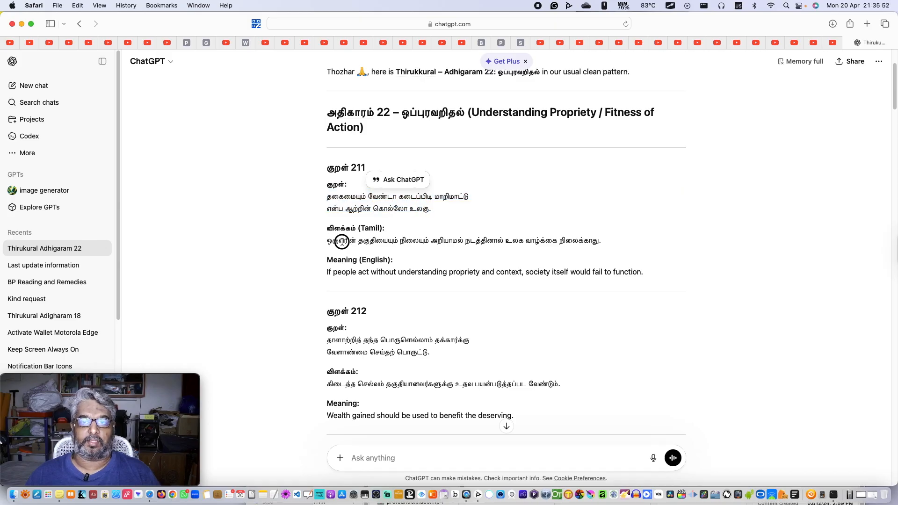
drag(342, 242, 611, 243)
click(410, 285)
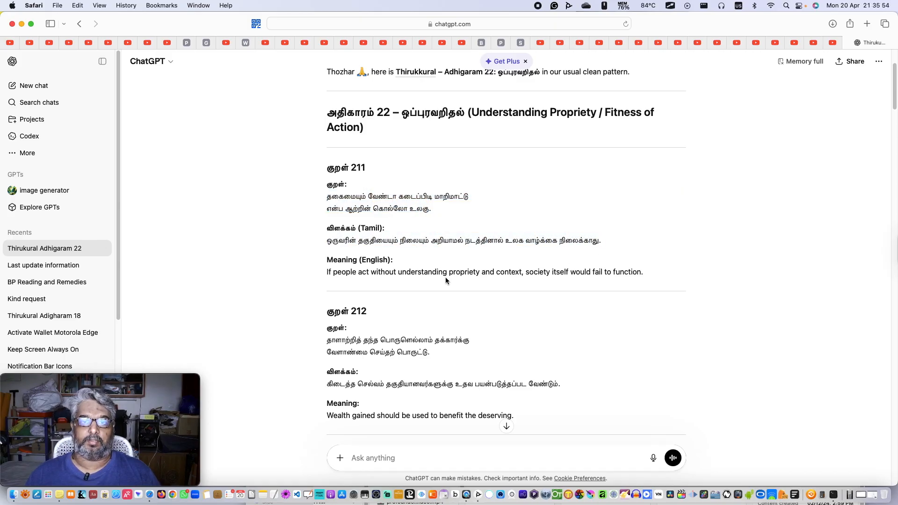
- Examine the adhigaram 22 request, its attached pages and the Kural 211 entry in the first reply
scroll(458, 284, up, 1)
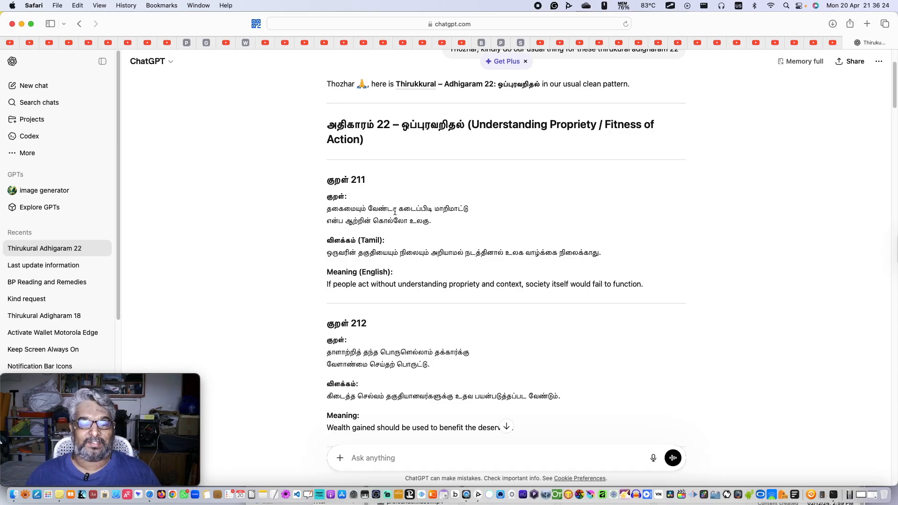
scroll(395, 211, up, 1)
scroll(395, 211, up, 3)
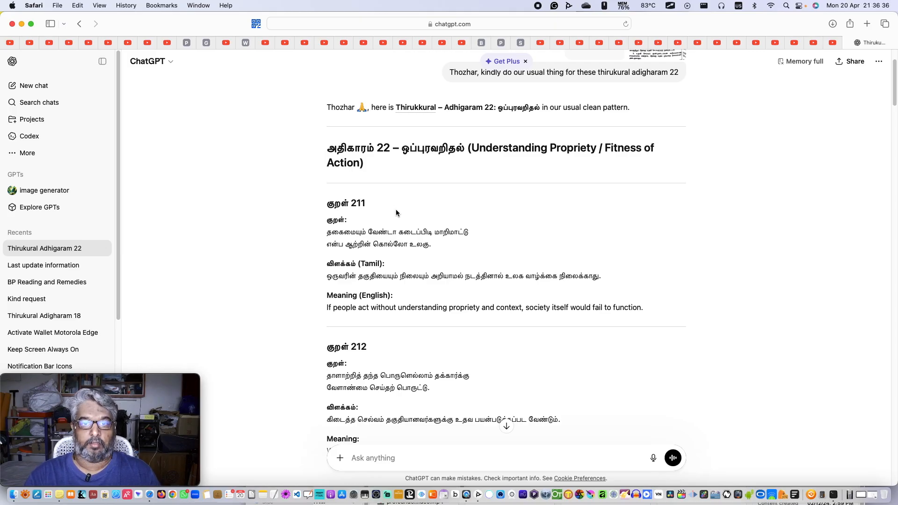
scroll(396, 206, down, 1)
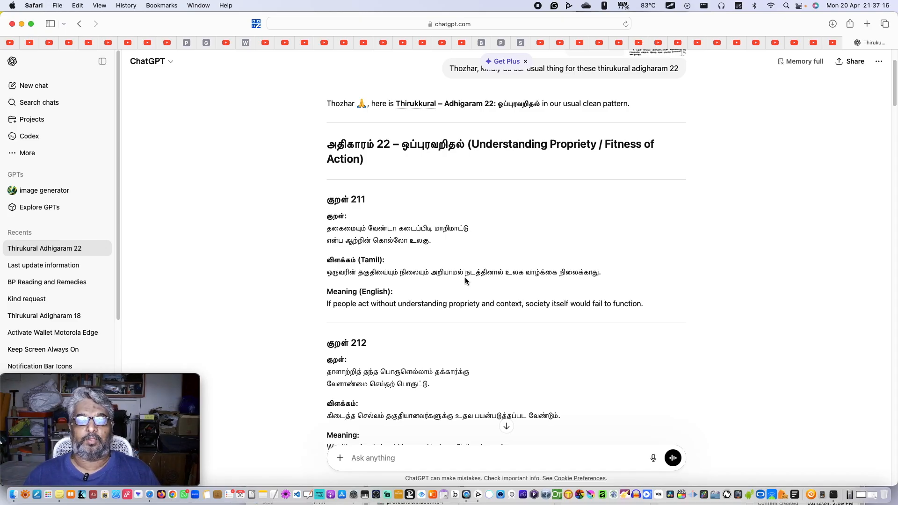
scroll(465, 280, up, 3)
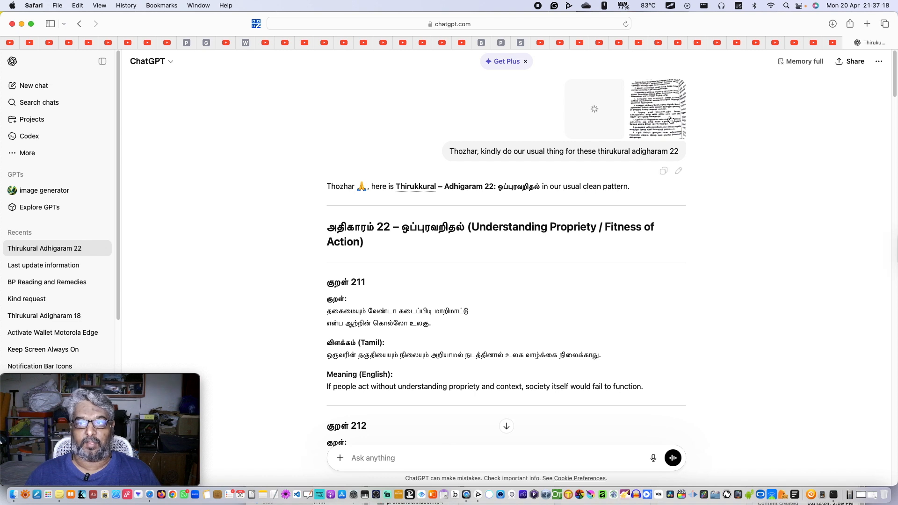
scroll(581, 259, down, 1)
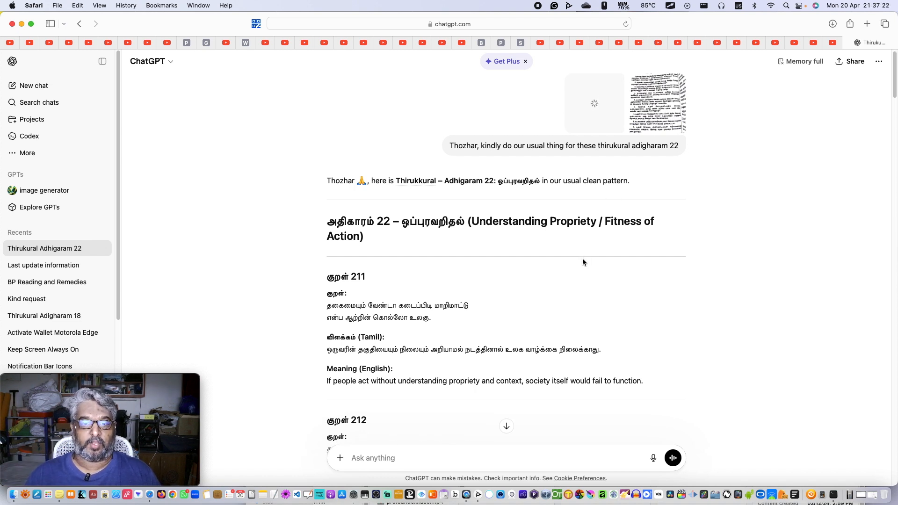
scroll(582, 258, down, 2)
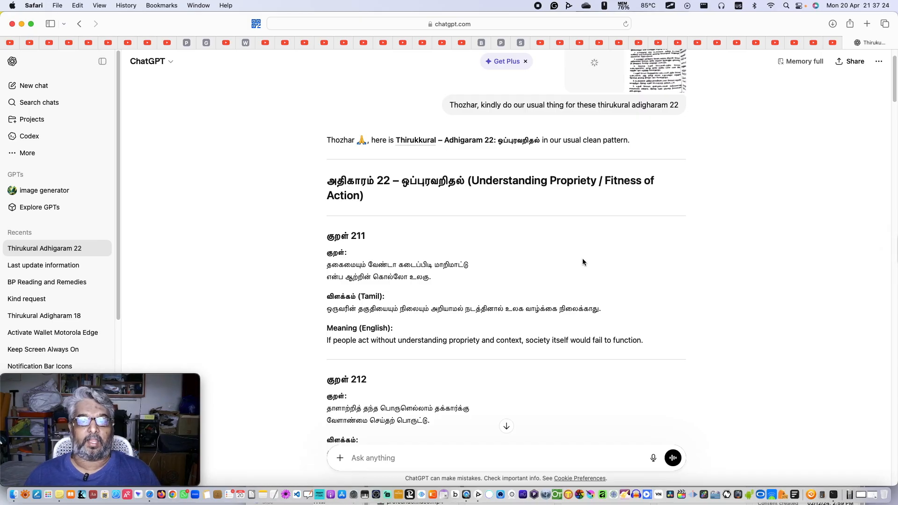
scroll(582, 259, down, 1)
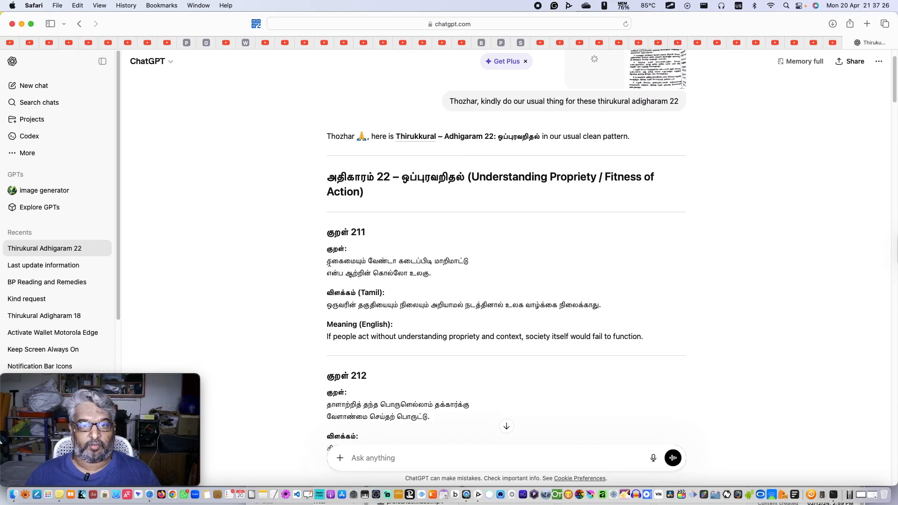
- Highlight the two-line Tamil verse of Kural 211 in the reply, compare it with the request, and clear the selection
drag(328, 261, 495, 267)
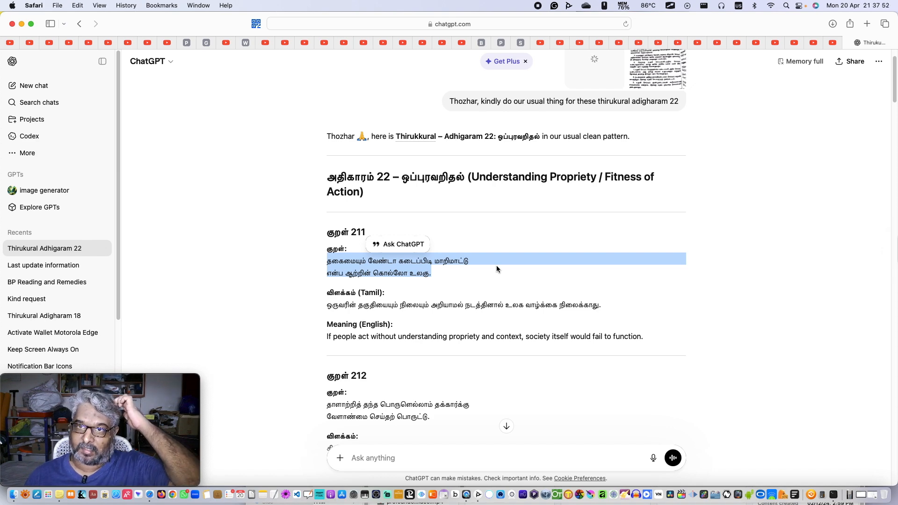
scroll(503, 273, down, 1)
scroll(613, 166, up, 3)
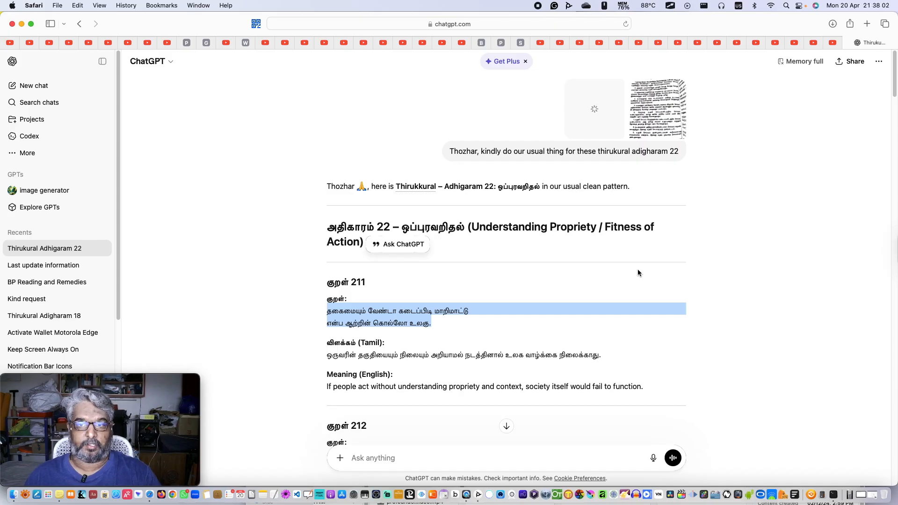
scroll(637, 273, down, 1)
click(375, 318)
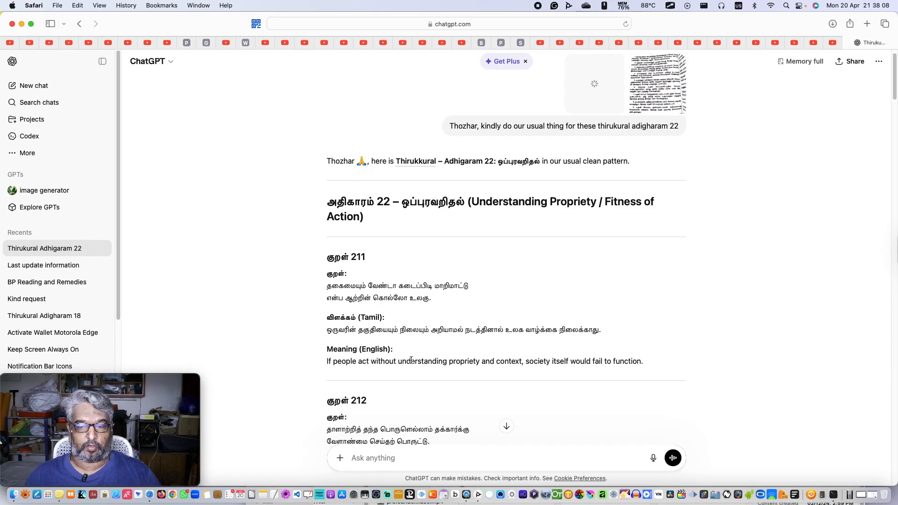
- Read through the reply's verses, explanations and meanings from Kural 212 to Kural 220
scroll(550, 332, down, 5)
scroll(550, 335, down, 20)
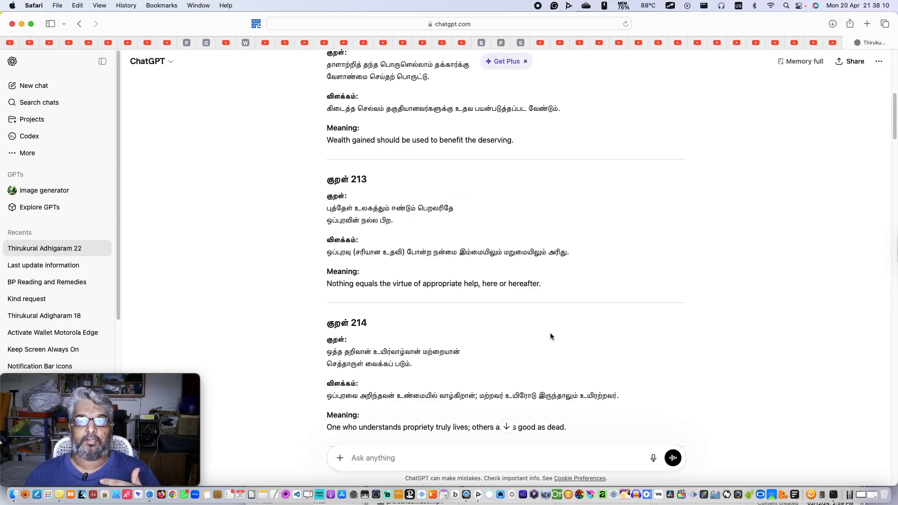
scroll(550, 335, down, 7)
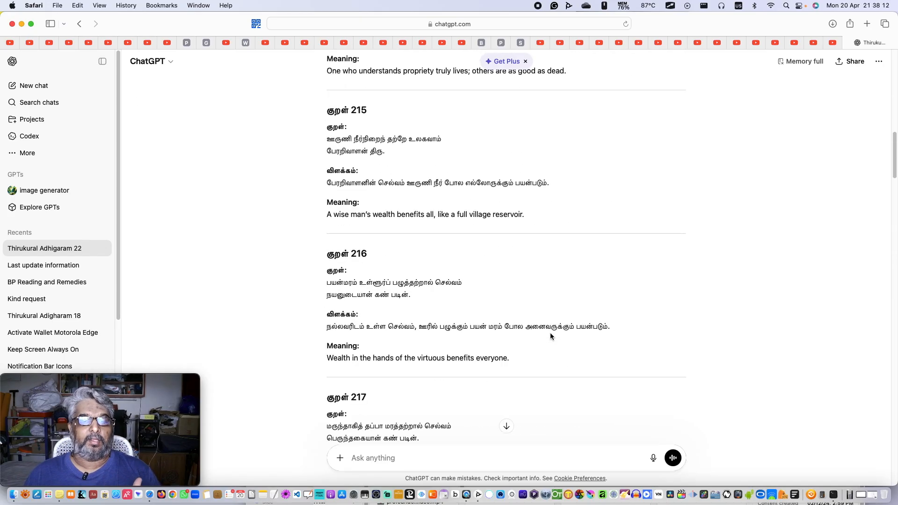
scroll(551, 333, down, 9)
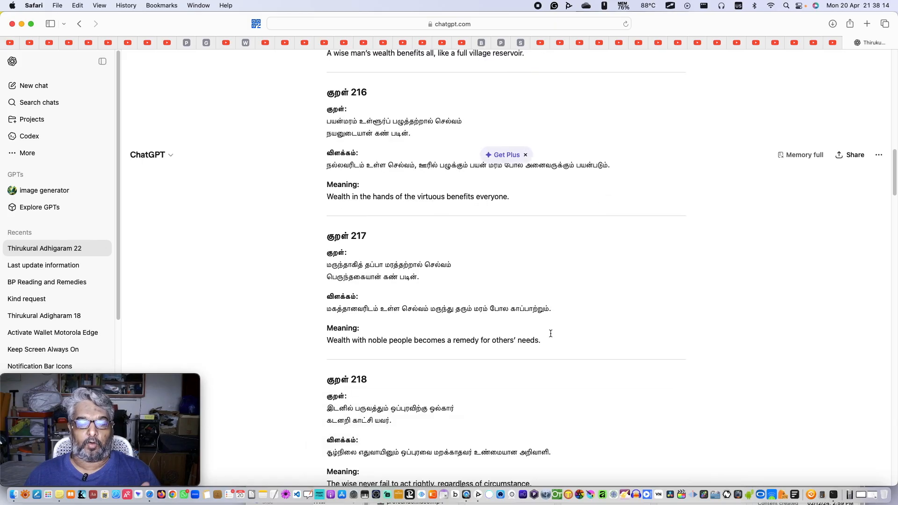
scroll(550, 334, down, 3)
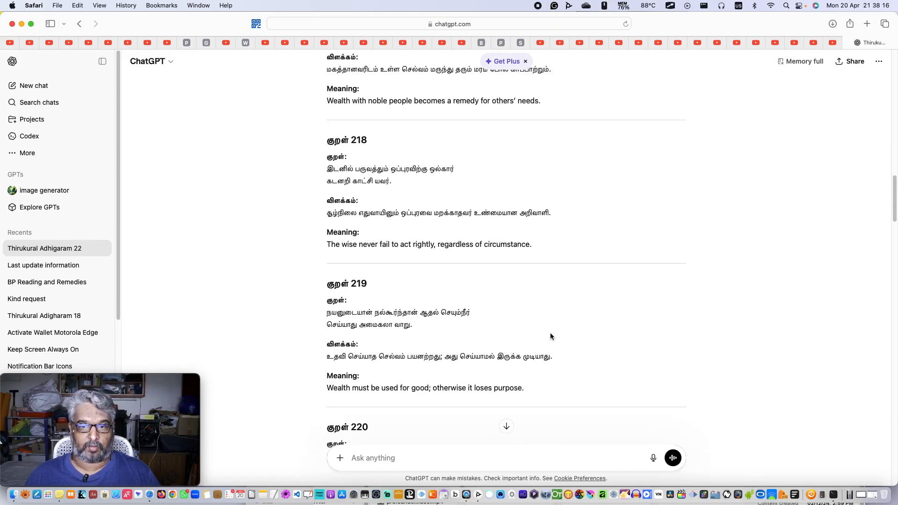
scroll(550, 334, down, 2)
scroll(549, 335, down, 1)
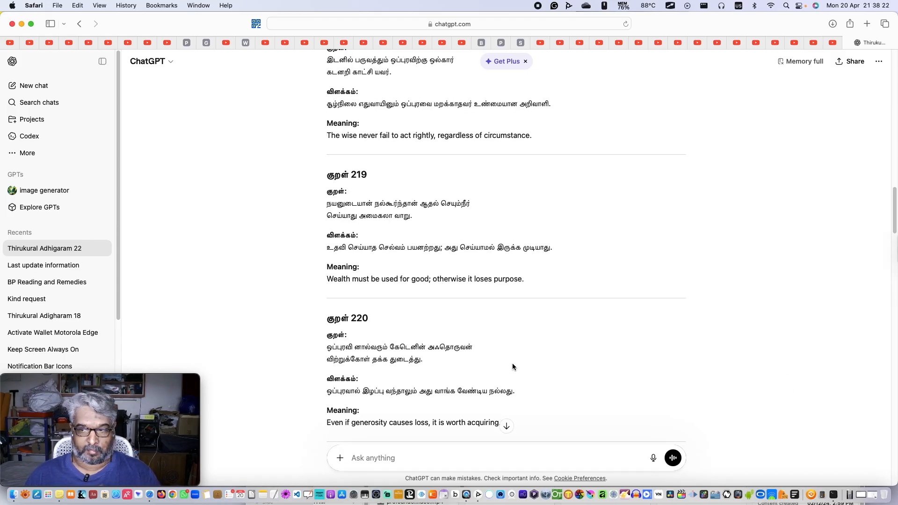
mouse_move(1, 503)
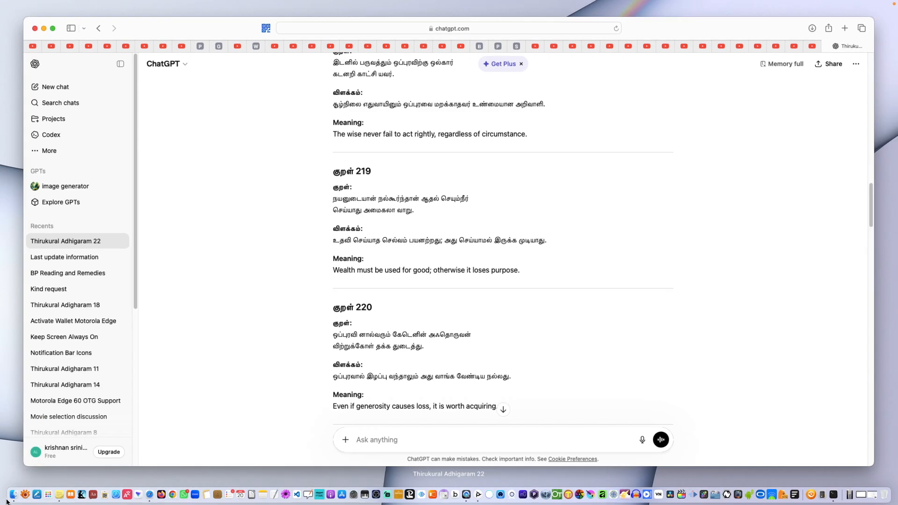
click(572, 236)
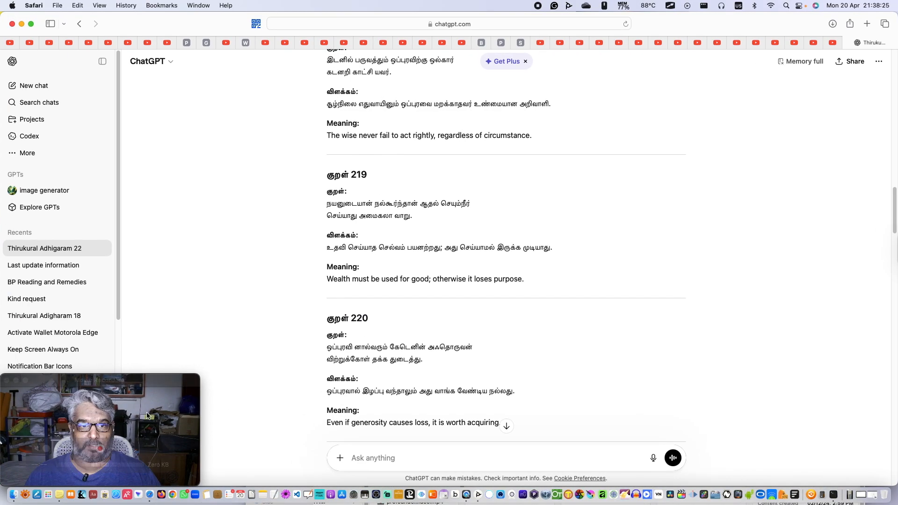
click(518, 290)
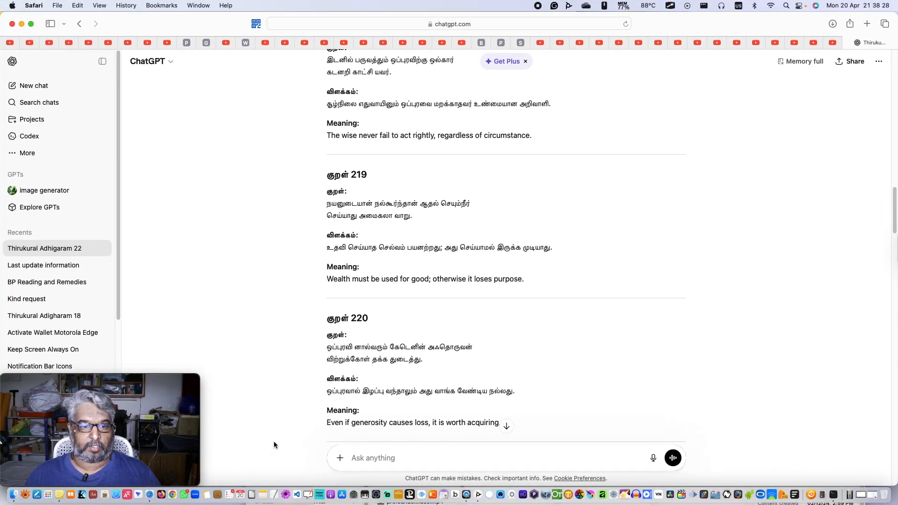
- Switch to Finder and open the Adhigharam_22 document from the Adhigaram_22 folder inside the YouTube podcast folder
click(16, 489)
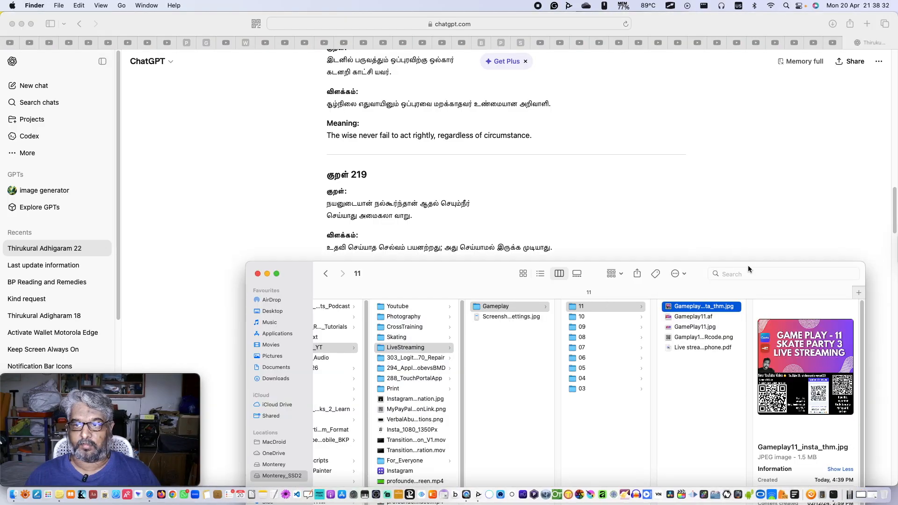
drag(699, 270, 728, 112)
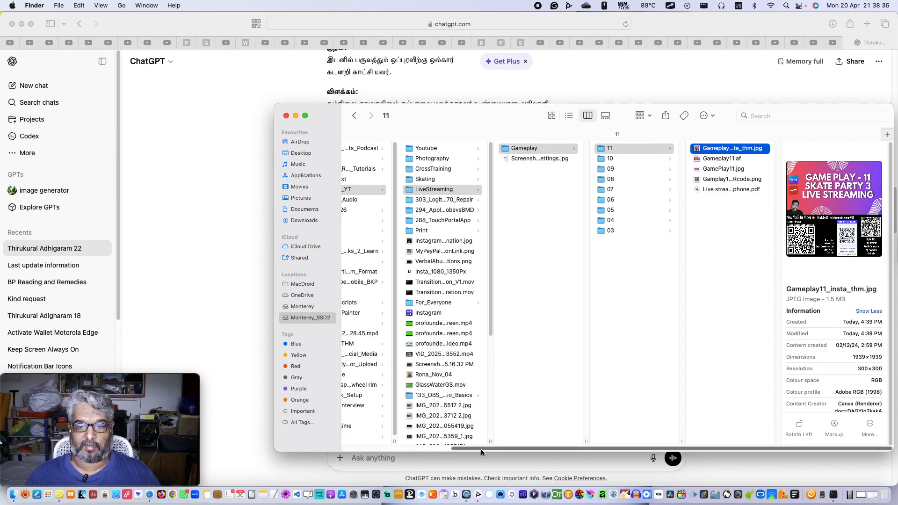
drag(468, 450, 393, 450)
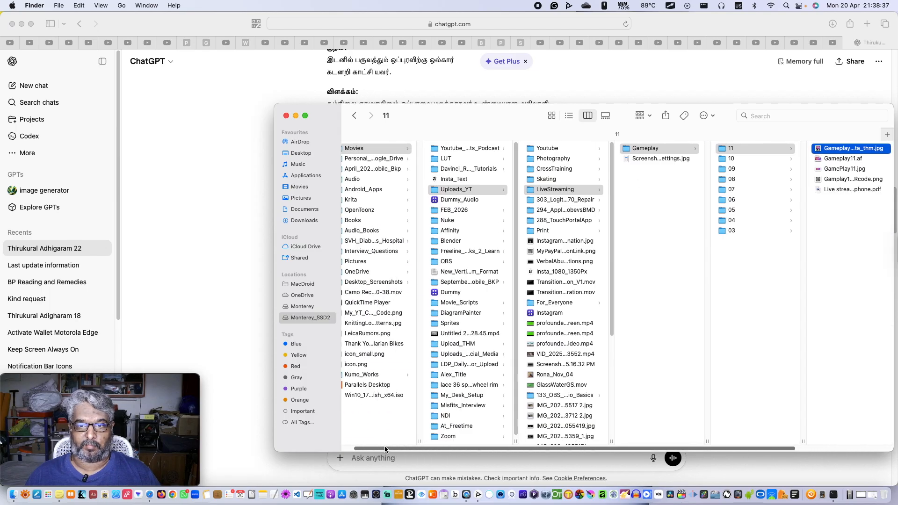
click(469, 147)
click(555, 159)
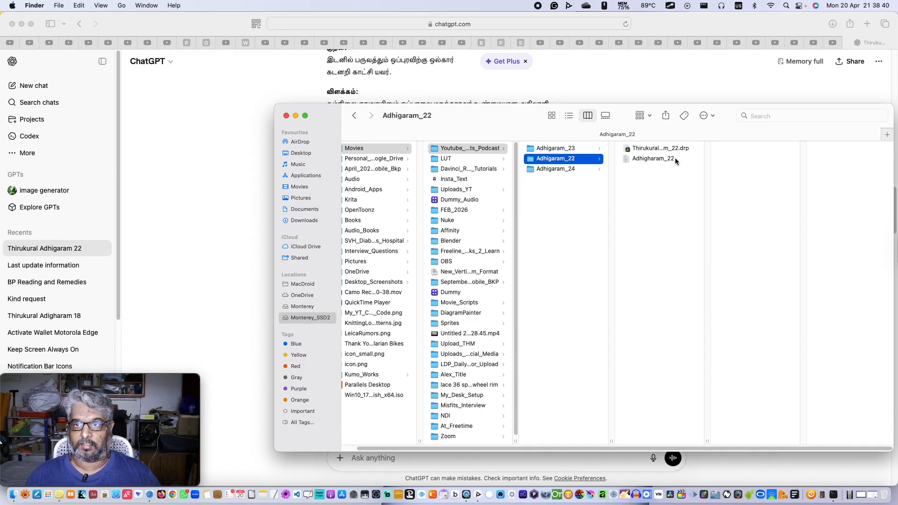
click(651, 159)
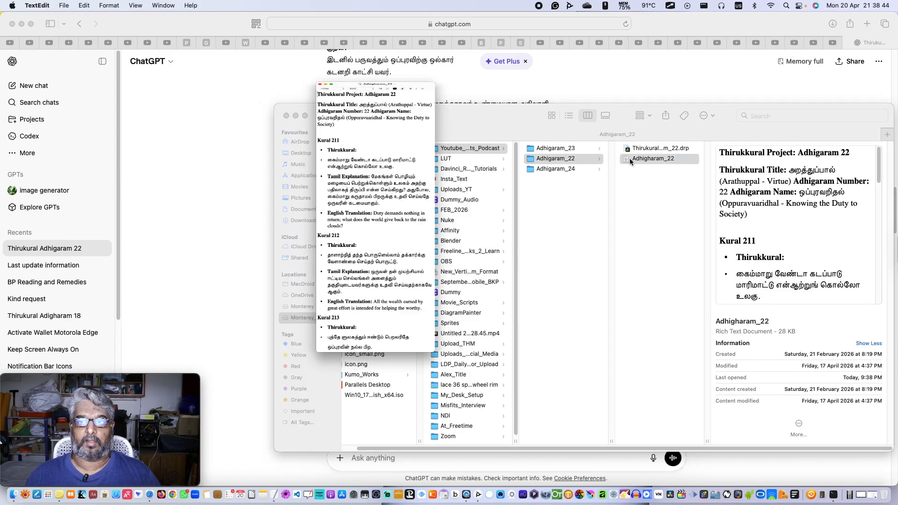
- Place the Adhigharam_22 document window beside the ChatGPT reply and close the Finder window
drag(273, 21, 588, 13)
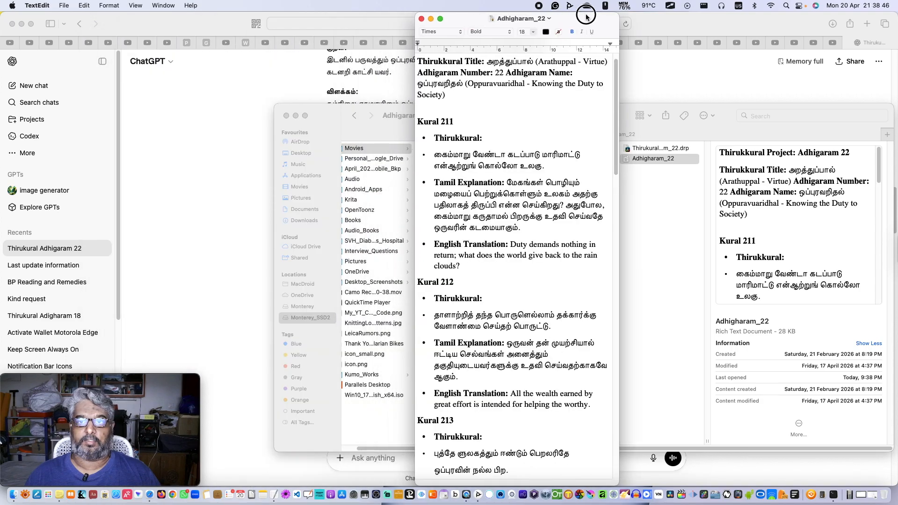
click(286, 116)
drag(549, 20, 739, 19)
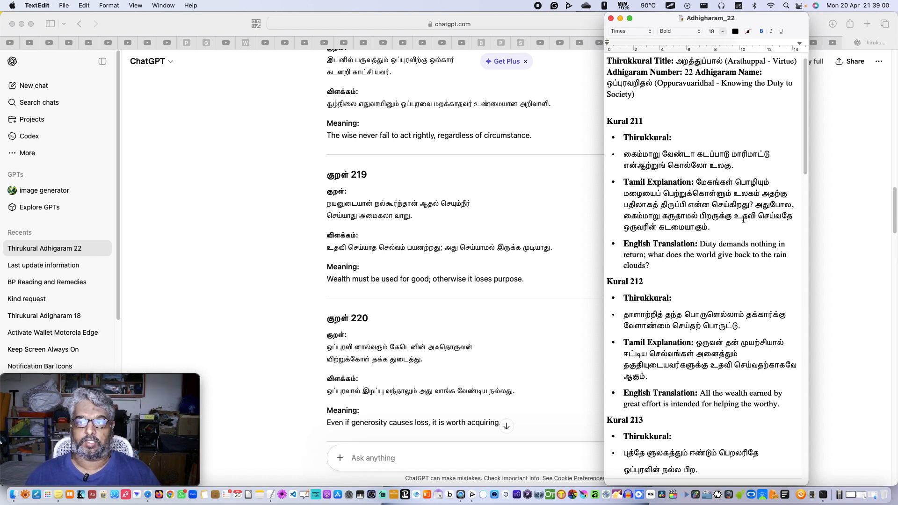
- Highlight the Tamil explanation of Kural 211 in the document and read on through Kural 220
drag(697, 182, 721, 224)
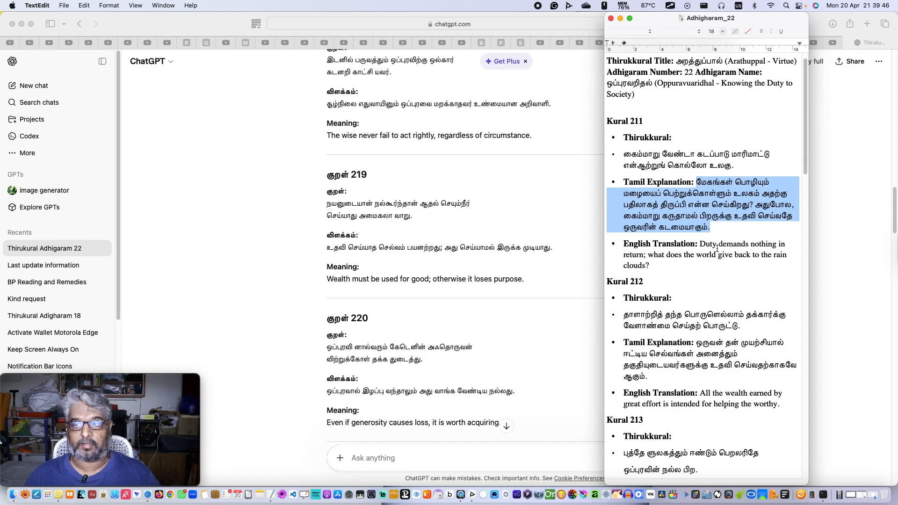
scroll(717, 250, down, 3)
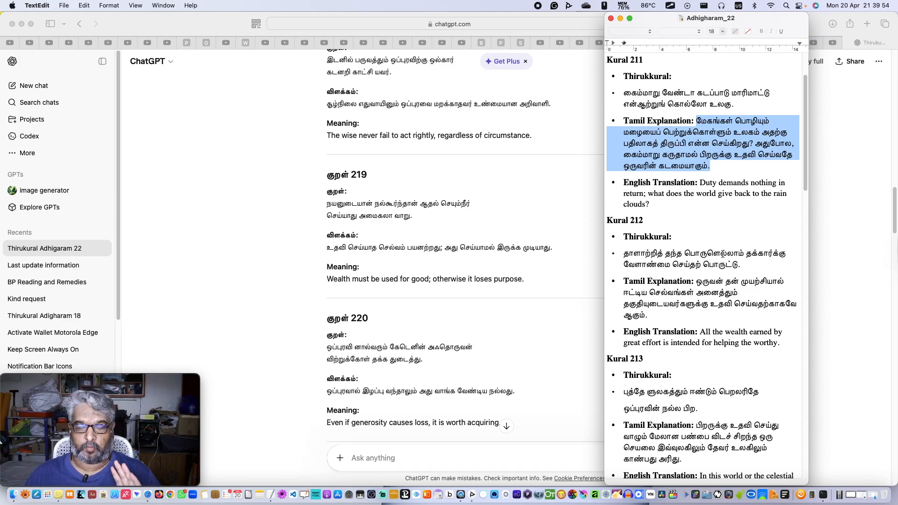
scroll(722, 254, down, 1)
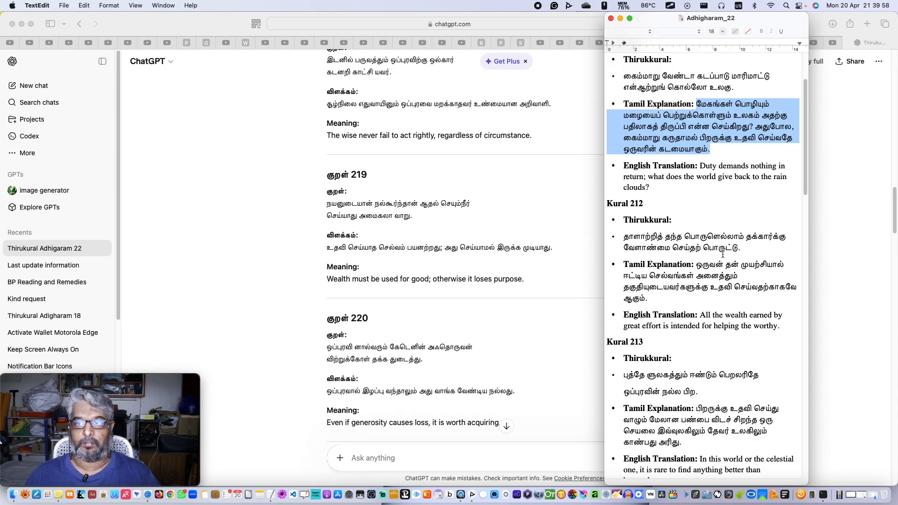
scroll(722, 254, down, 20)
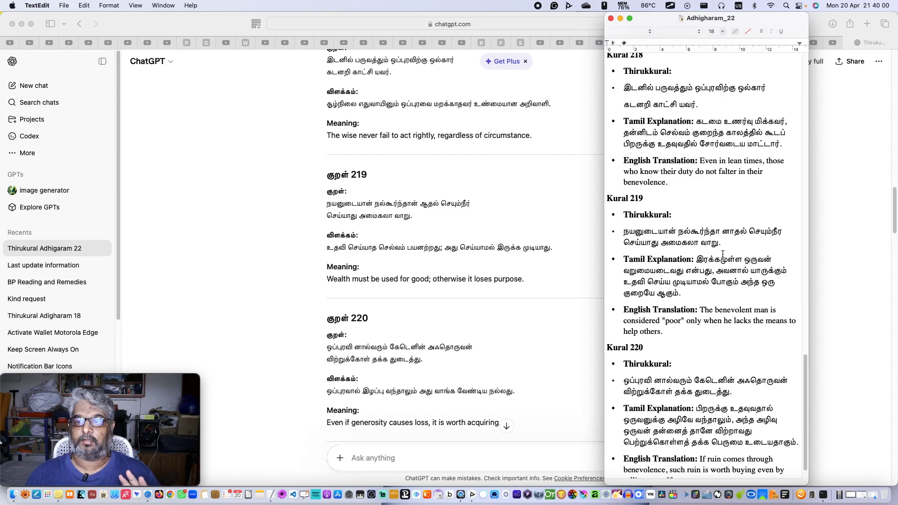
scroll(722, 254, down, 1)
- Save the Adhigharam_22 document and quit Safari
click(64, 5)
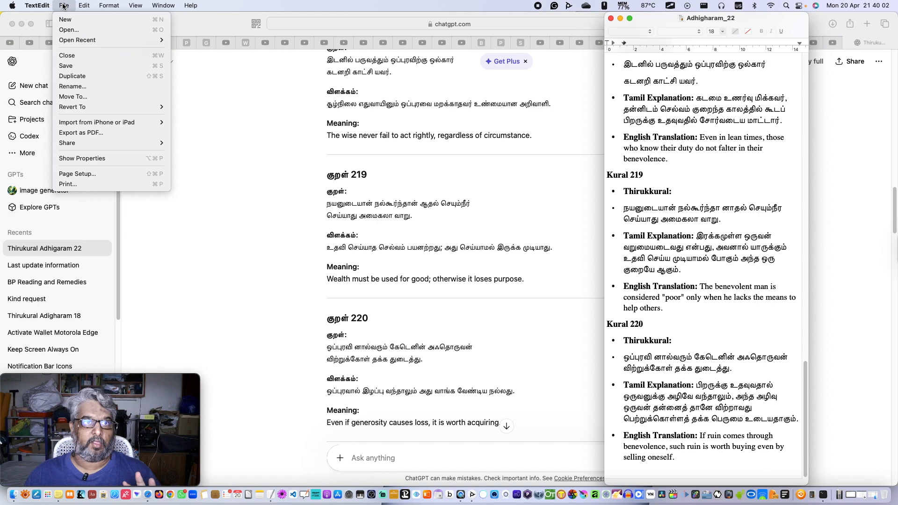
click(66, 65)
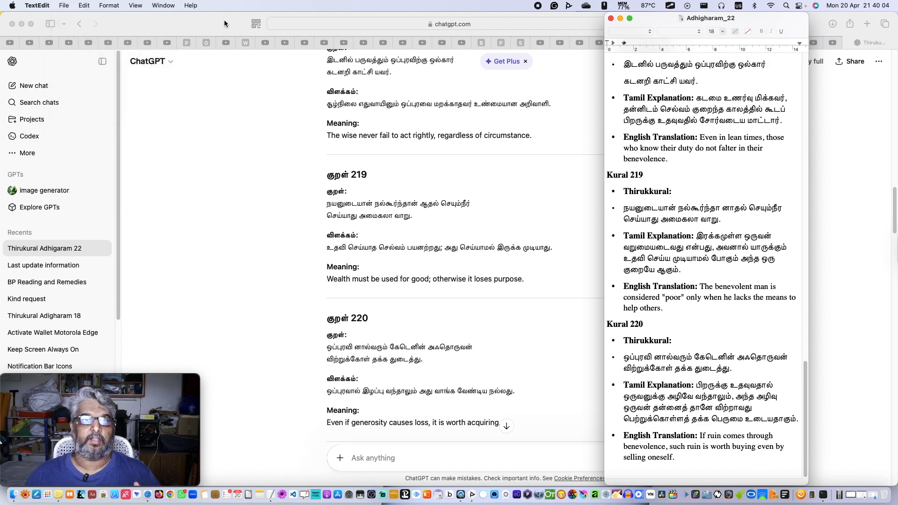
key(super+q)
click(37, 5)
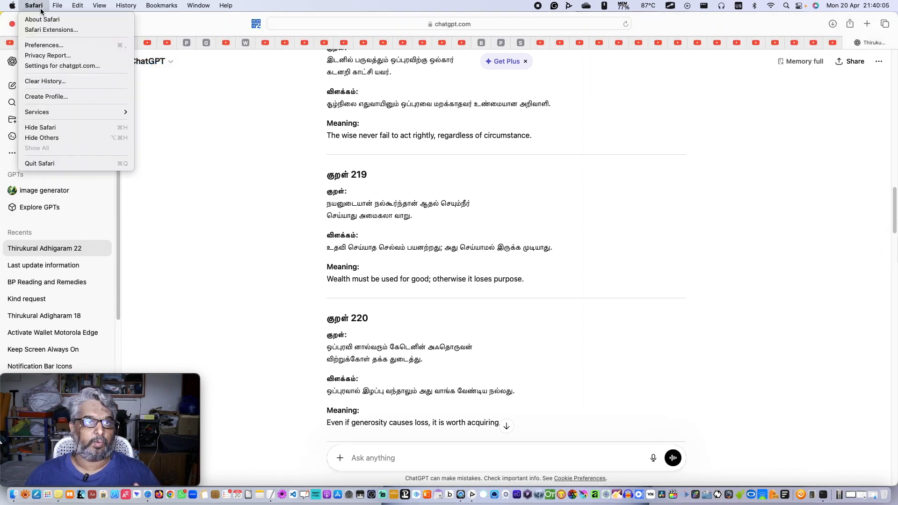
click(45, 163)
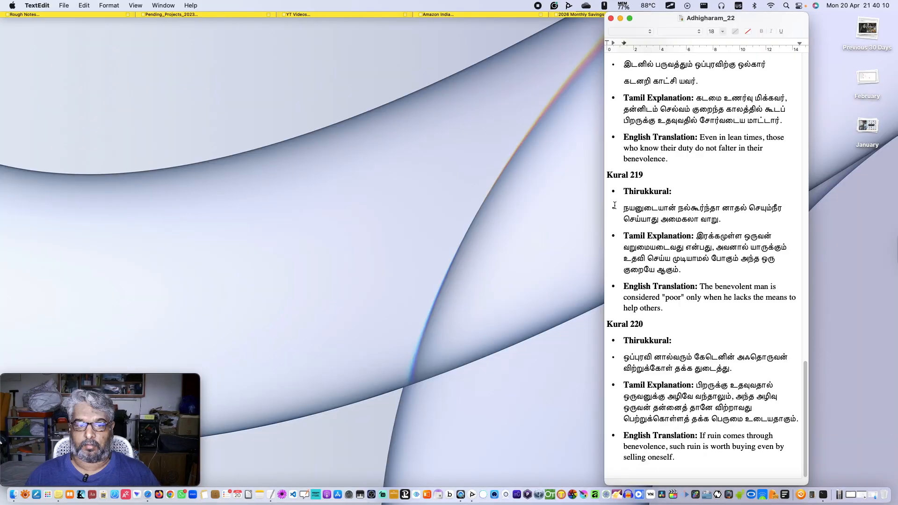
- Move the Adhigharam_22 document window farther toward the edge of the desktop
click(663, 490)
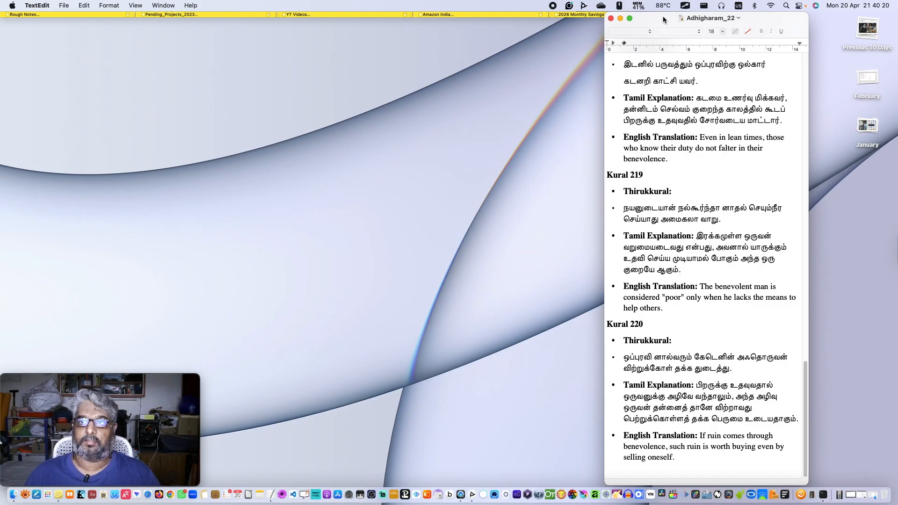
drag(662, 20, 708, 20)
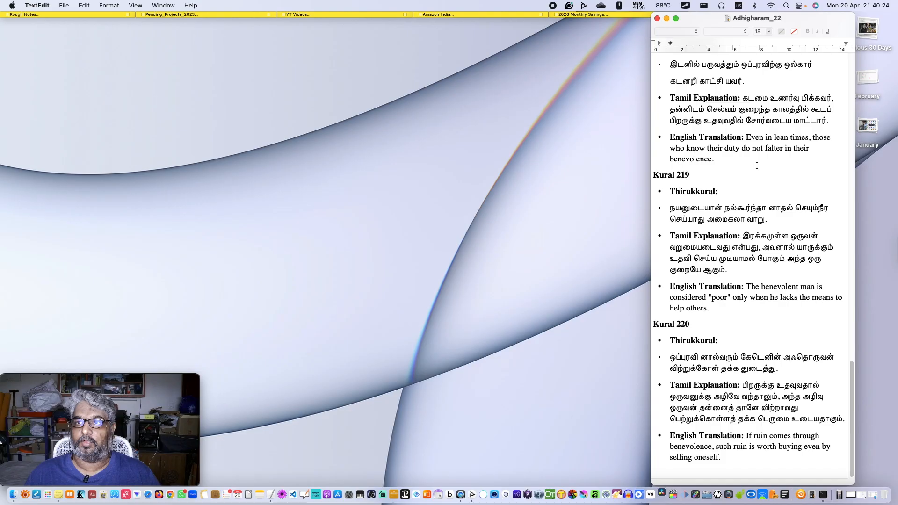
- Read through the Adhigharam_22 document from the title and Kural 211 to Kural 220 and back up to Kural 214
scroll(754, 187, up, 20)
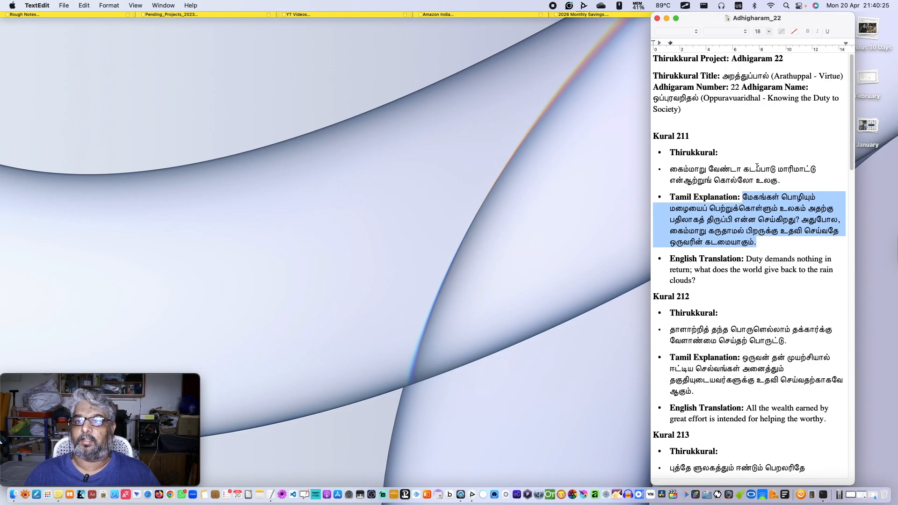
click(751, 135)
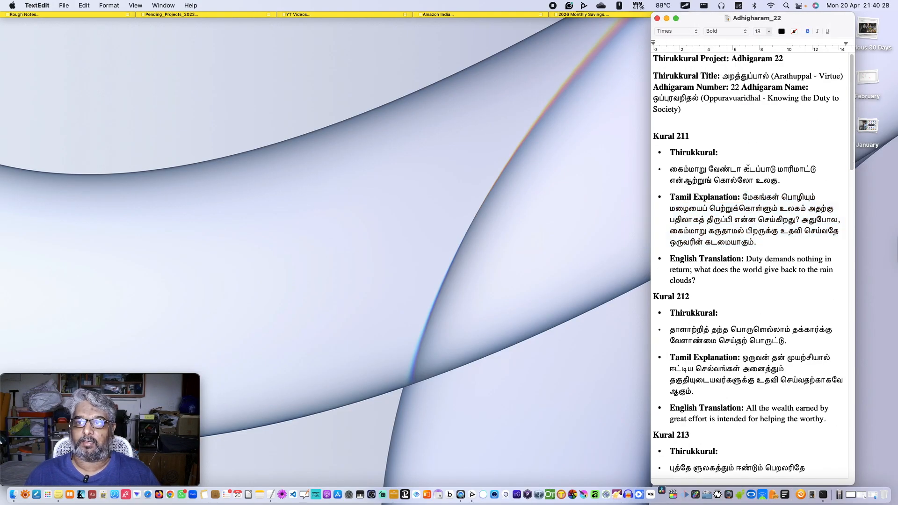
scroll(653, 107, down, 2)
scroll(655, 104, up, 2)
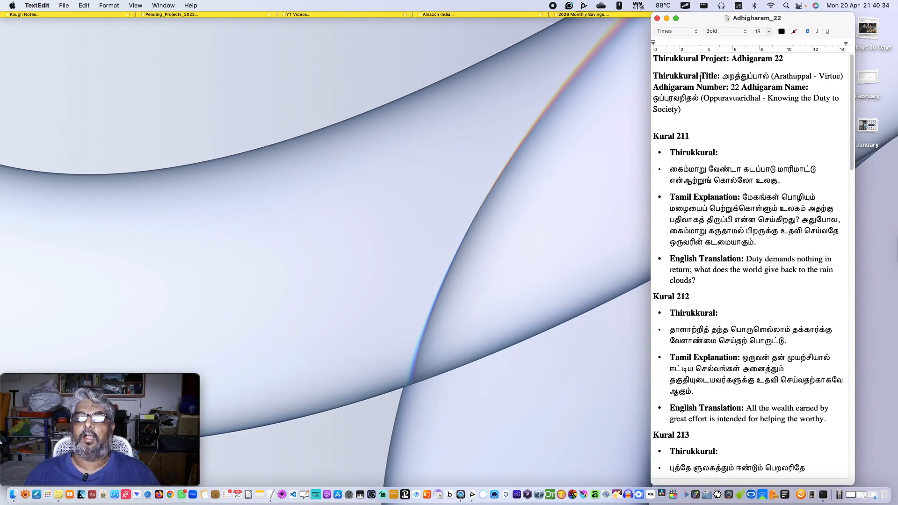
scroll(724, 134, down, 2)
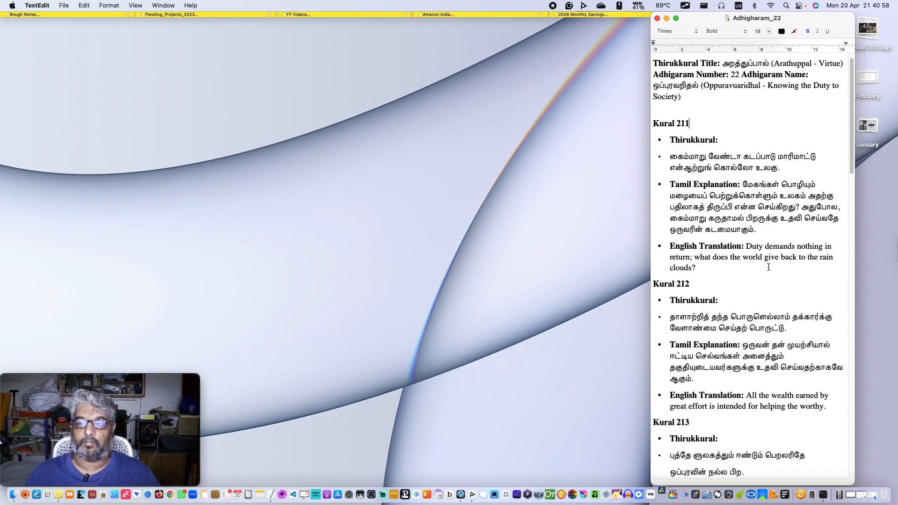
scroll(767, 265, down, 5)
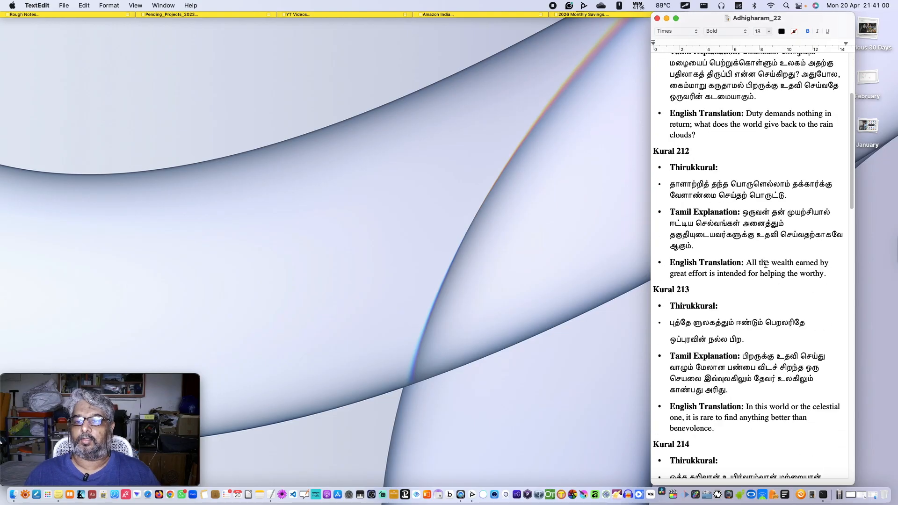
scroll(766, 263, down, 12)
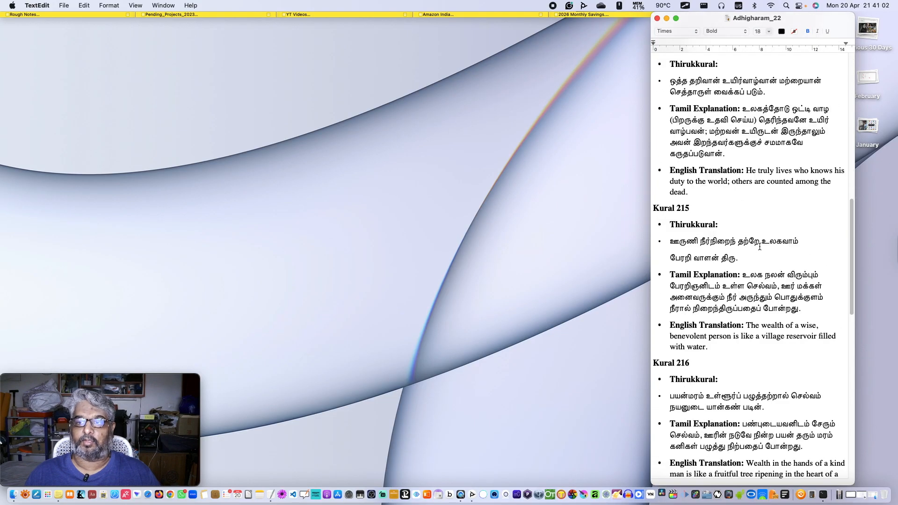
scroll(759, 246, down, 10)
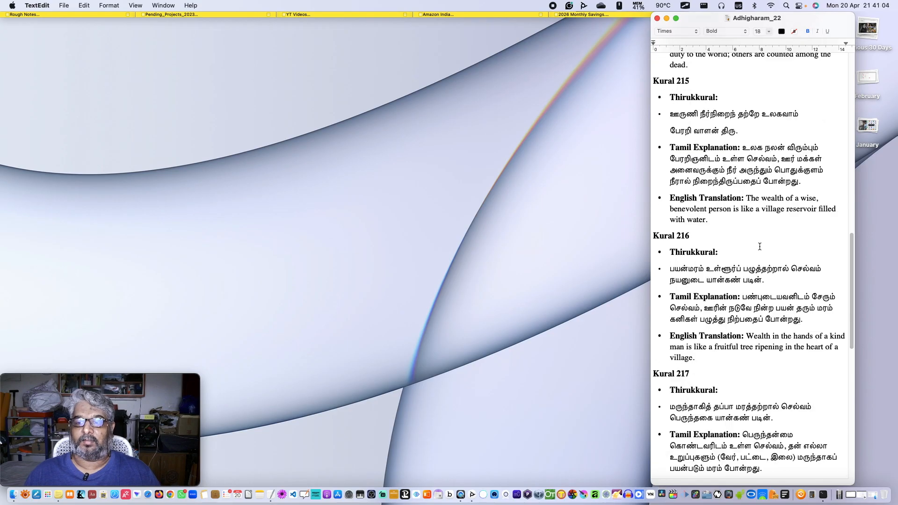
scroll(760, 246, down, 7)
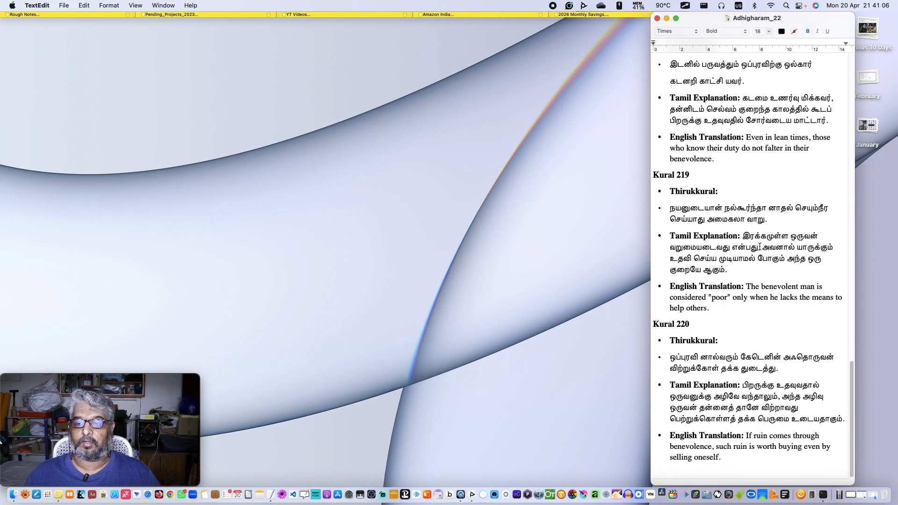
scroll(760, 247, up, 20)
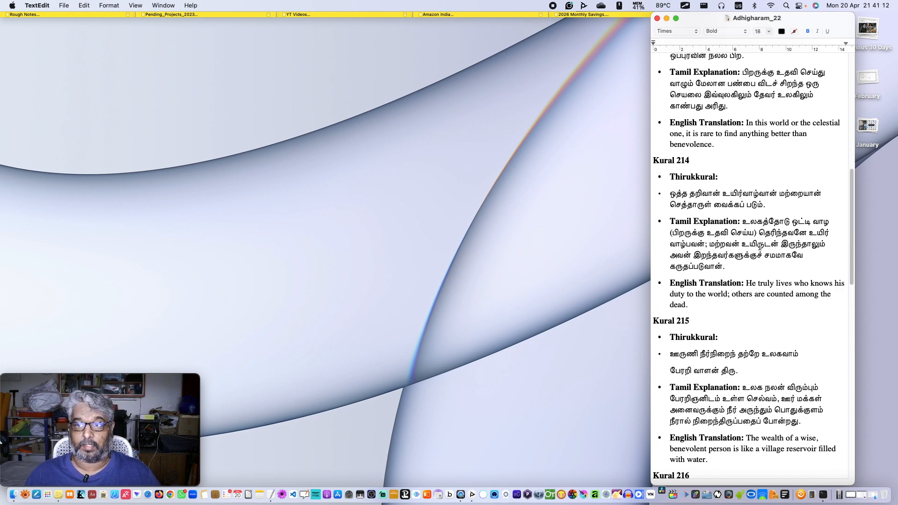
scroll(760, 246, down, 1)
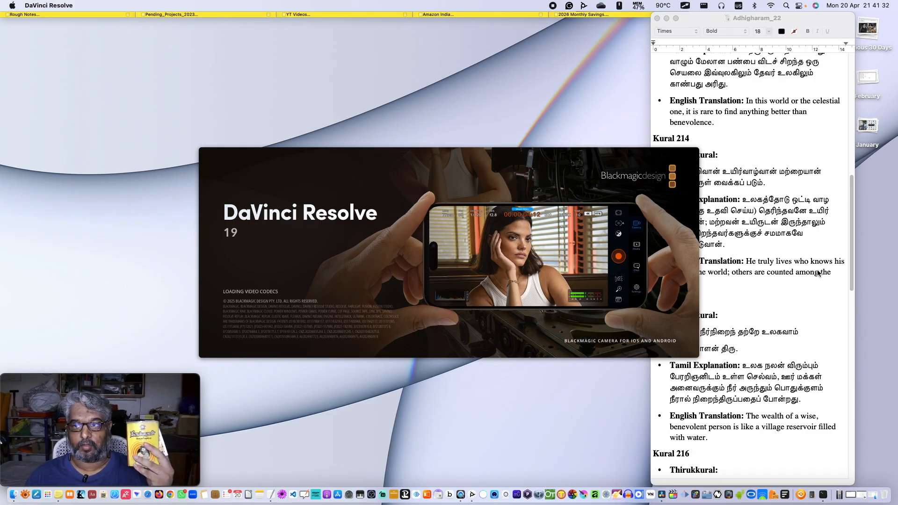
- Bring the Adhigharam_22 document to the front at its beginning and move its window farther toward the edge of the desktop
click(806, 221)
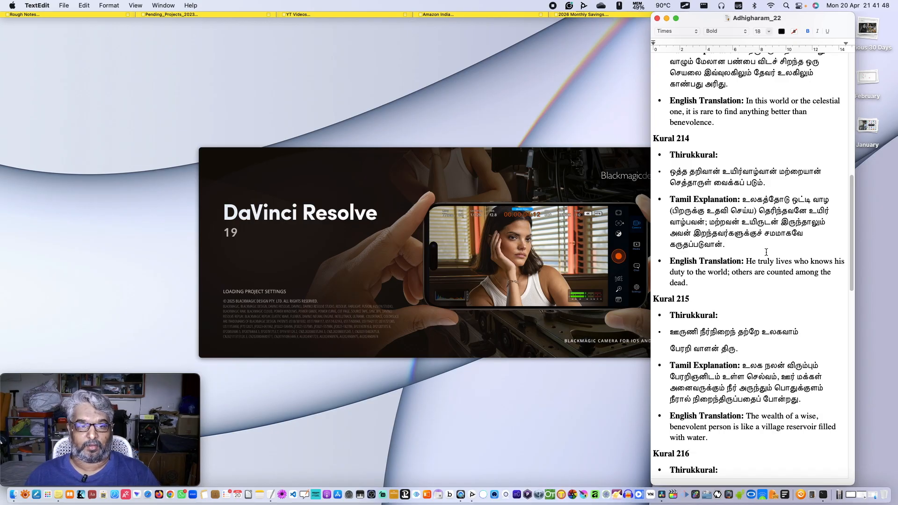
scroll(765, 252, up, 10)
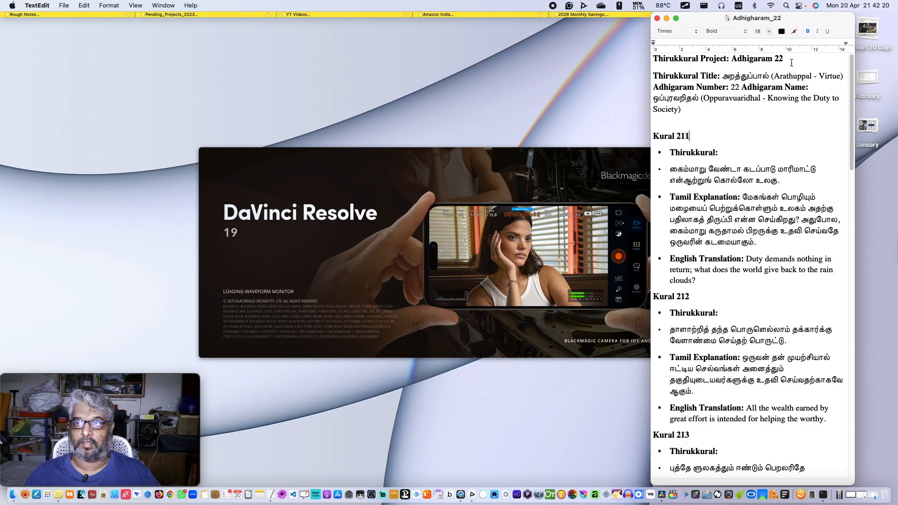
drag(811, 15, 841, 15)
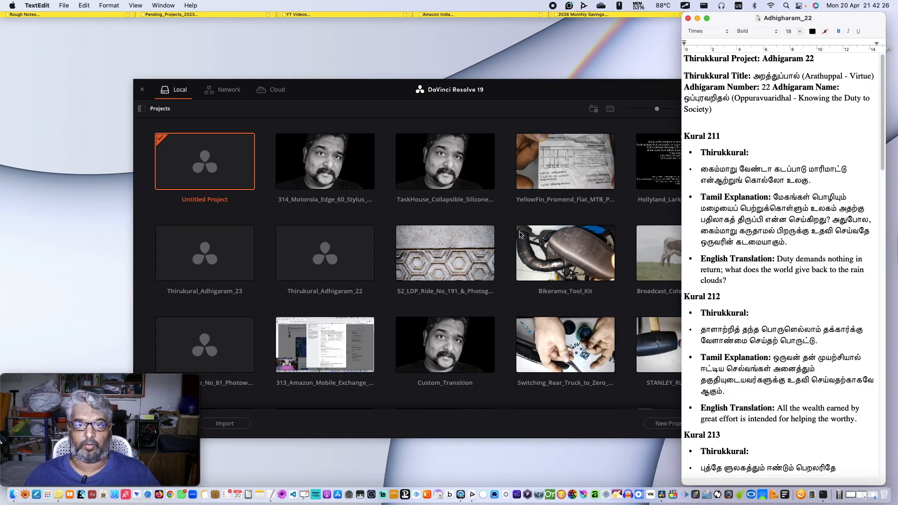
- Switch to DaVinci Resolve, open the Thirukural_Adhigaram_22 project and go to its Edit page
click(340, 266)
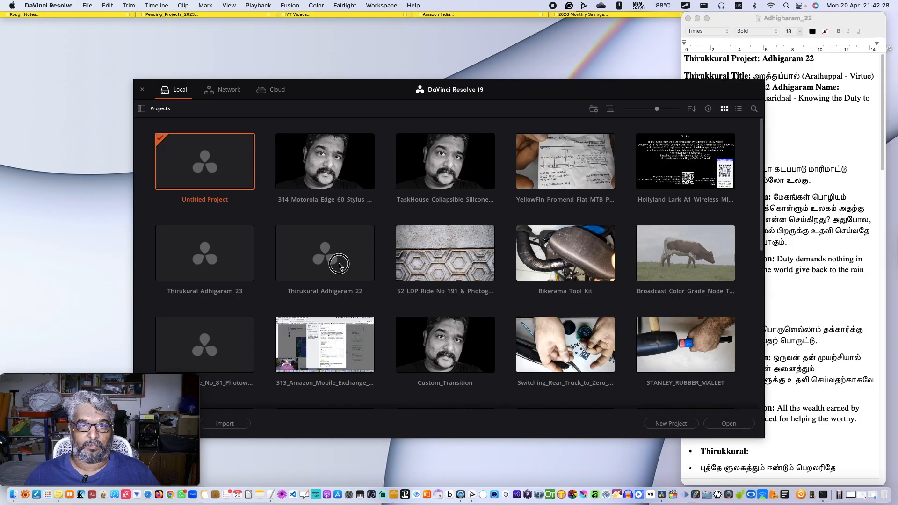
click(731, 424)
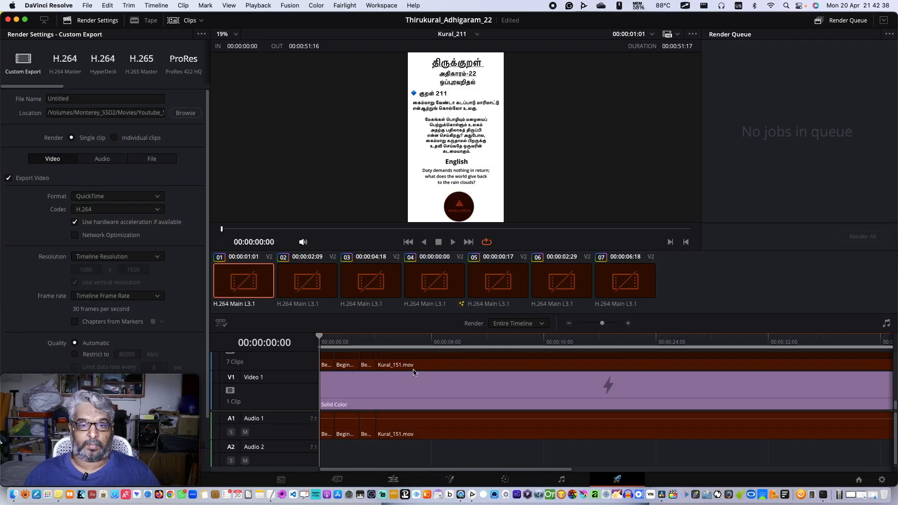
click(392, 480)
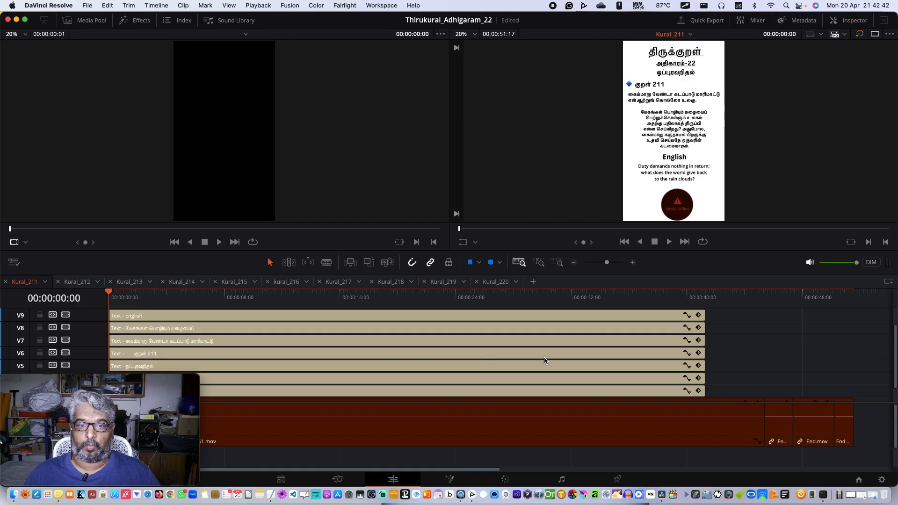
- Examine the tracks of the Kural_211 timeline and the contents of the project's Videos and Timeline bins
scroll(543, 357, up, 2)
scroll(543, 360, down, 3)
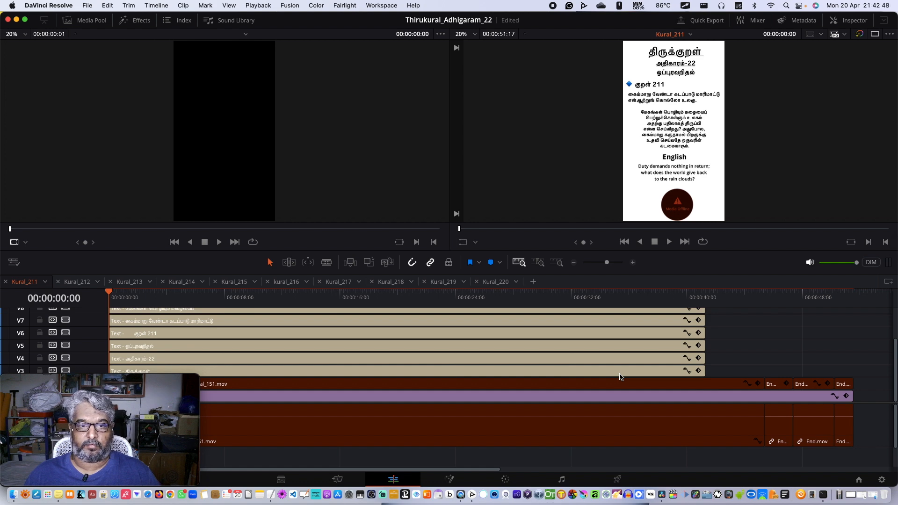
scroll(619, 377, up, 3)
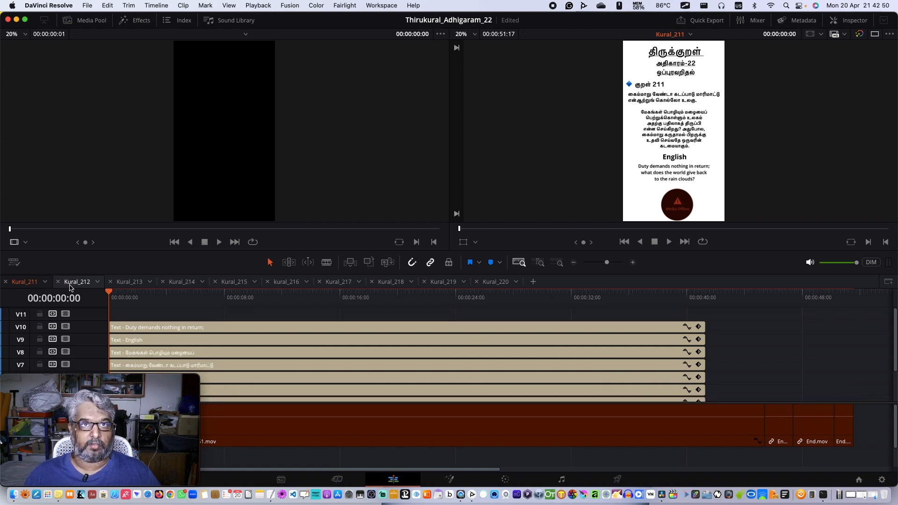
click(85, 20)
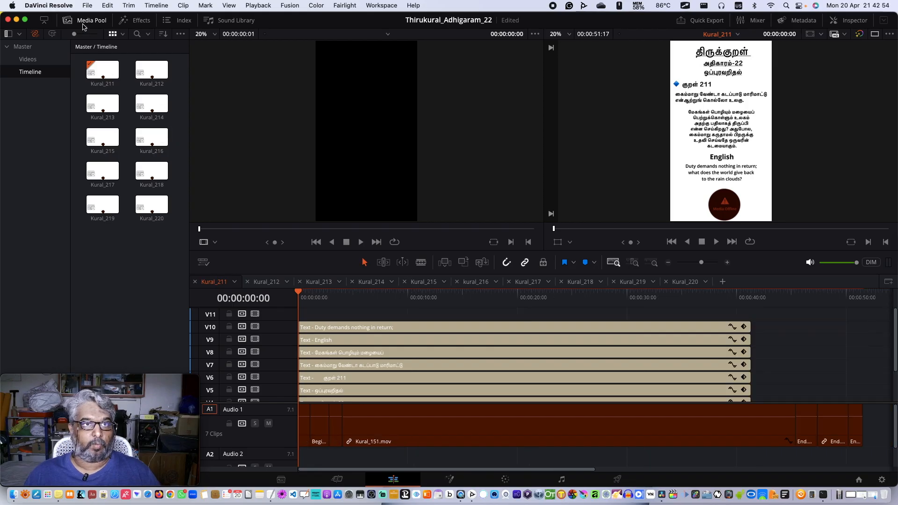
click(281, 479)
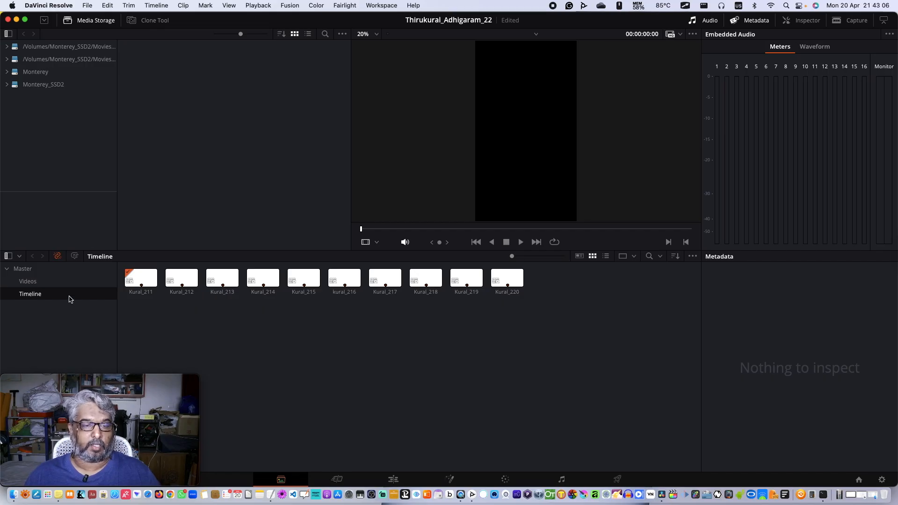
click(28, 282)
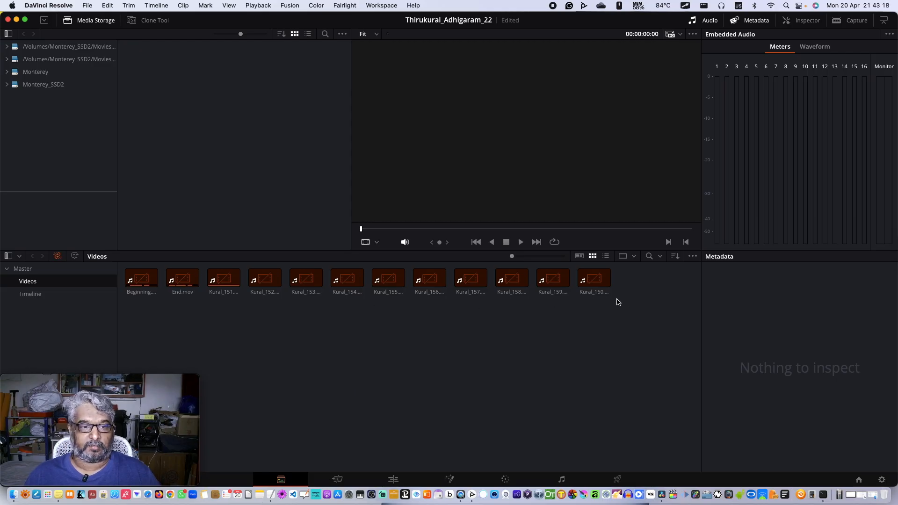
click(69, 298)
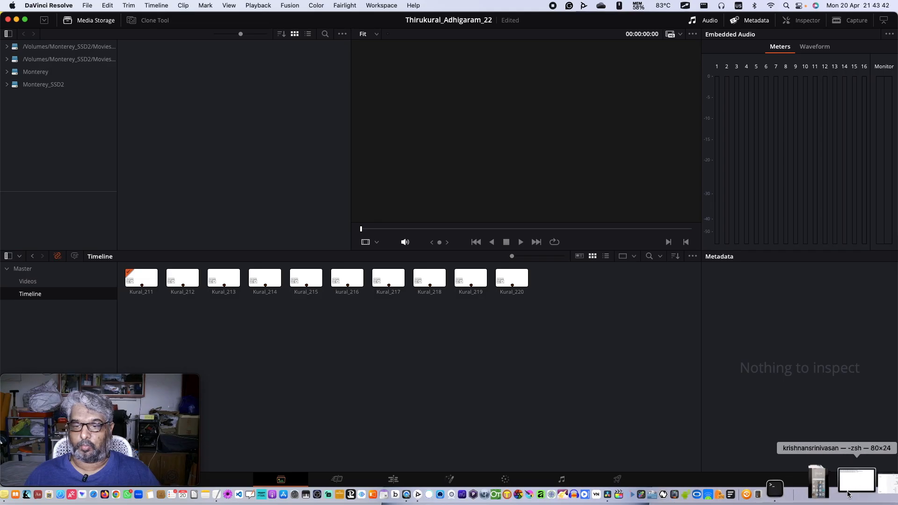
- Bring up the Adhigharam_22 document for a brief look and minimize it
click(270, 482)
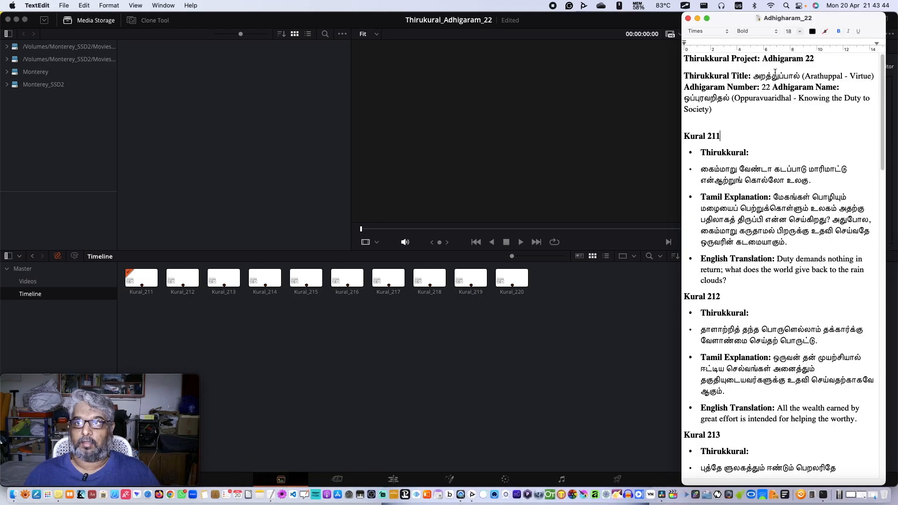
click(696, 19)
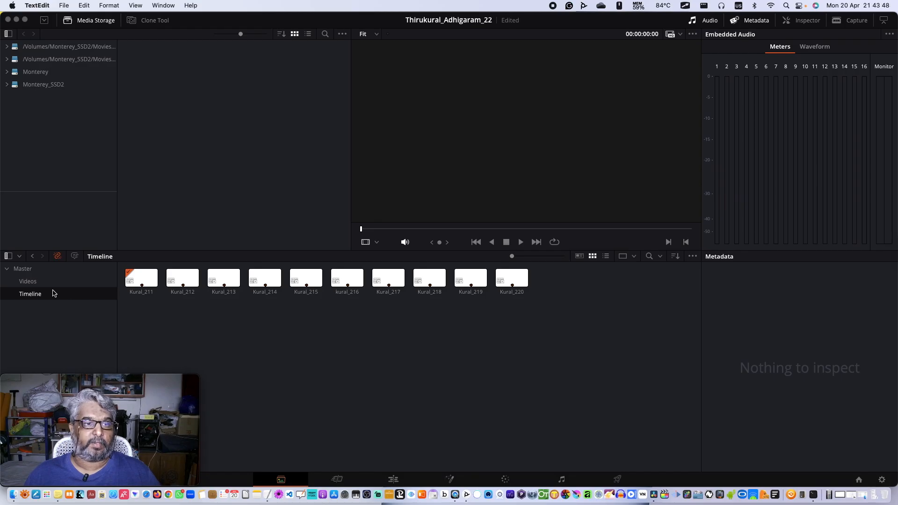
- Return to the Edit page, hide the Media Pool and look over the text, video and audio tracks of Kural_211
click(393, 480)
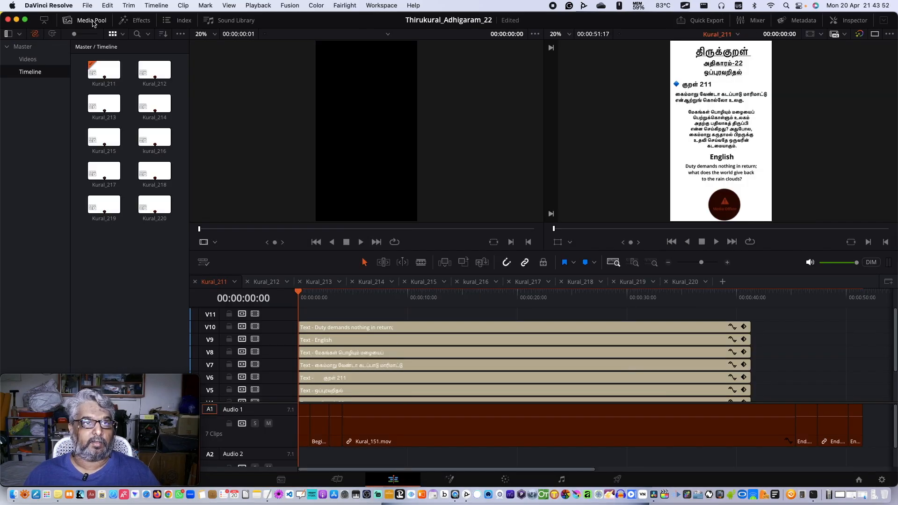
click(67, 20)
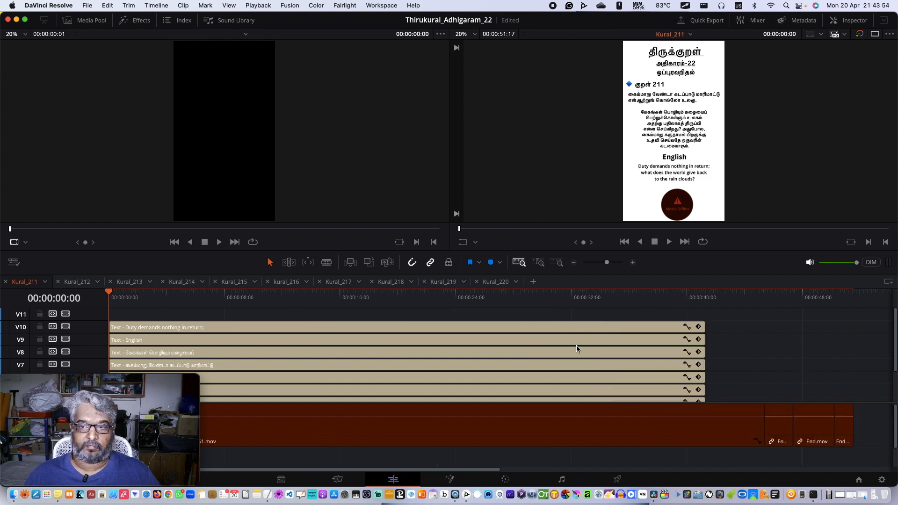
scroll(700, 362, down, 3)
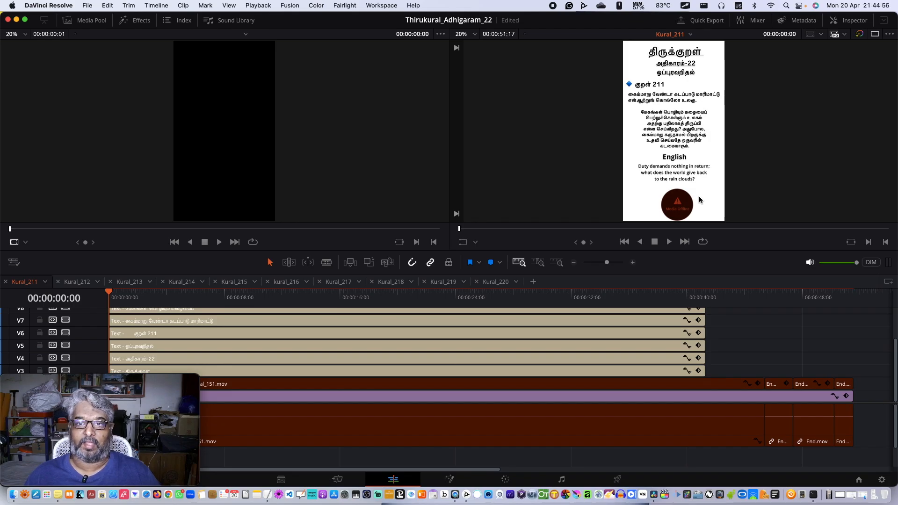
scroll(673, 334, up, 3)
scroll(673, 334, down, 3)
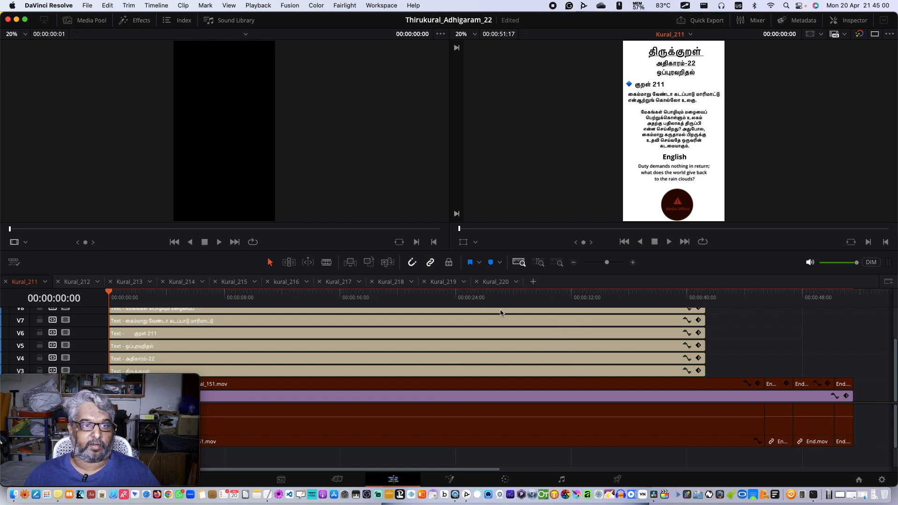
- Turn the Display Stacked Timelines option off and back on
click(18, 265)
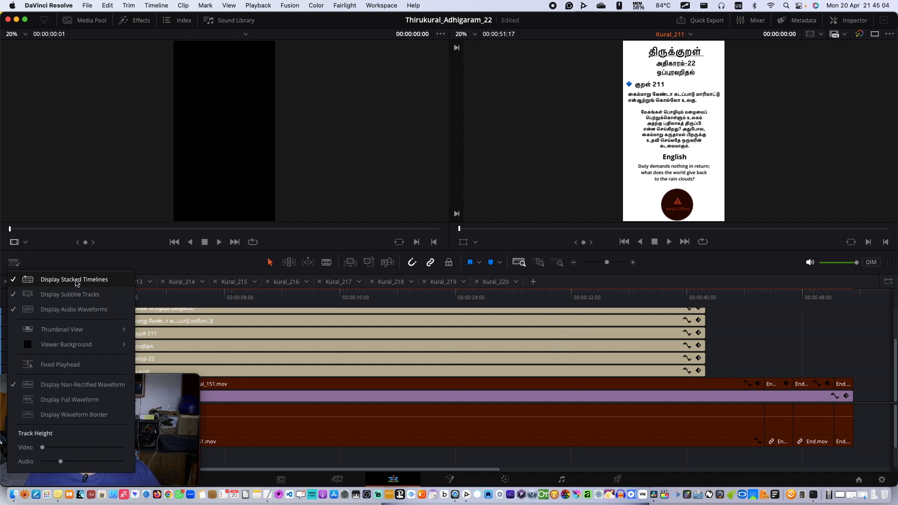
click(75, 280)
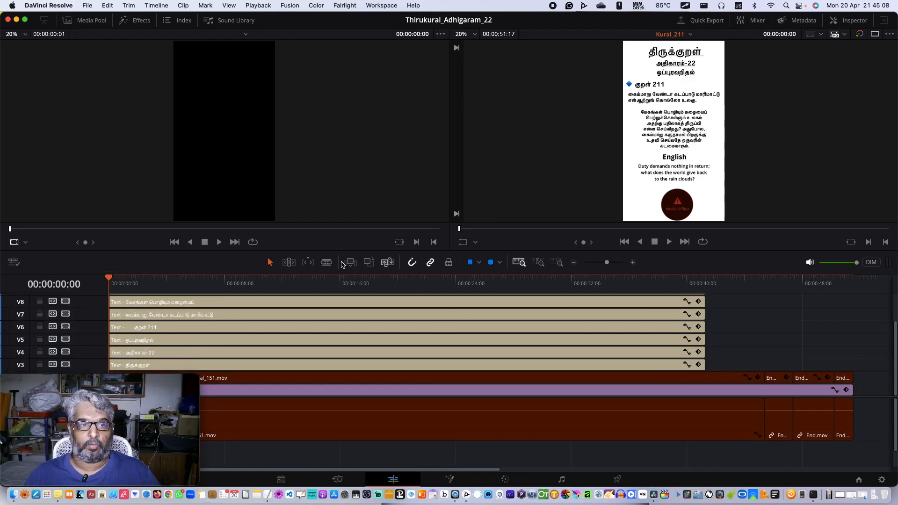
click(14, 262)
click(24, 280)
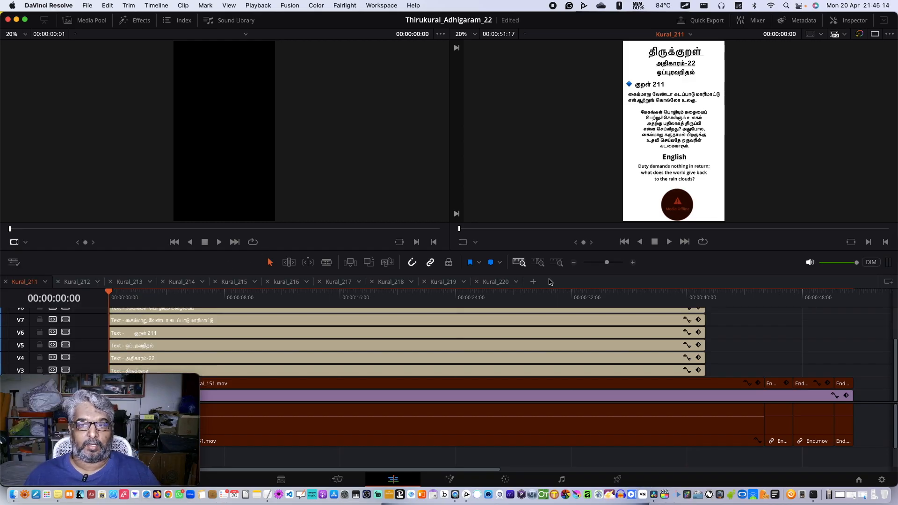
- Go through the stacked timelines from Kural_212 to Kural_220, looking over the text, video and audio tracks of Kural_212
click(73, 282)
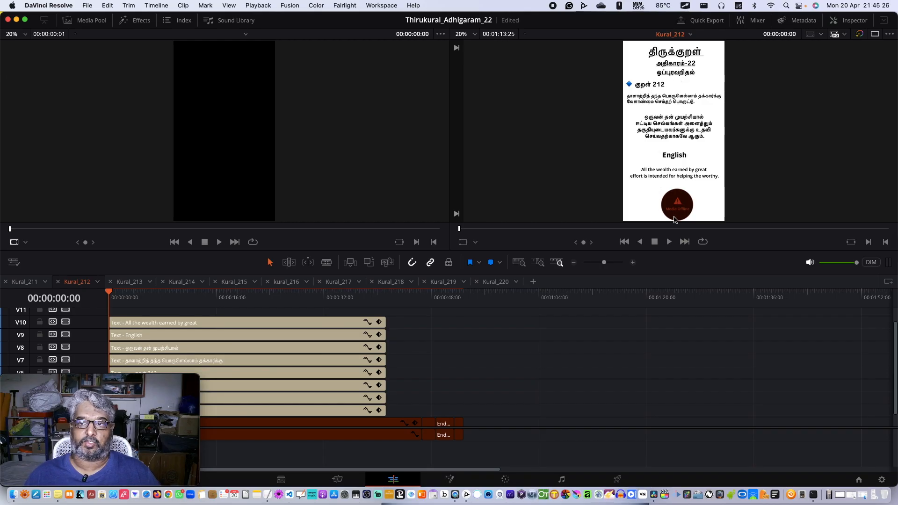
scroll(359, 373, down, 2)
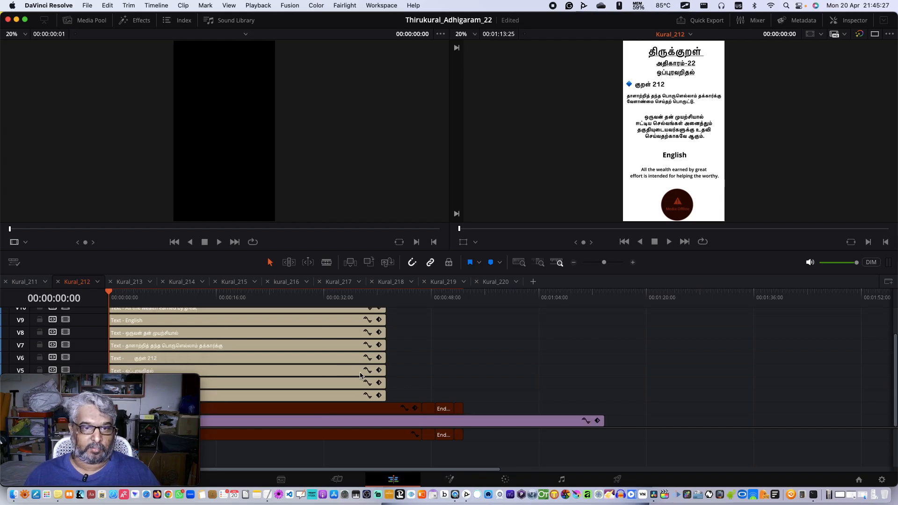
click(130, 282)
click(229, 283)
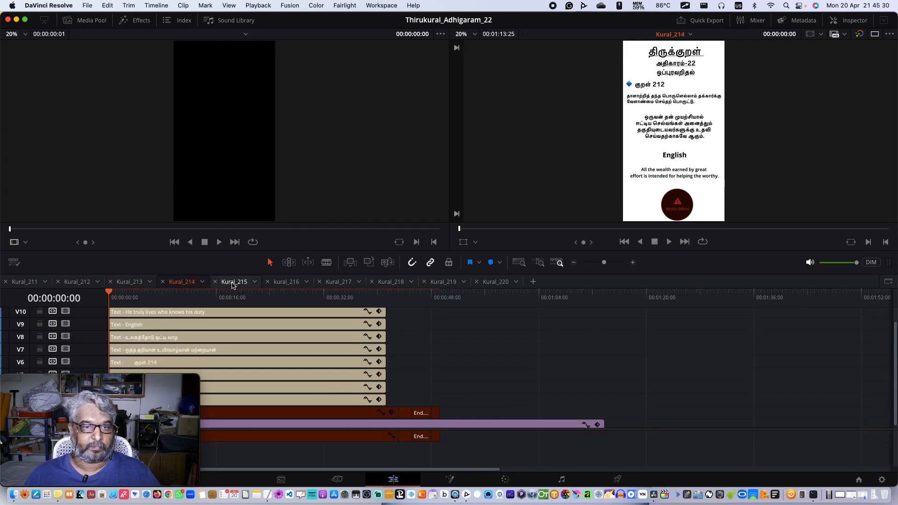
click(282, 283)
click(345, 283)
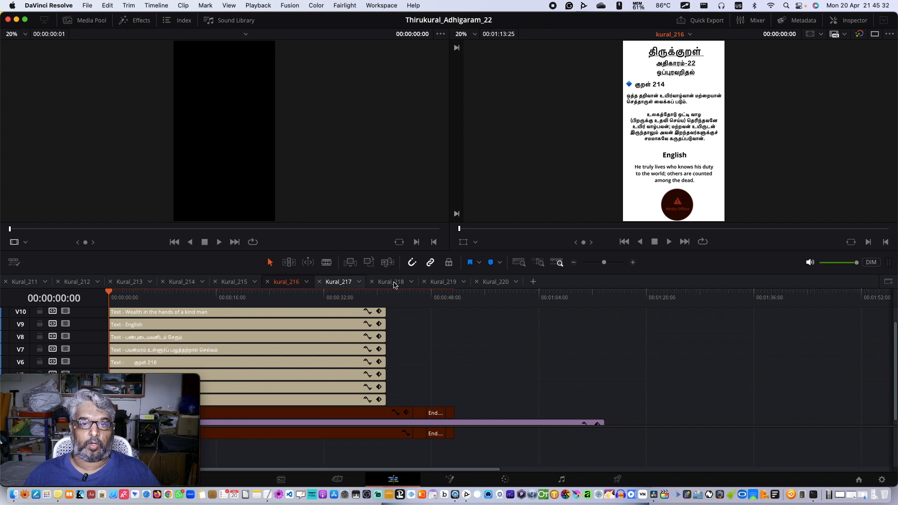
click(394, 283)
click(443, 282)
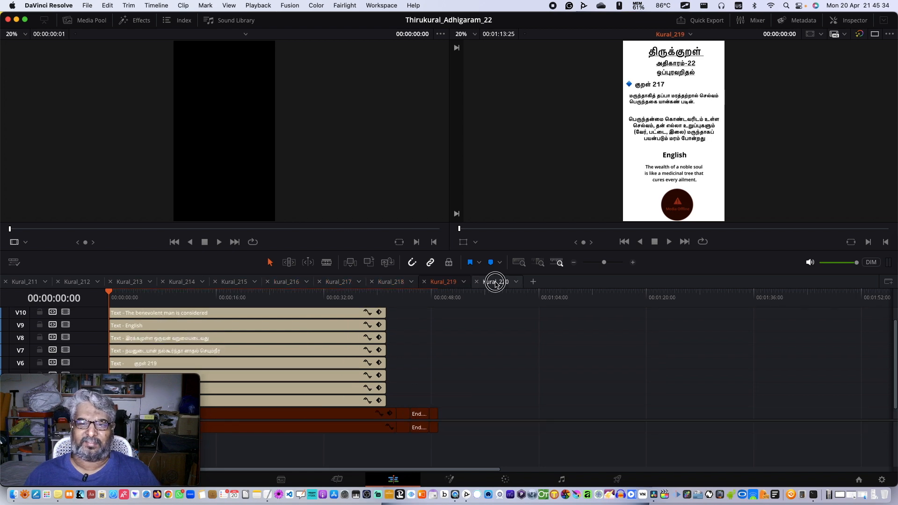
click(495, 282)
- Return to the Kural_211 timeline and look through each stacked timeline in order up to Kural_220
click(22, 282)
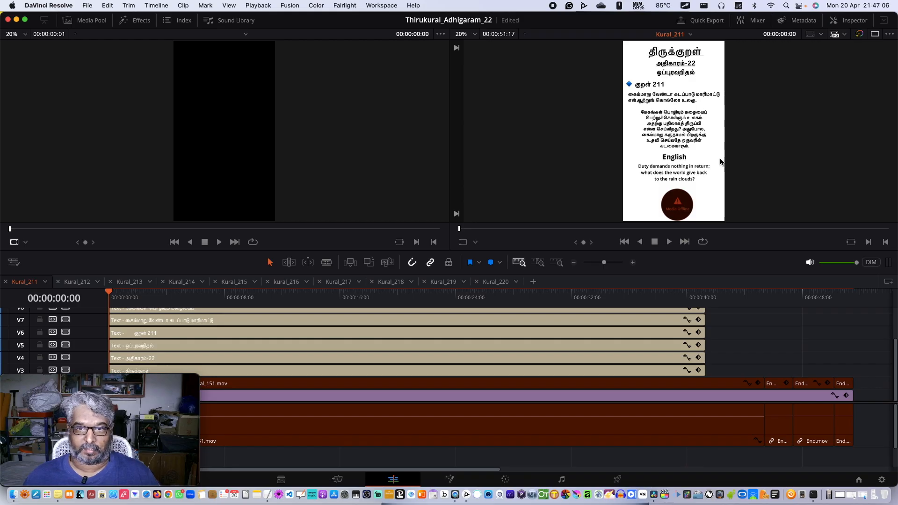
click(90, 282)
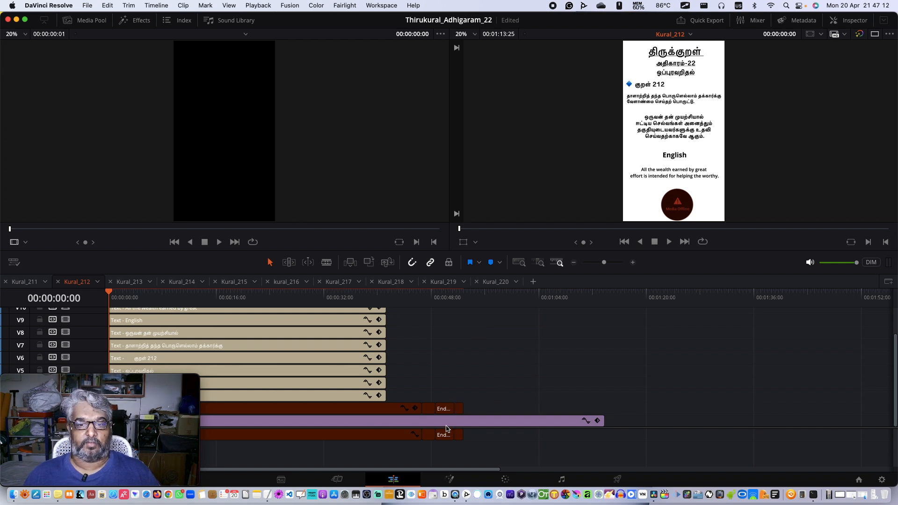
click(129, 282)
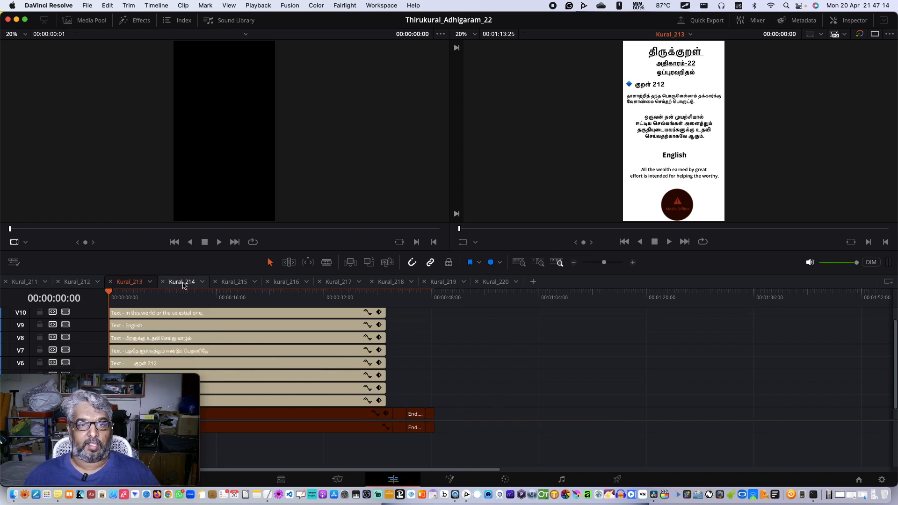
click(182, 282)
click(234, 282)
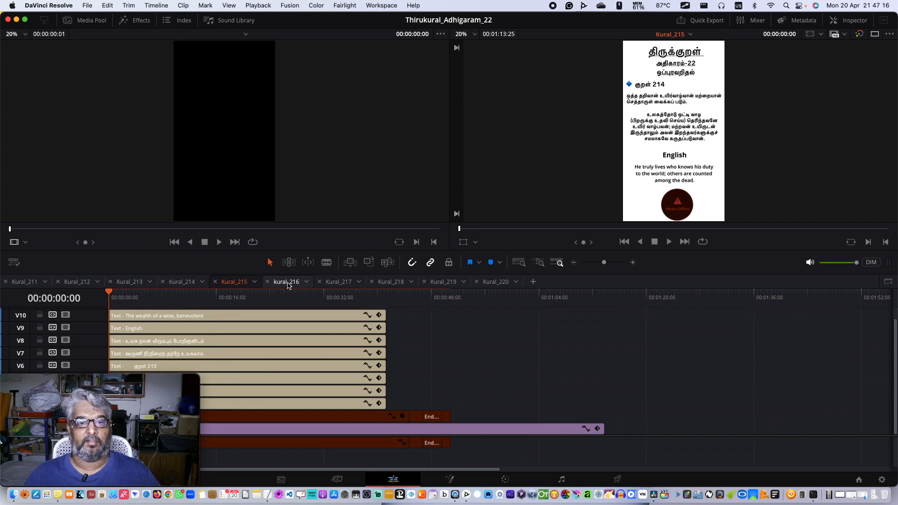
click(286, 282)
click(338, 282)
click(391, 282)
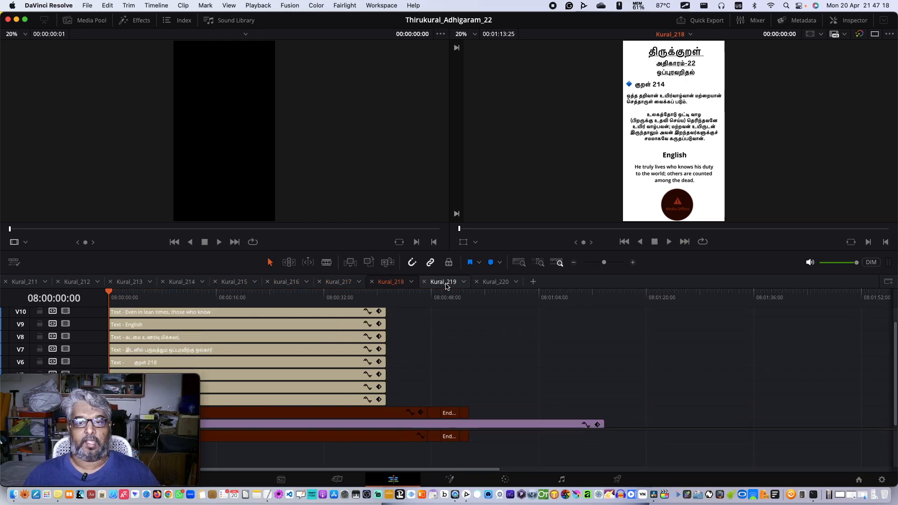
click(443, 282)
click(496, 282)
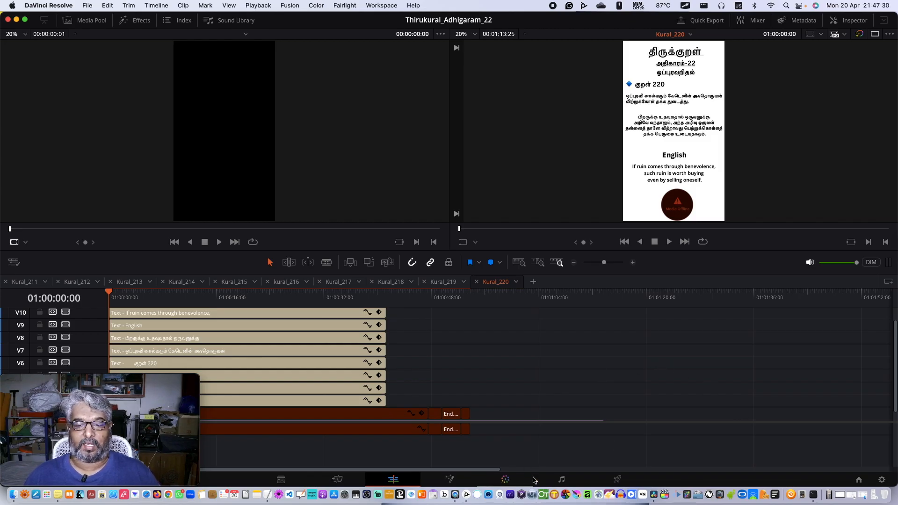
- Examine the Kural_220 node graph on the Color page and the circular Window masking its video clip
click(505, 480)
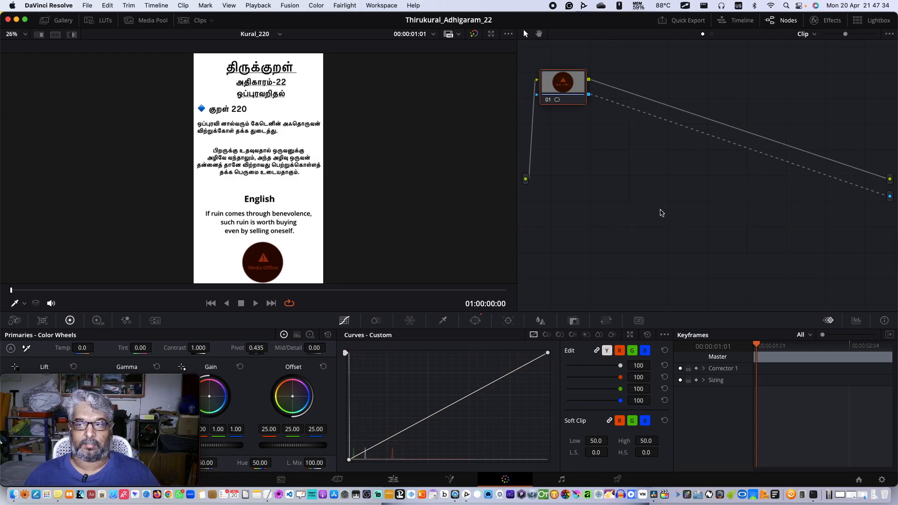
drag(776, 207, 664, 212)
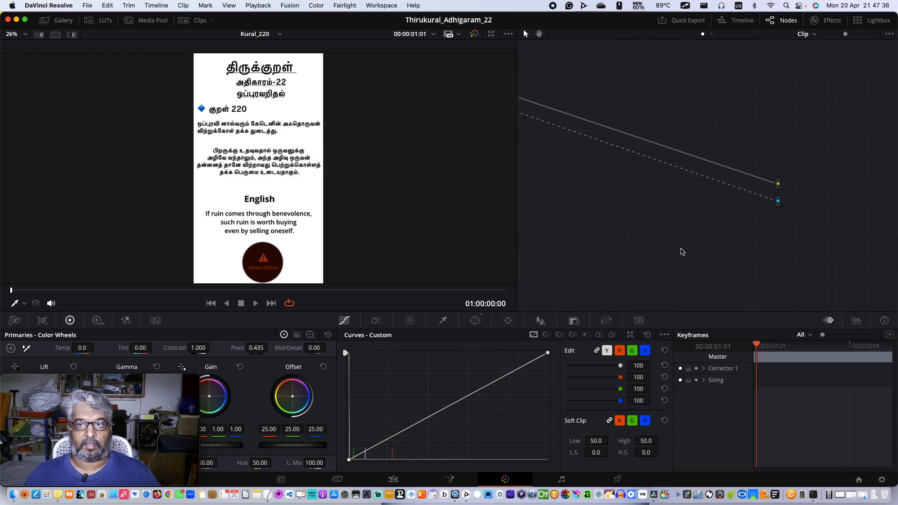
drag(681, 251, 764, 229)
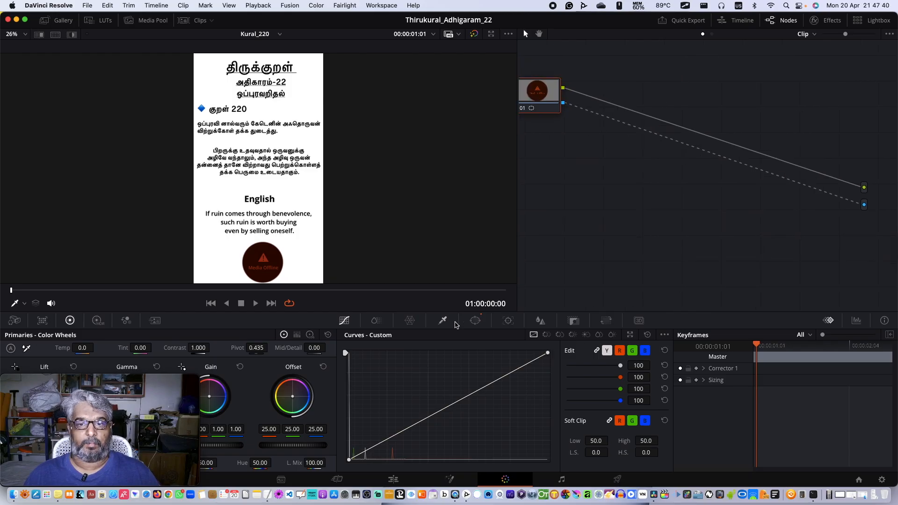
click(475, 320)
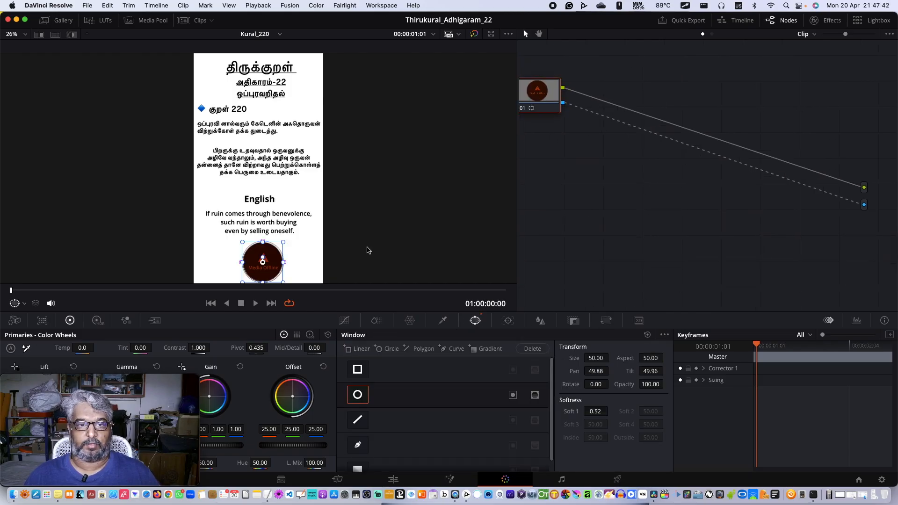
drag(579, 174, 593, 172)
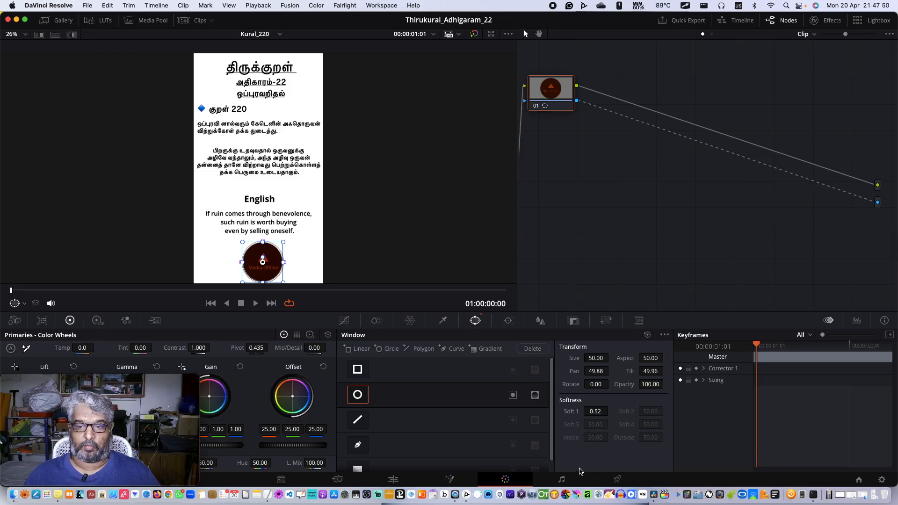
- View the Deliver page, inspect the audio Clip Attributes of Kural_160.mov on the Fairlight page, and close them without changes
click(617, 479)
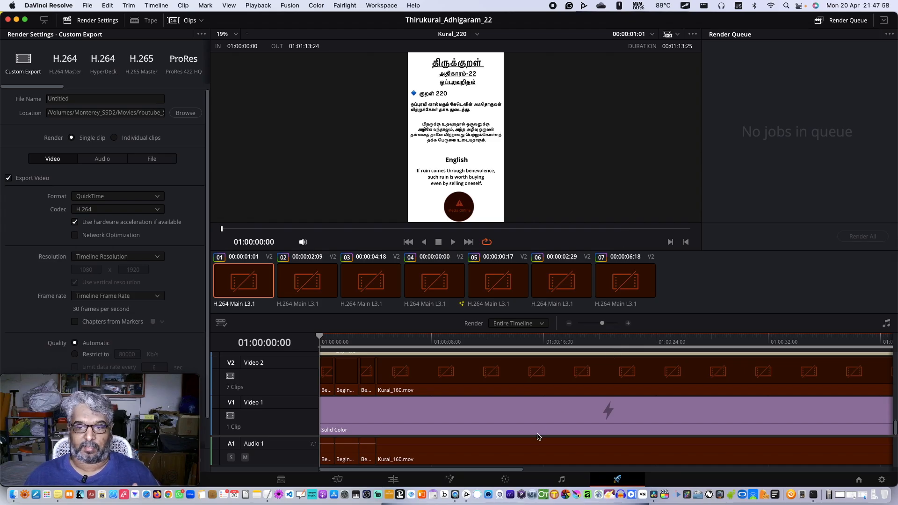
click(561, 480)
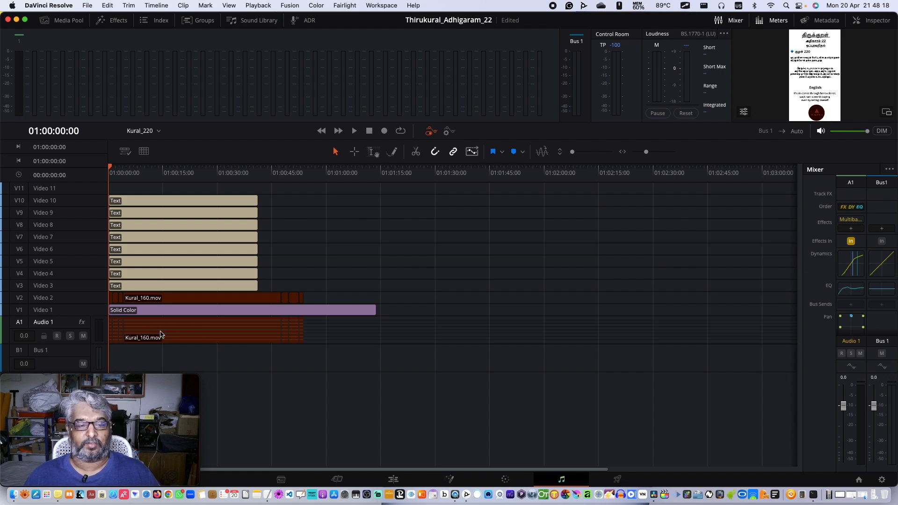
right_click(220, 327)
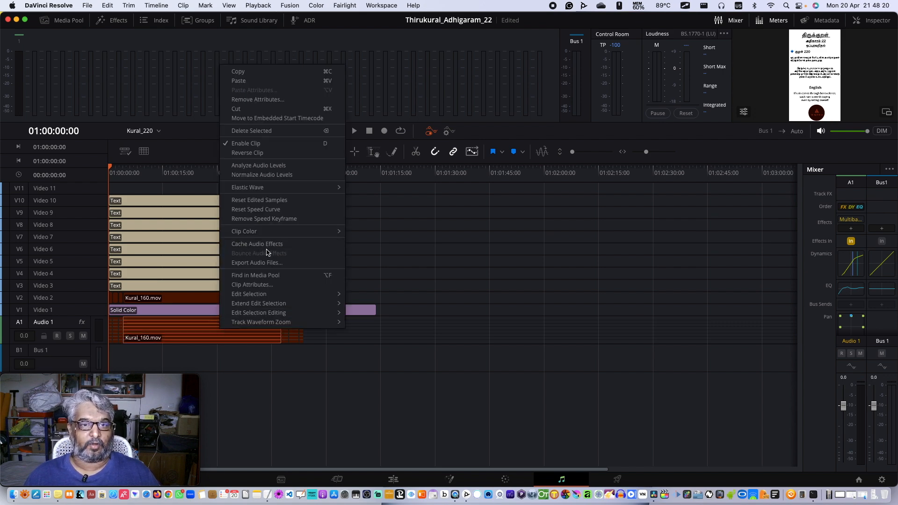
click(264, 285)
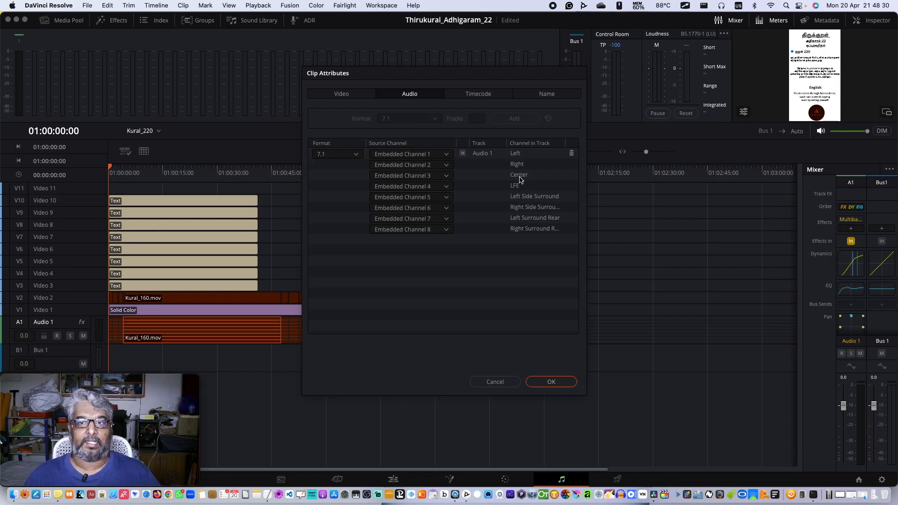
click(495, 381)
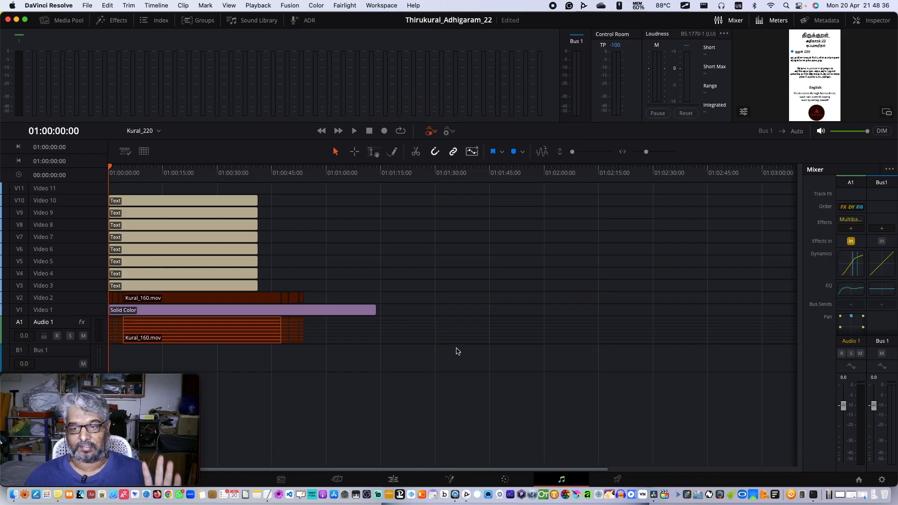
- Revisit the Deliver page, go back to the Edit page, and compare the Adhigharam_22 document with the Kural_220 tracks
click(615, 479)
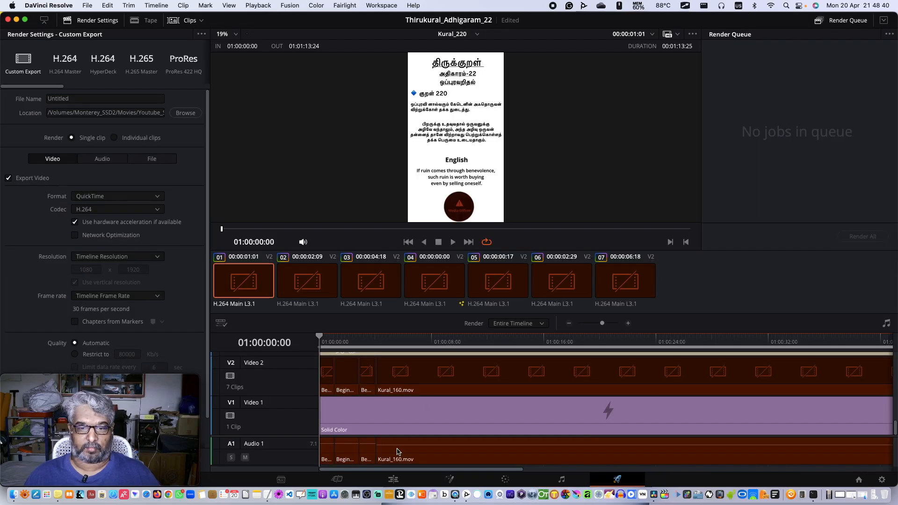
click(393, 479)
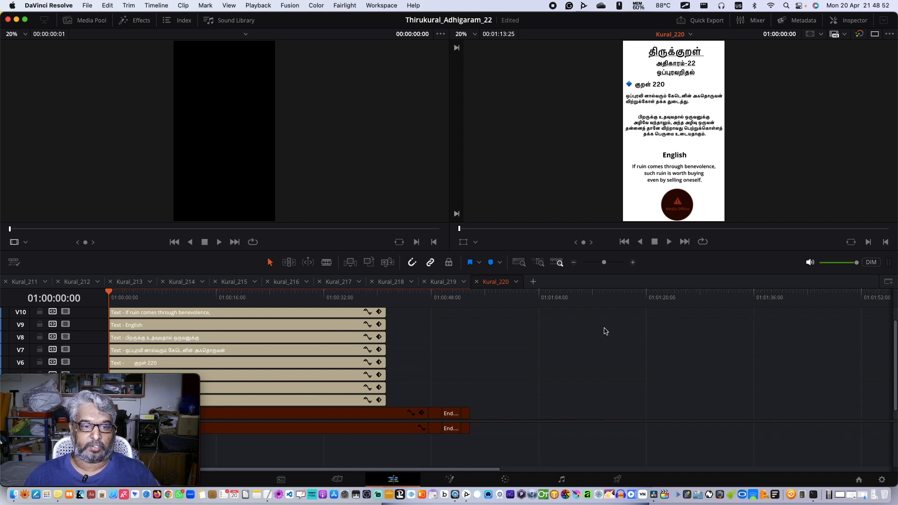
click(269, 496)
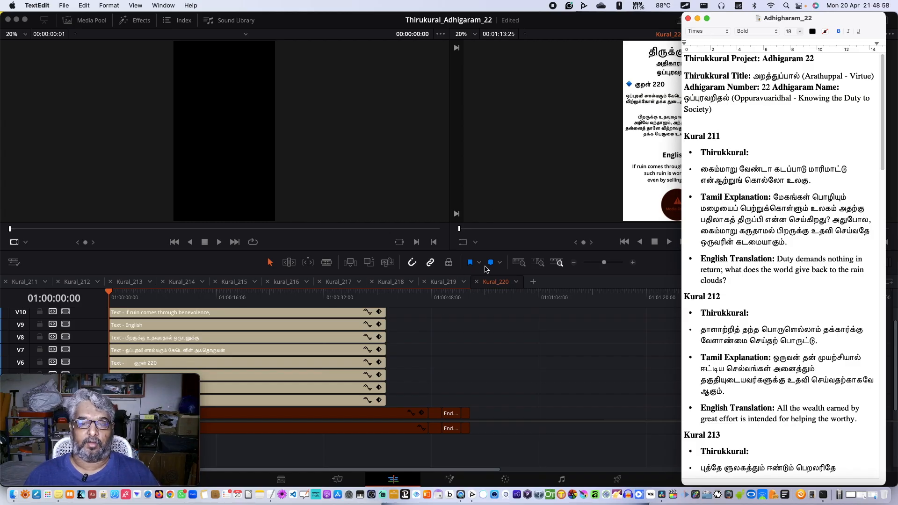
click(502, 249)
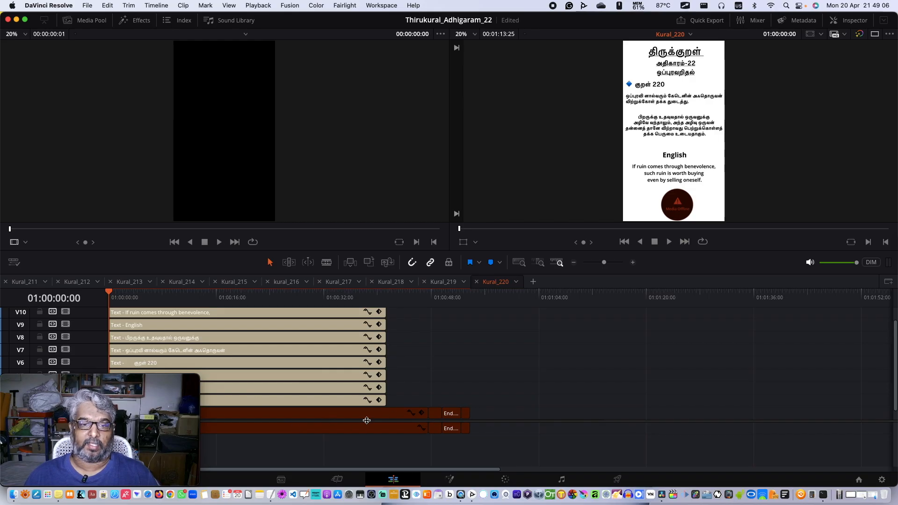
scroll(393, 331, up, 1)
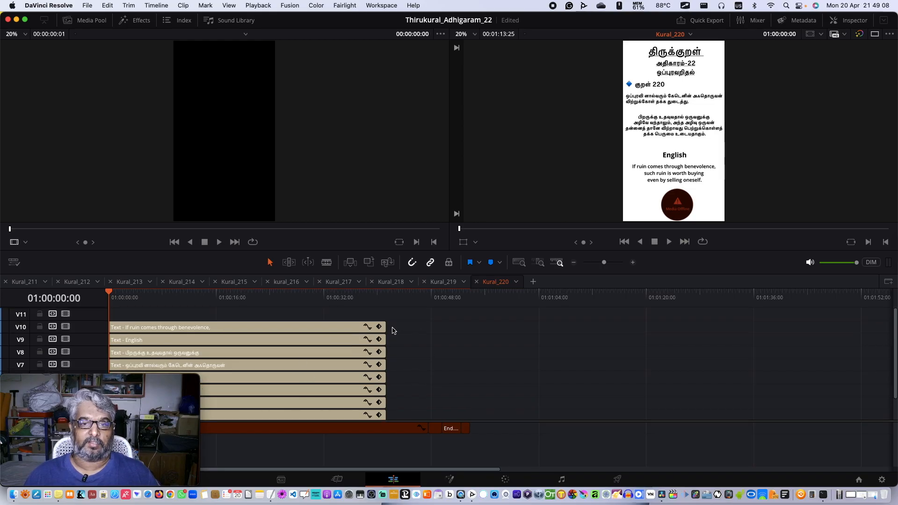
scroll(393, 331, down, 2)
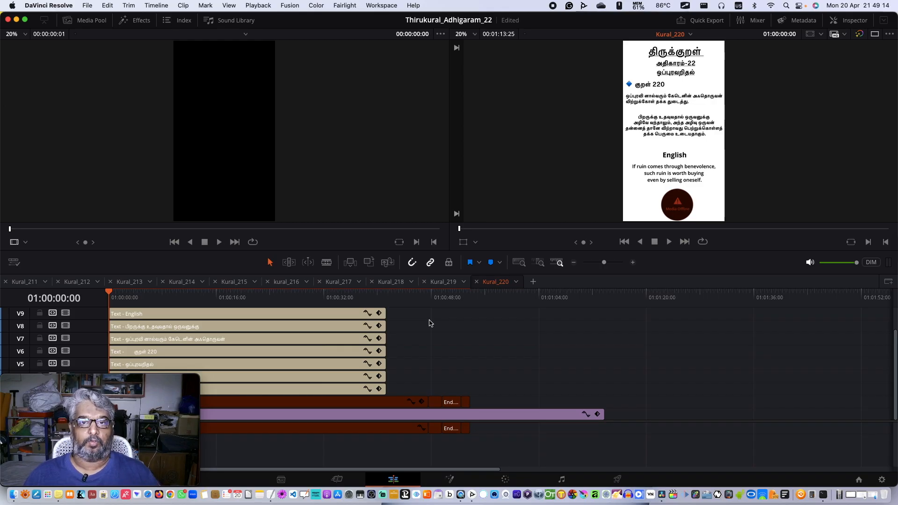
- Quit DaVinci Resolve and move the Adhigharam_22 document window inward on the desktop, leaving room beside it
click(70, 5)
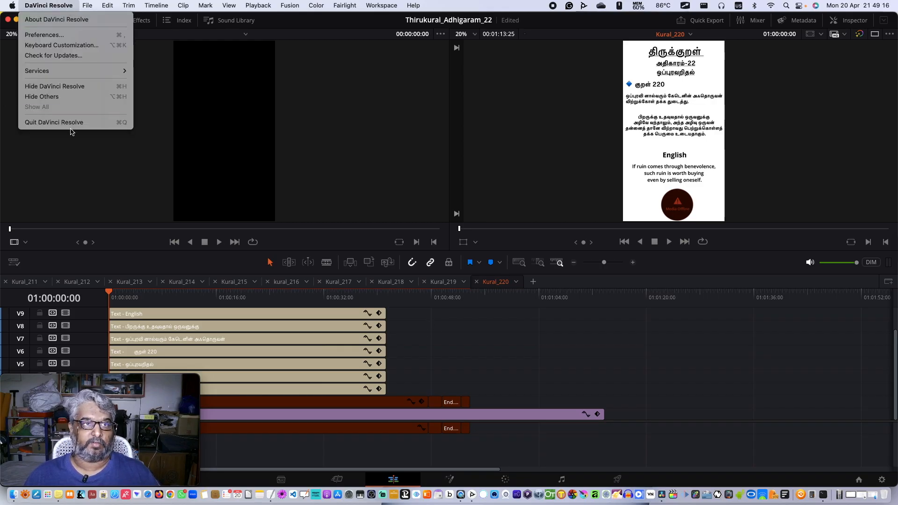
click(70, 122)
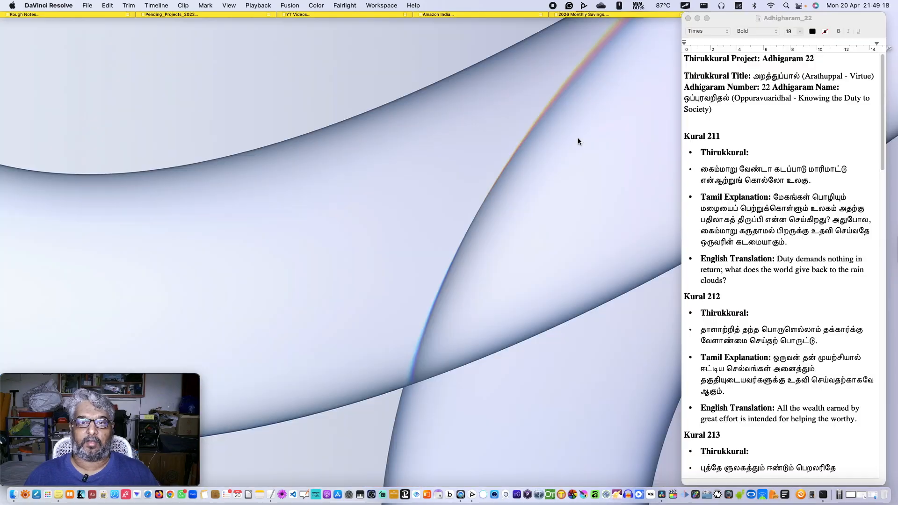
drag(871, 22, 530, 31)
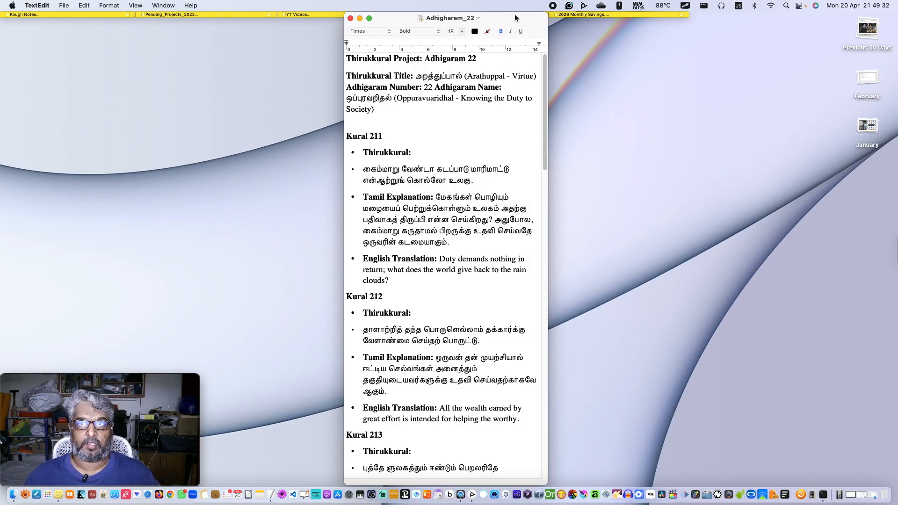
drag(517, 18, 476, 18)
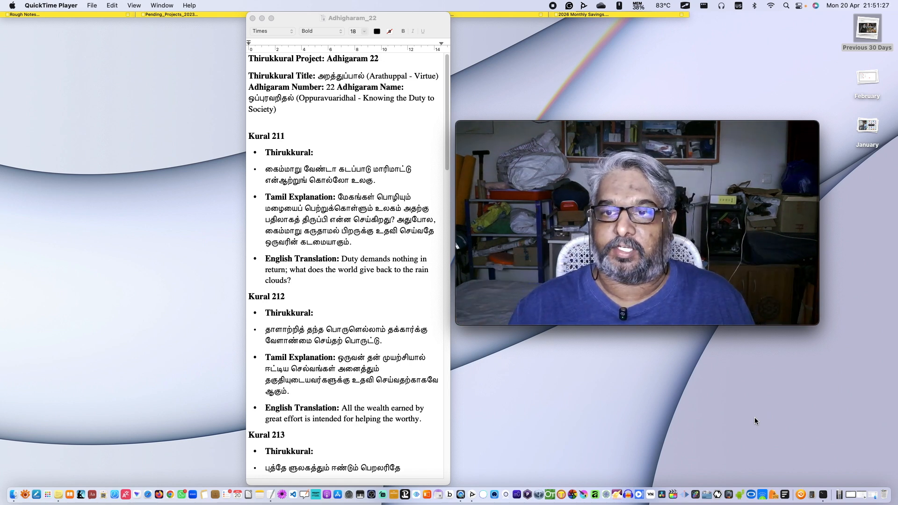
- Record a short test movie of about 8 seconds with the camera in QuickTime Player and stop the recording
mouse_move(695, 220)
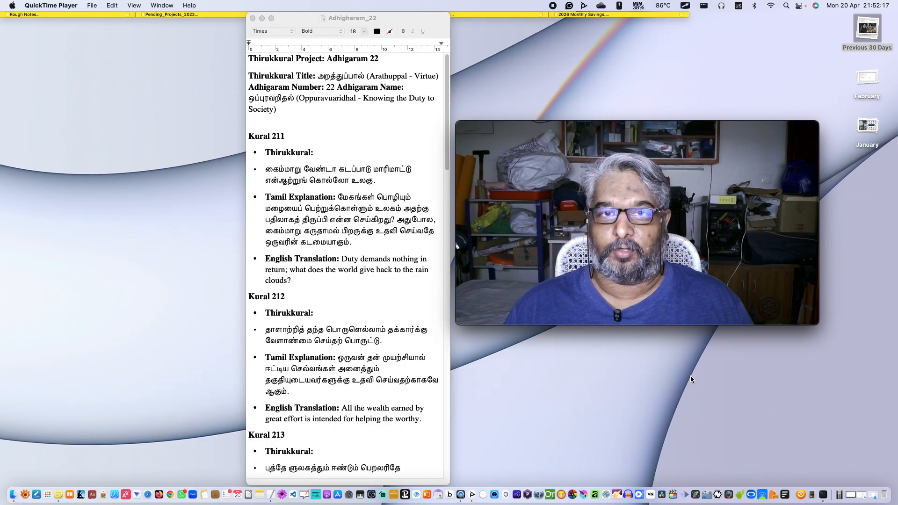
mouse_move(686, 261)
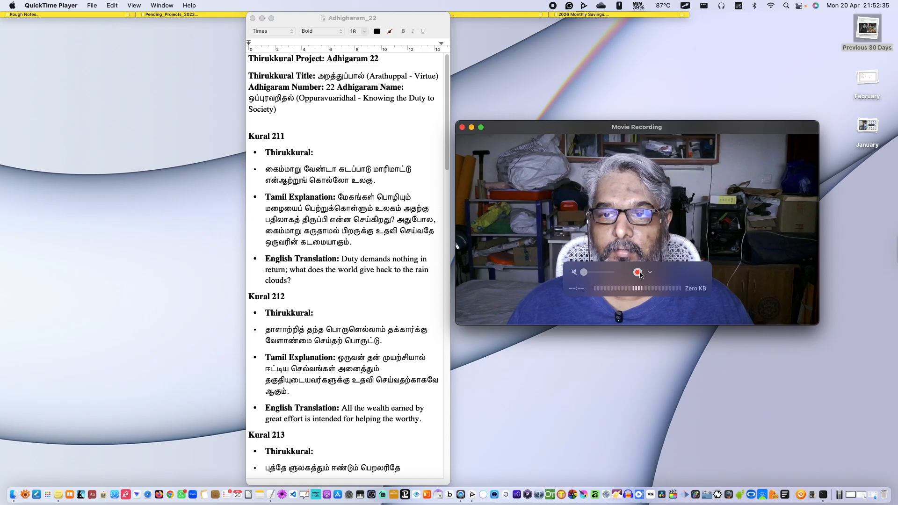
click(637, 272)
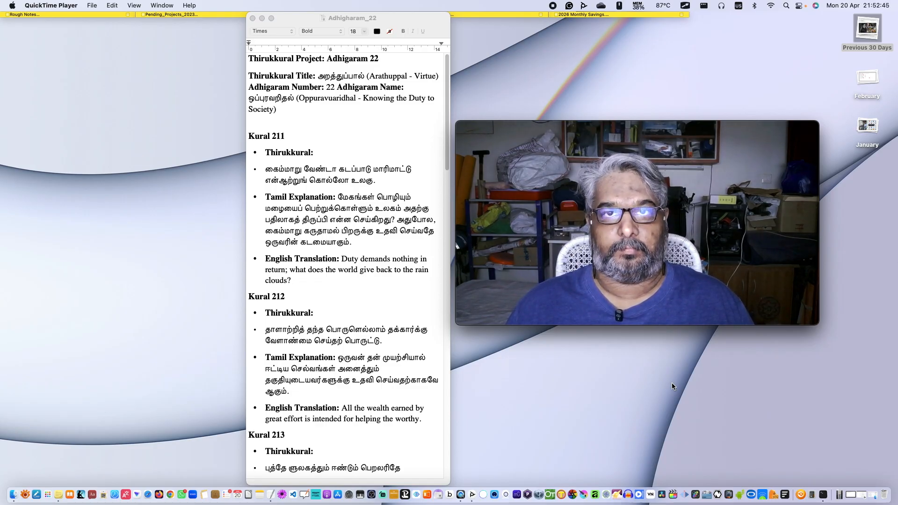
click(637, 286)
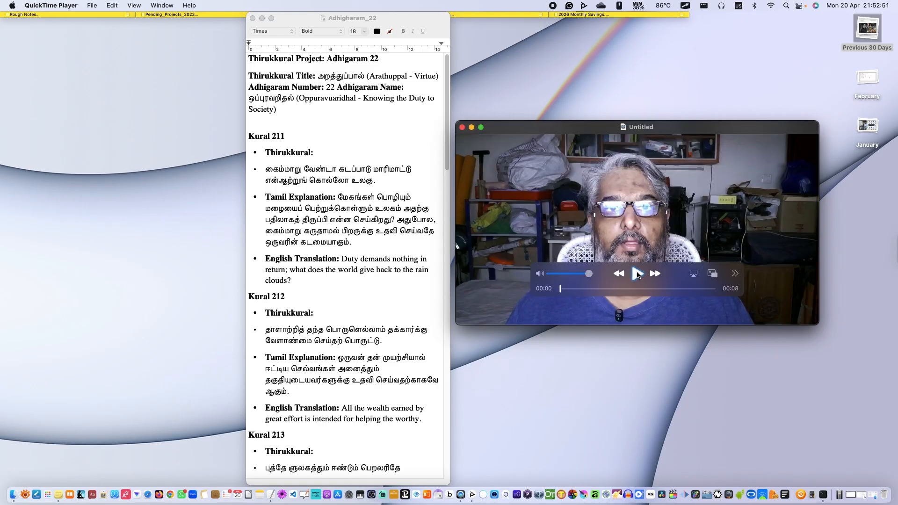
- Play back the 8-second test recording, save it as Beginning in the Adhigaram_22 folder, and close its window
click(636, 274)
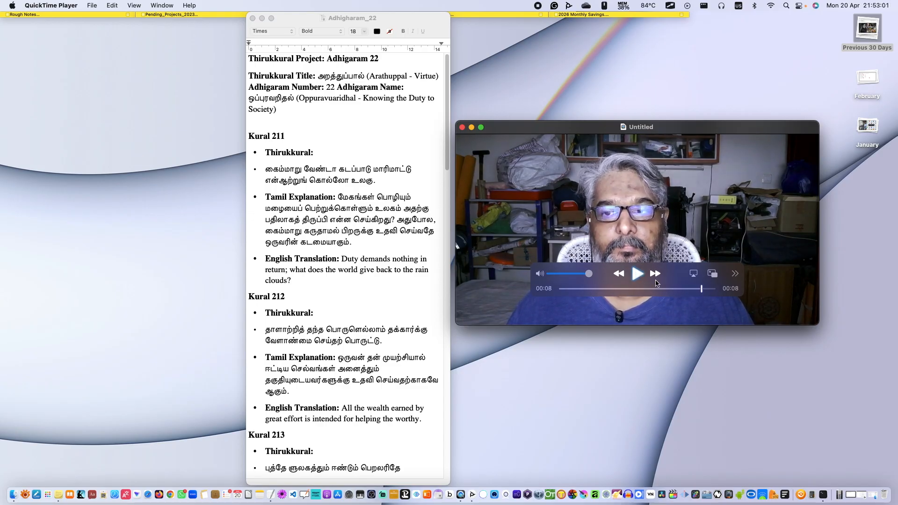
click(89, 5)
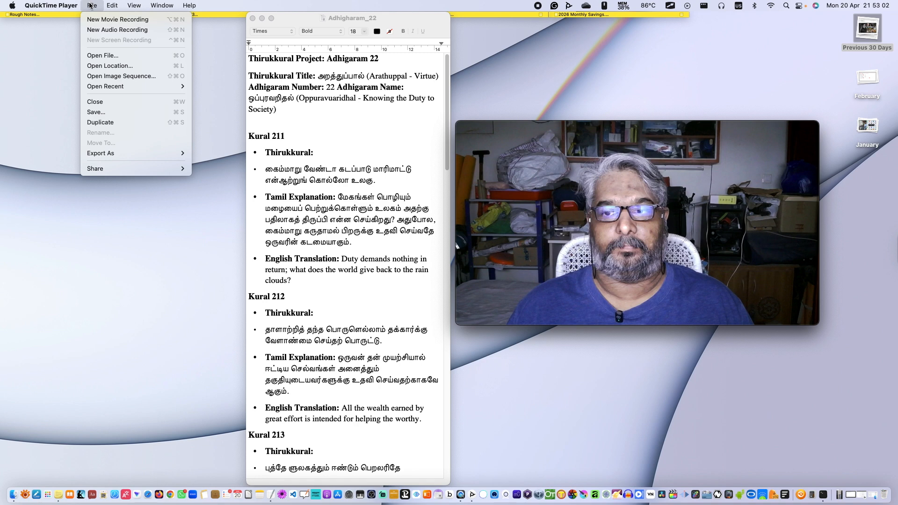
click(111, 116)
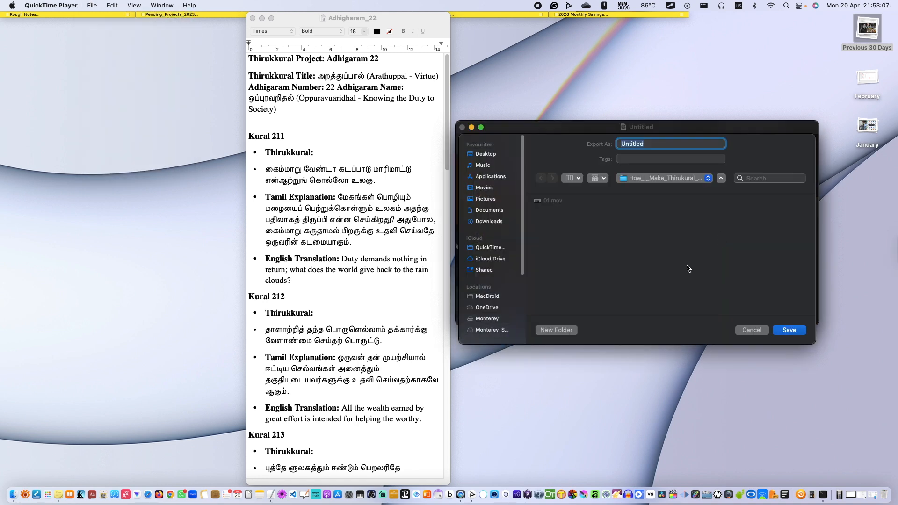
click(667, 179)
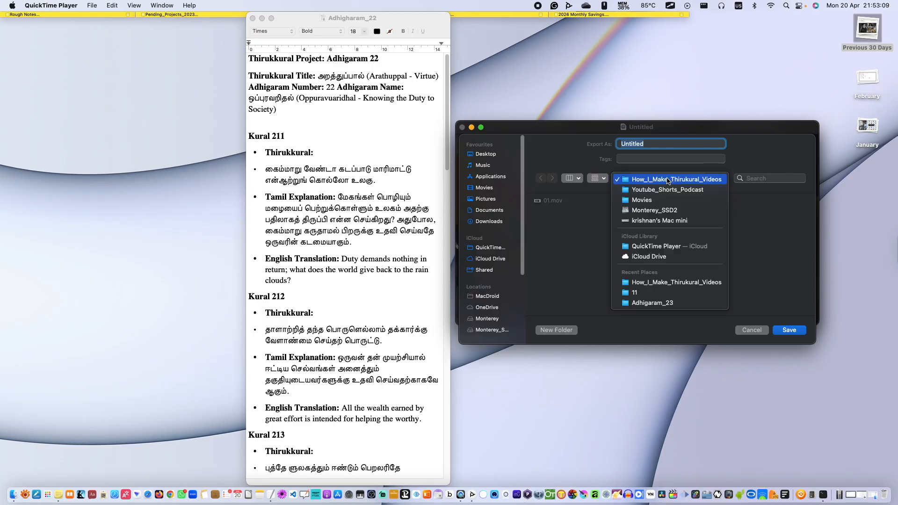
click(664, 187)
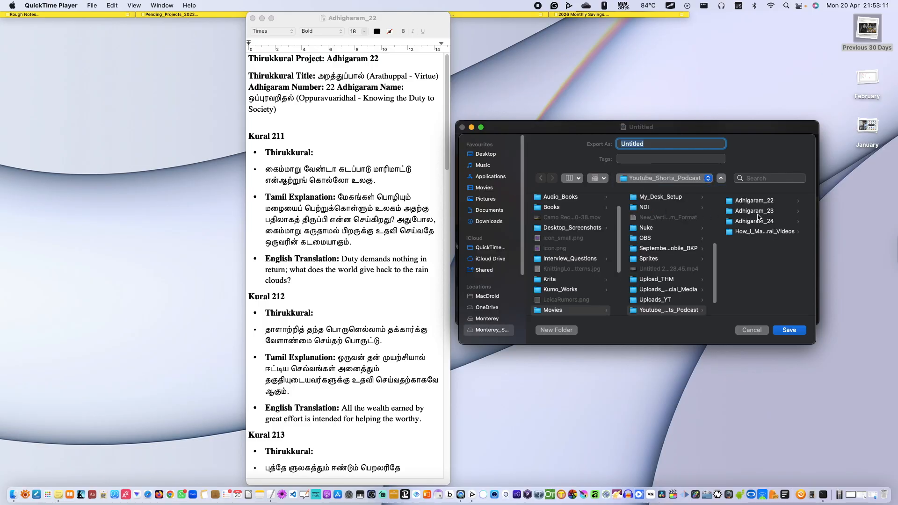
click(772, 202)
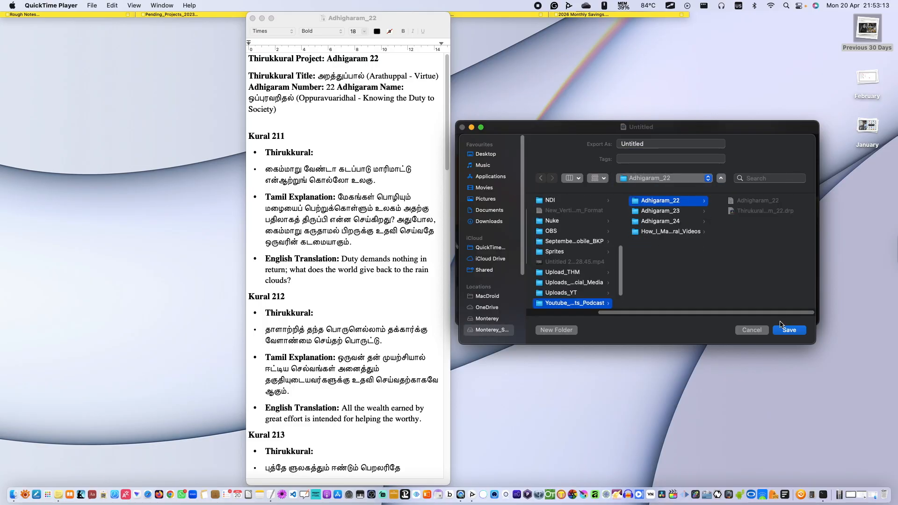
click(654, 143)
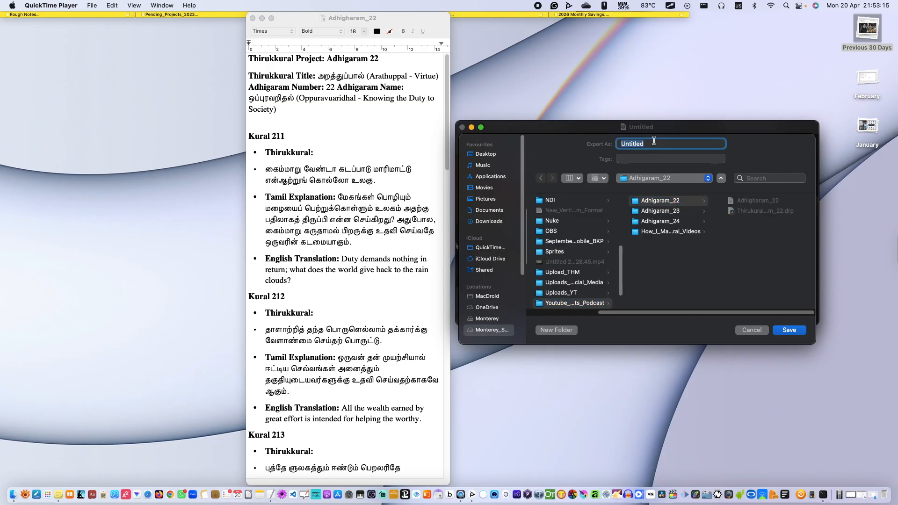
text(Beginning)
key(Return)
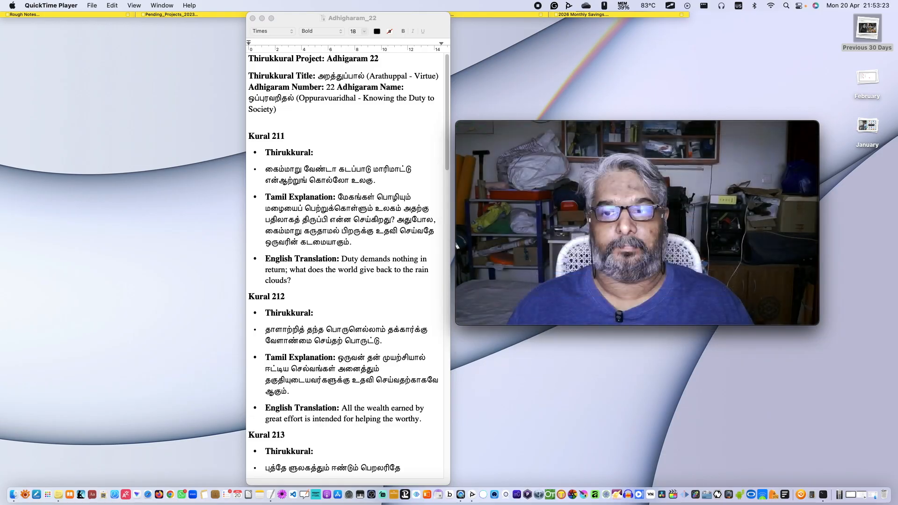
mouse_move(638, 166)
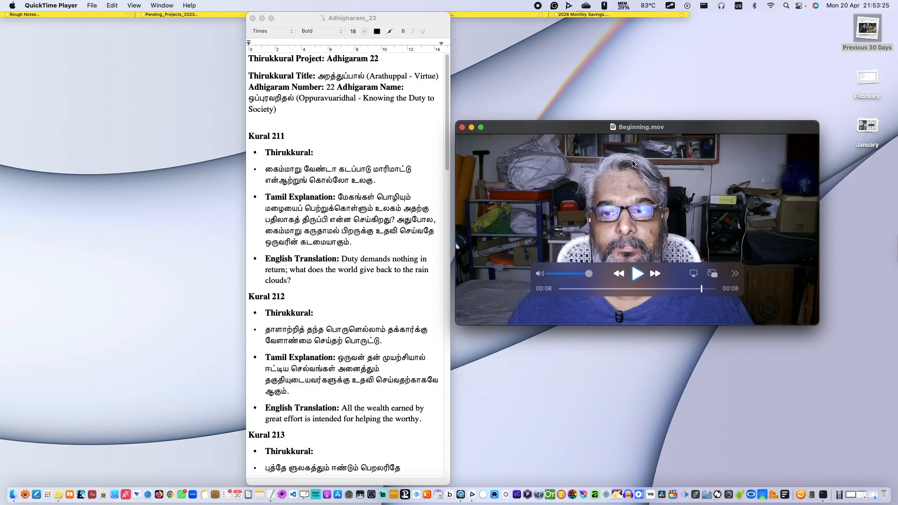
click(462, 128)
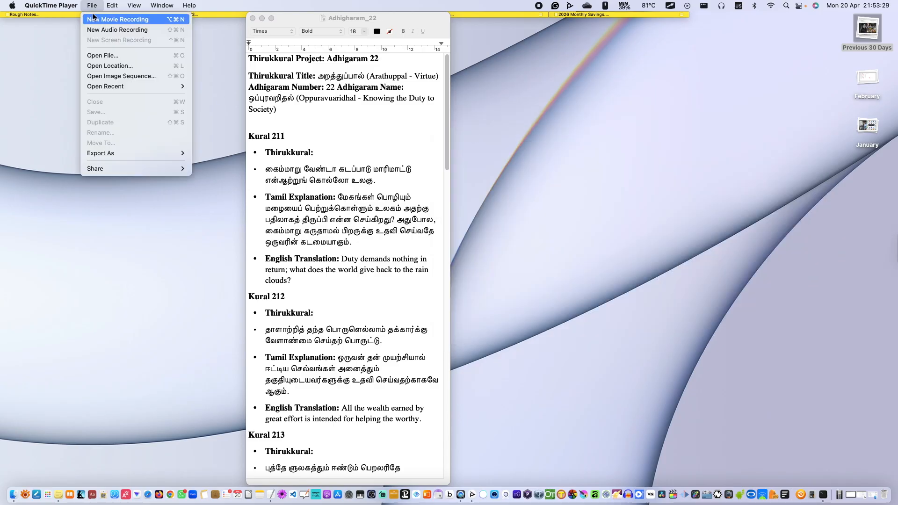
- Record a new camera movie of about 11 seconds in a reduced window, stop it, and move the window beside the document
click(117, 20)
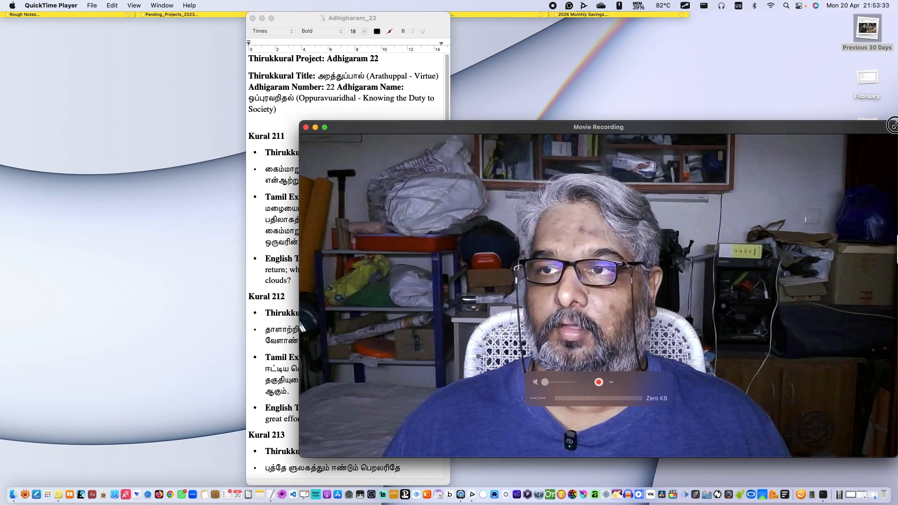
drag(896, 123, 687, 239)
drag(604, 241, 523, 174)
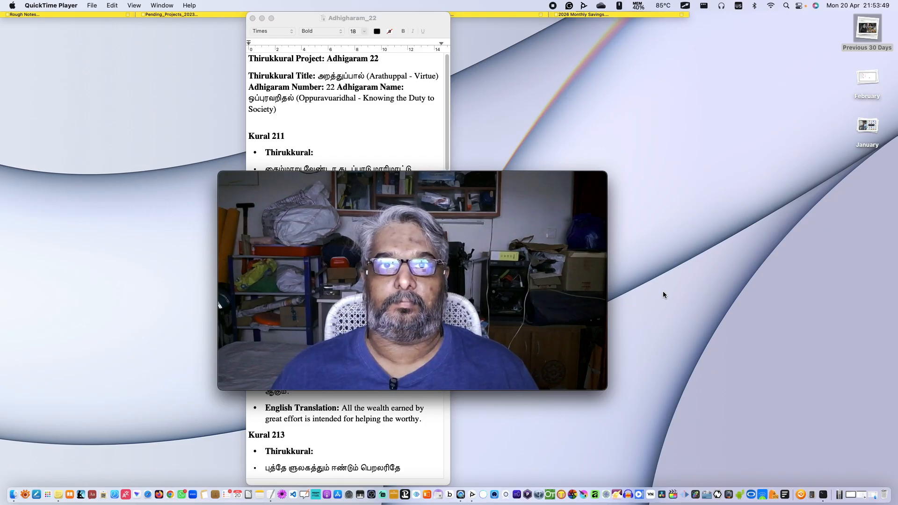
mouse_move(412, 333)
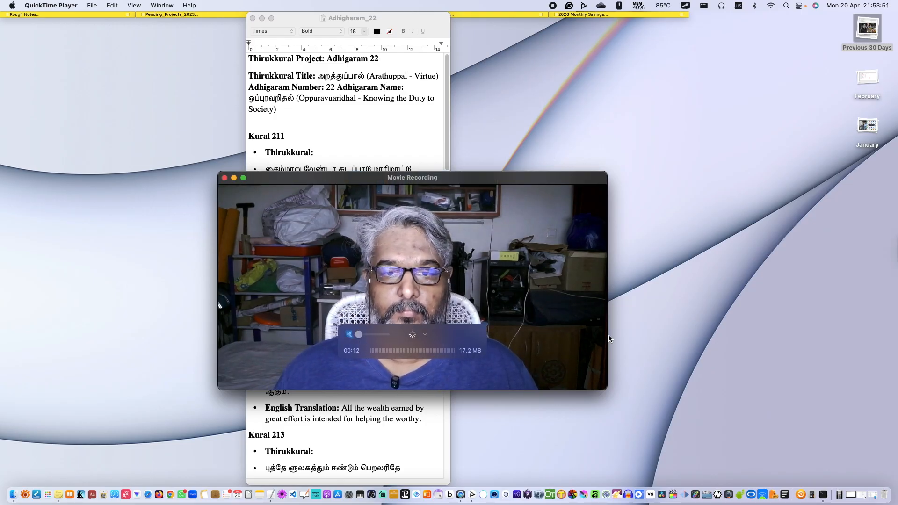
drag(533, 176, 734, 142)
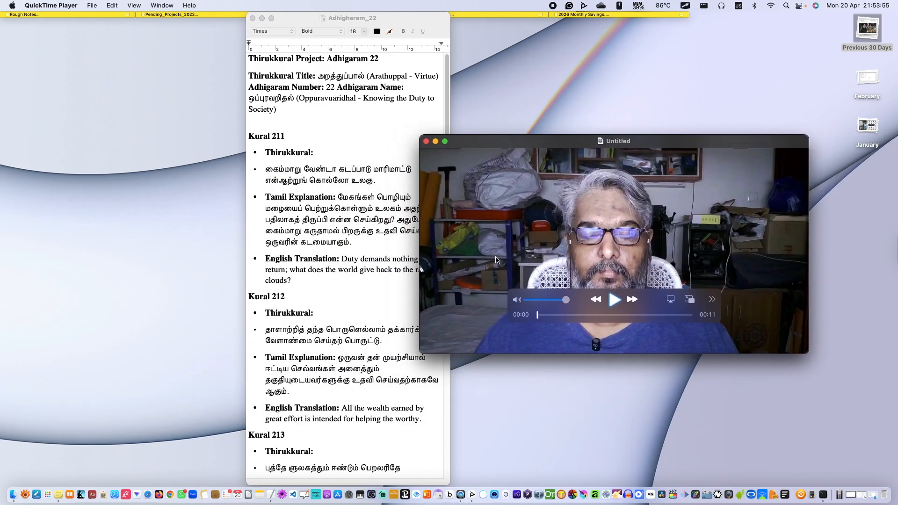
- Play back the 11-second clip, save it as End in the Adhigaram_22 folder, and close its window
click(613, 300)
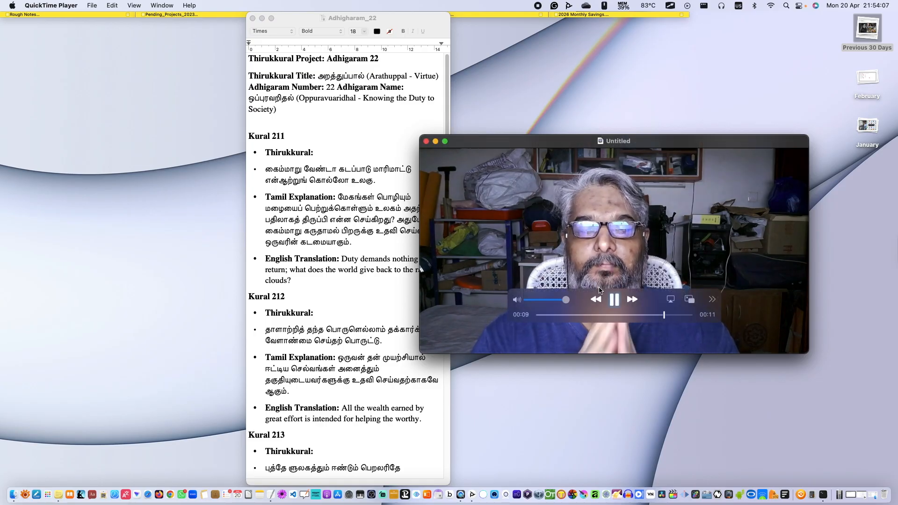
click(92, 6)
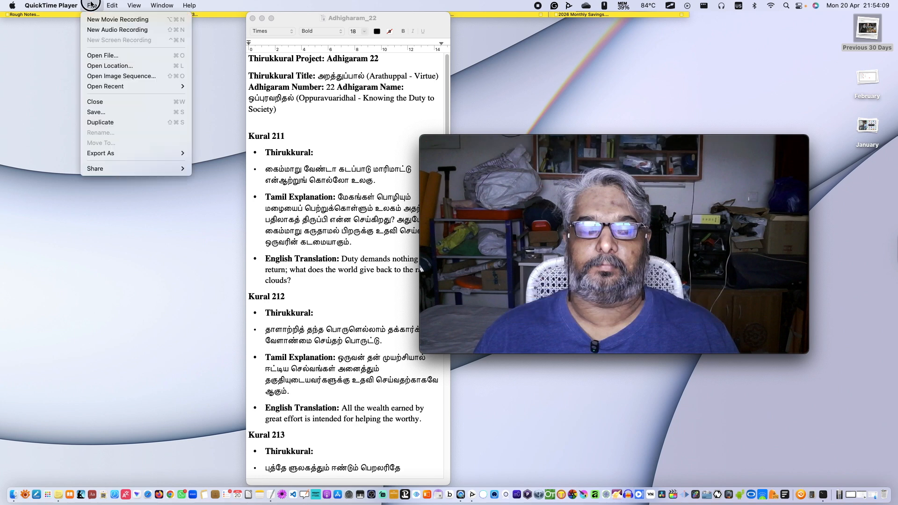
click(590, 190)
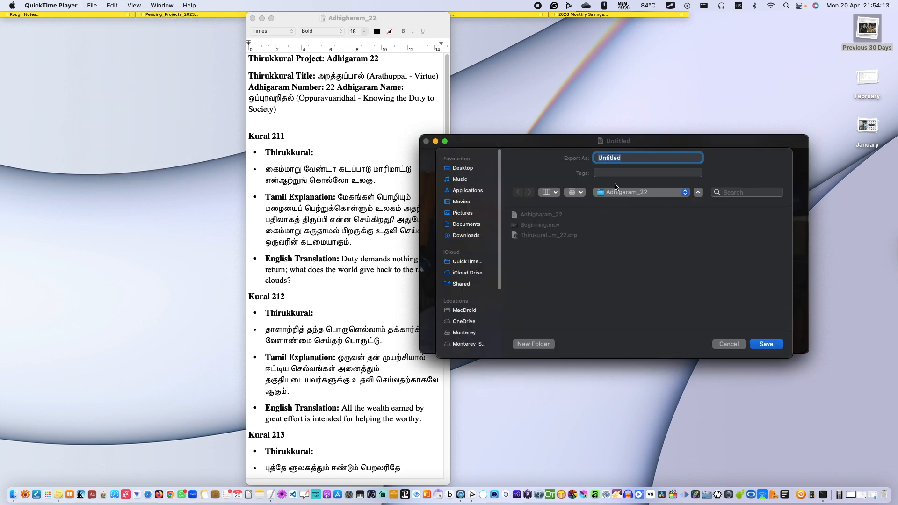
text(End)
key(Return)
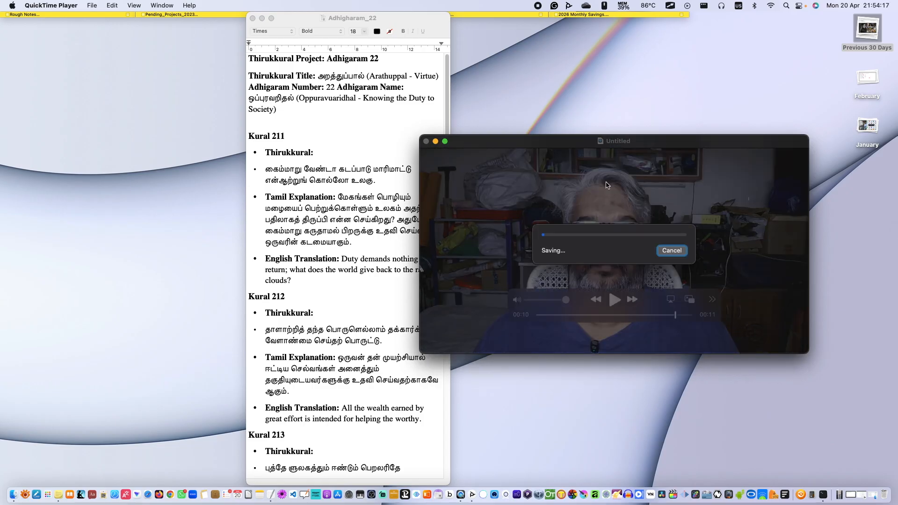
click(426, 142)
- Shrink a new movie recording window, place it beside the document, and record Kural 211 for about 52 seconds
click(92, 5)
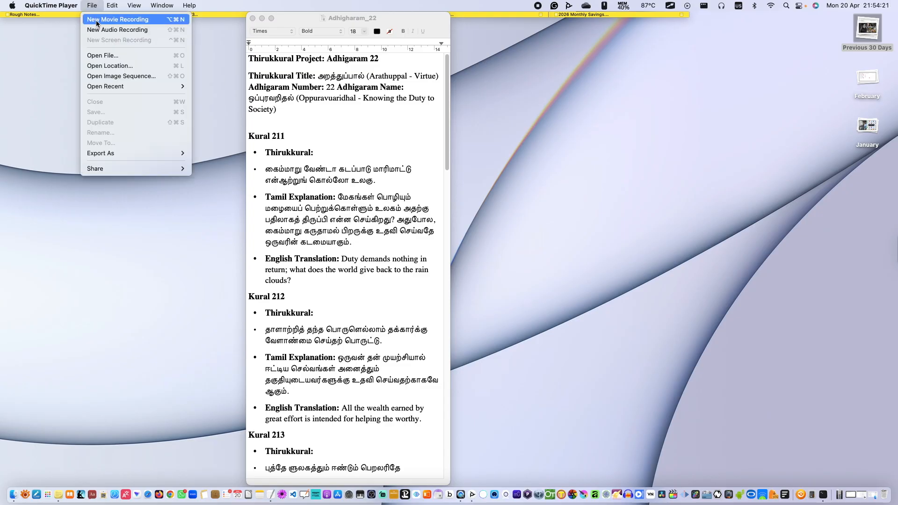
click(97, 20)
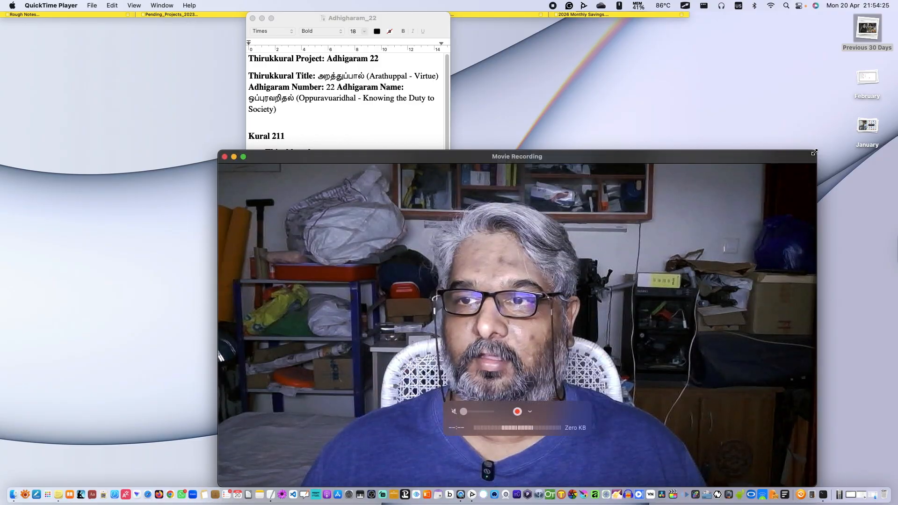
drag(814, 152, 555, 238)
drag(460, 304, 705, 122)
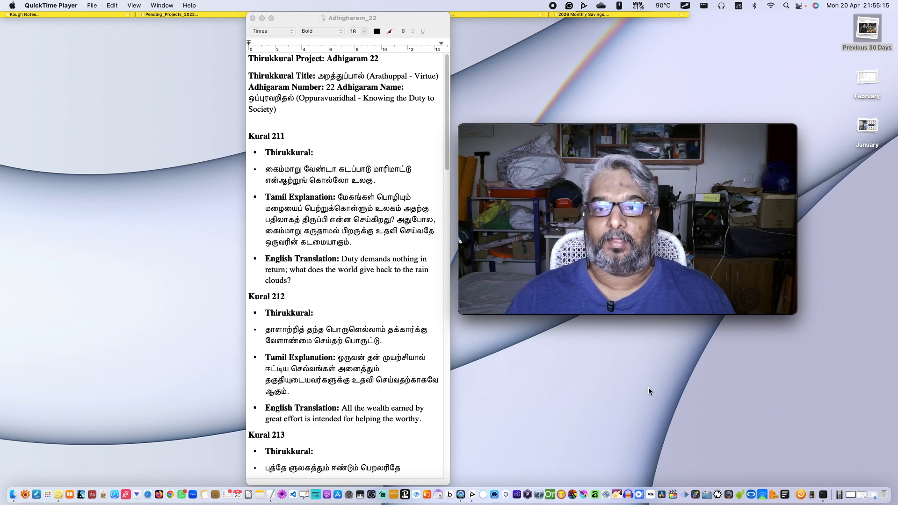
mouse_move(629, 267)
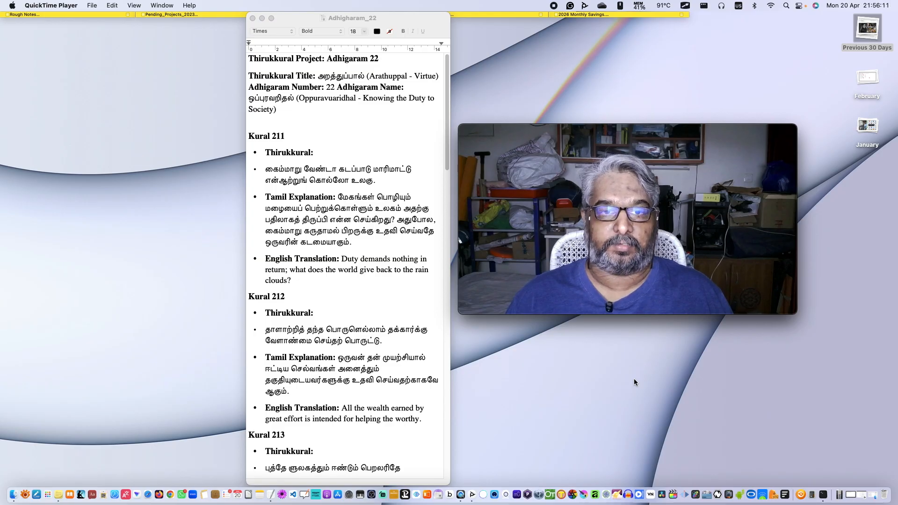
mouse_move(636, 291)
click(628, 264)
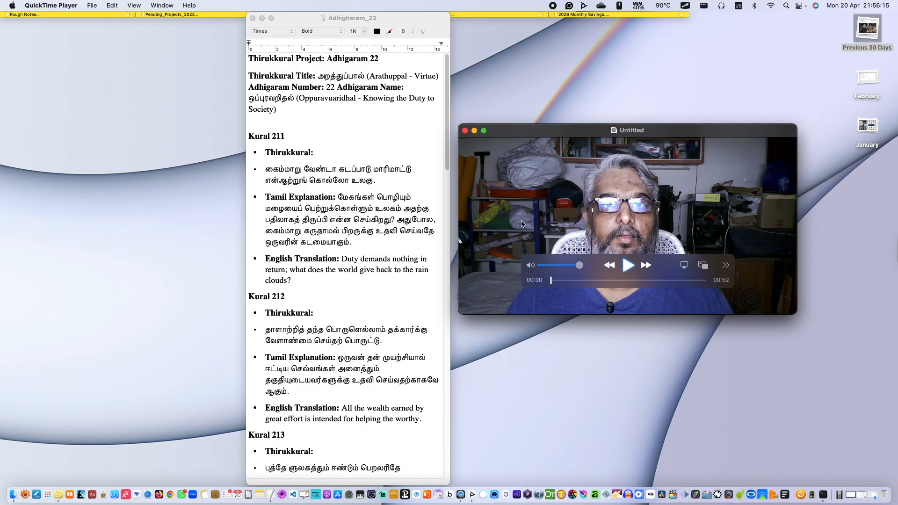
- Save the new recording as Kural_211 in the Adhigaram_22 folder
click(88, 5)
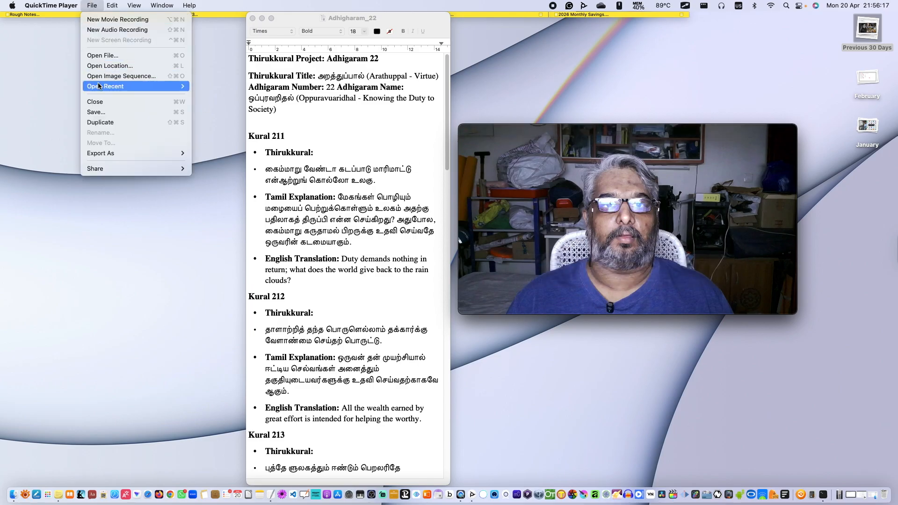
click(132, 113)
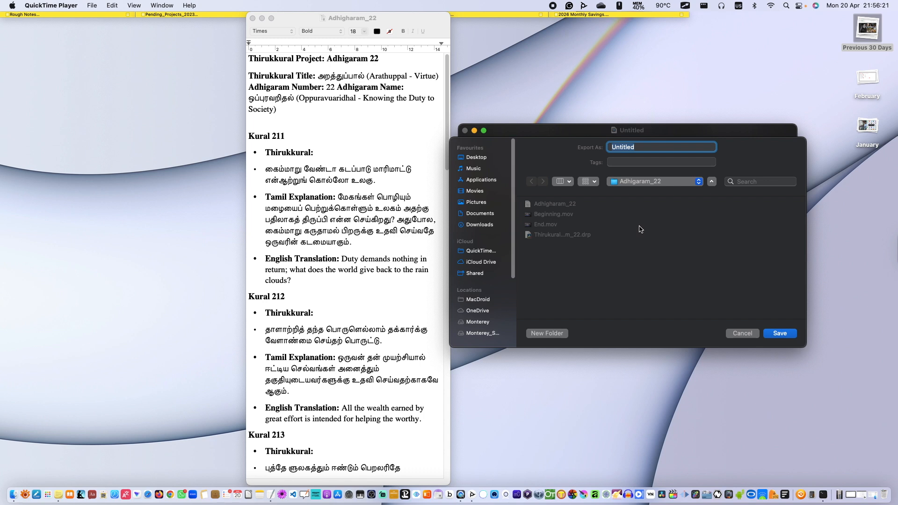
text(Kural_211)
key(Return)
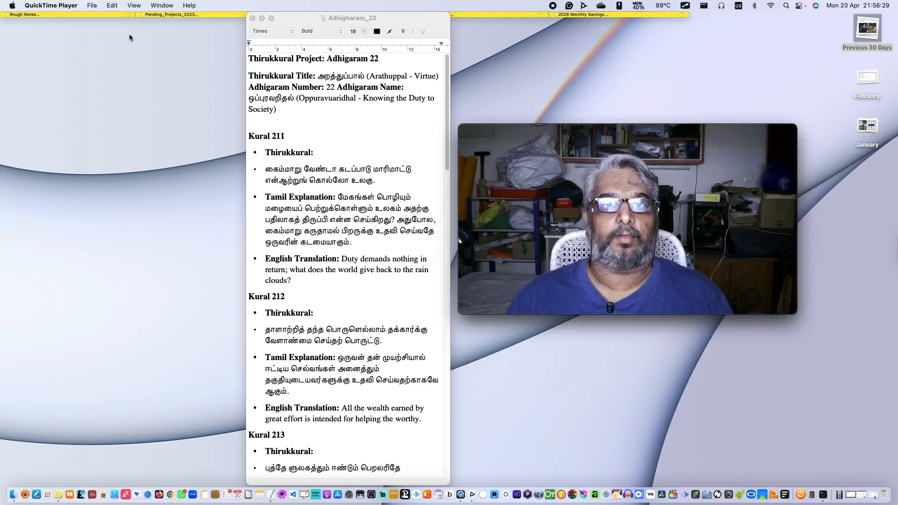
- Open another movie recording preview, shrink it, and place it on the opposite side of the document from the Kural_211 video
click(91, 5)
click(95, 19)
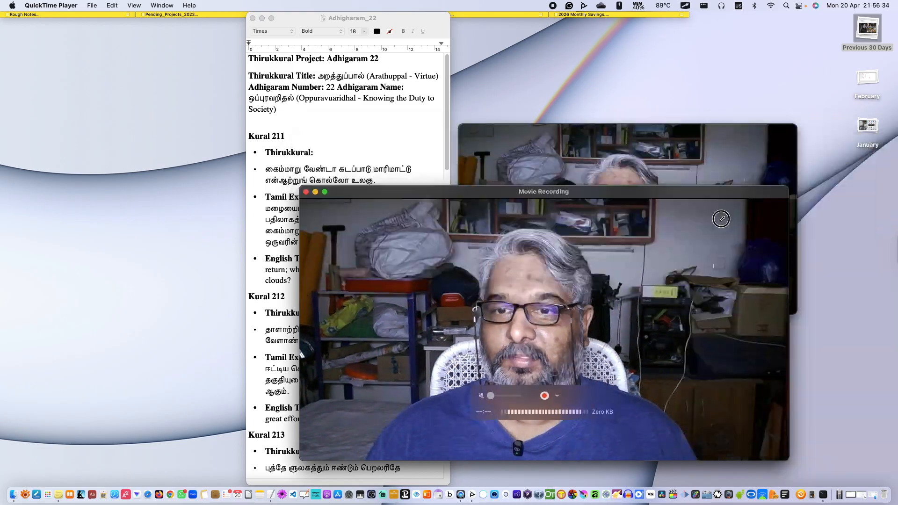
drag(720, 218, 193, 148)
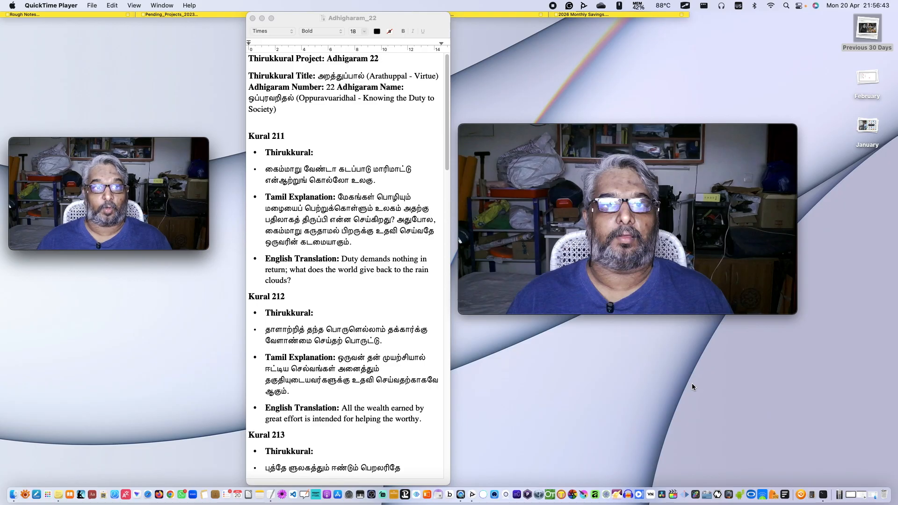
- Highlight the Tamil explanation and English translation of Kural 211 in the document, and play back Kural_211.mov
click(269, 244)
drag(269, 244, 350, 244)
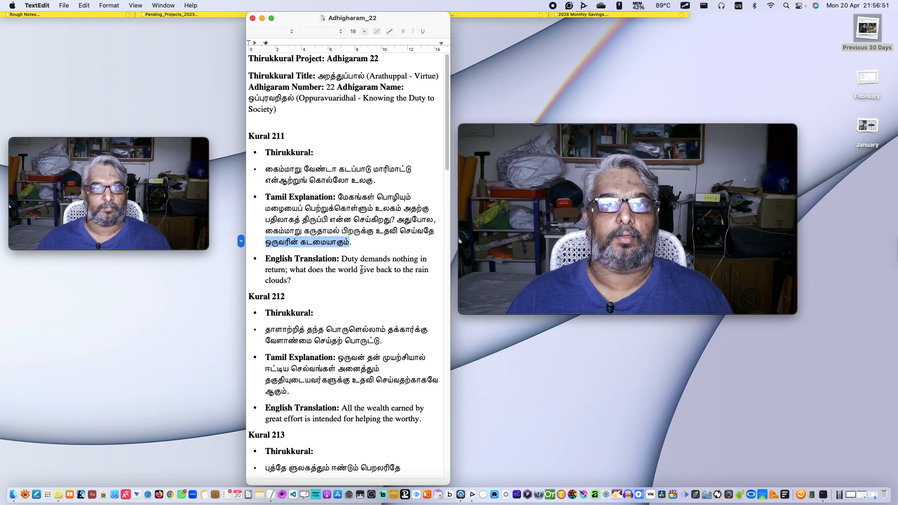
click(359, 280)
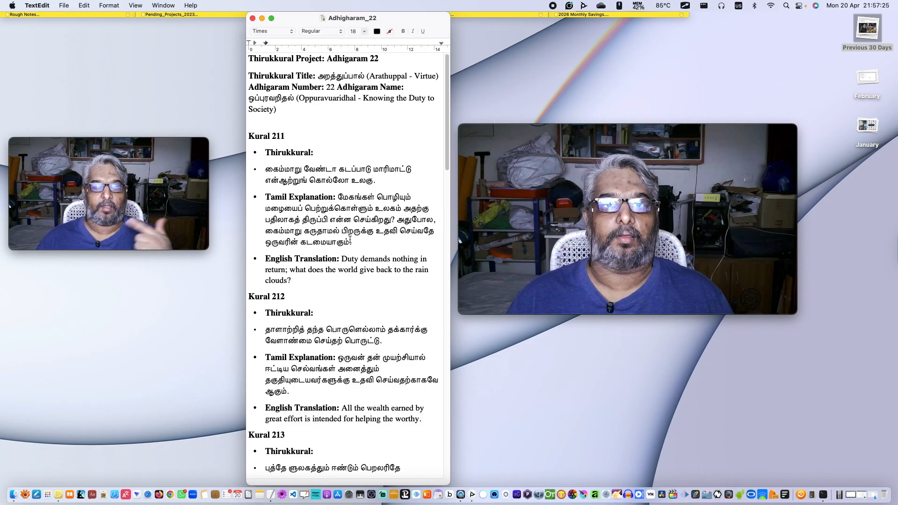
drag(338, 196, 372, 241)
click(373, 245)
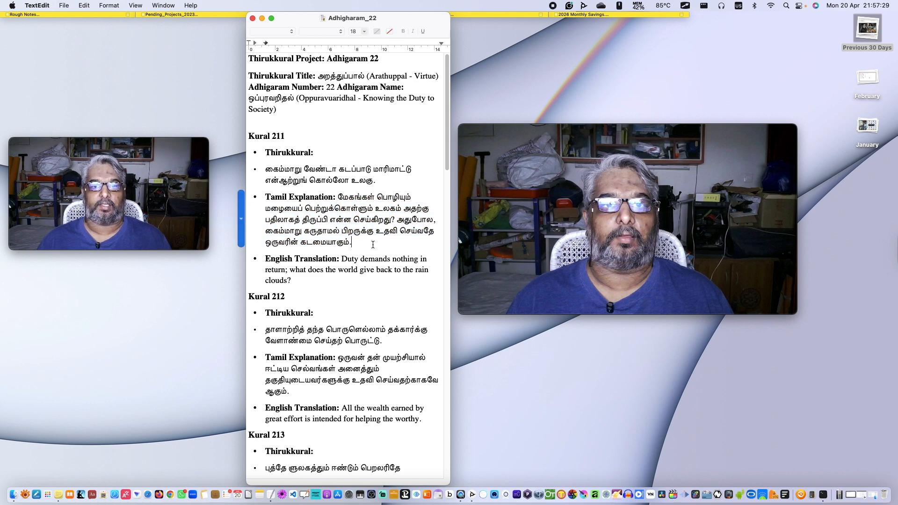
drag(343, 259, 351, 279)
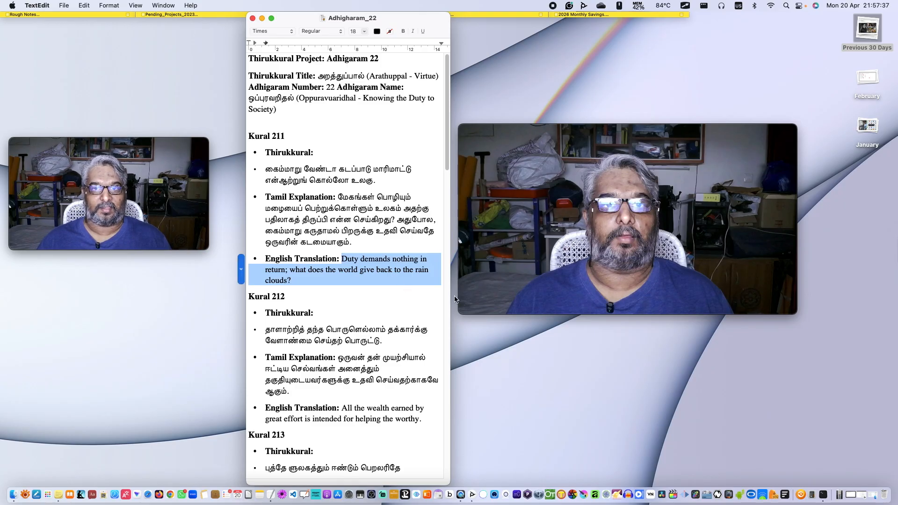
click(399, 299)
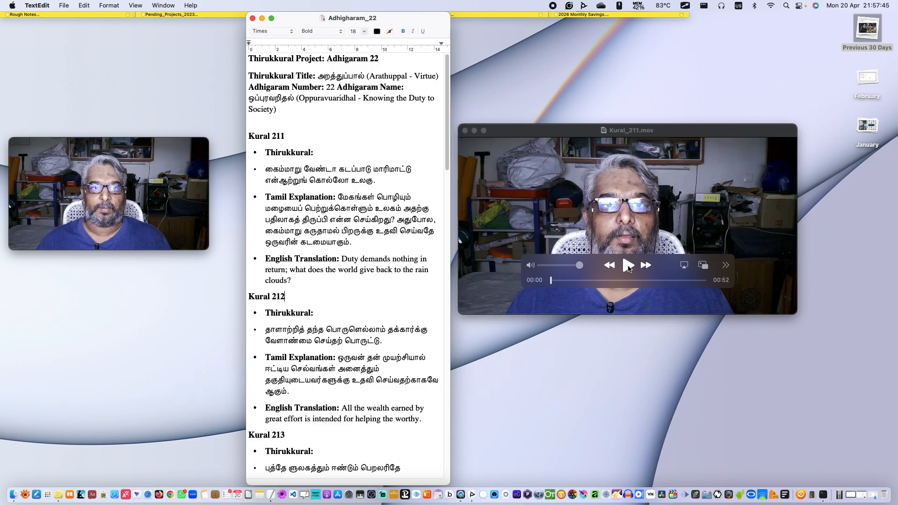
click(628, 266)
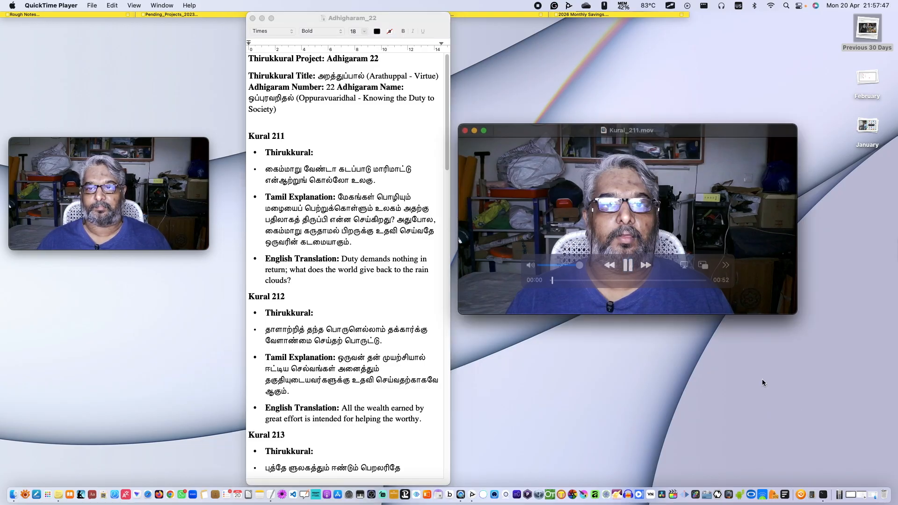
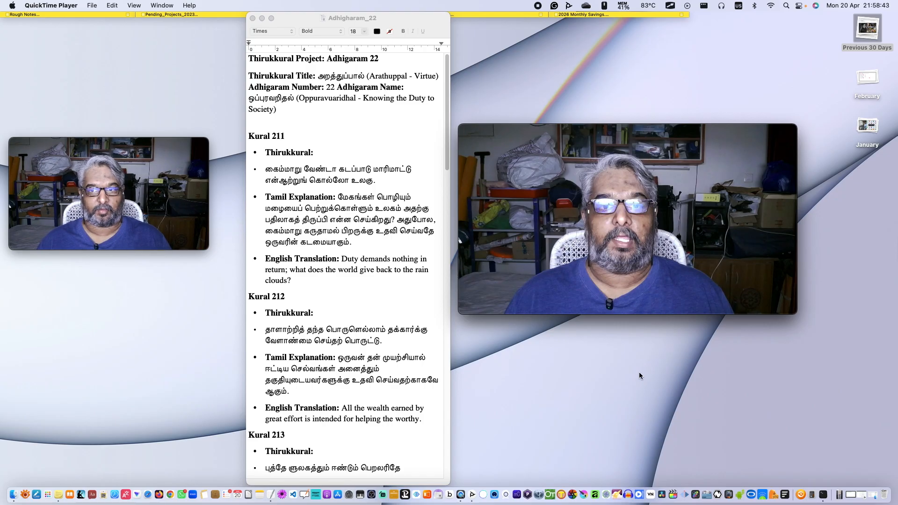
- Play the rest of Kural_211.mov through to its end and close the video
mouse_move(646, 296)
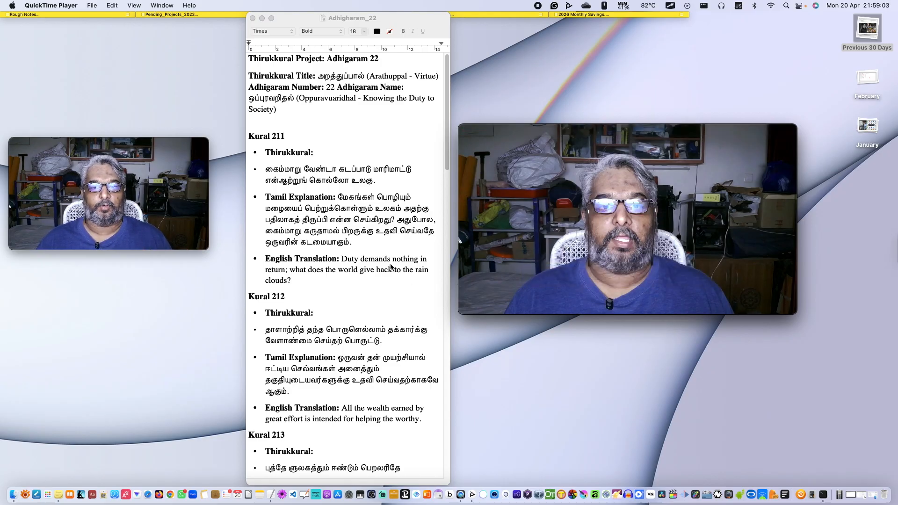
click(631, 267)
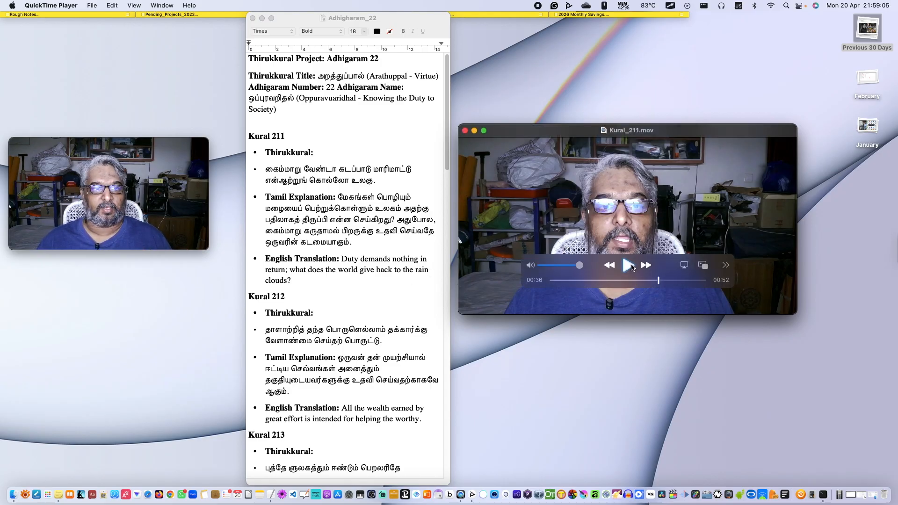
click(631, 265)
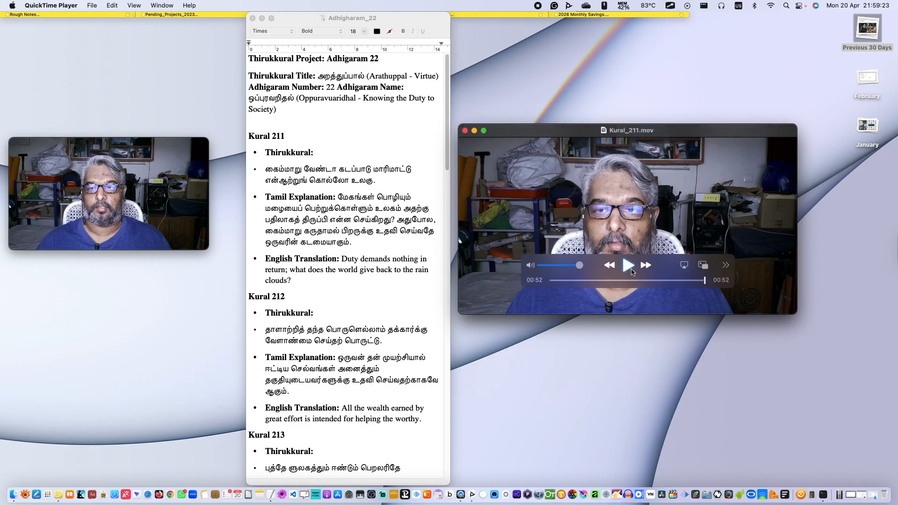
mouse_move(464, 132)
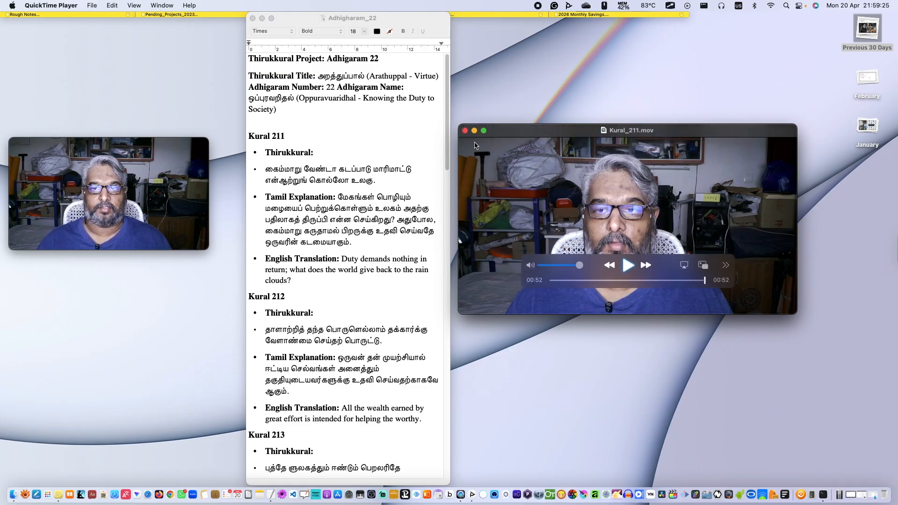
click(464, 131)
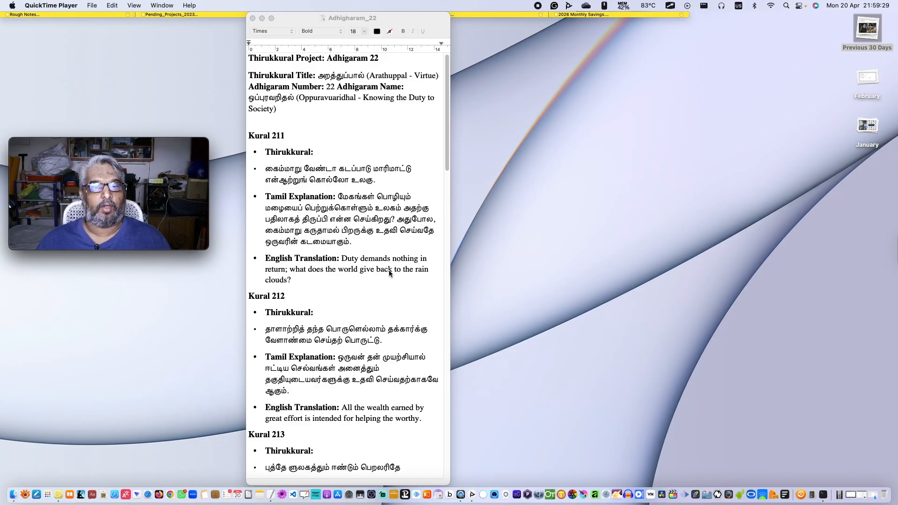
- Skim the kurals in the Adhigharam_22 document, shift its window away from the recording preview, and minimize it
scroll(388, 271, down, 3)
scroll(389, 271, down, 9)
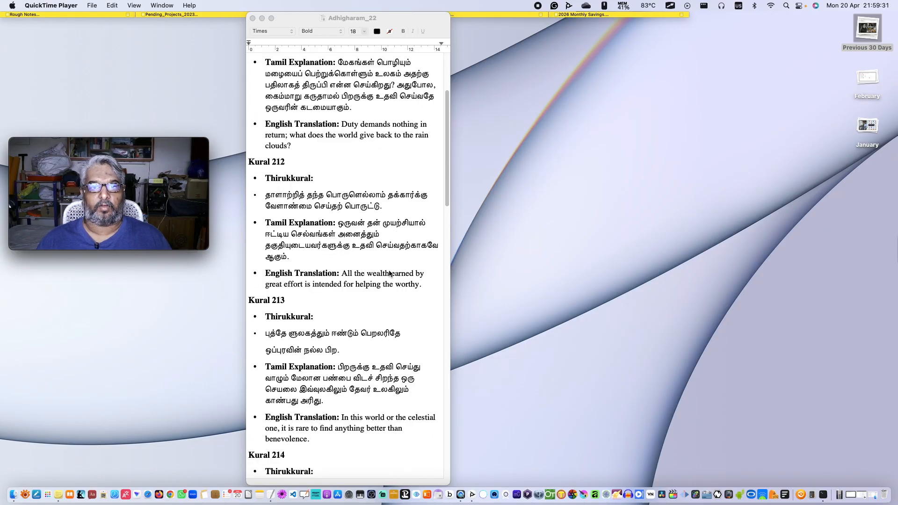
scroll(389, 271, up, 12)
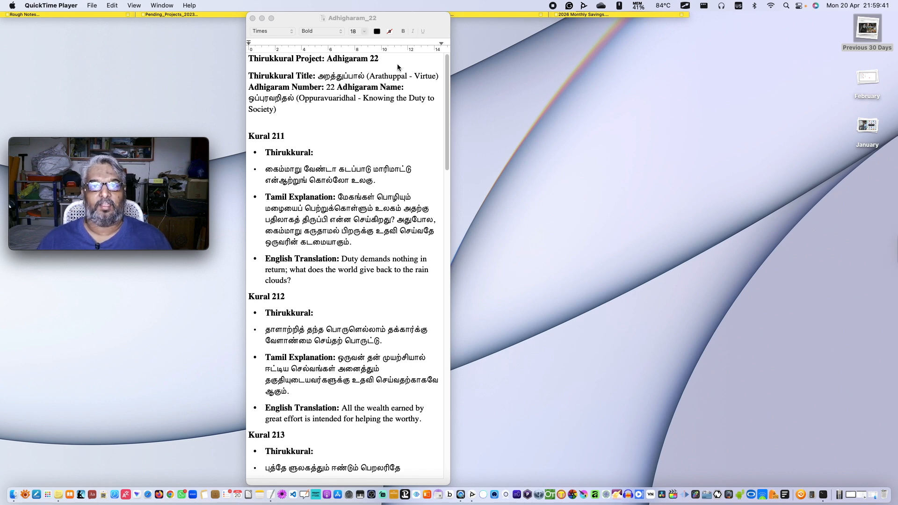
drag(400, 14, 464, 15)
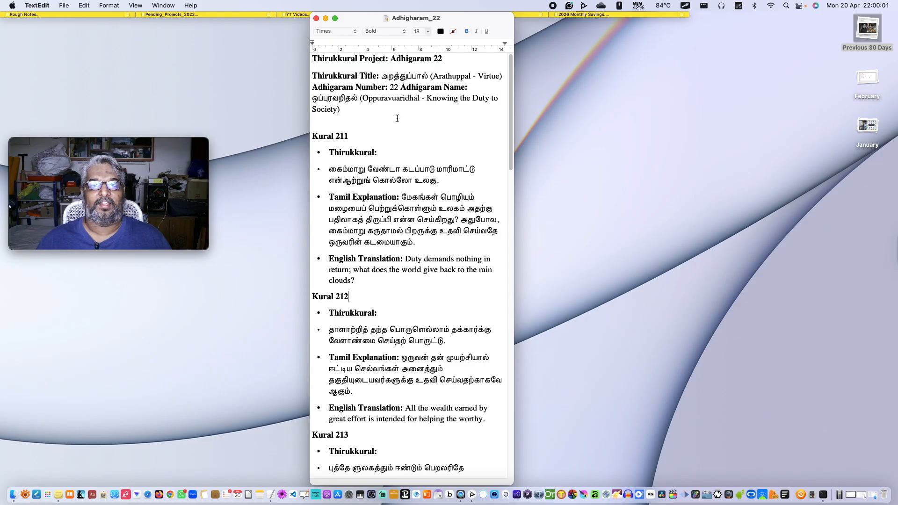
click(325, 18)
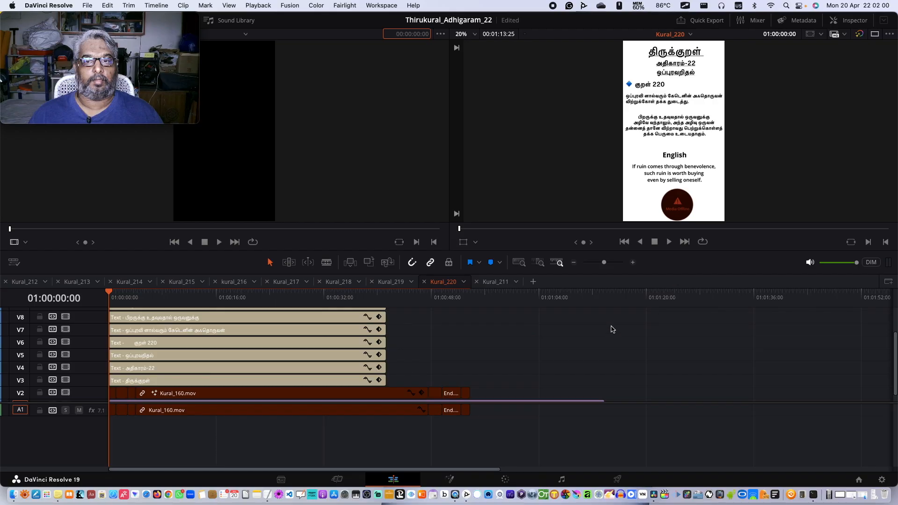
- In DaVinci Resolve, open the Kural_211 timeline and reorder it to come before Kural_212
click(495, 281)
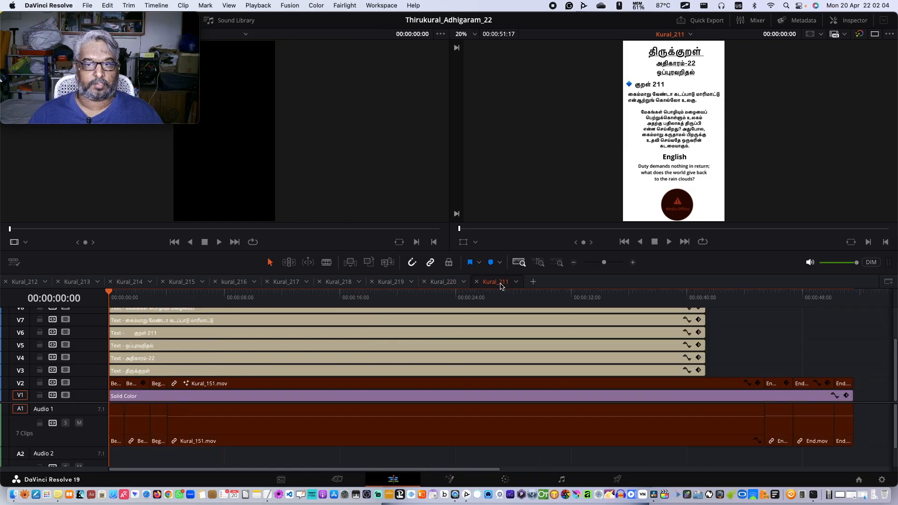
drag(393, 289, 37, 291)
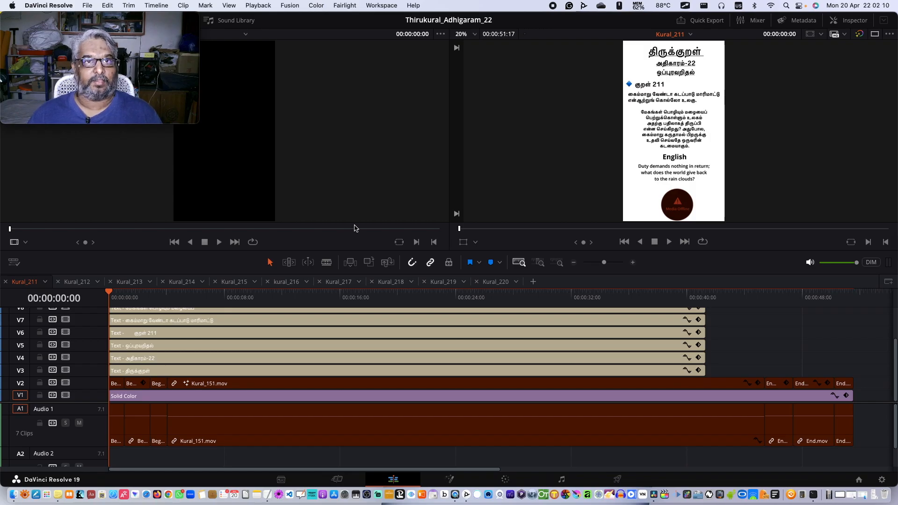
- Move the Movie Recording preview clear of the Media Pool control and open the Videos bin on the Media page
mouse_move(164, 19)
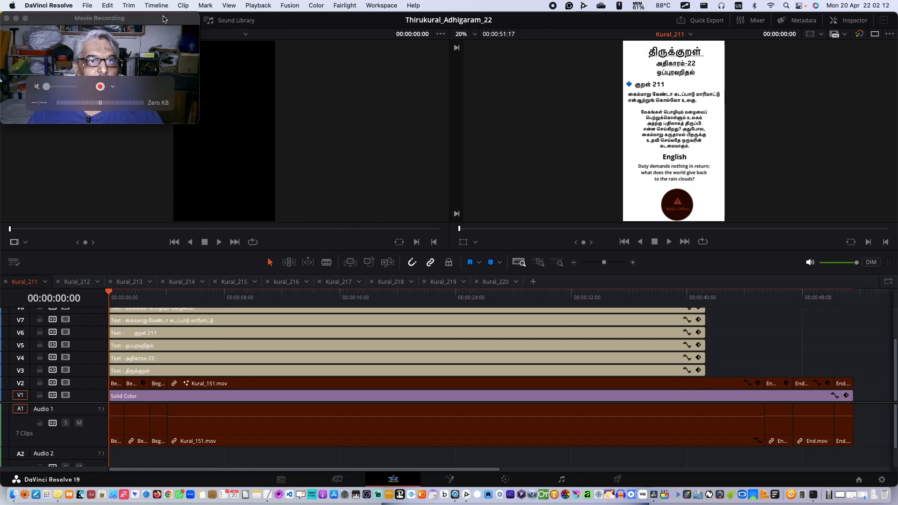
drag(164, 19, 159, 46)
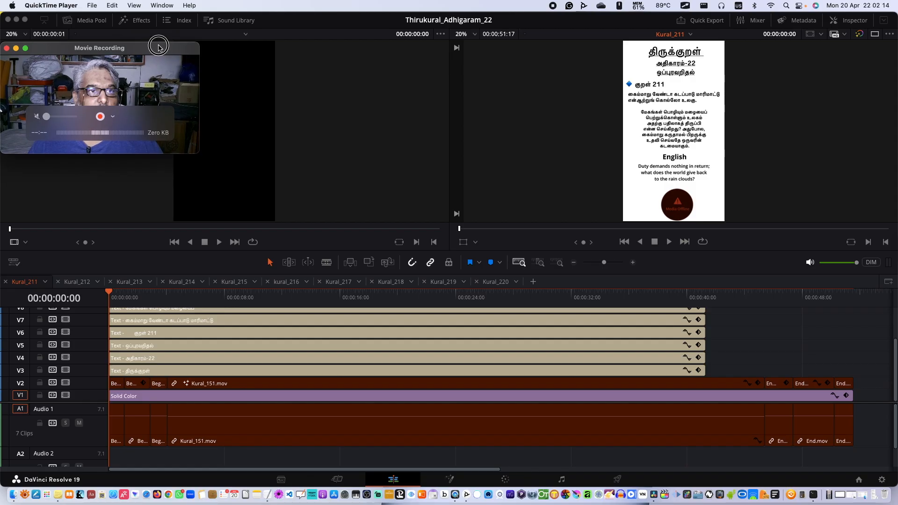
click(87, 16)
click(89, 19)
click(89, 19)
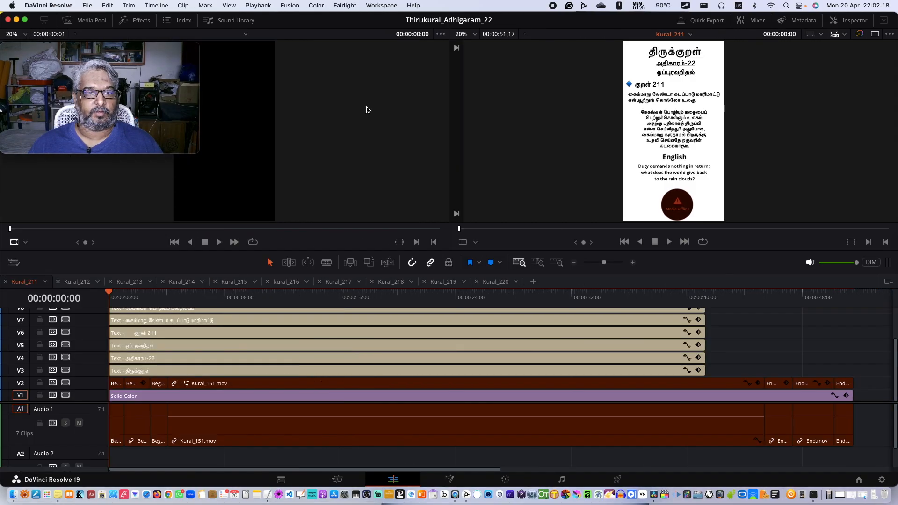
click(95, 20)
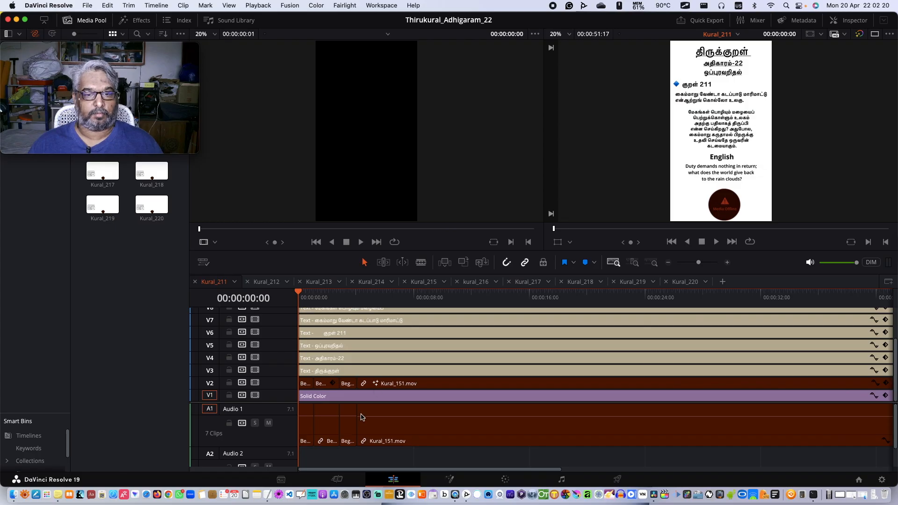
click(286, 480)
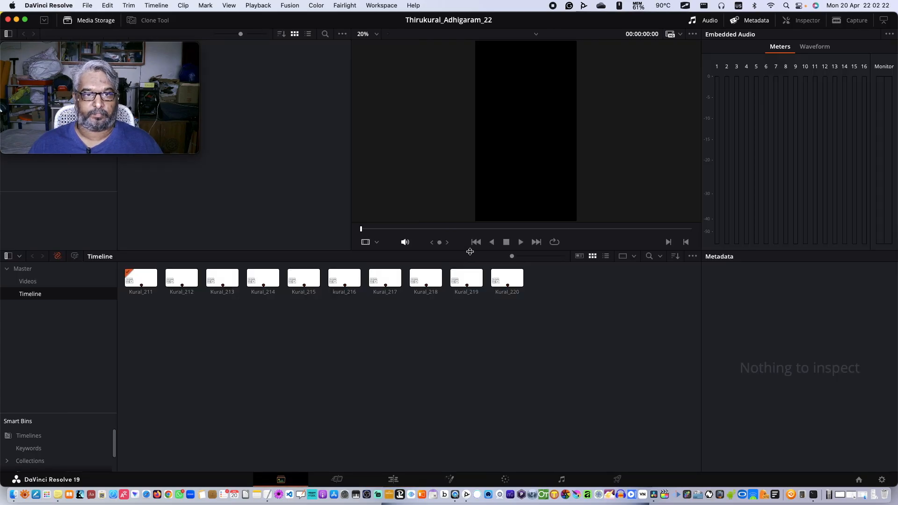
click(71, 281)
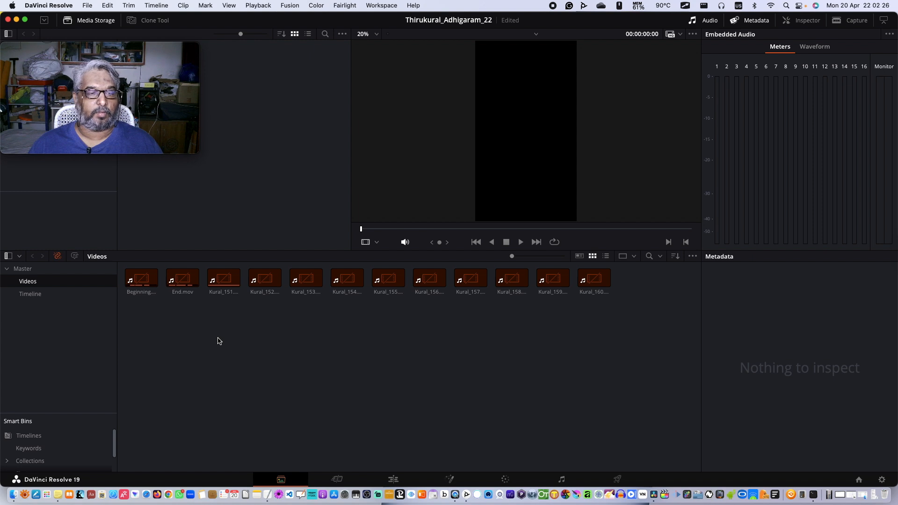
- Start replacing the offline Beginning.mov clip and browse to Movies/Youtube_Shorts_Podcast/Adhigaram_22 on Monterey_SSD2
click(143, 277)
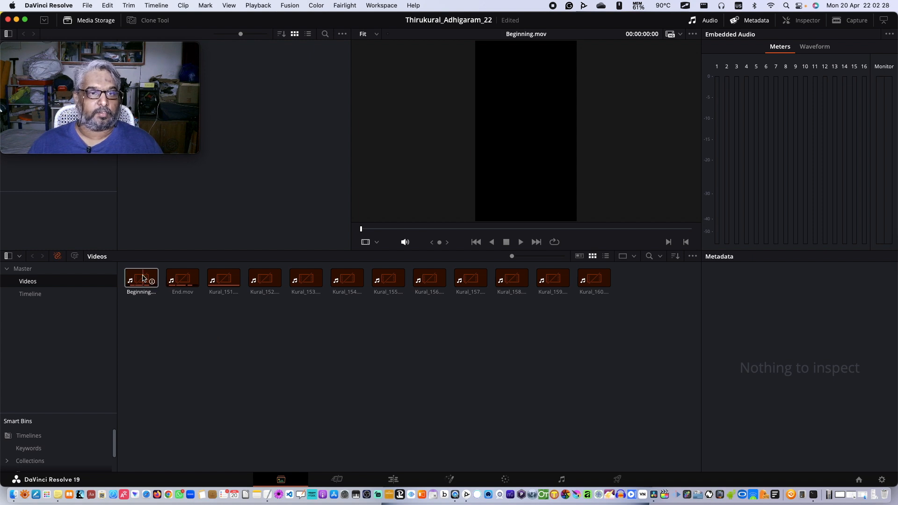
right_click(143, 278)
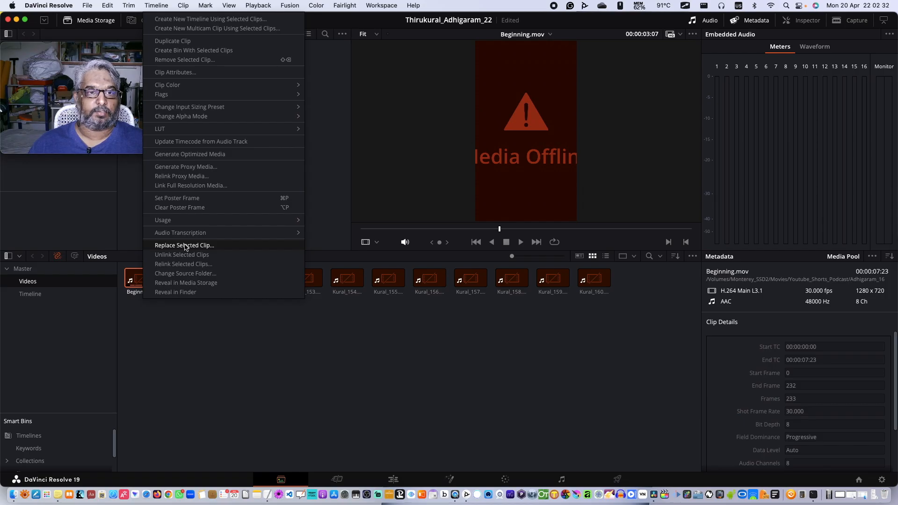
click(104, 270)
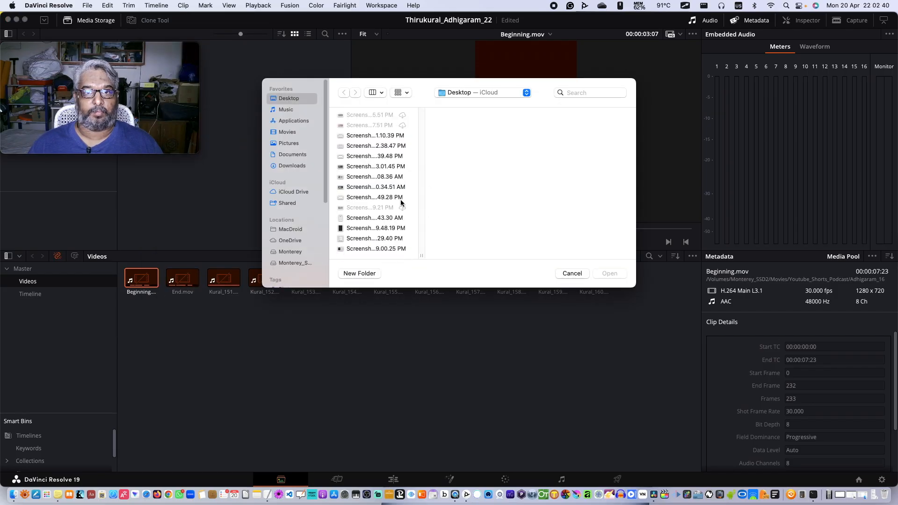
click(303, 261)
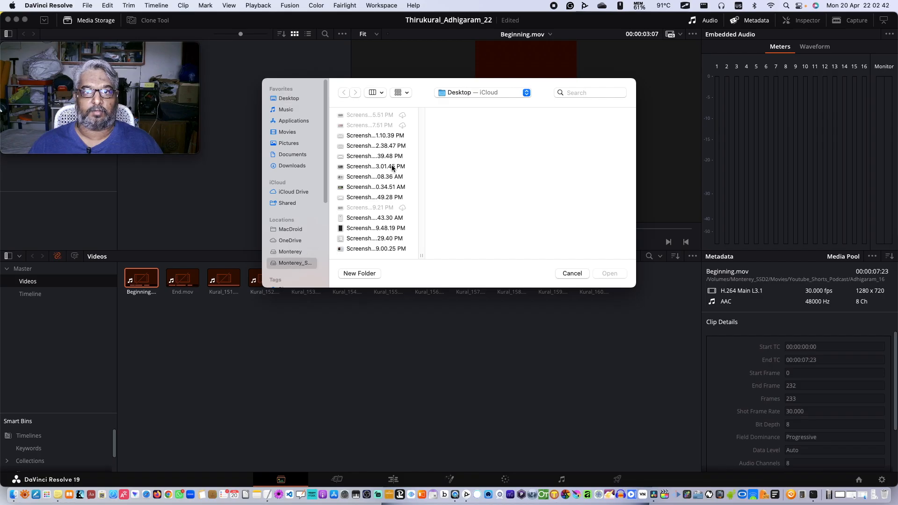
scroll(392, 183, down, 5)
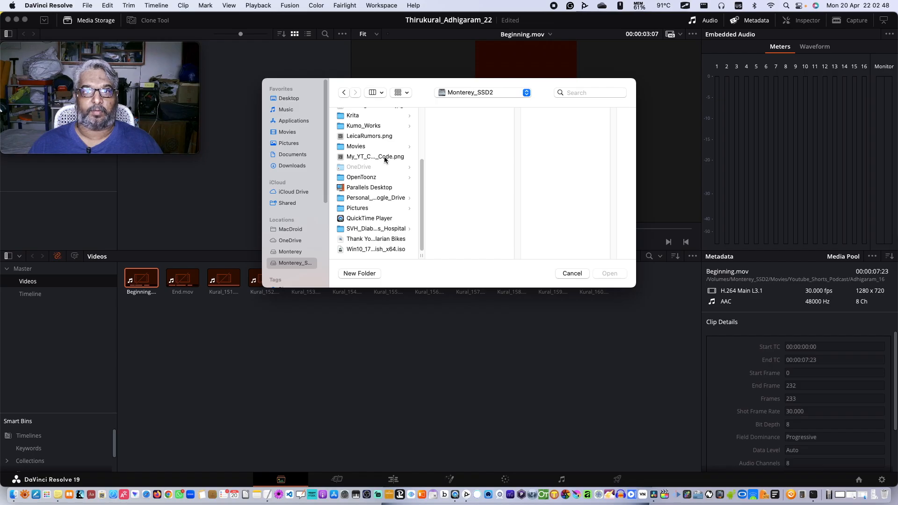
scroll(388, 183, up, 3)
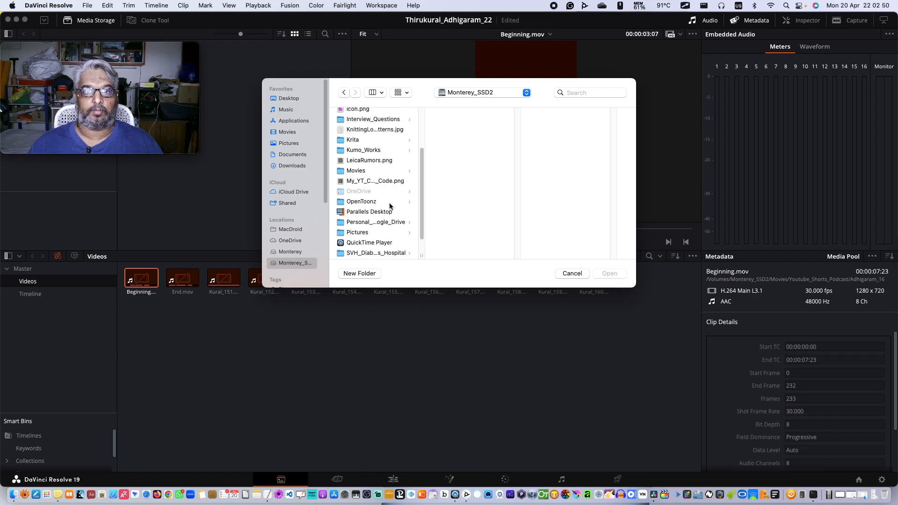
scroll(390, 206, up, 5)
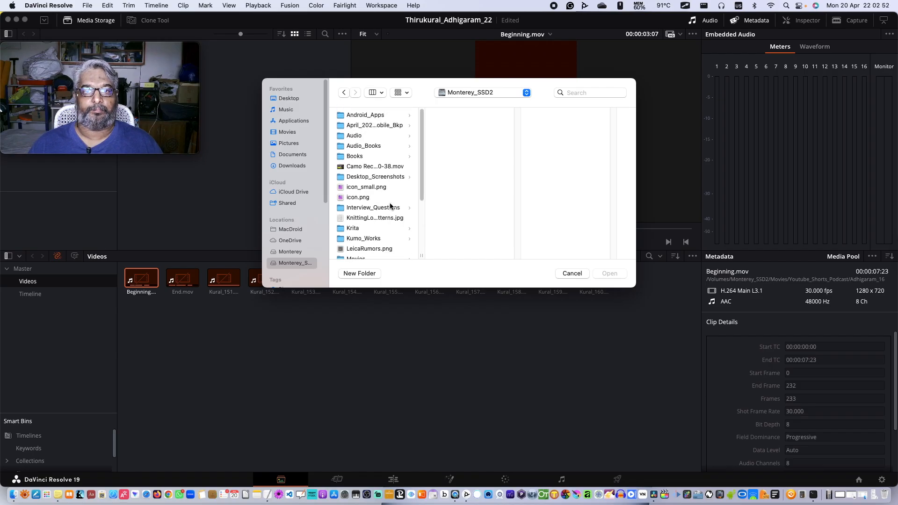
scroll(390, 206, down, 5)
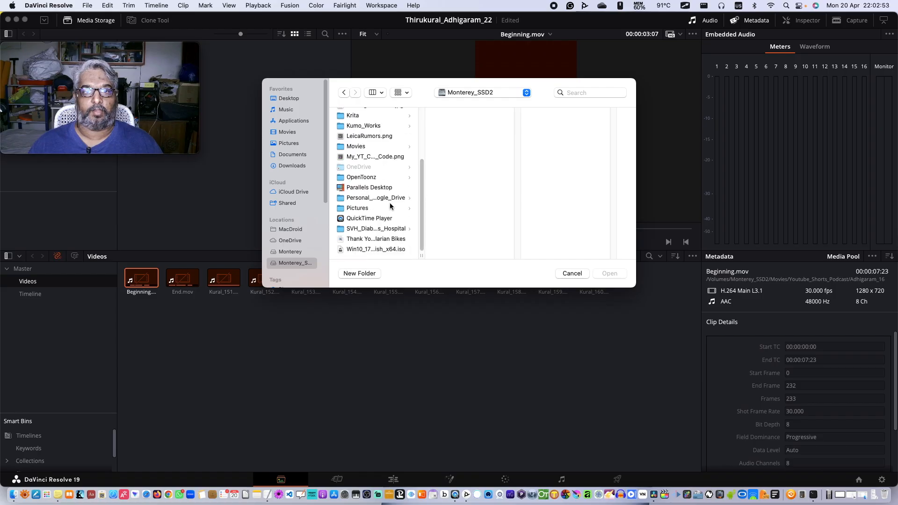
click(370, 145)
scroll(484, 217, down, 10)
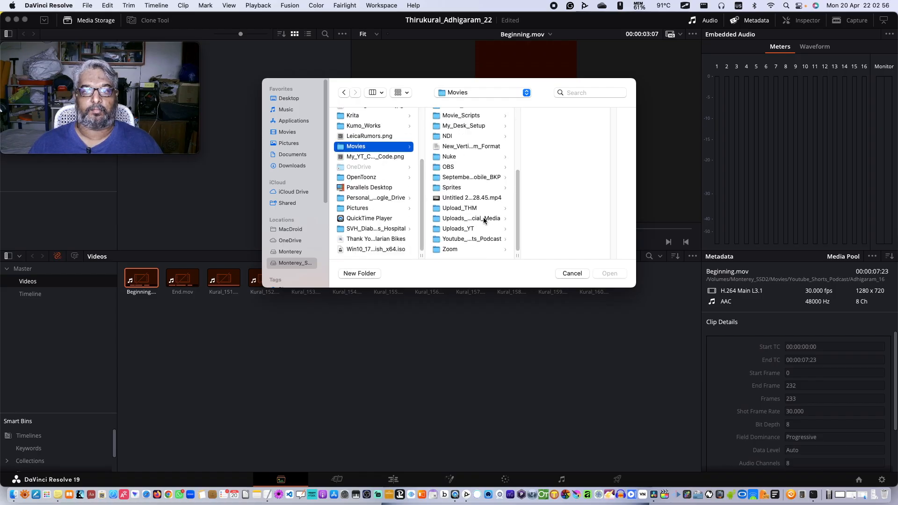
click(473, 240)
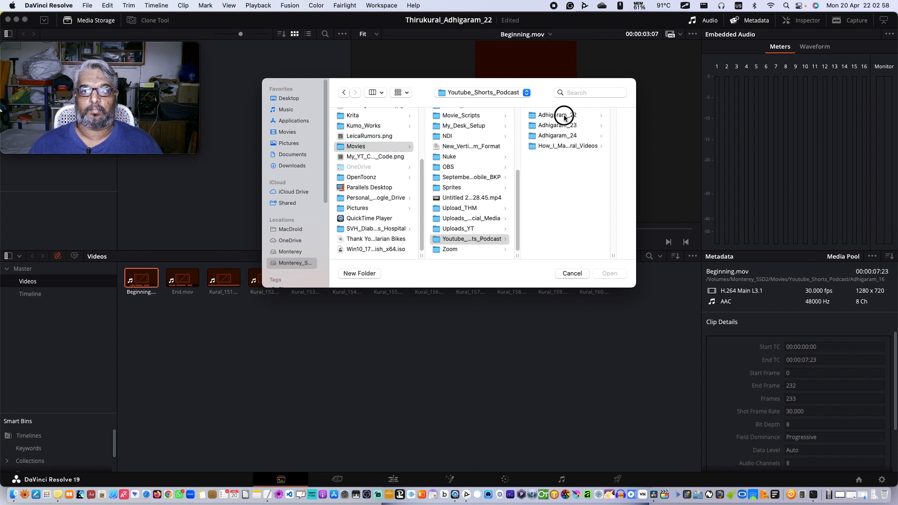
click(568, 115)
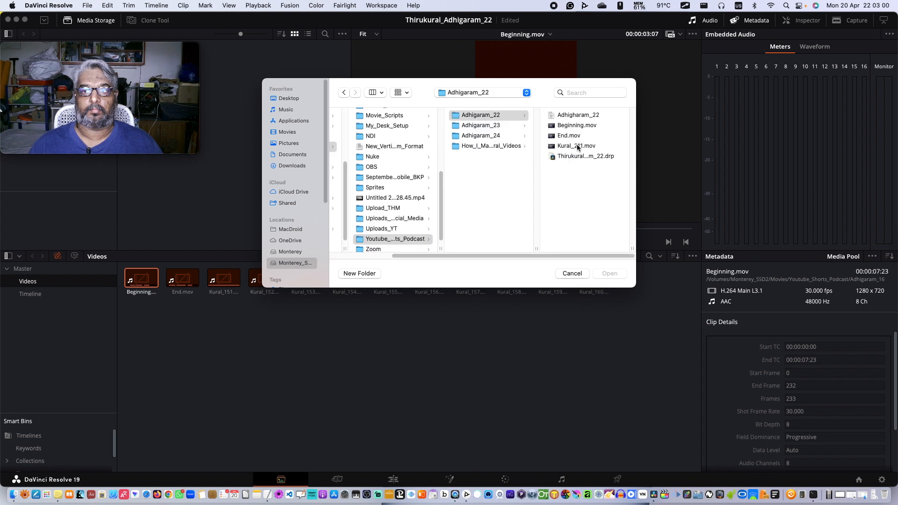
- Choose the new Beginning.mov recording from the Adhigaram_22 folder as the replacement clip
click(593, 146)
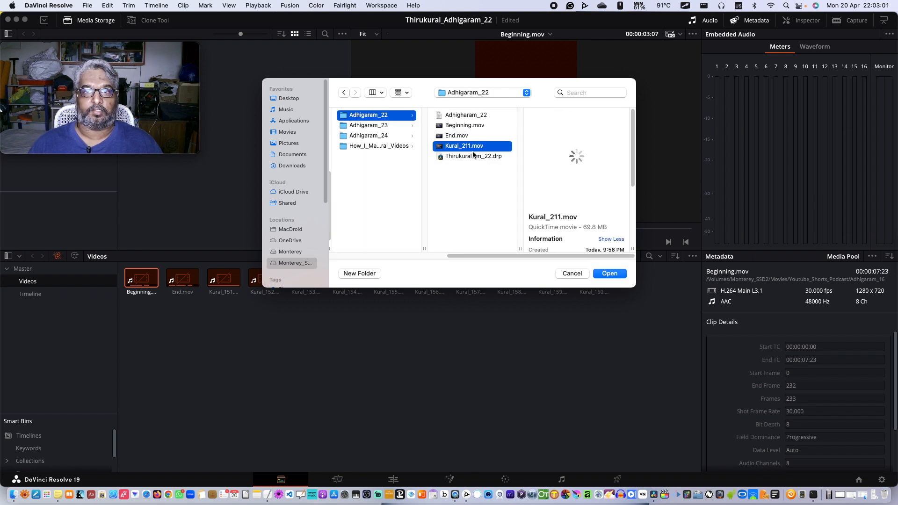
click(469, 124)
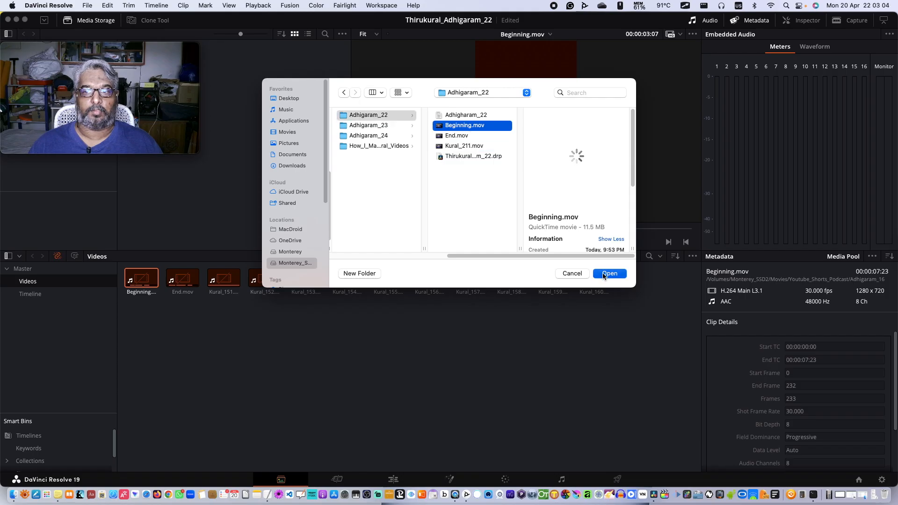
key(Return)
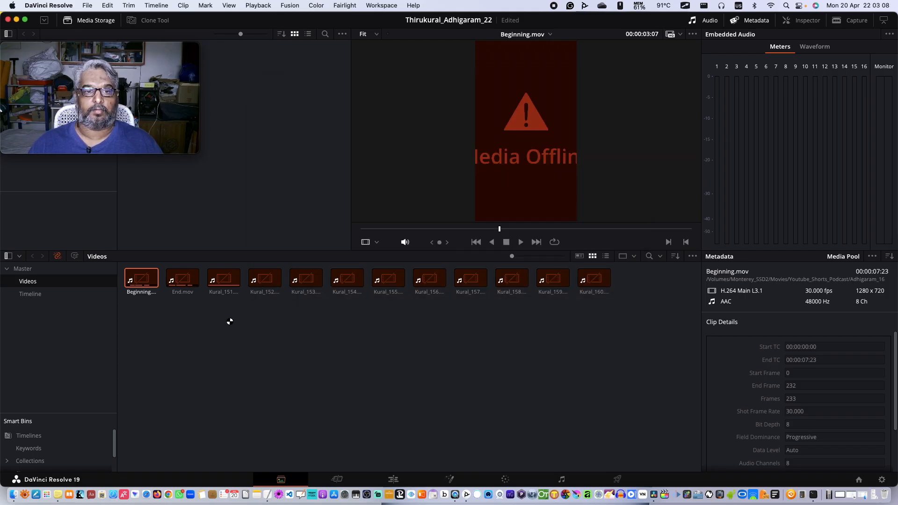
- Replace the offline End.mov clip in the Videos bin with the new End.mov recording from the Adhigaram_22 folder
click(183, 280)
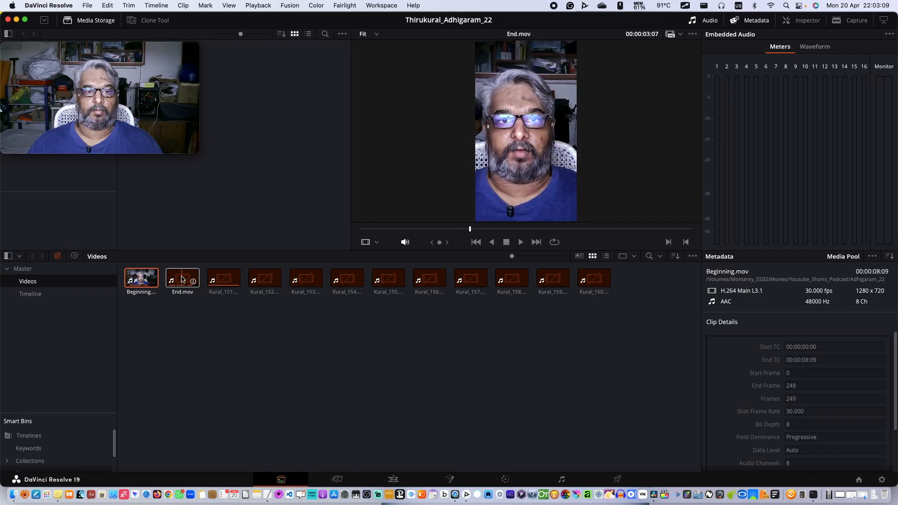
right_click(182, 280)
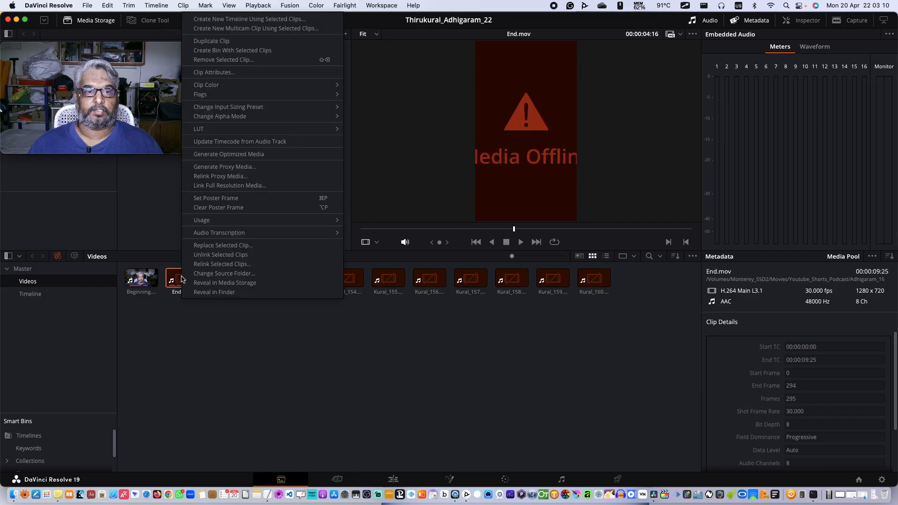
click(213, 245)
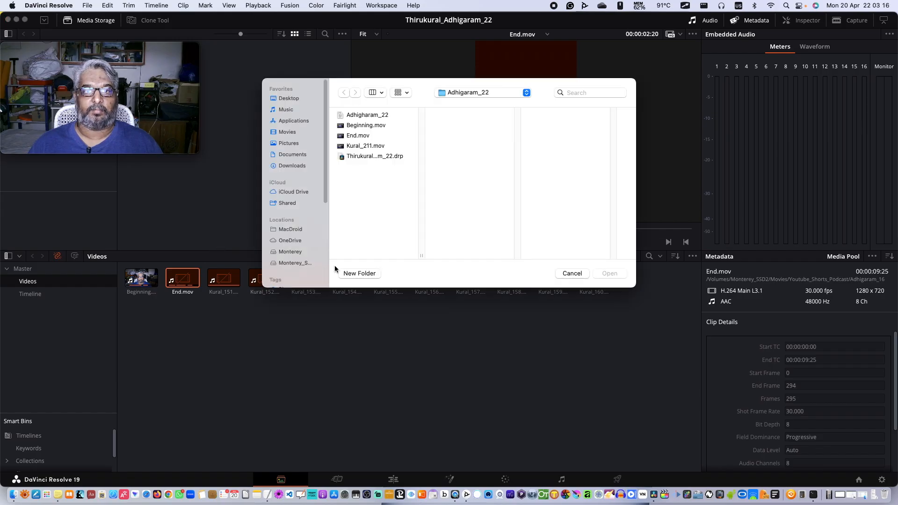
click(357, 135)
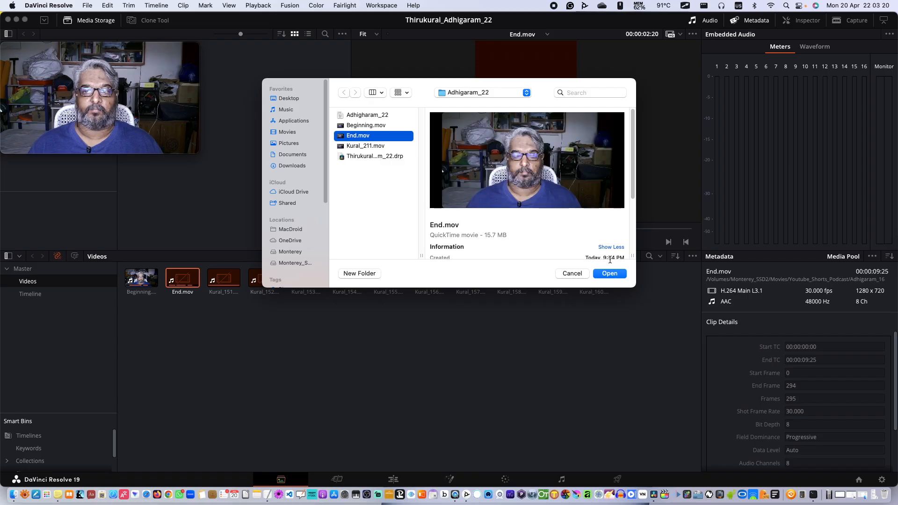
click(610, 274)
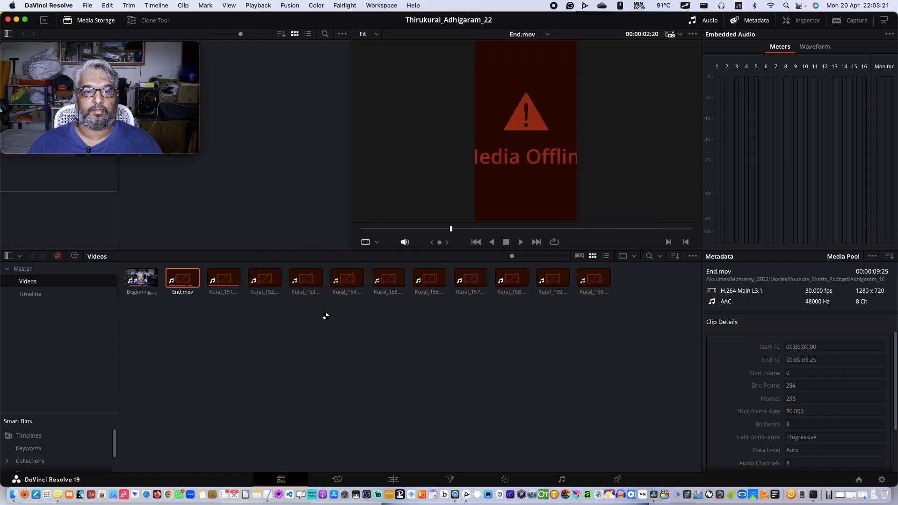
- Replace the offline Kural_151.mov clip with the Kural_211.mov recording from the Adhigaram_22 folder
click(227, 275)
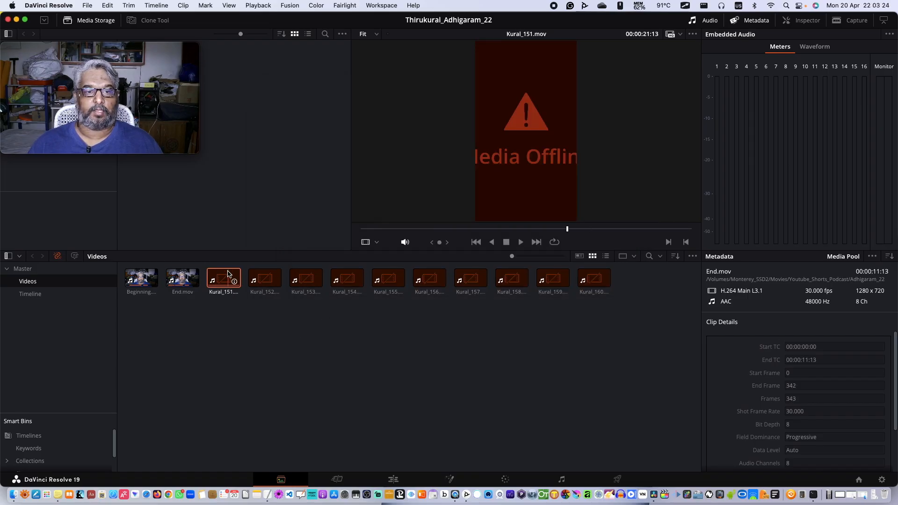
right_click(227, 275)
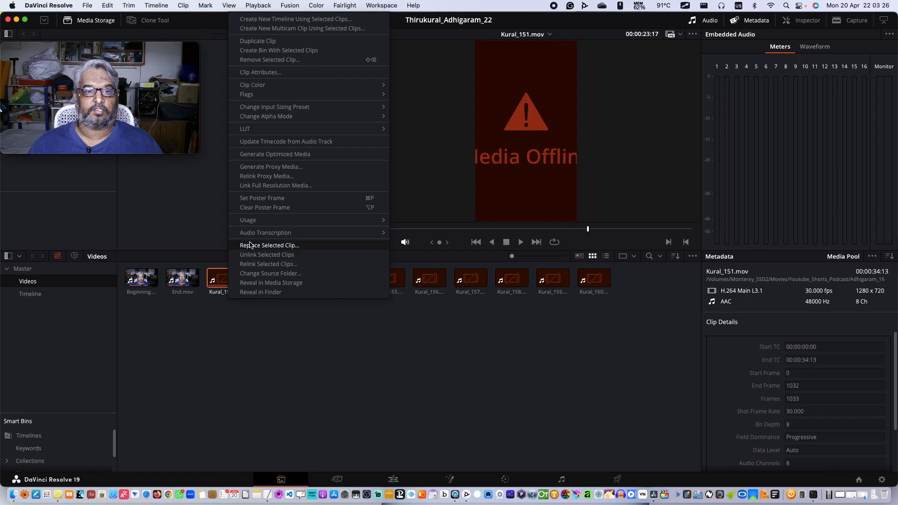
click(269, 245)
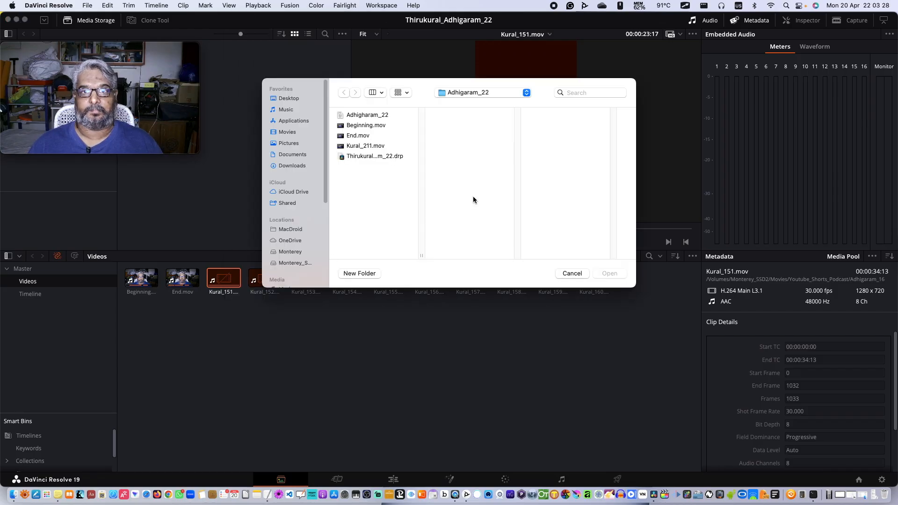
click(373, 147)
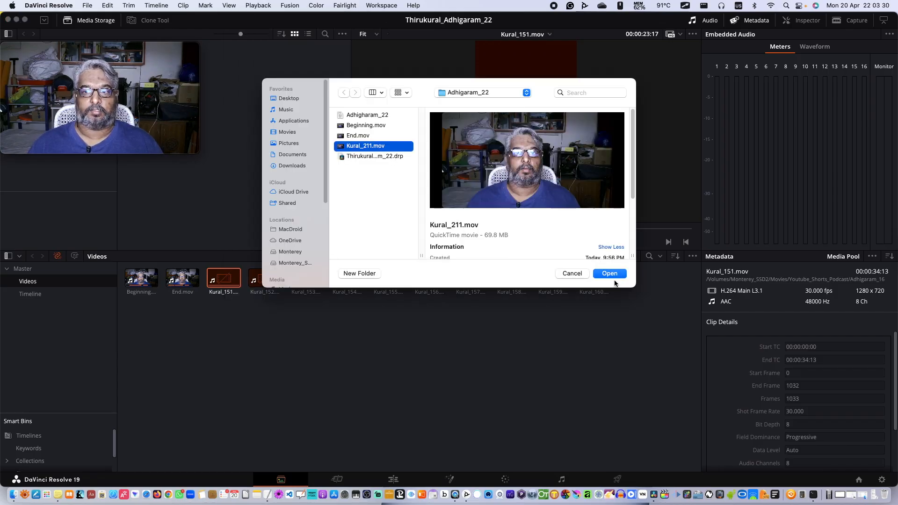
click(615, 275)
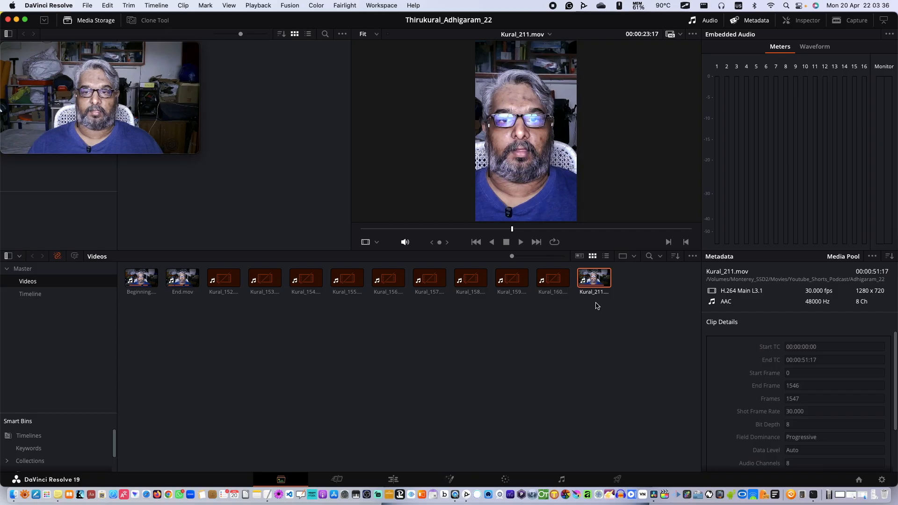
- Go to the Edit page, hide the Media Pool, and fit the whole Kural_211 timeline in view
key(shift+4)
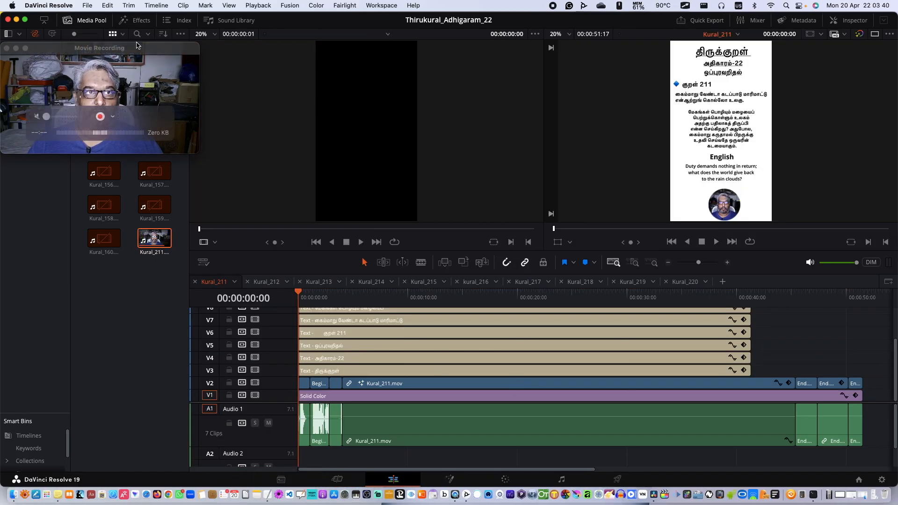
click(82, 21)
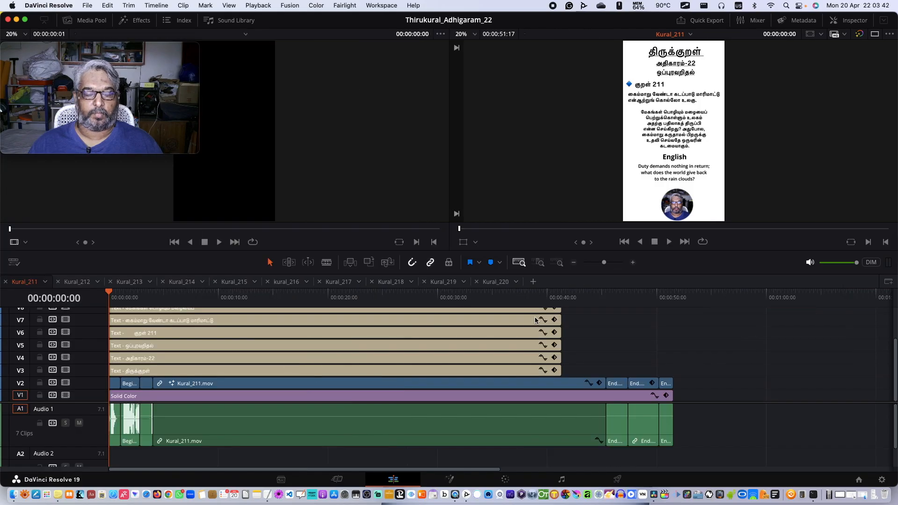
key(shift+z)
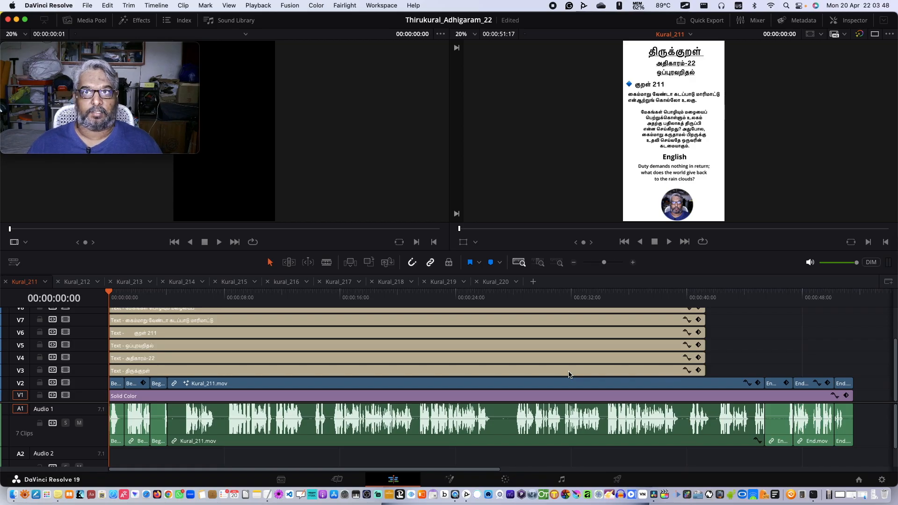
- Check the available timeline playback resolution options without changing the setting
click(260, 6)
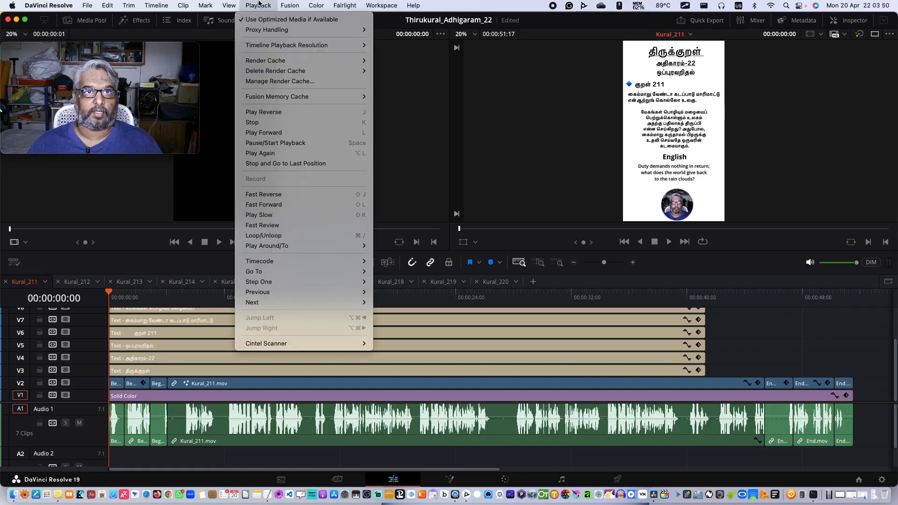
mouse_move(270, 45)
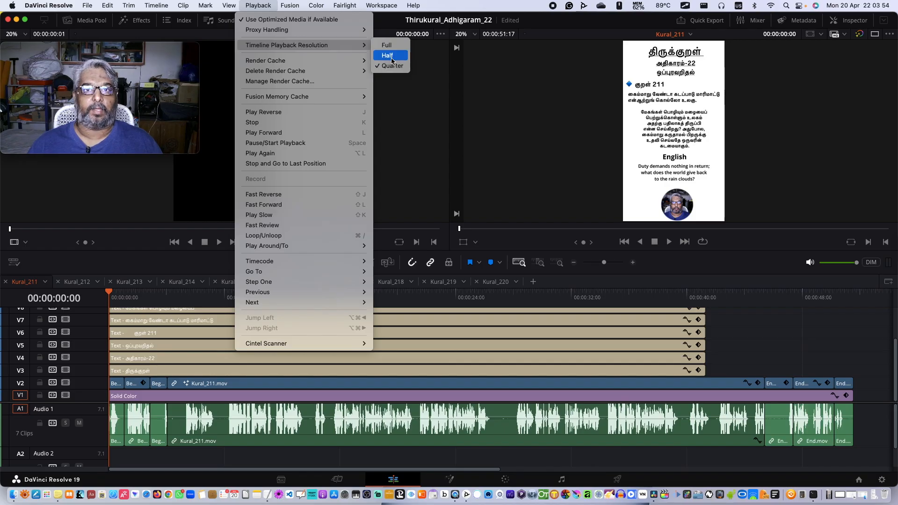
click(560, 23)
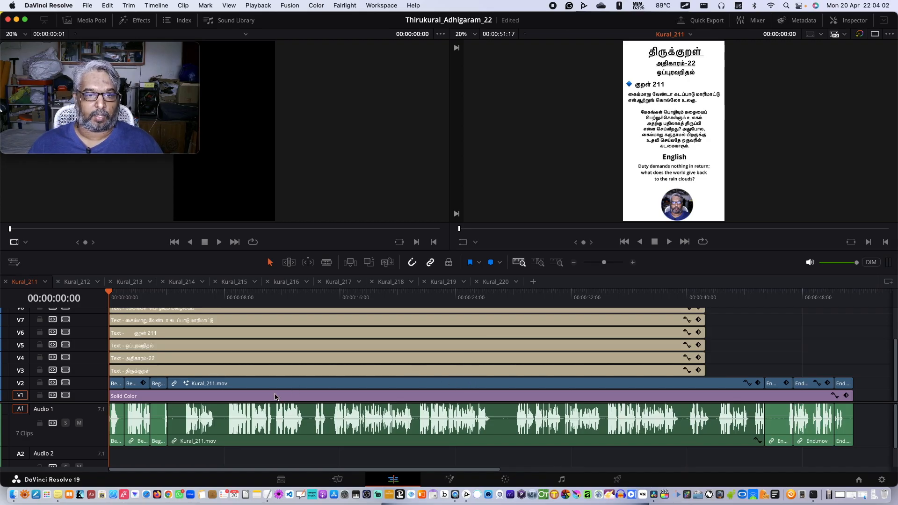
- Disable the text clips on V3 to V10 together with the Solid Color clip on V1, and re-enable them
scroll(597, 348, up, 3)
scroll(597, 350, down, 3)
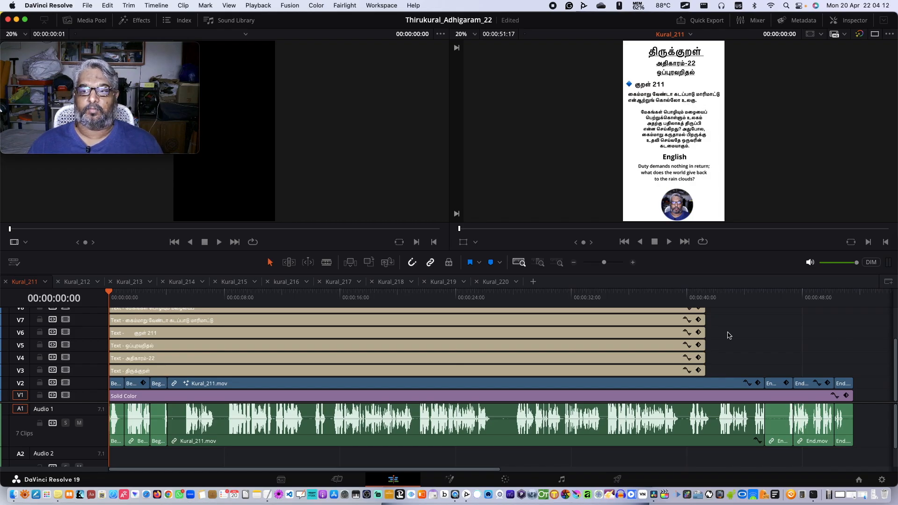
click(652, 375)
scroll(751, 347, up, 4)
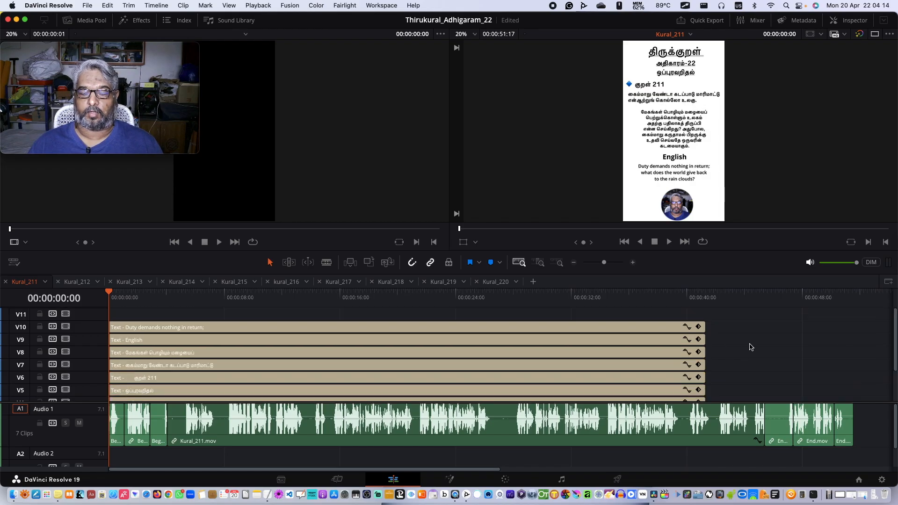
shift+click(668, 329)
scroll(752, 338, down, 4)
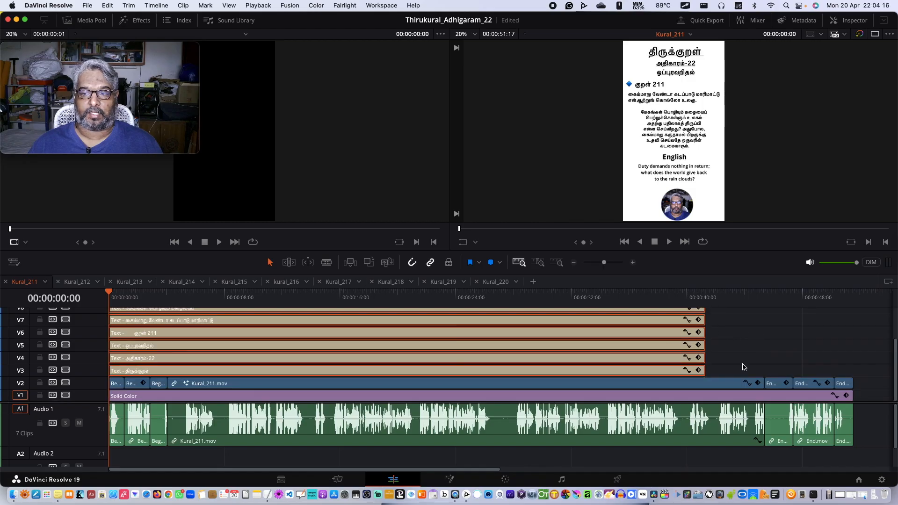
click(683, 398)
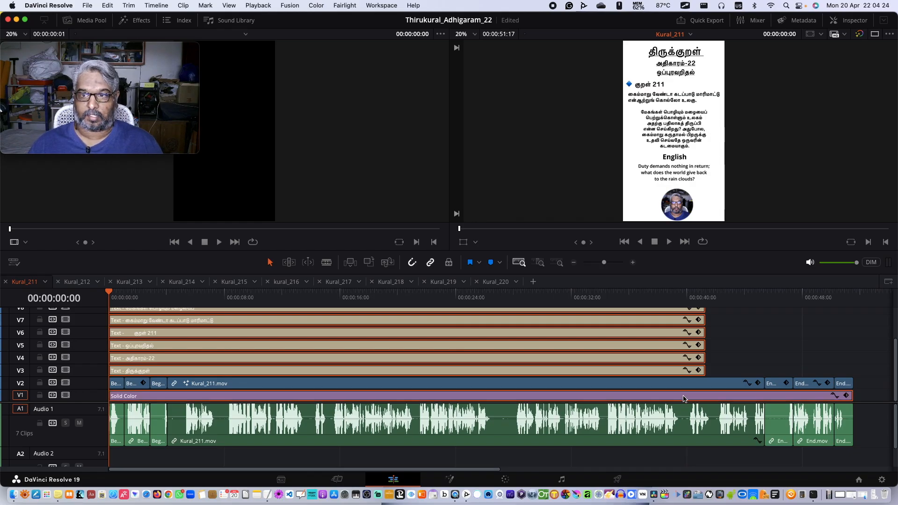
key(d)
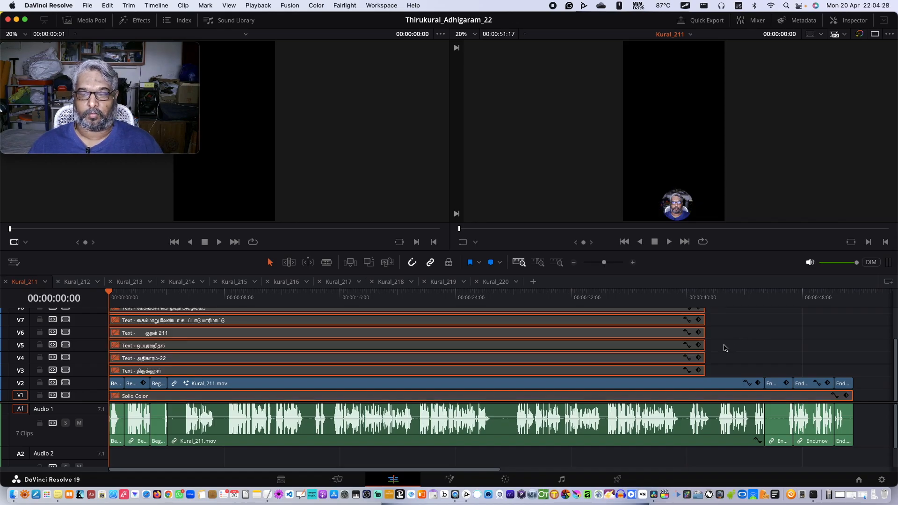
key(d)
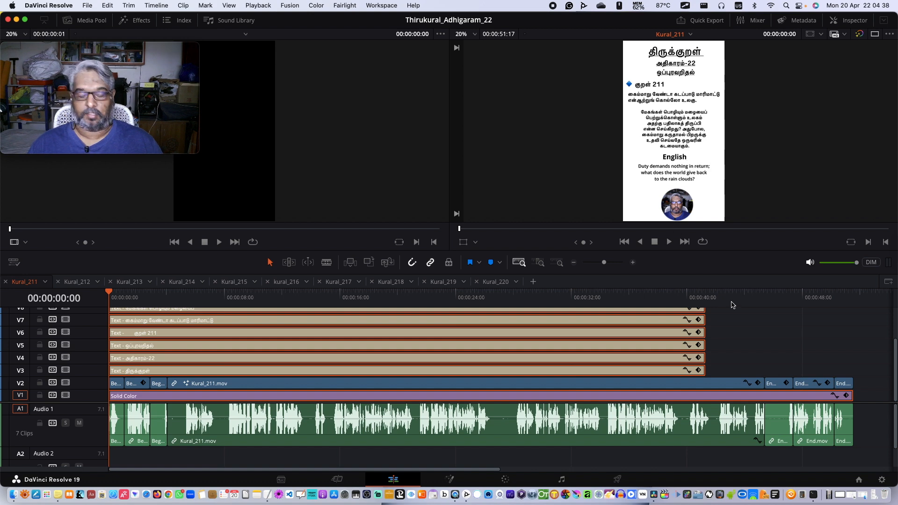
- View the Kural_211 timeline frame in full screen to examine its layout, and return to the Edit page
key(super+f)
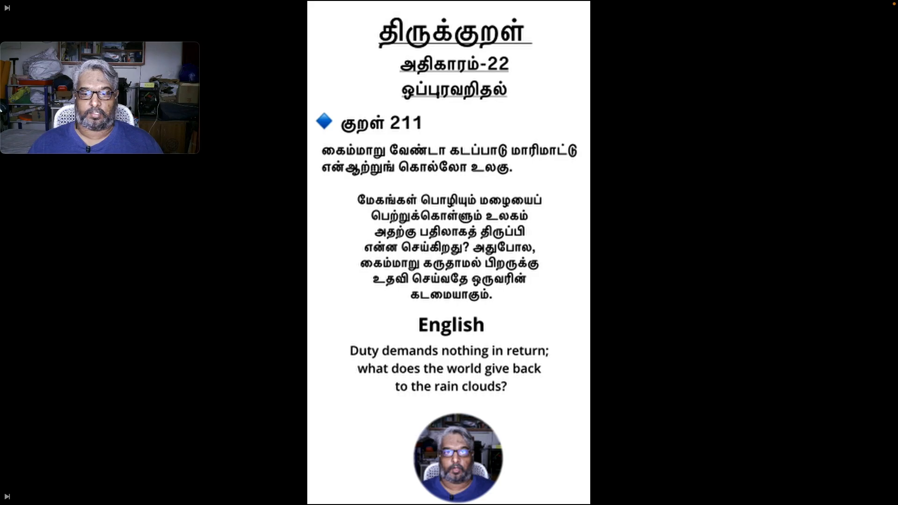
mouse_move(657, 374)
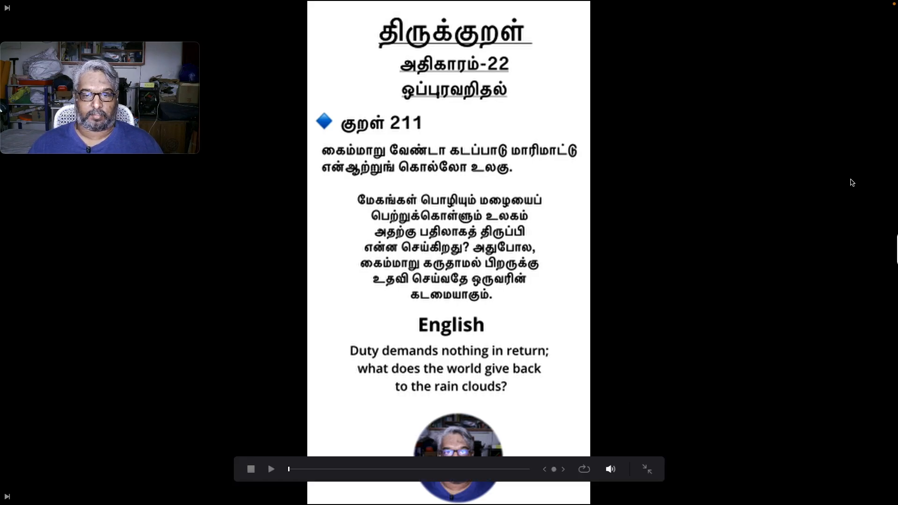
key(super+f)
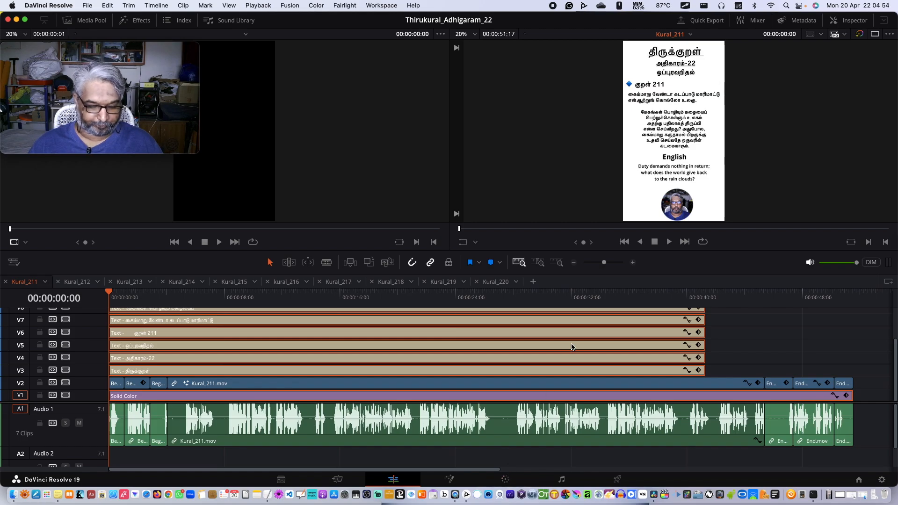
- On the Color page, recentre the first clip's circular window over the face at Pan 49.73 and Tilt 49.93
click(505, 479)
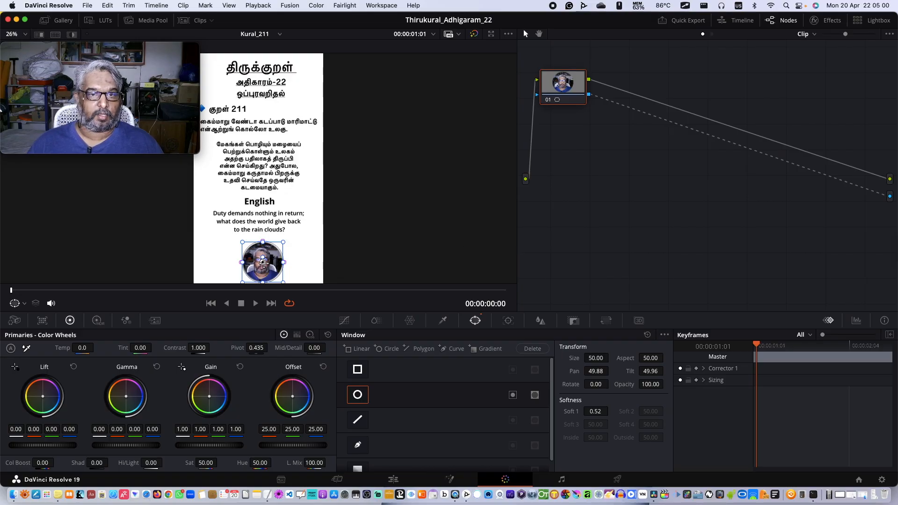
drag(263, 263, 261, 262)
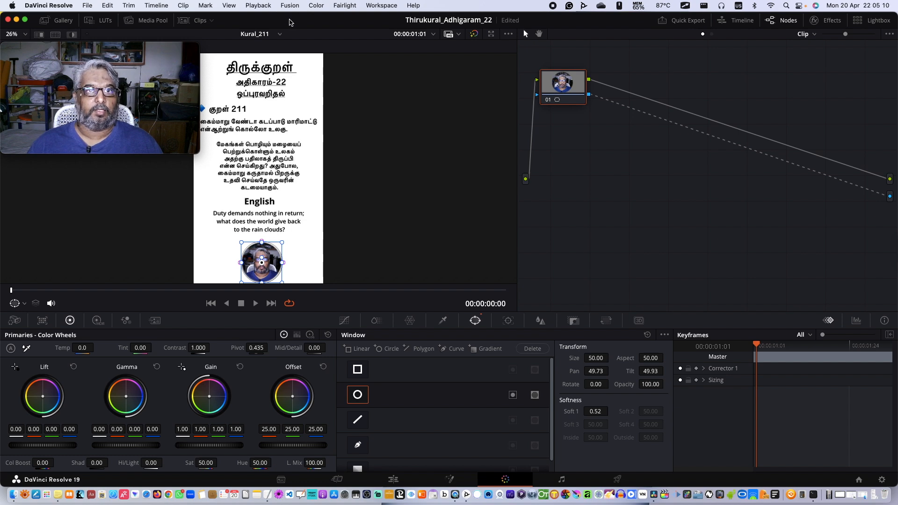
- Show the clip thumbnails and apply the first clip's circular window position to clips 02 through 07
click(195, 21)
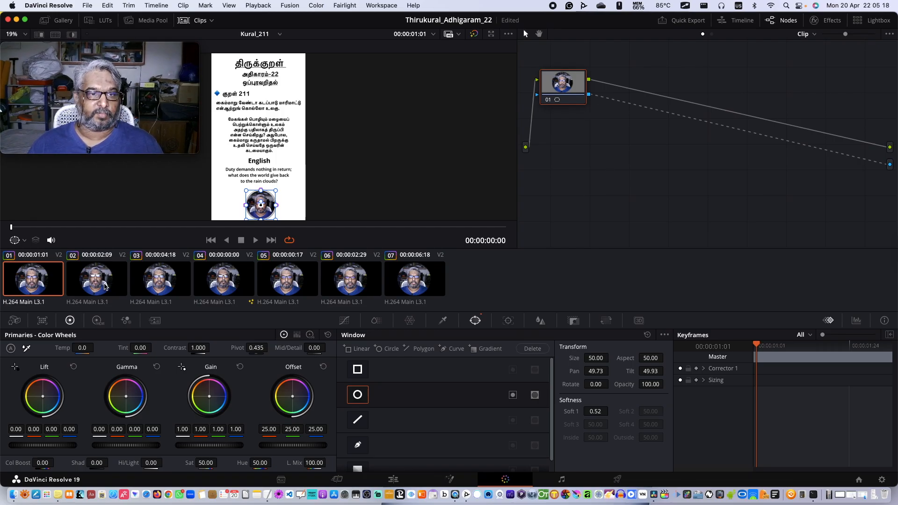
click(105, 287)
shift+click(420, 283)
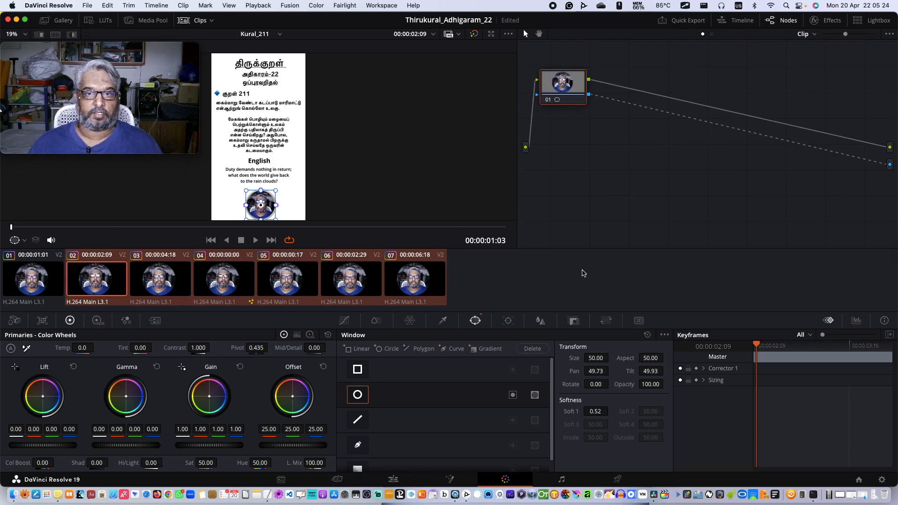
- Back on the Edit page, delete the second and third Beginning.mov segments from the Kural_211 timeline, leaving the gap open
click(393, 480)
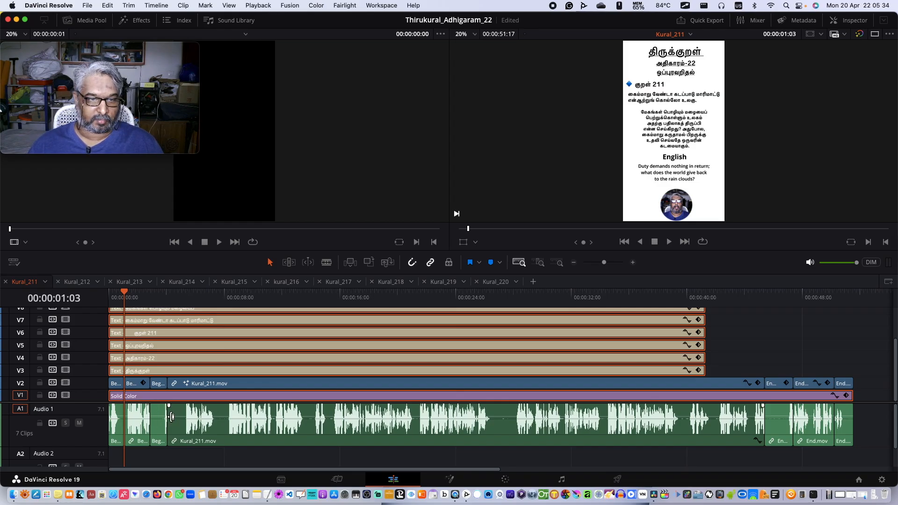
key(super+equal)
key(super+equal)
key(super+equal)
key(super+equal)
key(super+equal)
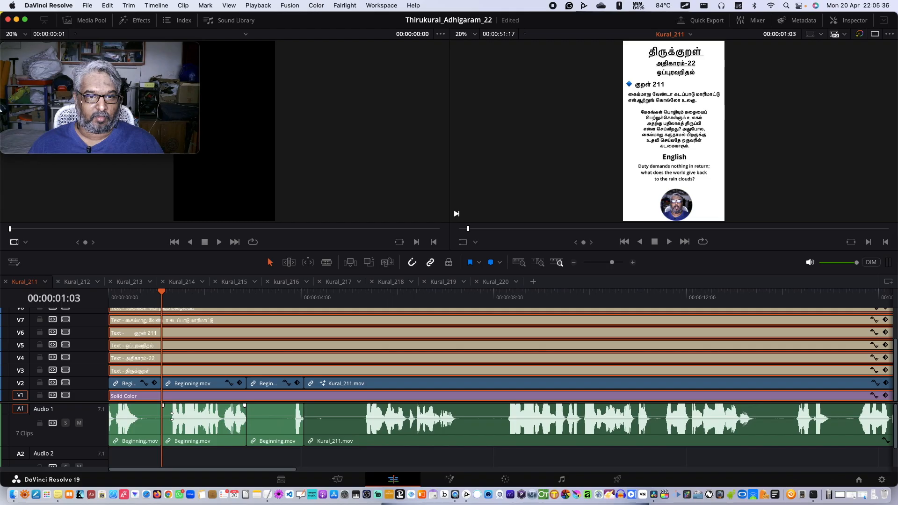
click(242, 383)
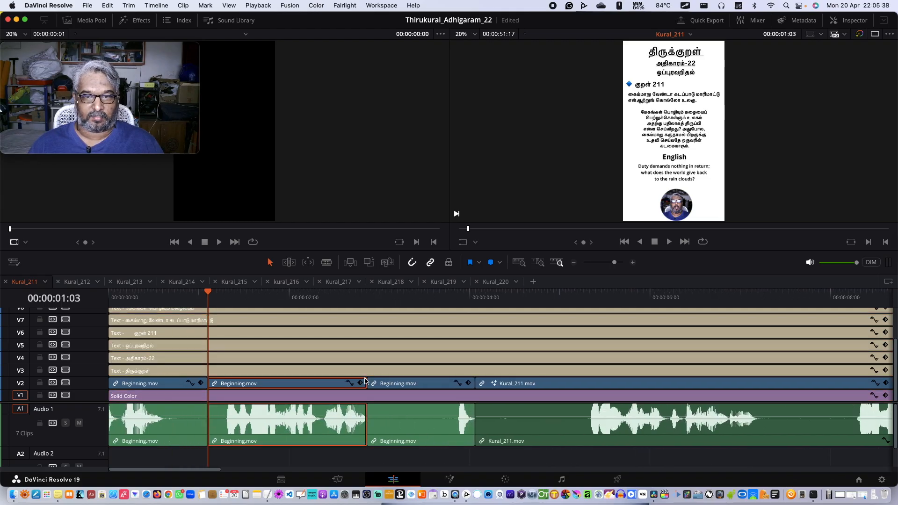
super+click(414, 385)
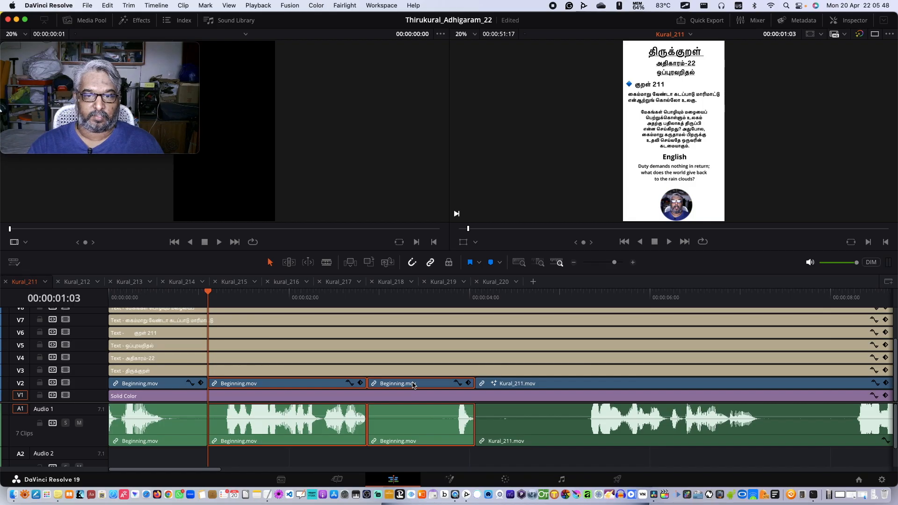
key(BackSpace)
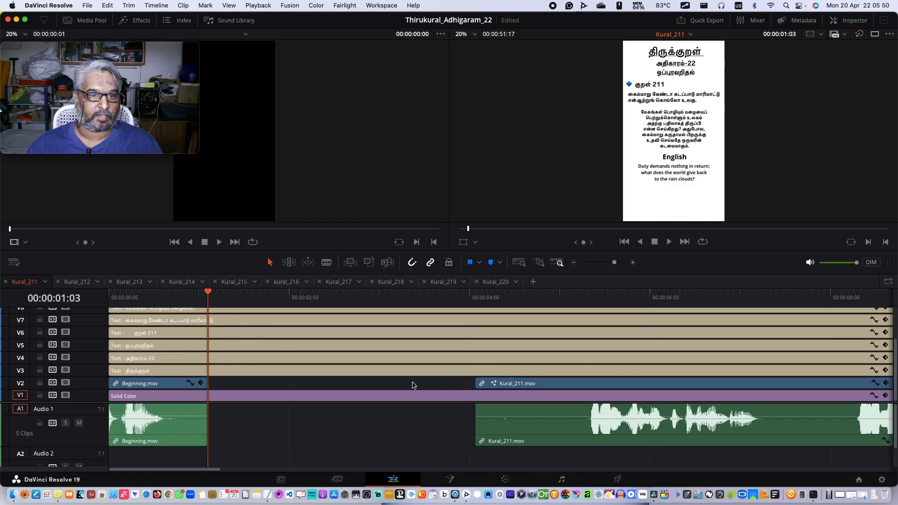
- Shift the first Beginning.mov clip later on V2 and extend its end towards the start of Kural_211.mov
drag(152, 388, 204, 383)
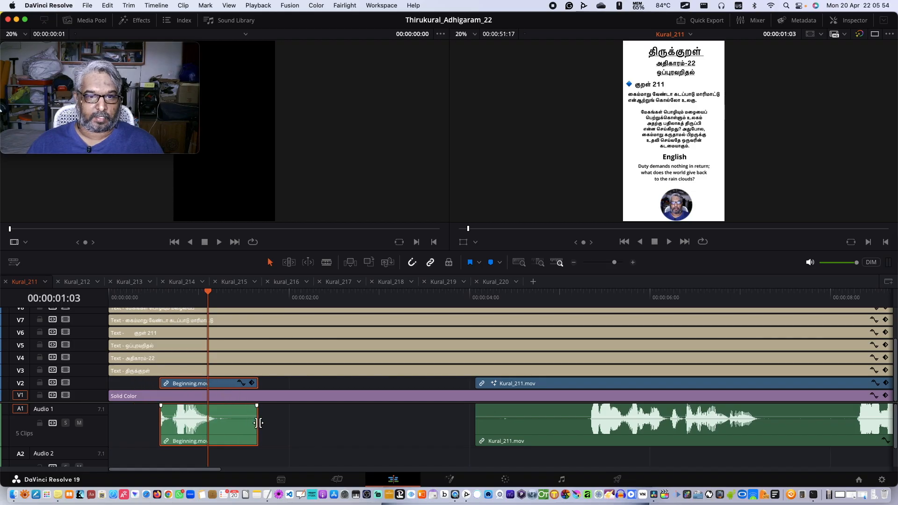
drag(256, 423, 472, 414)
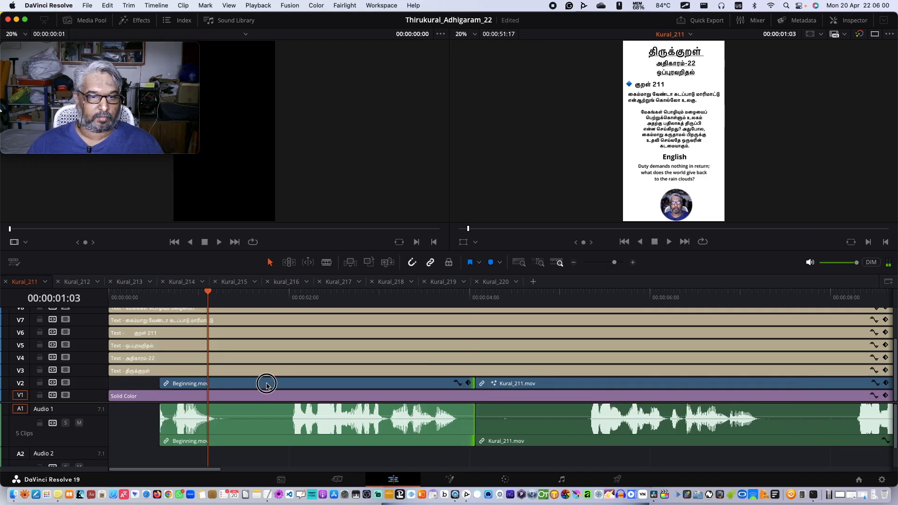
drag(265, 381, 260, 386)
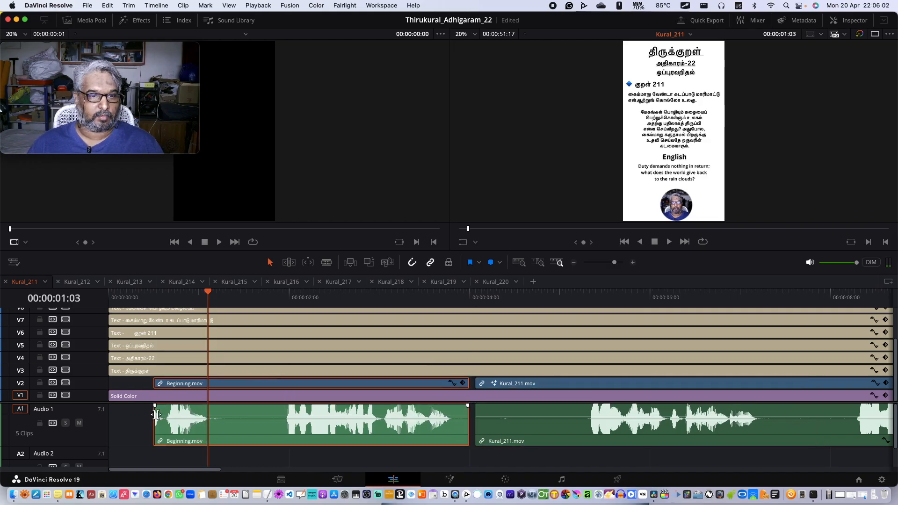
- Extend the start of Beginning.mov to its earliest available frames, moving the clip over the beginning of Kural_211.mov to make room
drag(154, 414, 109, 415)
drag(234, 383, 347, 383)
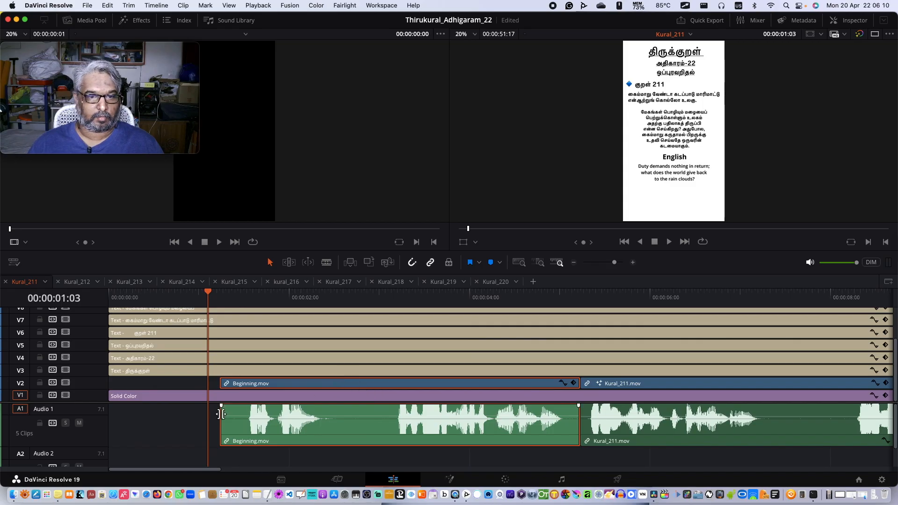
drag(224, 415, 2, 417)
drag(190, 406, 190, 406)
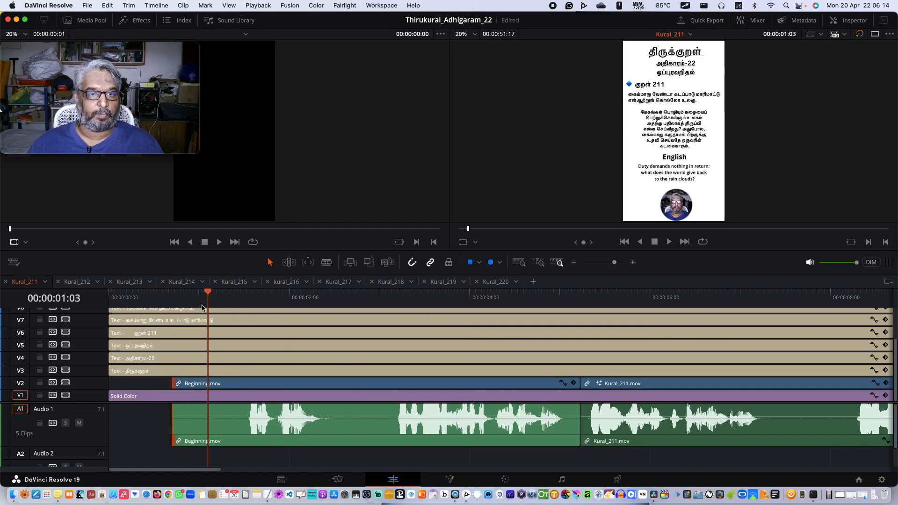
- Trim the start of Beginning.mov at 00:00:01:14 and move the clip to the beginning of the timeline, saving the project
drag(207, 292, 240, 295)
click(242, 384)
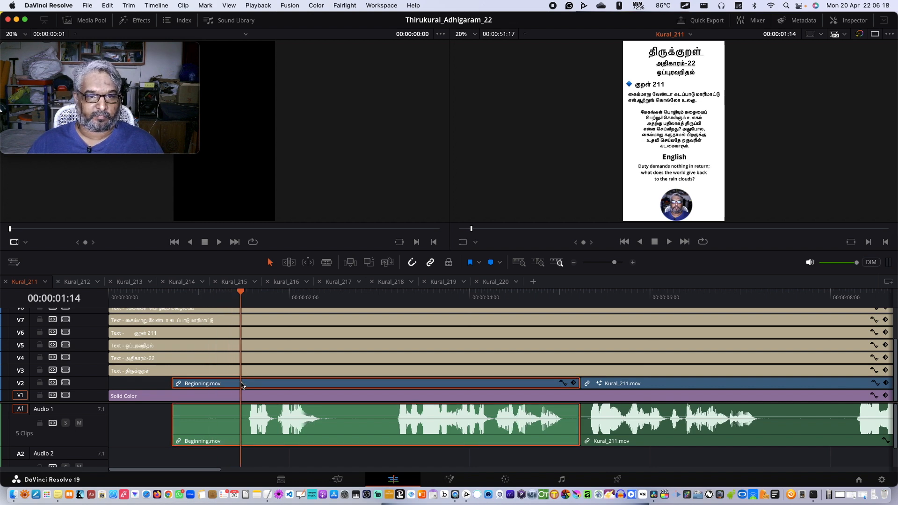
key(shift+bracketleft)
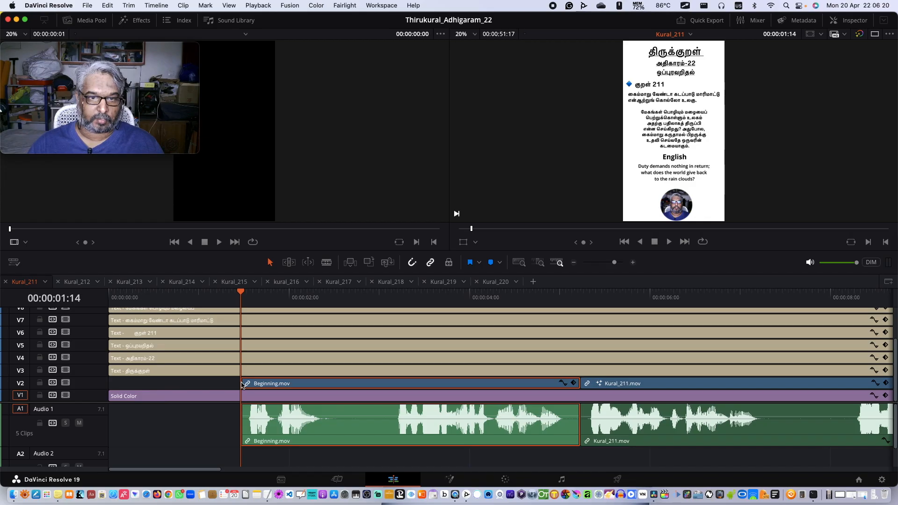
drag(336, 387, 202, 387)
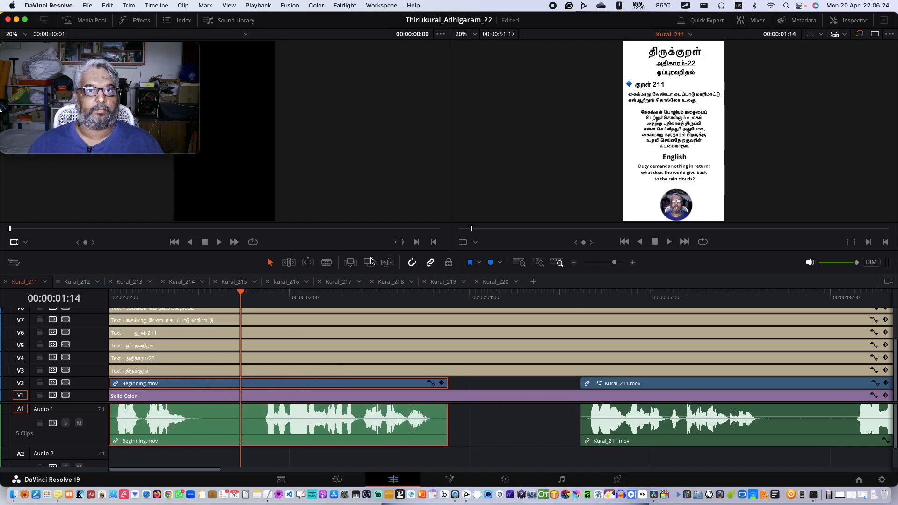
key(super+s)
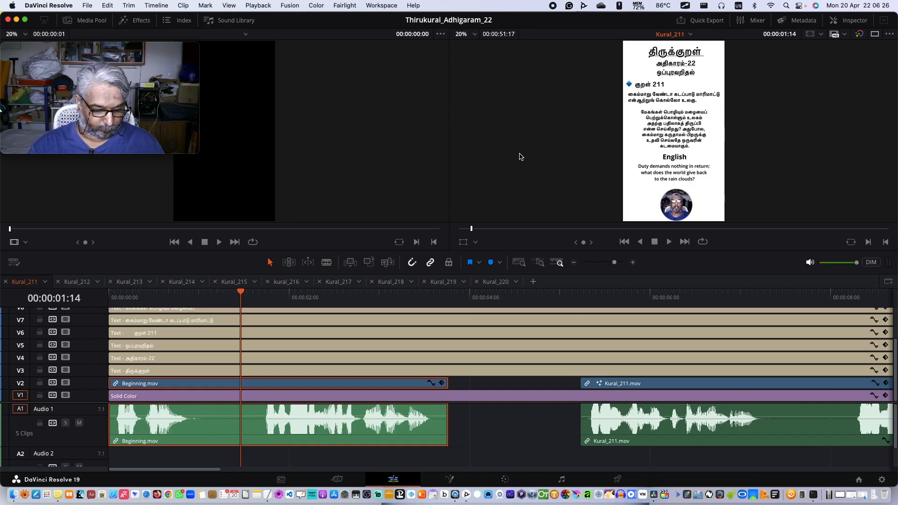
- Find and launch the KeyCastr application from the system search
key(super+space)
text(keyst)
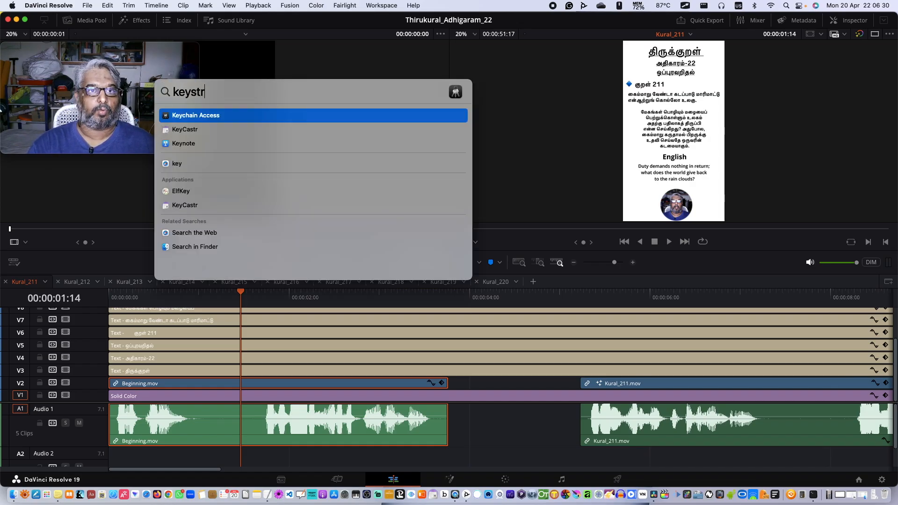
text(r)
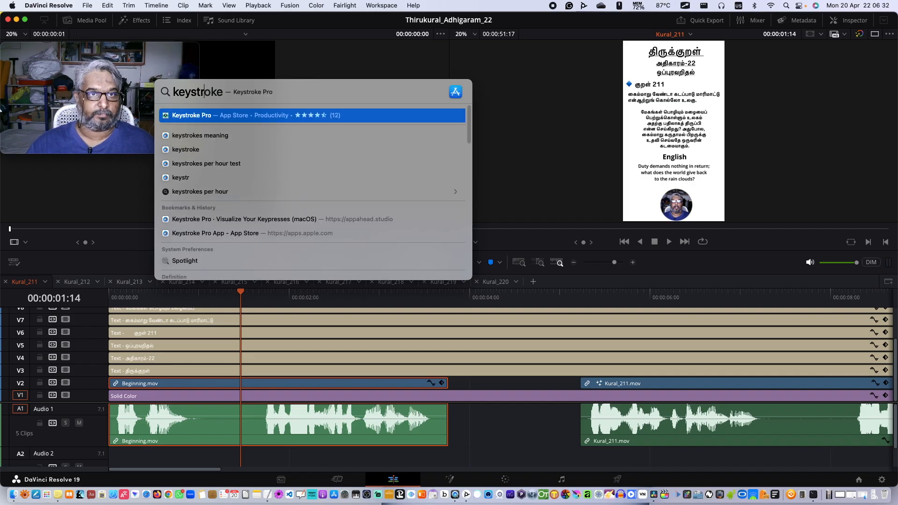
text(\)
key(BackSpace)
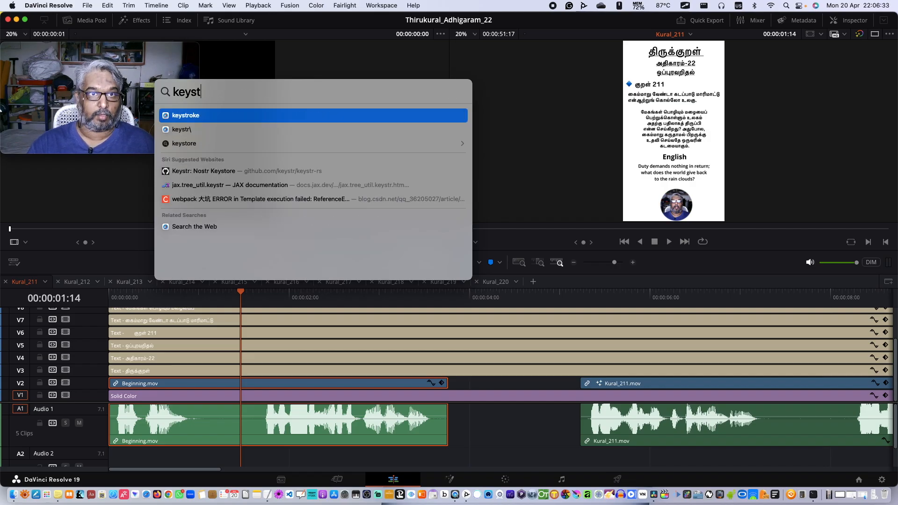
key(BackSpace)
key(BackSpace)
text(castr)
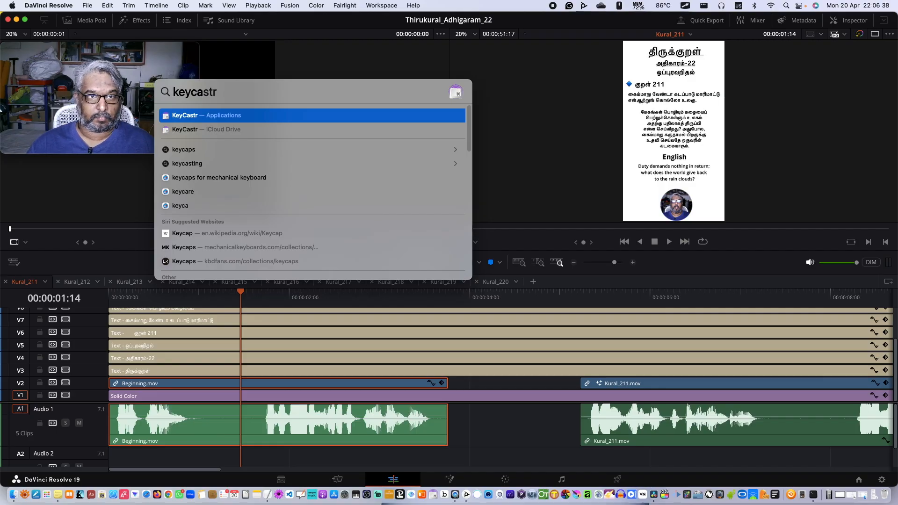
key(Return)
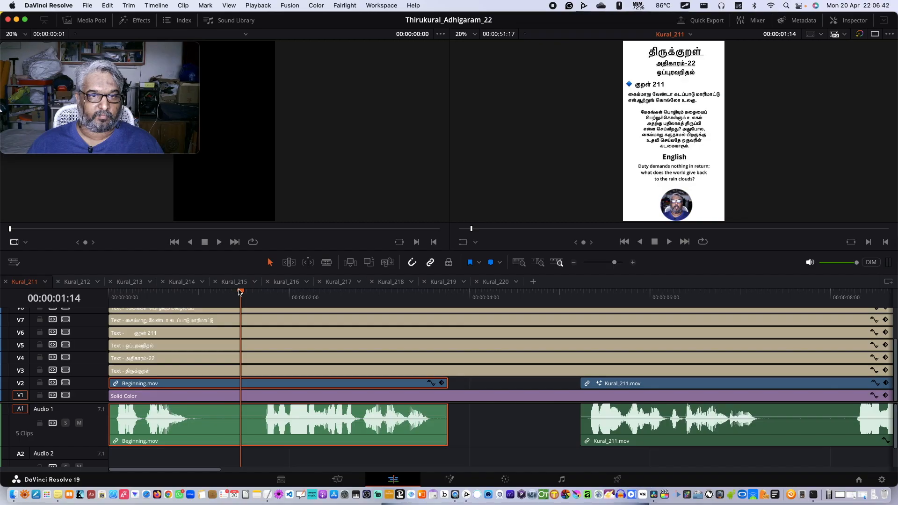
- Close the KeyCastr preferences and split the Beginning.mov clip at 00:00:01:02 with the Blade tool
drag(240, 292, 202, 300)
key(b)
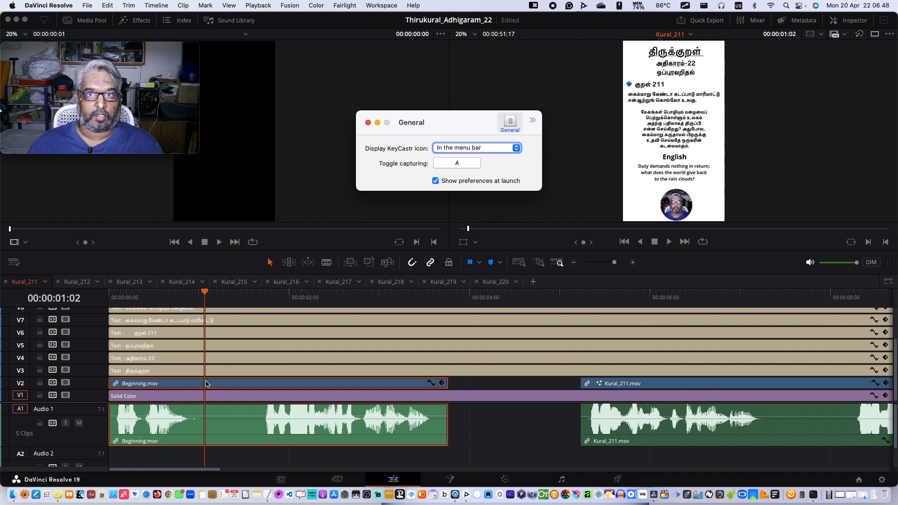
click(368, 122)
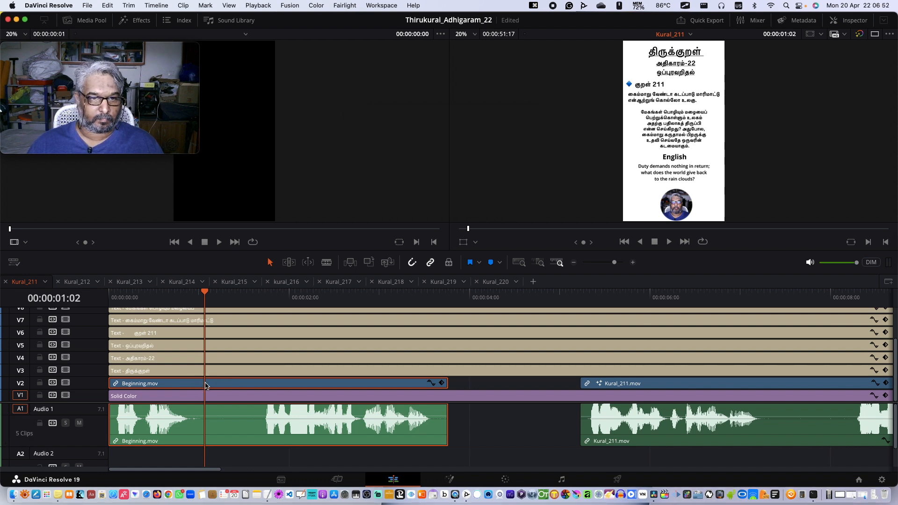
key(b)
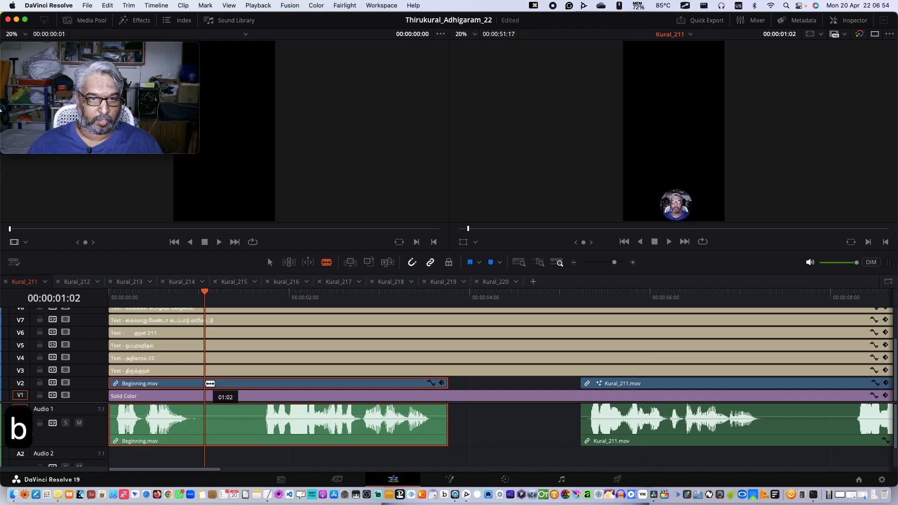
click(210, 383)
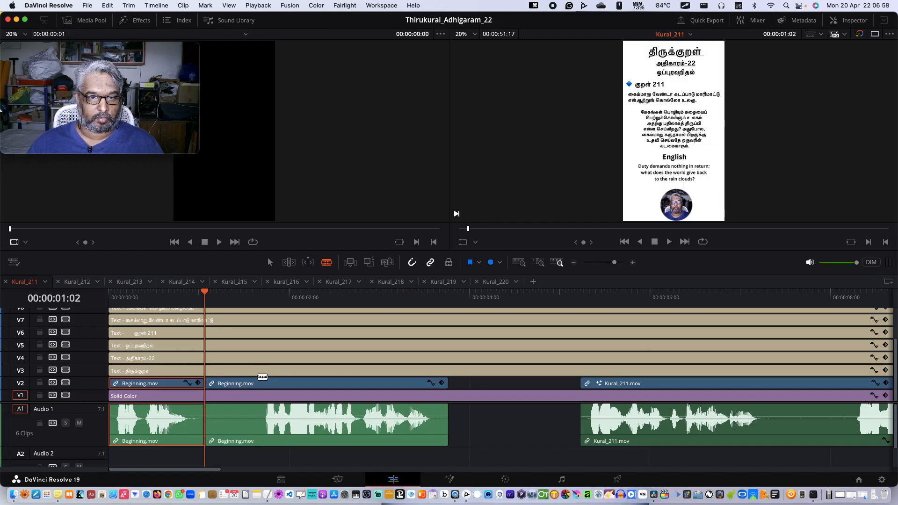
key(a)
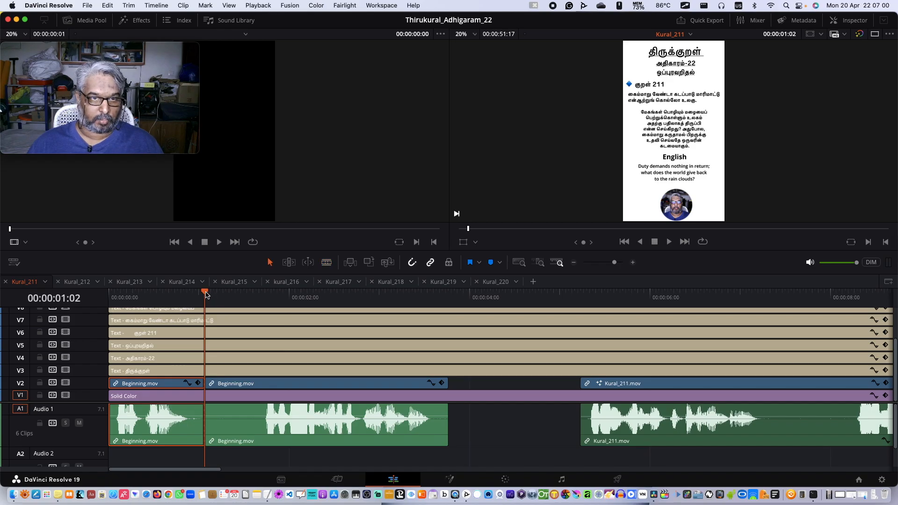
- Split the second Beginning.mov segment at 00:00:01:21, just before the next speech begins, and return to the Selection tool
click(206, 292)
drag(206, 293, 261, 295)
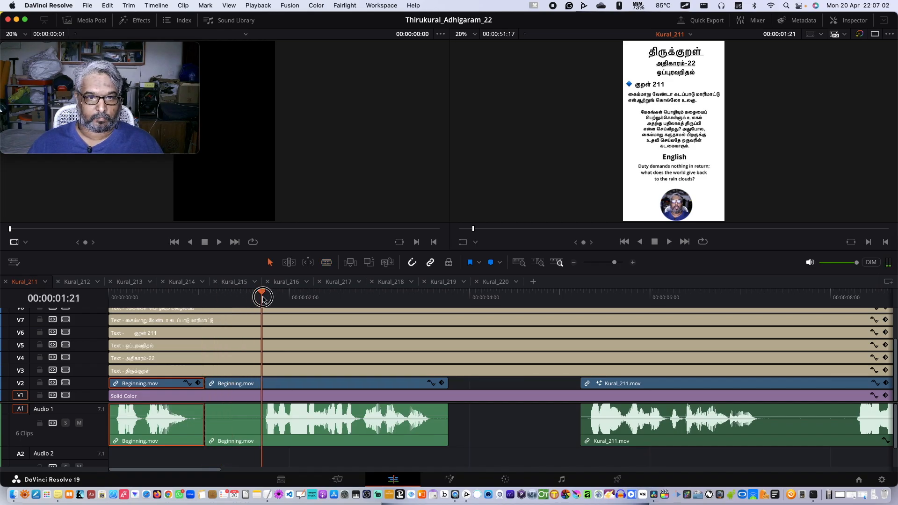
click(261, 384)
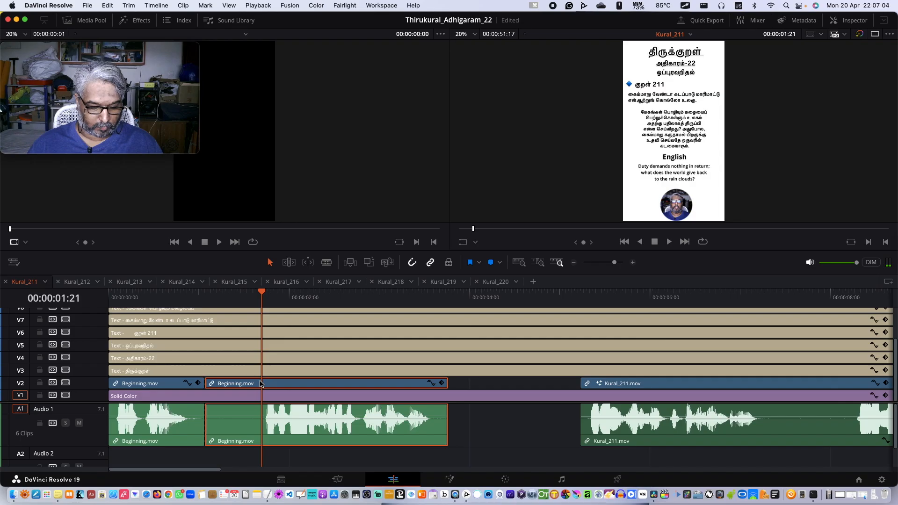
key(t)
key(super+b)
key(a)
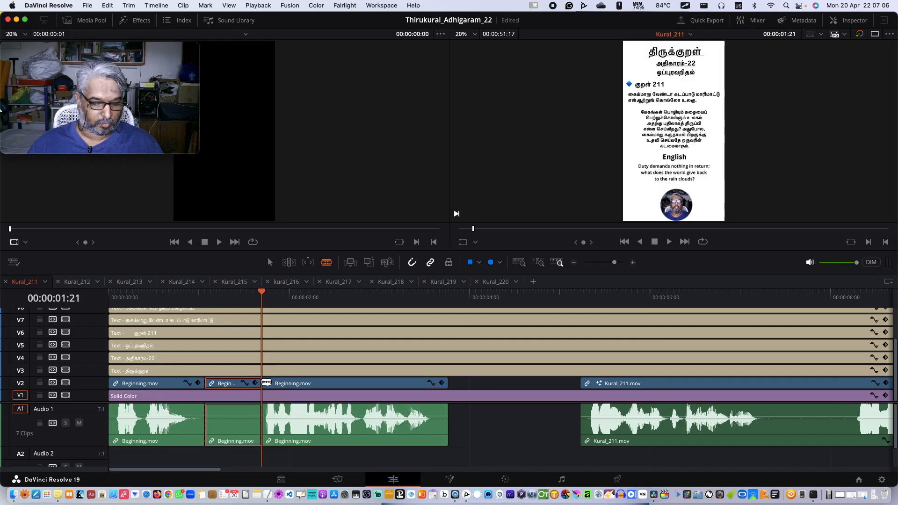
- Delete the short silent Beginning.mov segment leaving a gap, and undo that deletion
click(242, 382)
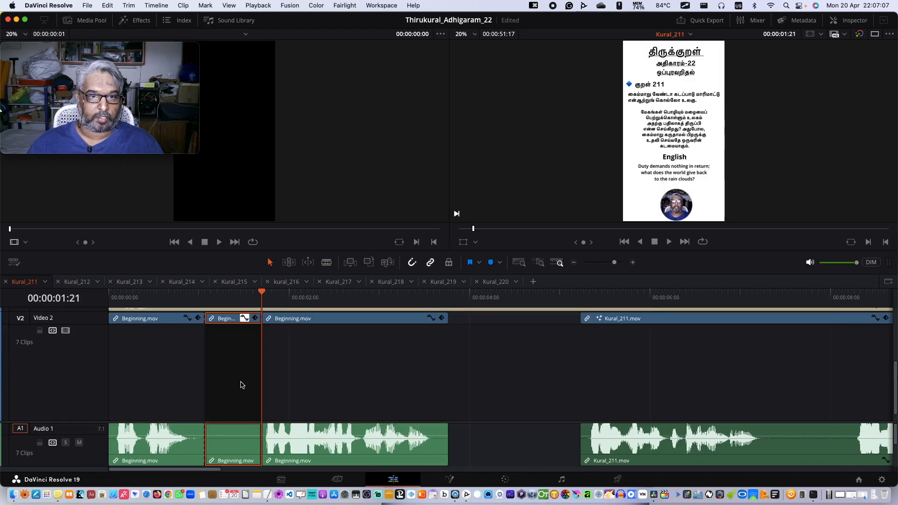
click(244, 318)
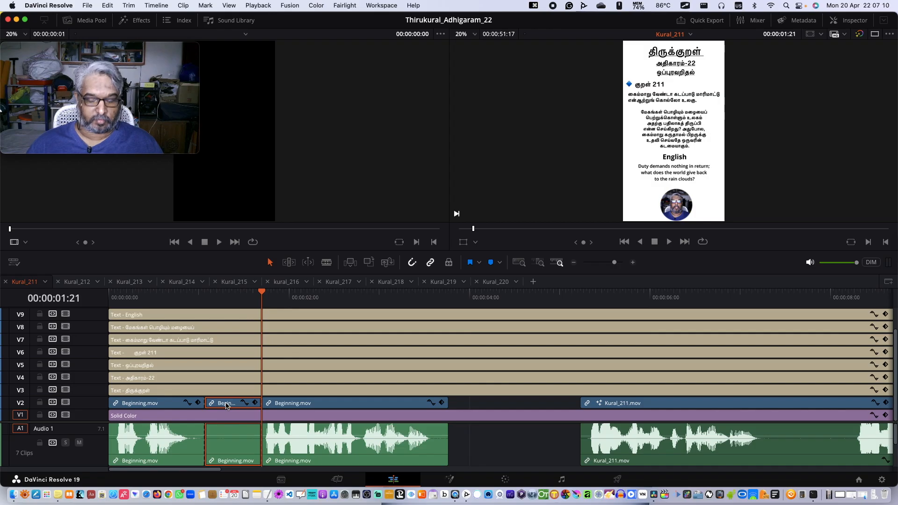
key(BackSpace)
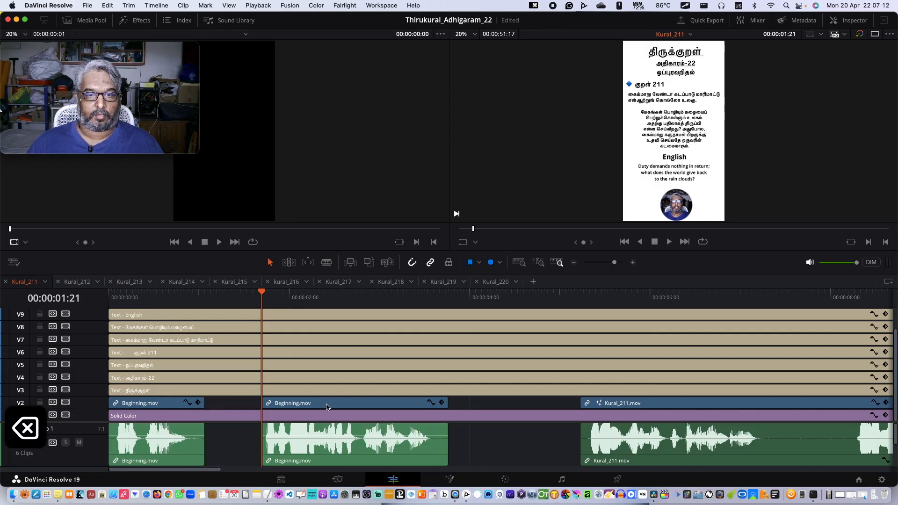
mouse_move(326, 407)
mouse_down()
mouse_move(264, 407)
mouse_move(311, 405)
mouse_up()
key(super+z)
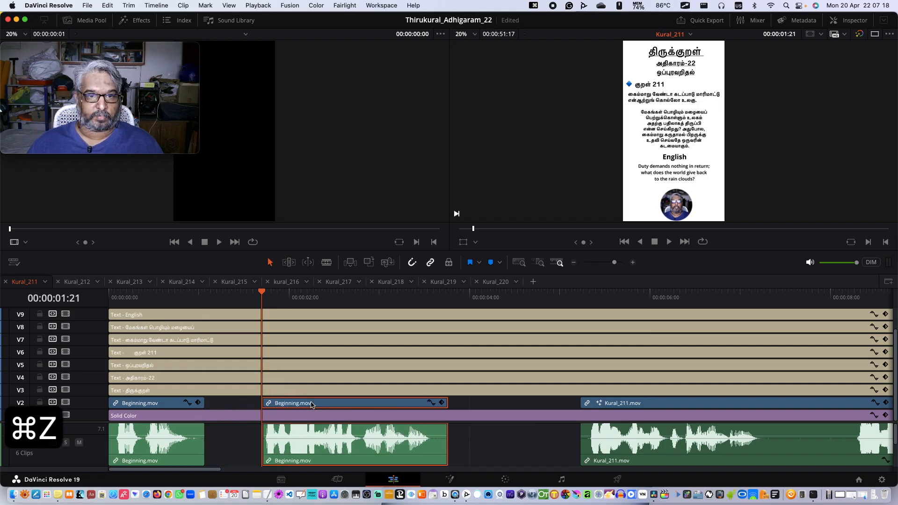
key(super+z)
- Ripple delete the silent Beginning.mov segment between 00:00:01:02 and 00:00:01:21, pulling the following clips earlier
click(226, 400)
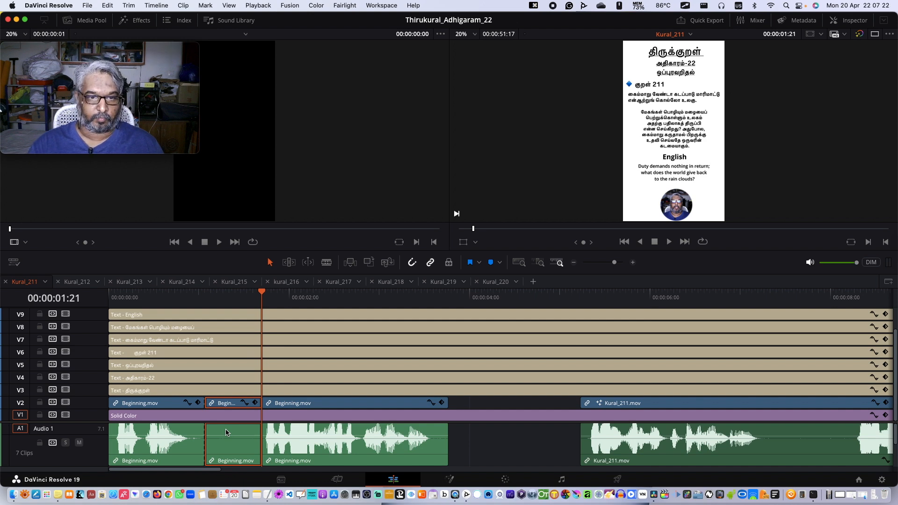
key(BackSpace)
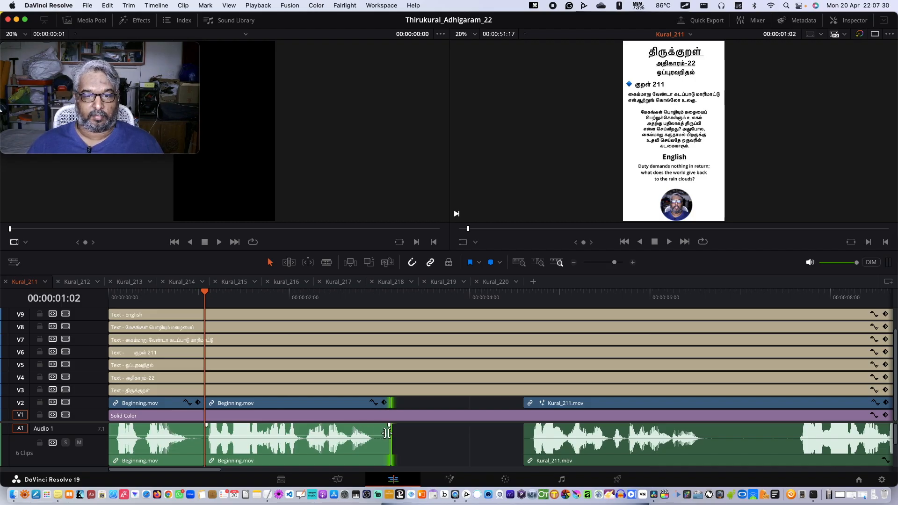
- Extend the second Beginning.mov clip almost to Kural_211.mov and split it at 00:00:03:00 and just before its final burst of speech
drag(390, 435, 516, 429)
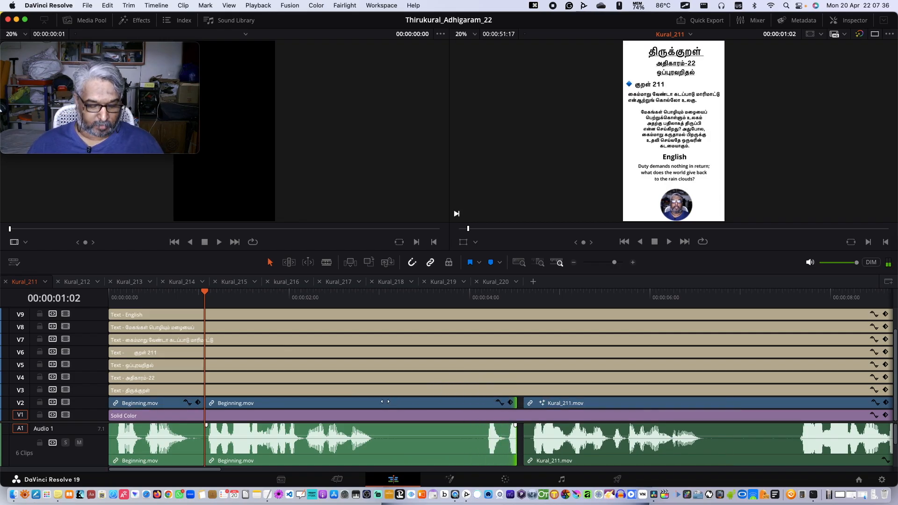
key(b)
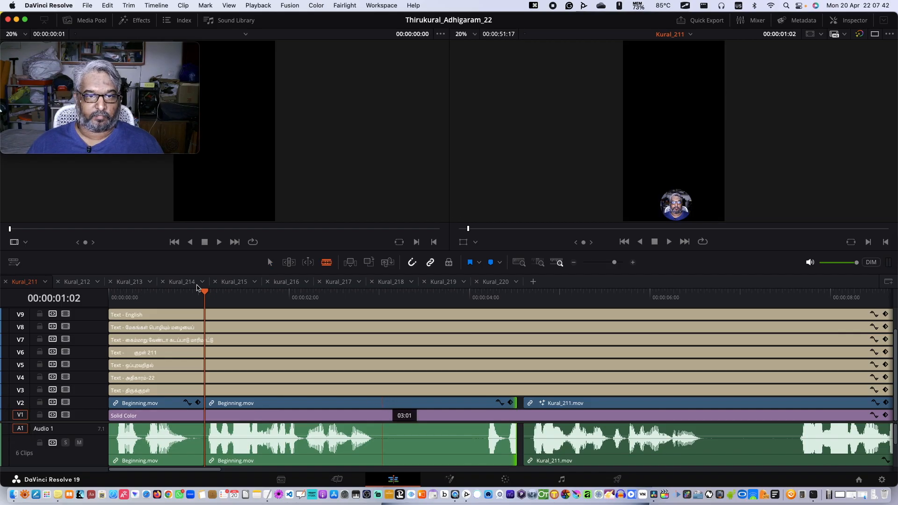
drag(204, 292, 378, 302)
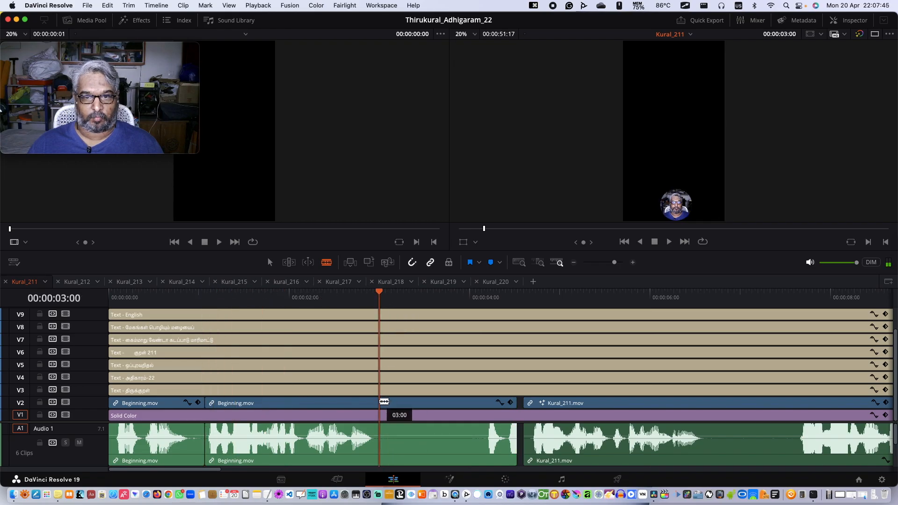
click(379, 401)
click(484, 402)
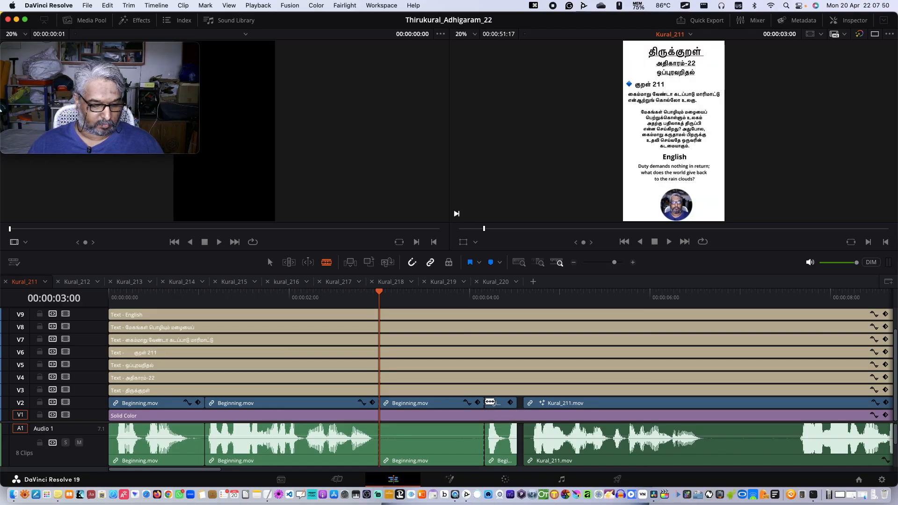
- Ripple-delete the silent section of Beginning.mov between the two cuts, pulling the following clips earlier
key(a)
click(446, 405)
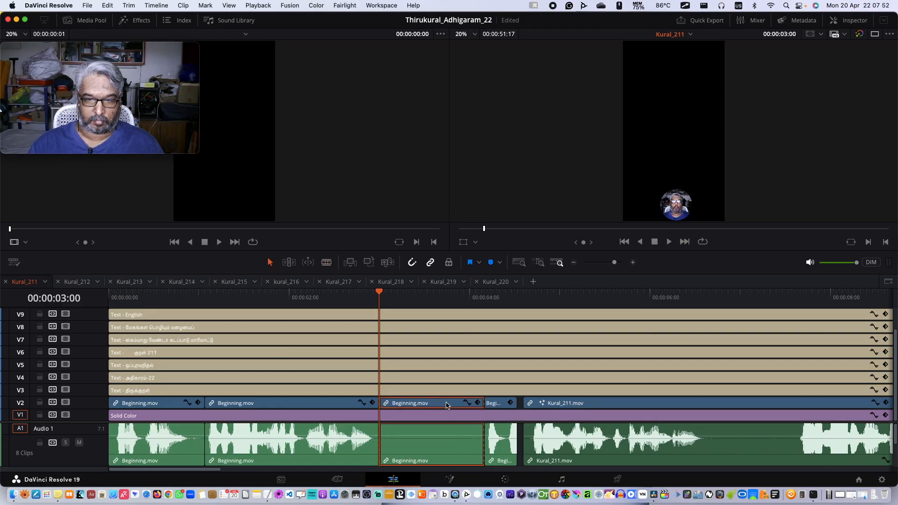
key(BackSpace)
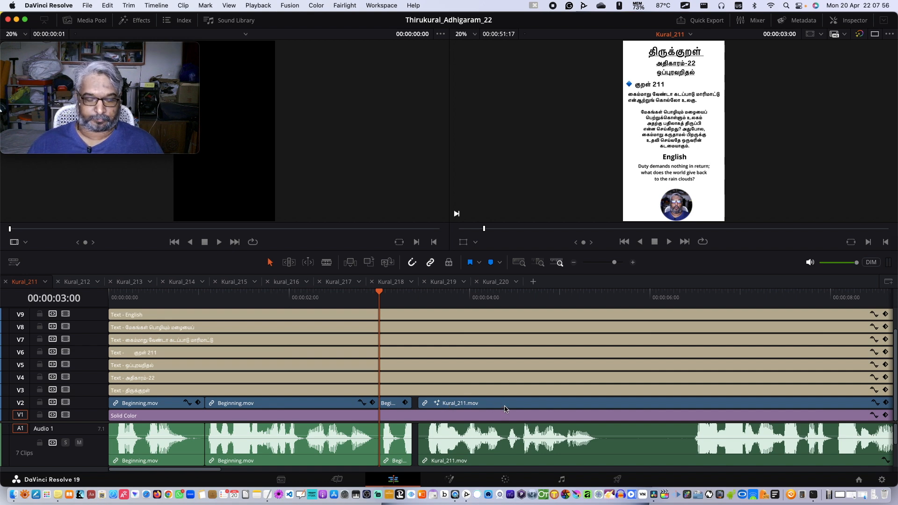
- Shift Kural_211.mov and all End.mov clips together further along the timeline to open a gap behind the last Beginning.mov clip
click(518, 263)
drag(841, 420, 654, 444)
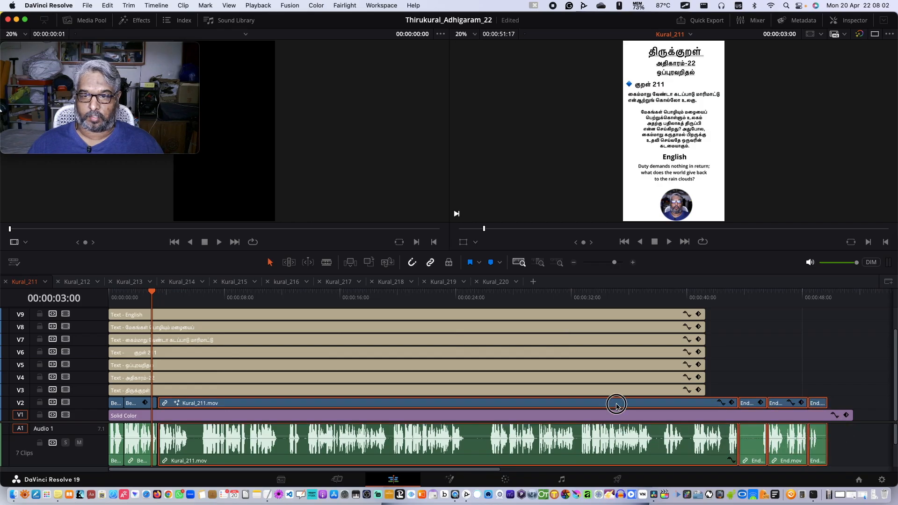
drag(616, 402, 671, 402)
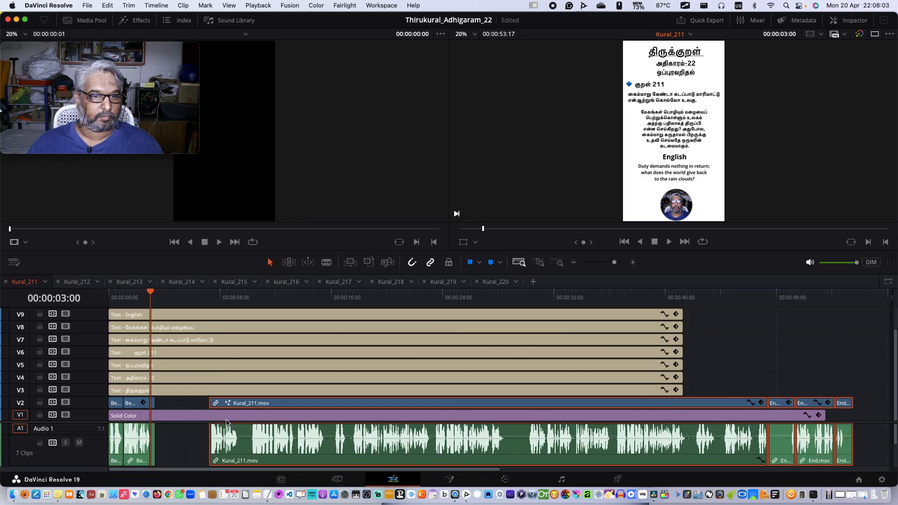
- Extend the end of the third Beginning.mov clip to about the 4-second mark and move Kural_211.mov and the End.mov clips back against it
click(154, 405)
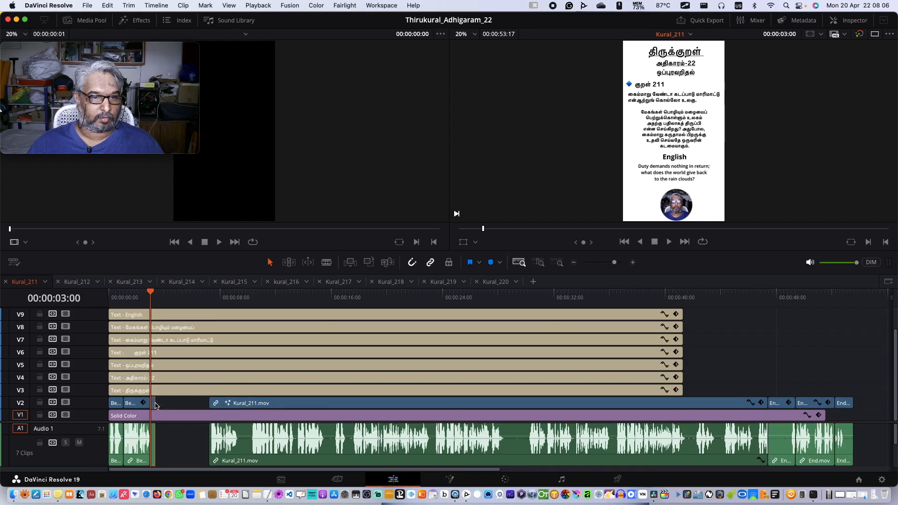
drag(155, 405, 164, 405)
key(super+z)
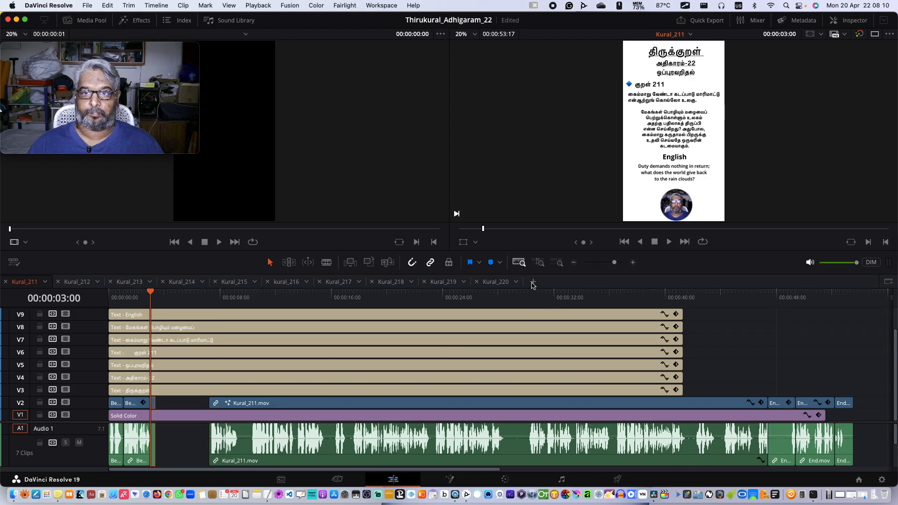
click(540, 262)
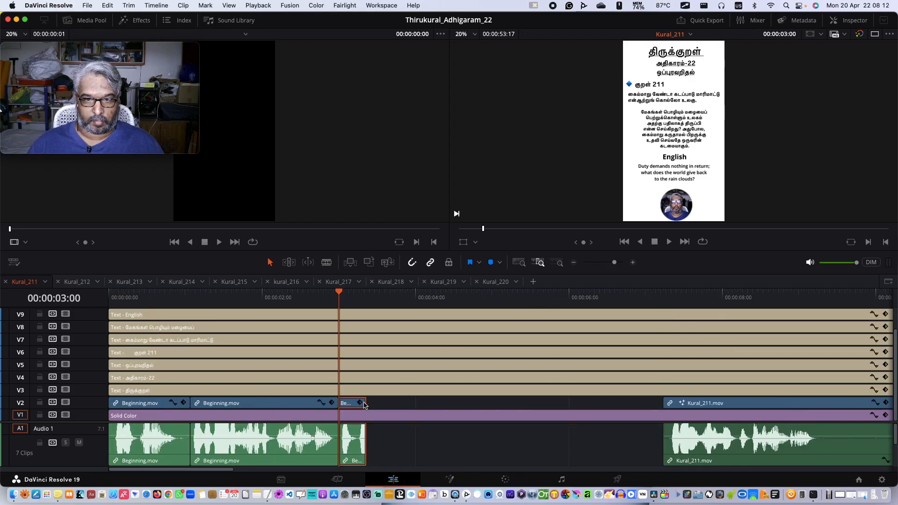
drag(369, 403, 428, 406)
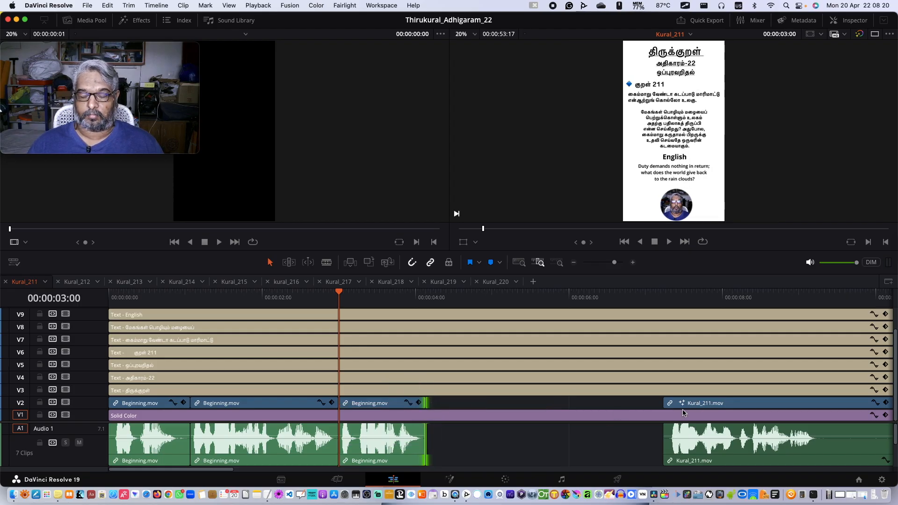
click(519, 262)
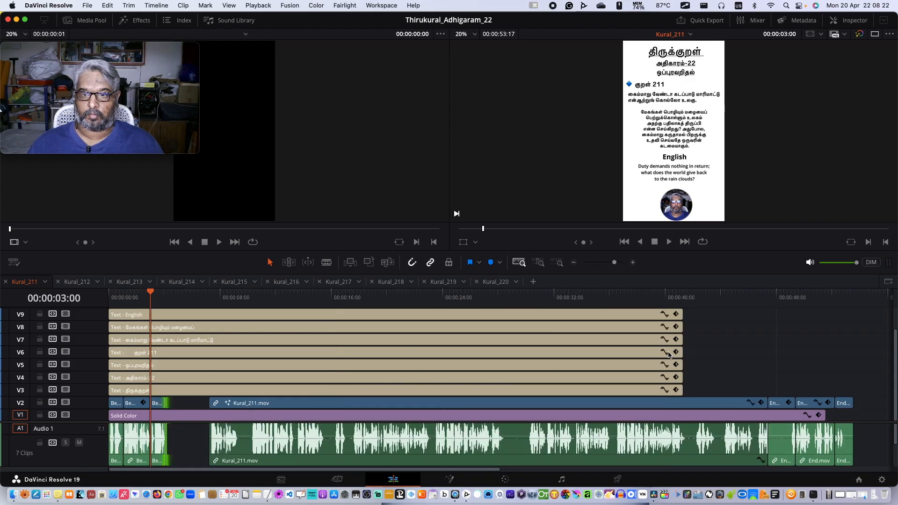
drag(865, 401, 690, 405)
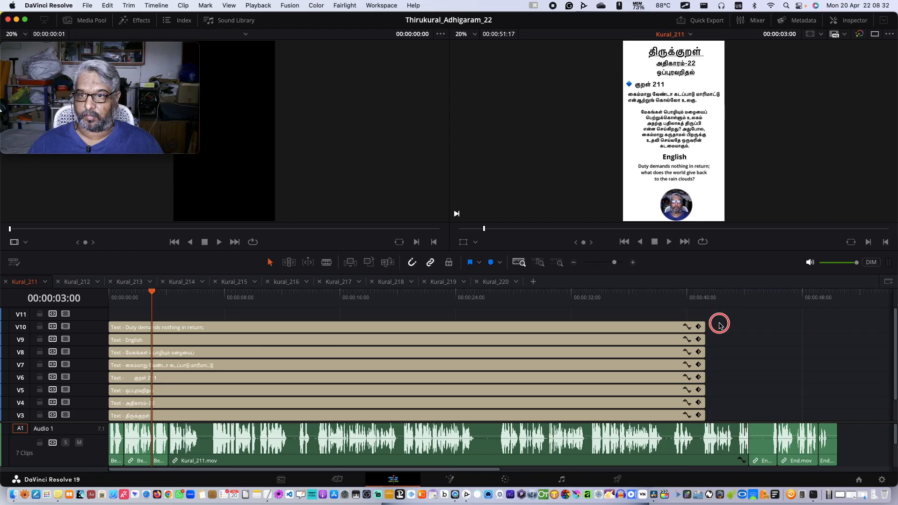
- Disable all the text clips above V2 together with the Solid Color clip on V1
drag(718, 323, 660, 421)
scroll(717, 385, down, 2)
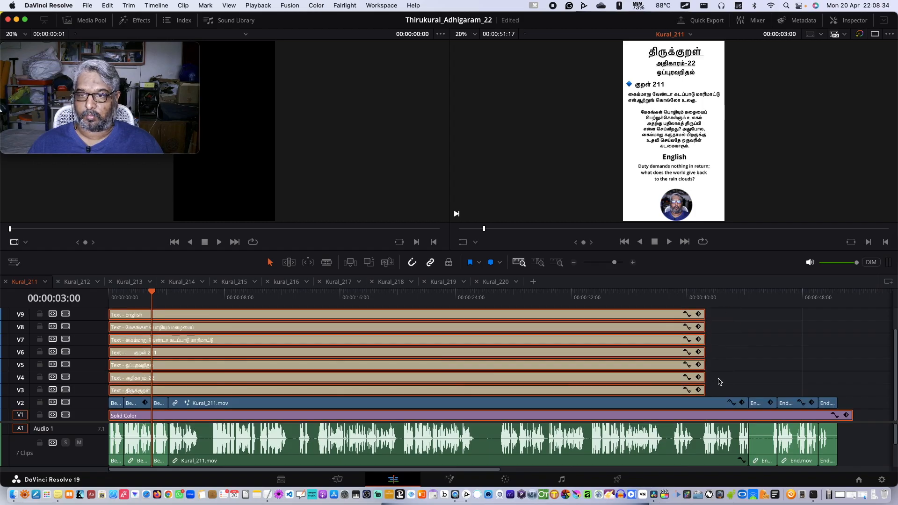
key(d)
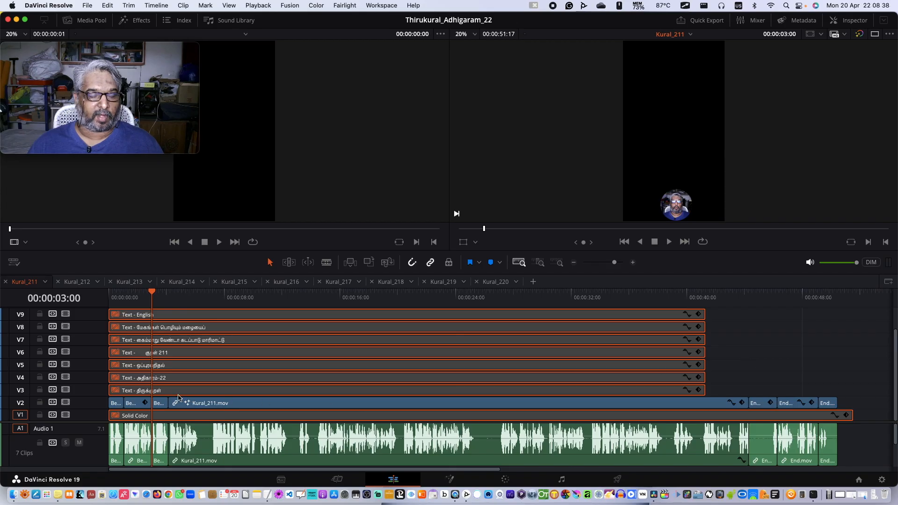
- Play the timeline from the start through the opening, then adjust the audio of the three Beginning.mov clips
click(115, 291)
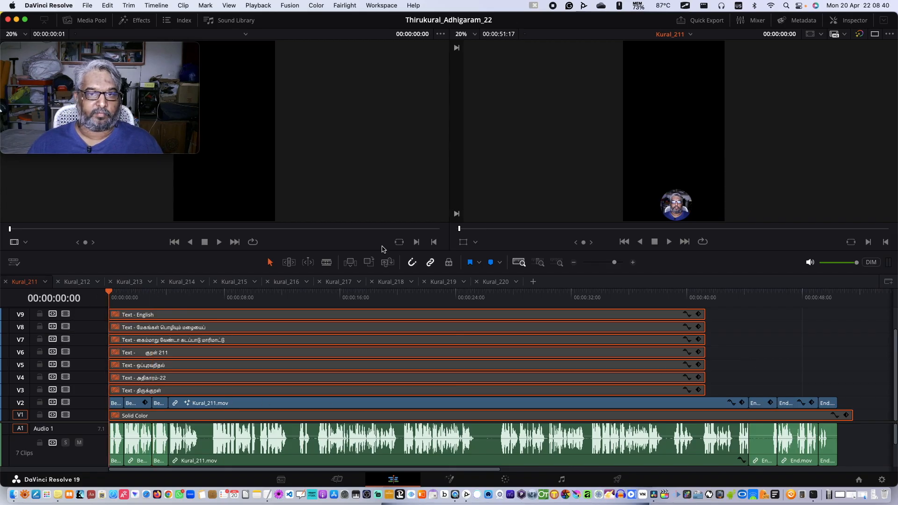
key(space)
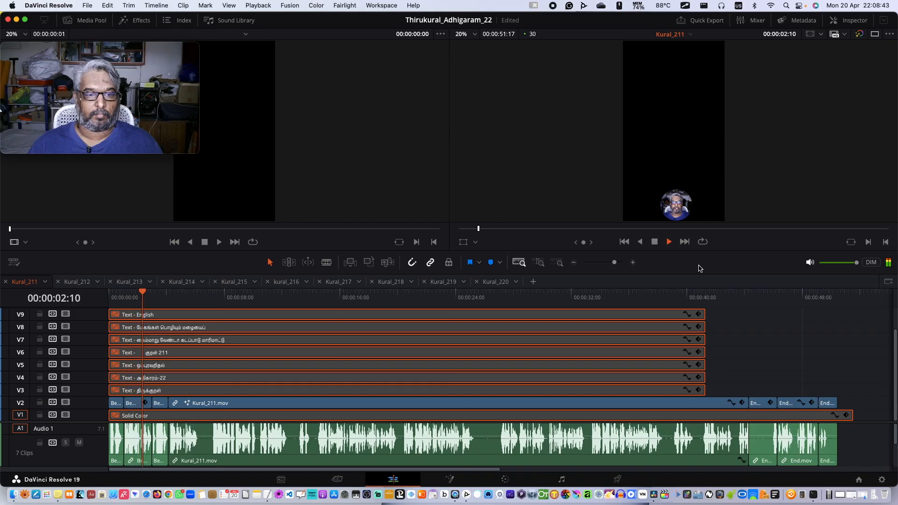
key(space)
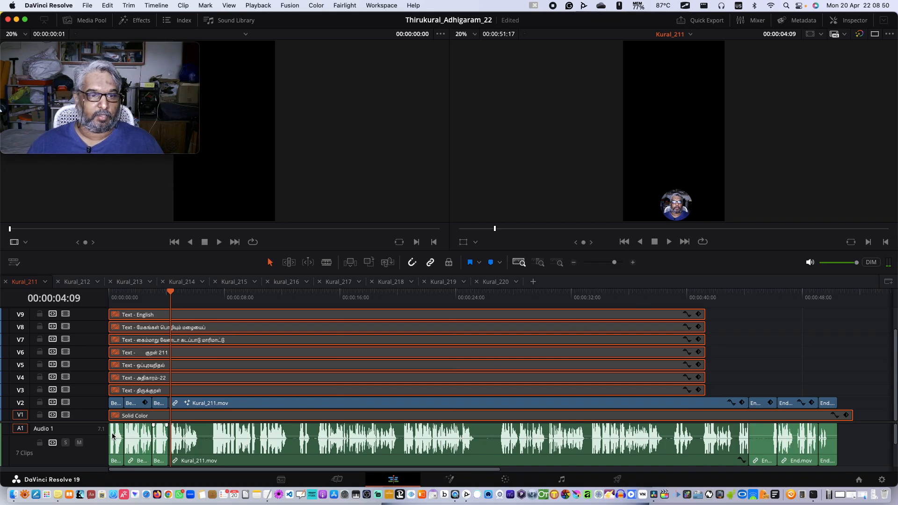
drag(116, 435, 161, 439)
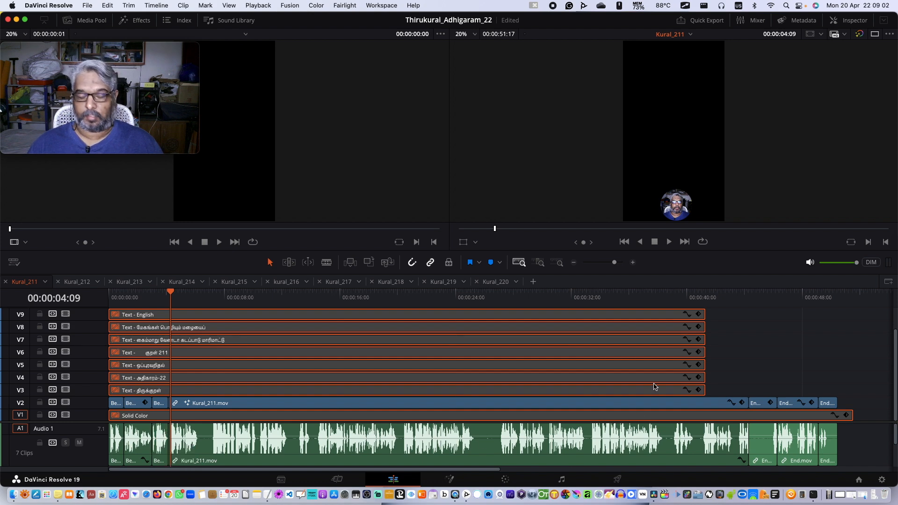
- Remove the last two End.mov pieces and extend the remaining End.mov clip at both ends, keeping it directly against Kural_211.mov
scroll(681, 391, right, 10)
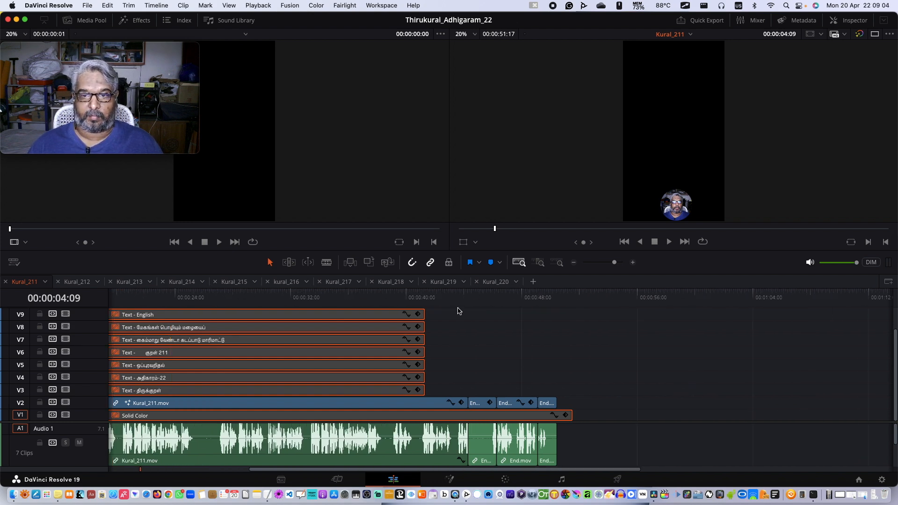
click(460, 293)
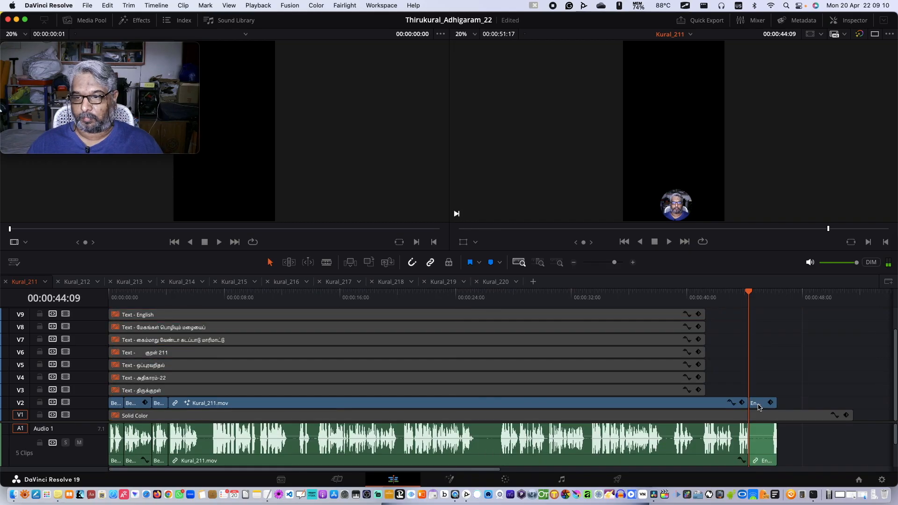
drag(775, 402, 895, 388)
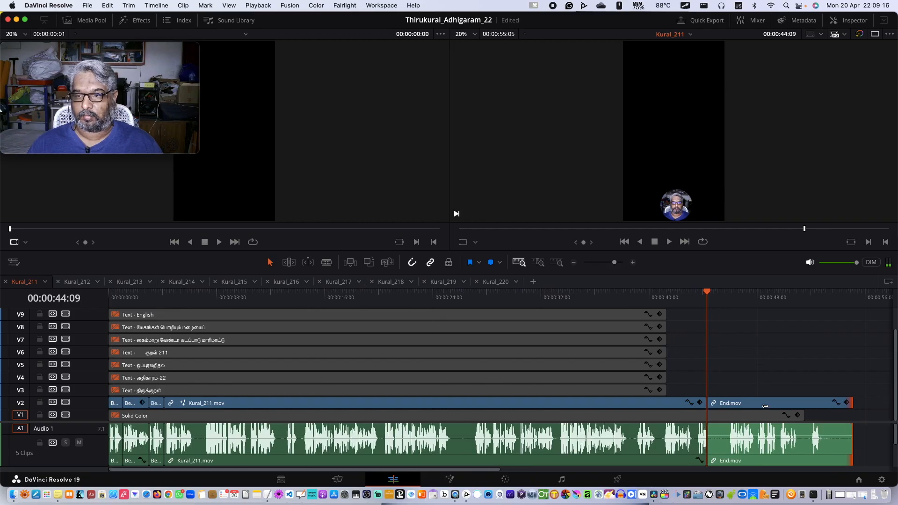
drag(768, 402, 787, 405)
mouse_move(719, 405)
mouse_down()
mouse_move(692, 402)
mouse_move(704, 403)
mouse_up()
drag(796, 407, 783, 406)
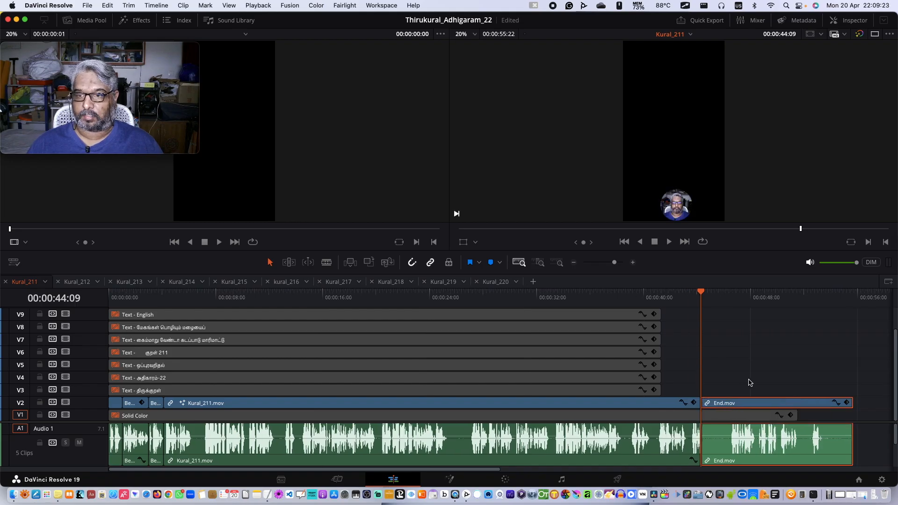
- Ripple-trim the start of End.mov to 00:00:46:14, just before its speech begins, so the clip directly follows Kural_211.mov
click(540, 261)
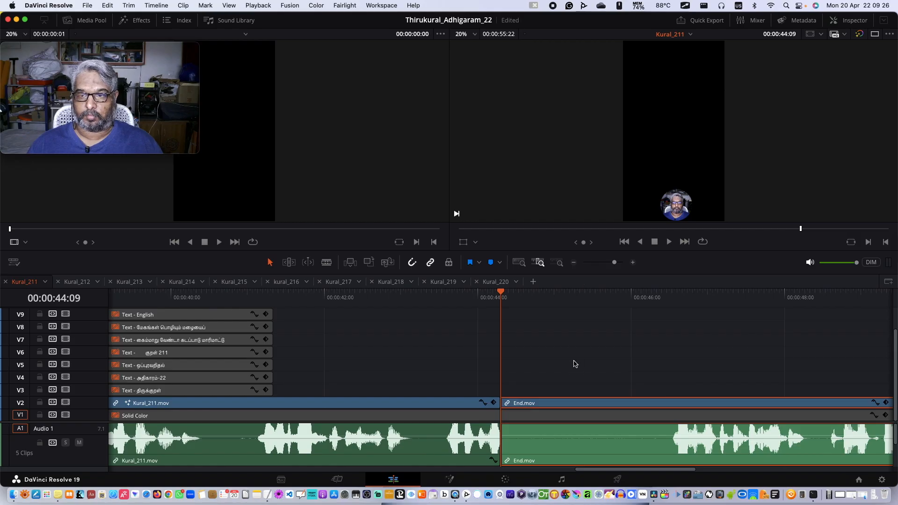
scroll(579, 369, right, 10)
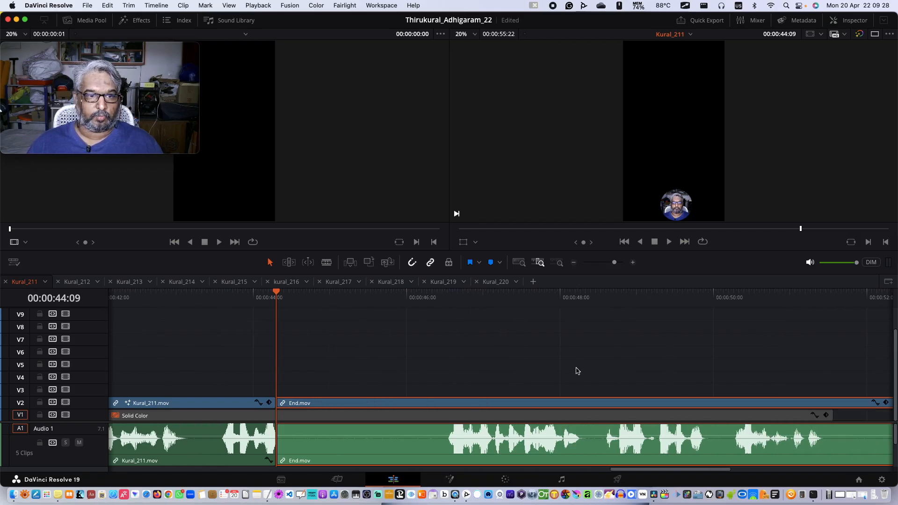
scroll(577, 371, right, 4)
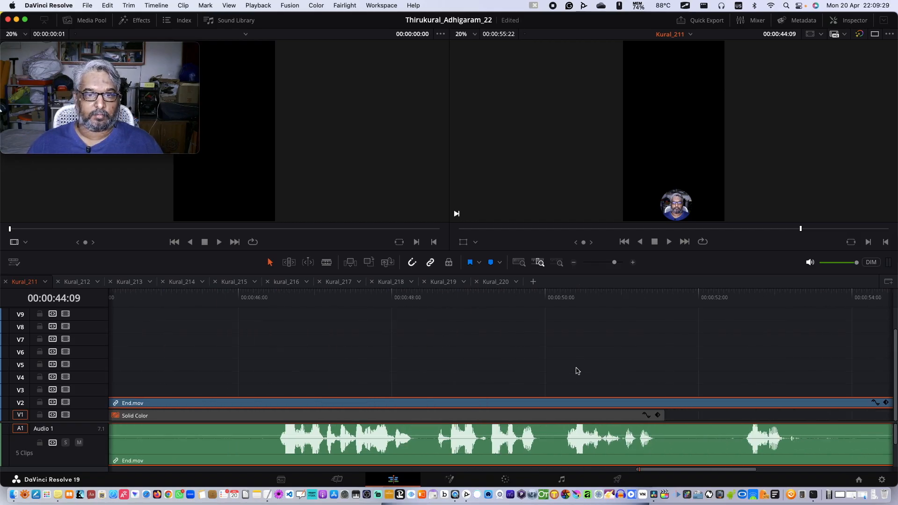
click(269, 294)
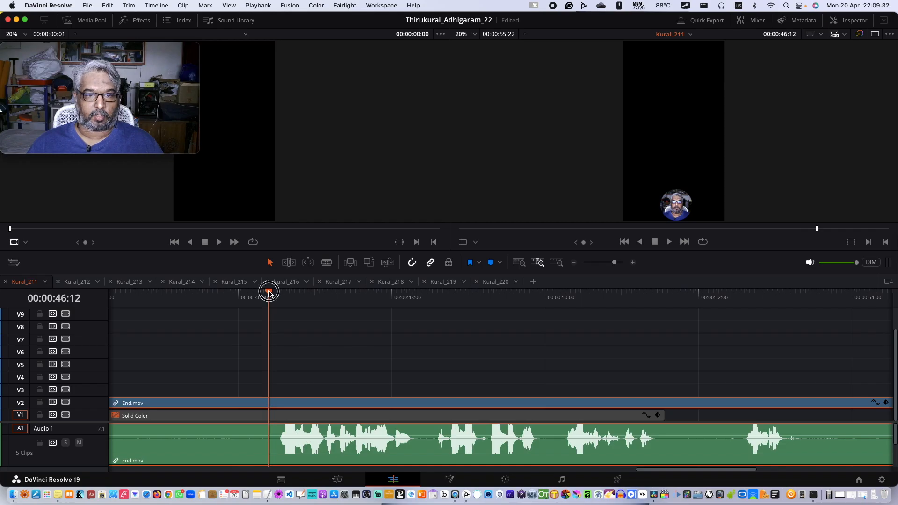
drag(269, 293, 273, 293)
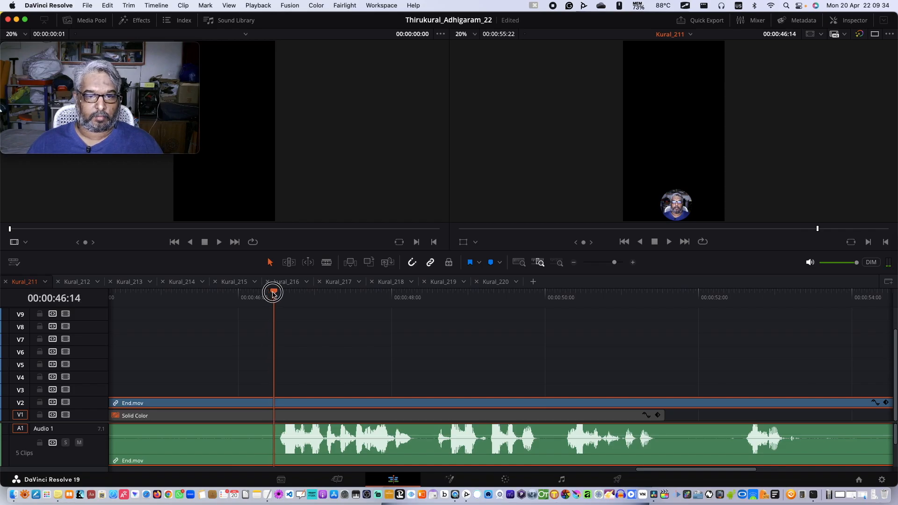
key(shift+bracketleft)
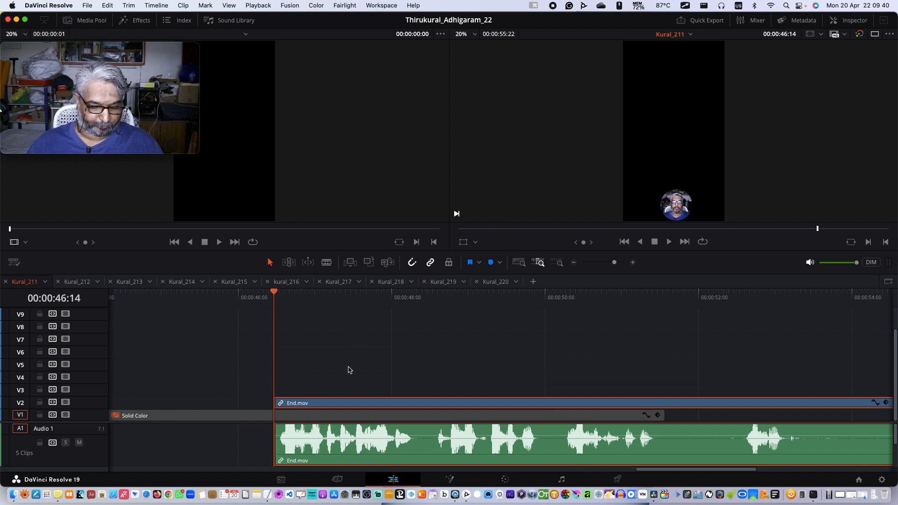
key(super+z)
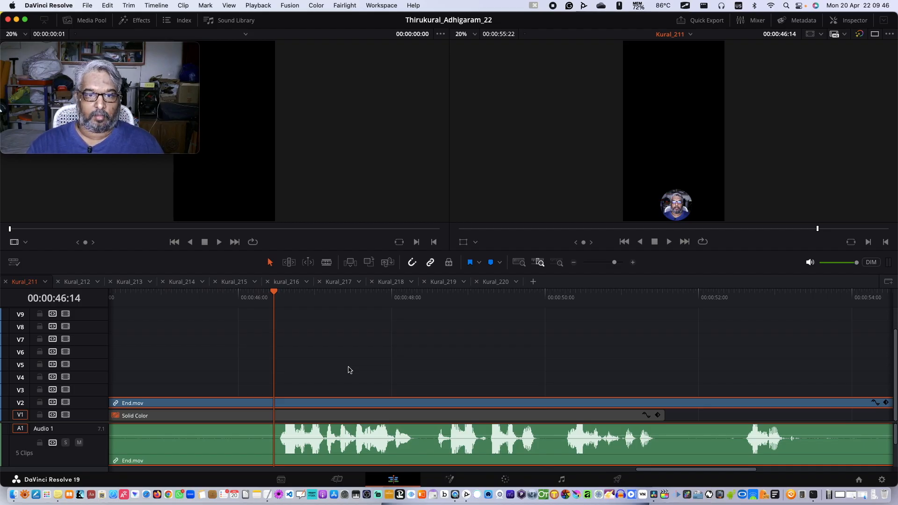
key(super+shift+[)
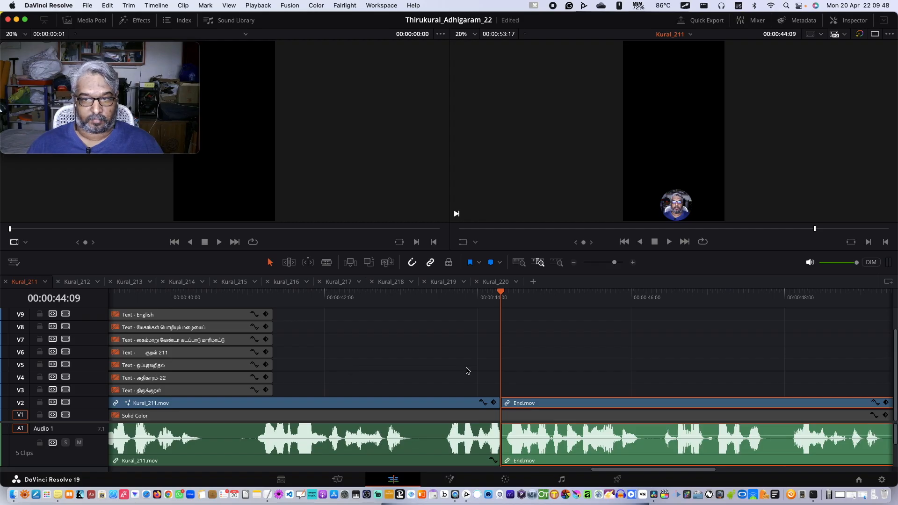
- Split End.mov on both sides of the short pause after its first phrase, around 00:00:46
scroll(467, 367, right, 10)
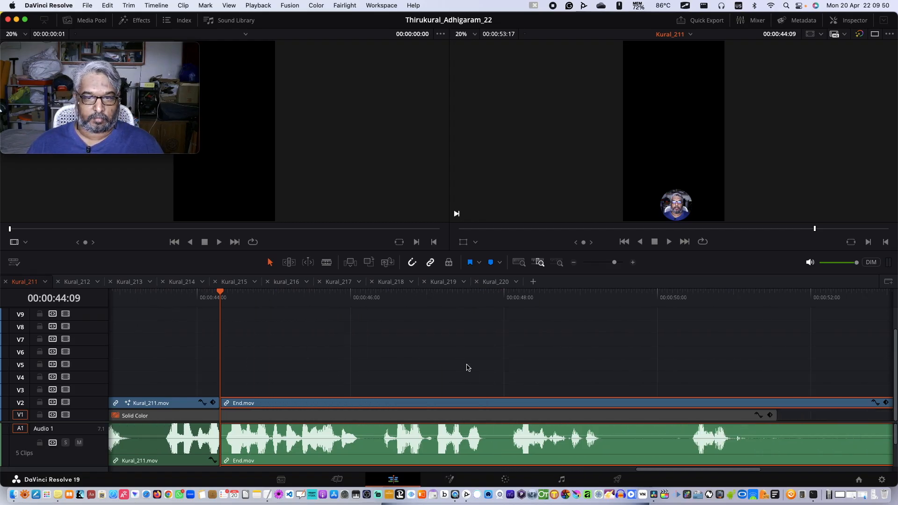
key(b)
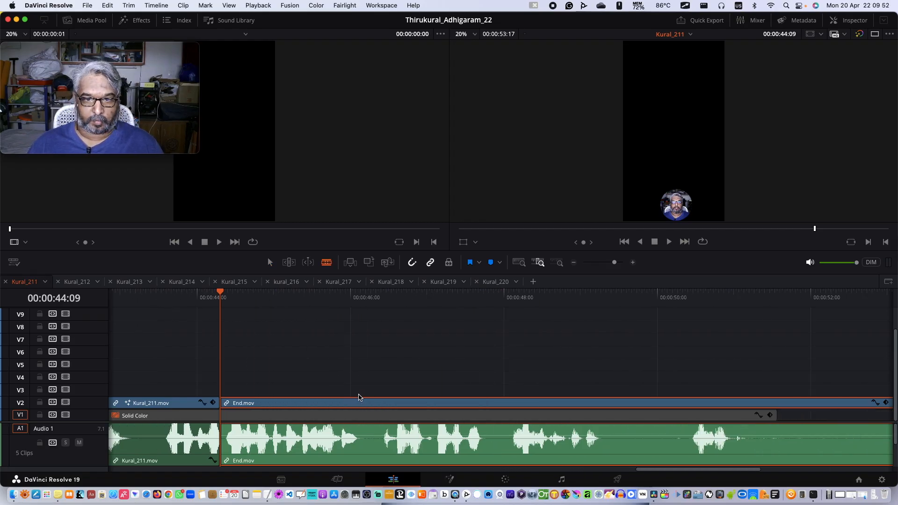
click(368, 401)
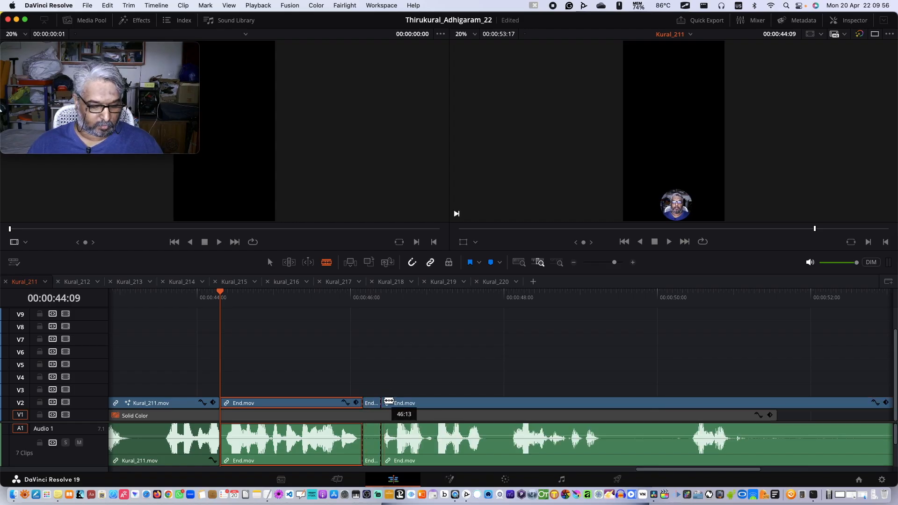
- Delete the short silent End.mov piece around 00:00:46 and close the gap it leaves
click(382, 402)
key(a)
key(BackSpace)
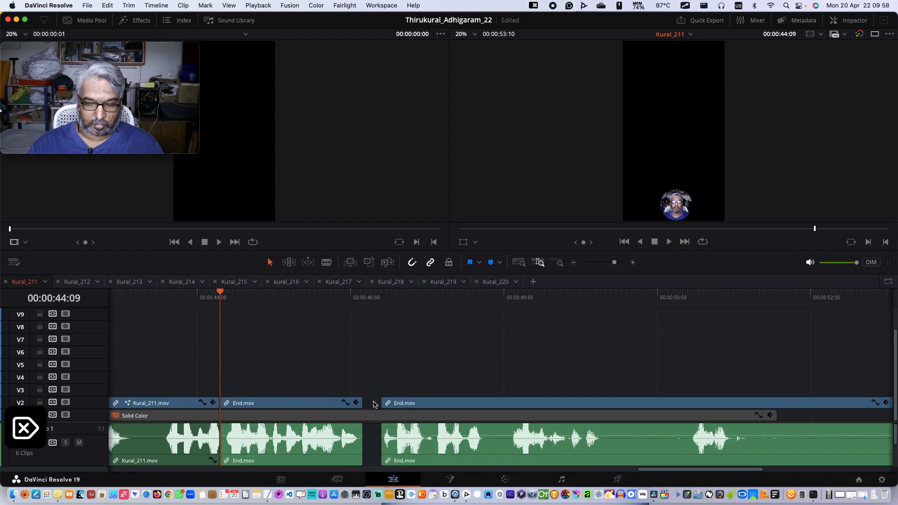
- Cut the pause ending at about 00:00:47:25 out of End.mov and close the gap it leaves
key(b)
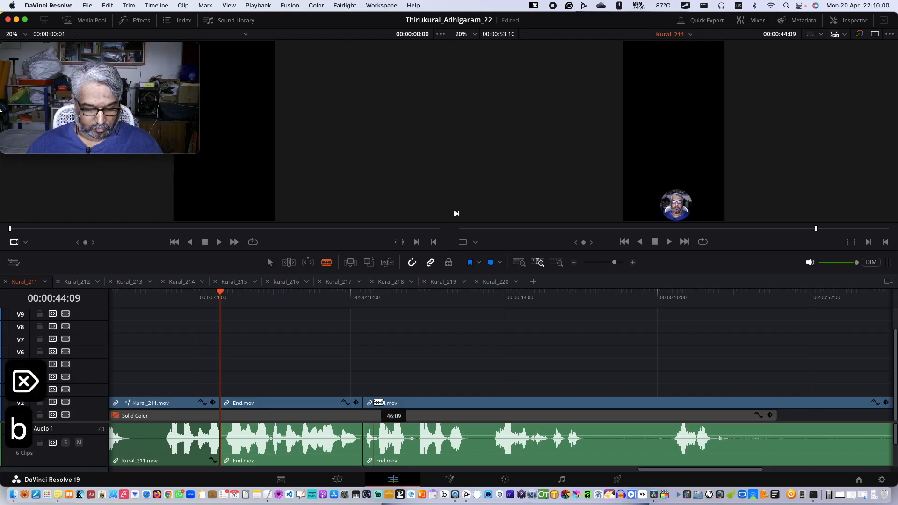
click(474, 402)
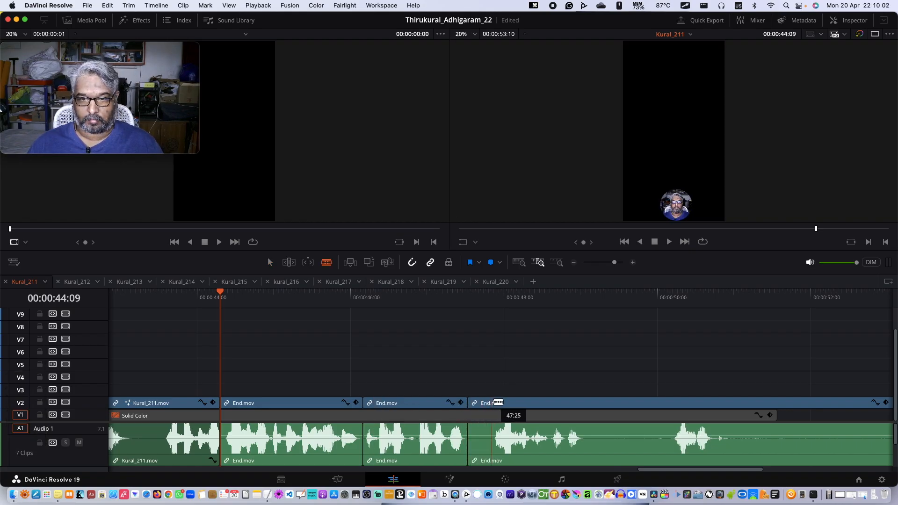
click(499, 402)
key(a)
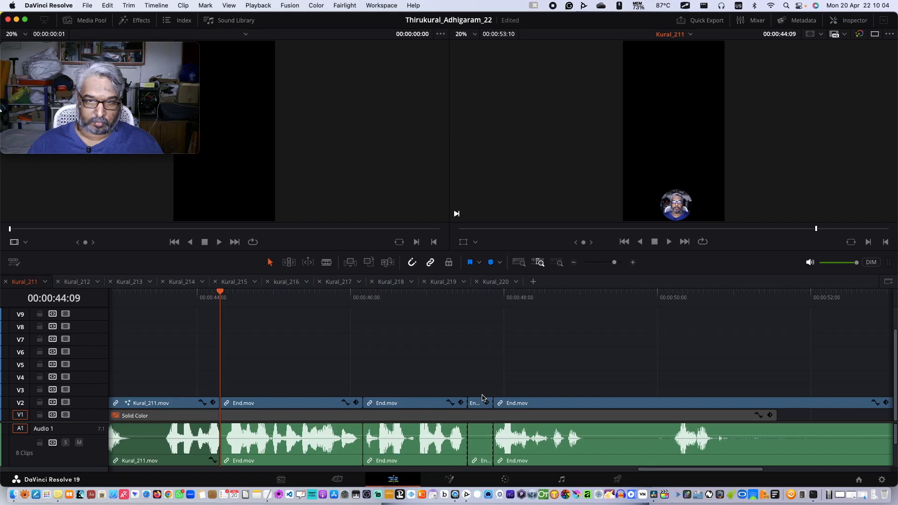
click(480, 403)
key(BackSpace)
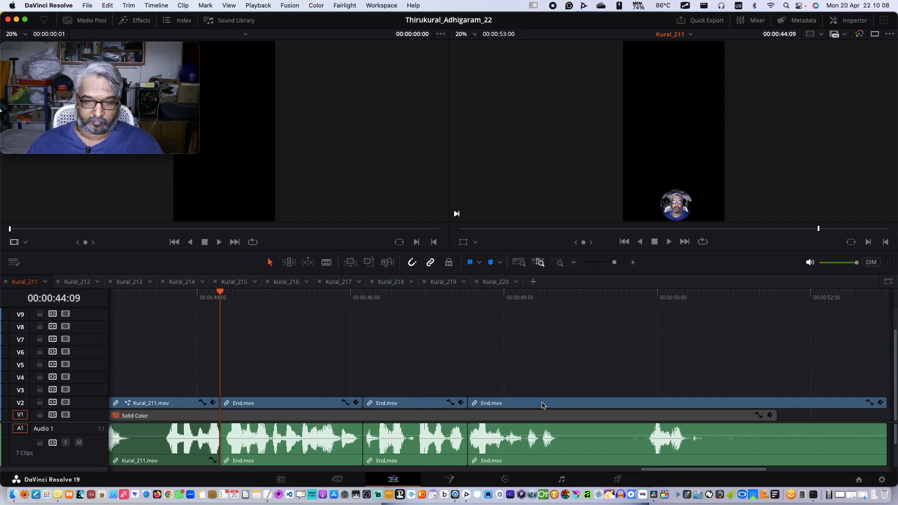
- Split End.mov at 00:00:48:22, right where the third phrase ends
scroll(541, 403, right, 2)
key(b)
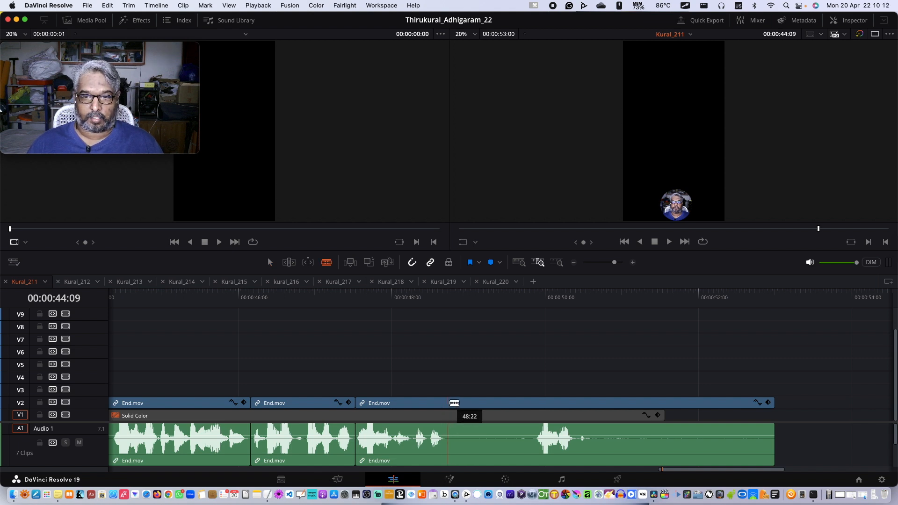
click(454, 403)
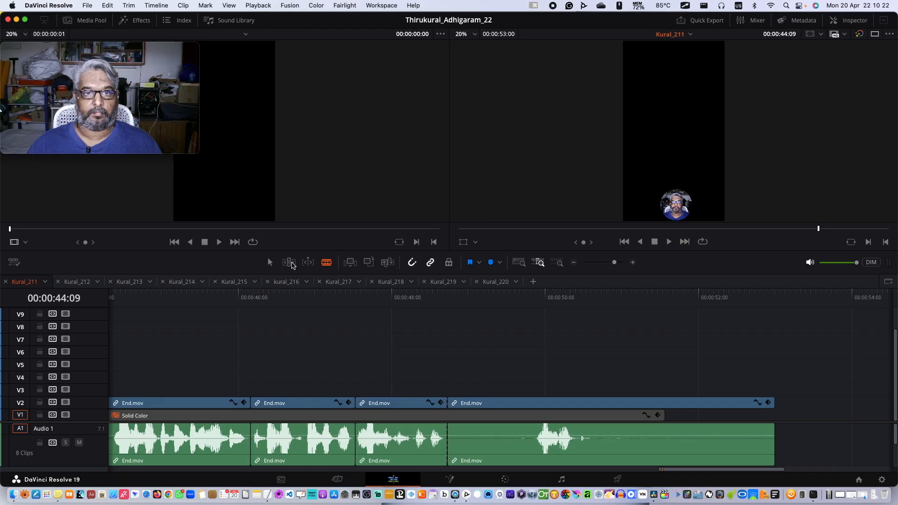
- Ripple-trim the start of the last End.mov piece by 33 frames so its speech begins right at the cut, and save the project
click(244, 266)
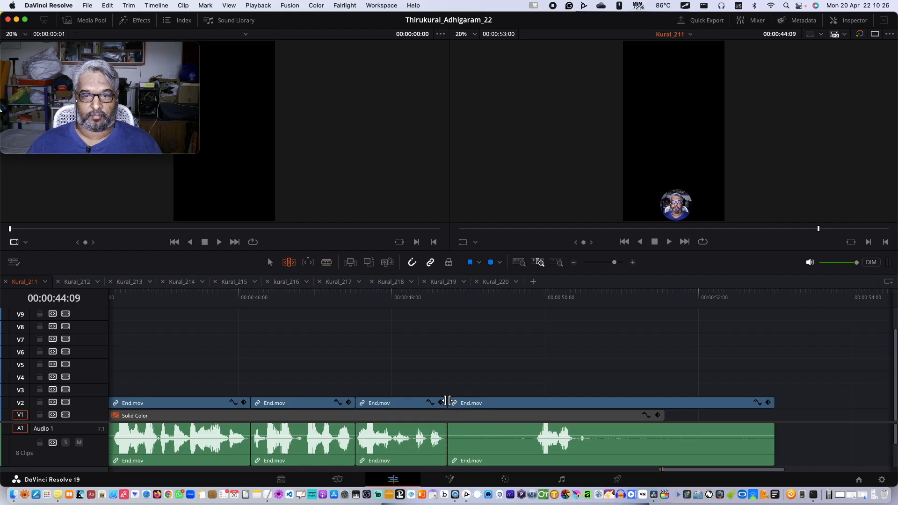
key(t)
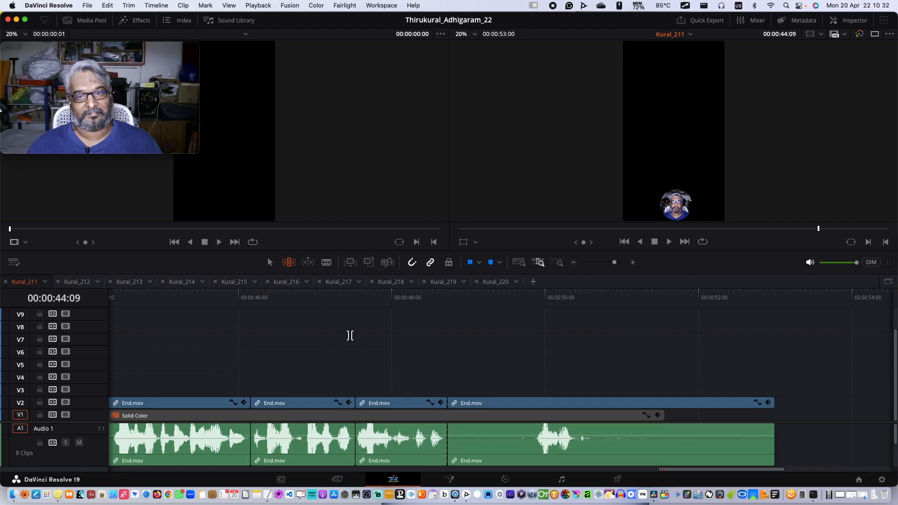
click(449, 402)
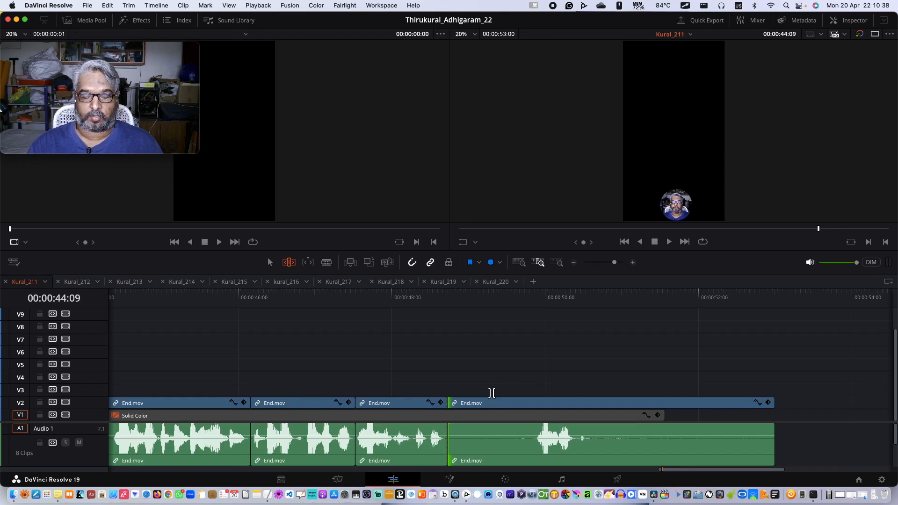
key(period)
key(period)
key(period)
key(period)
key(period)
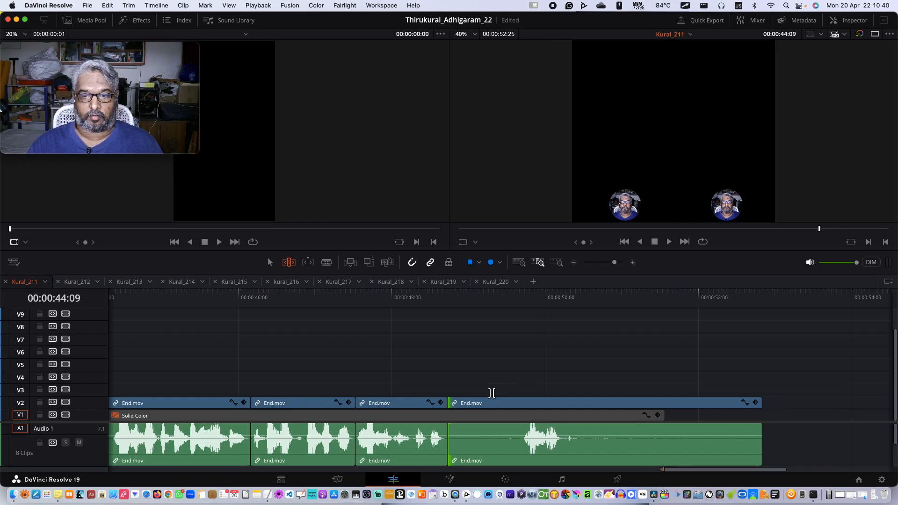
key(period)
key(period)
key(period)
key(period)
key(period)
key(period)
key(period)
key(period)
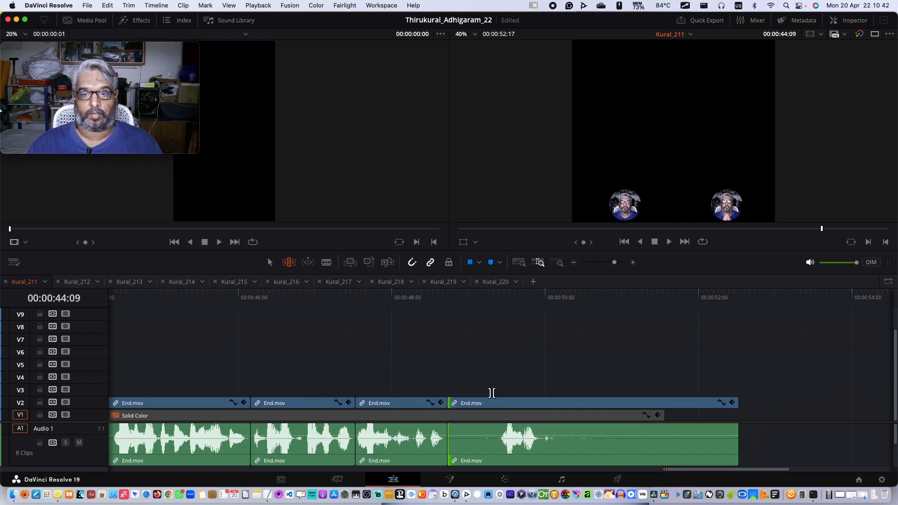
key(period)
key(period)
key(period)
key(period)
key(period)
key(period)
key(period)
key(period)
key(period)
key(period)
key(period)
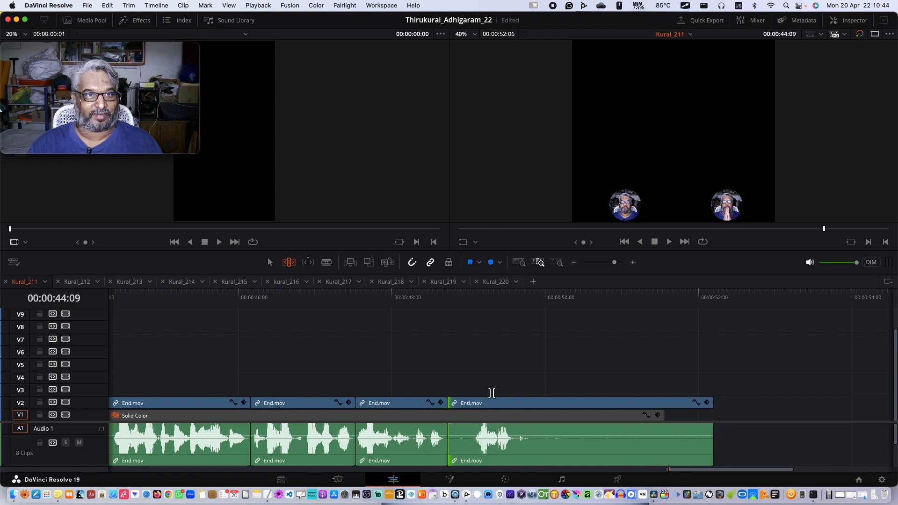
key(period)
key(period)
key(period)
key(period)
key(period)
key(period)
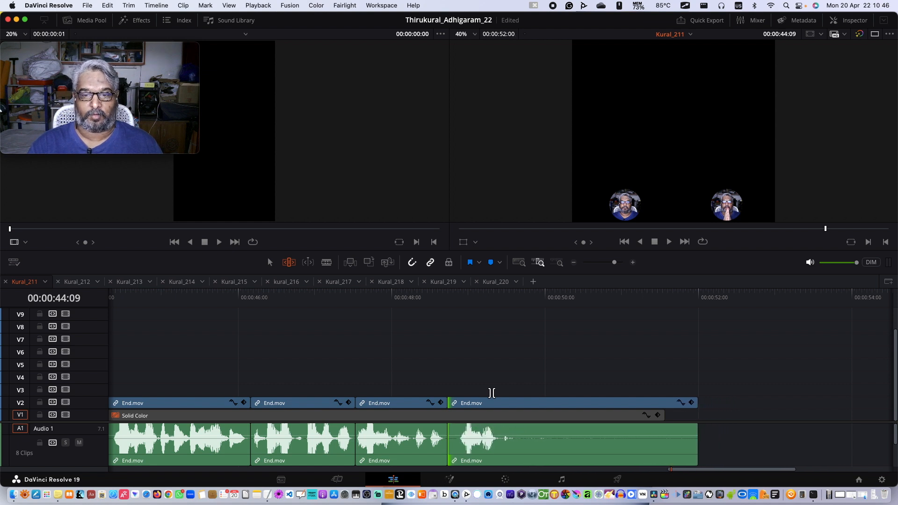
key(period)
key(period)
key(period)
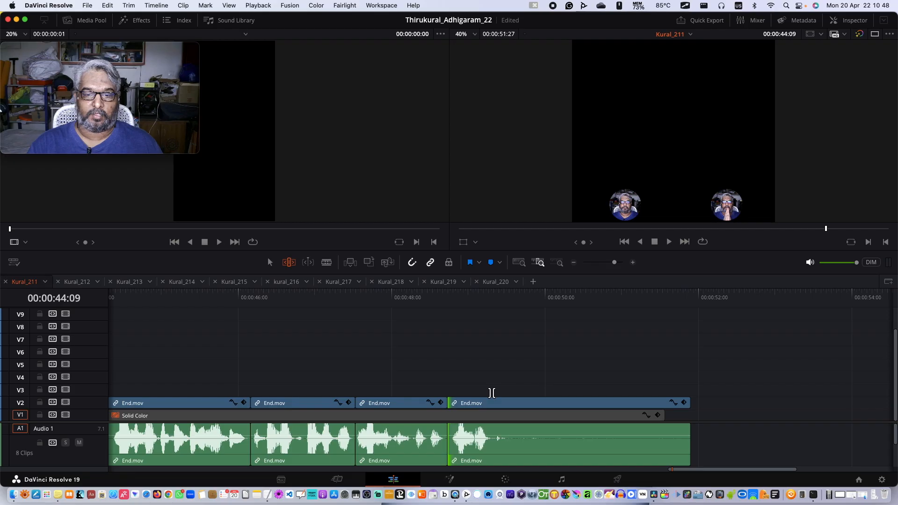
key(period)
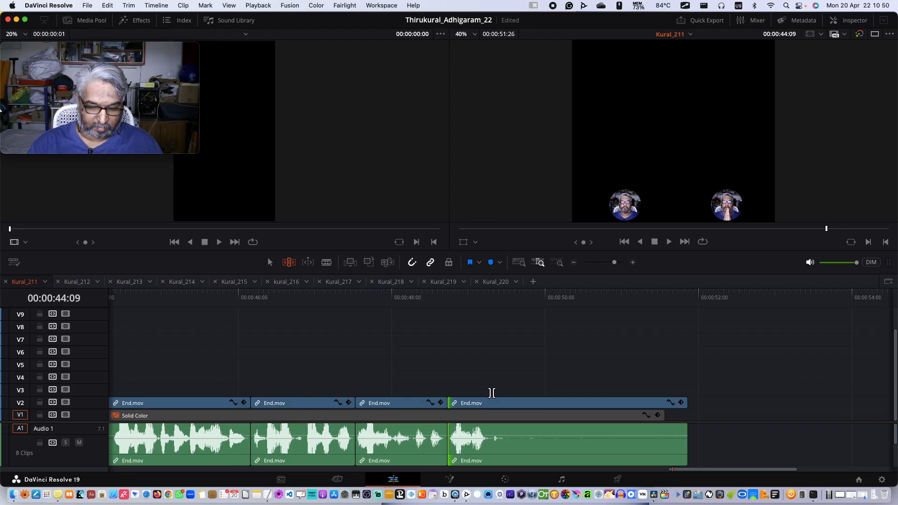
key(comma)
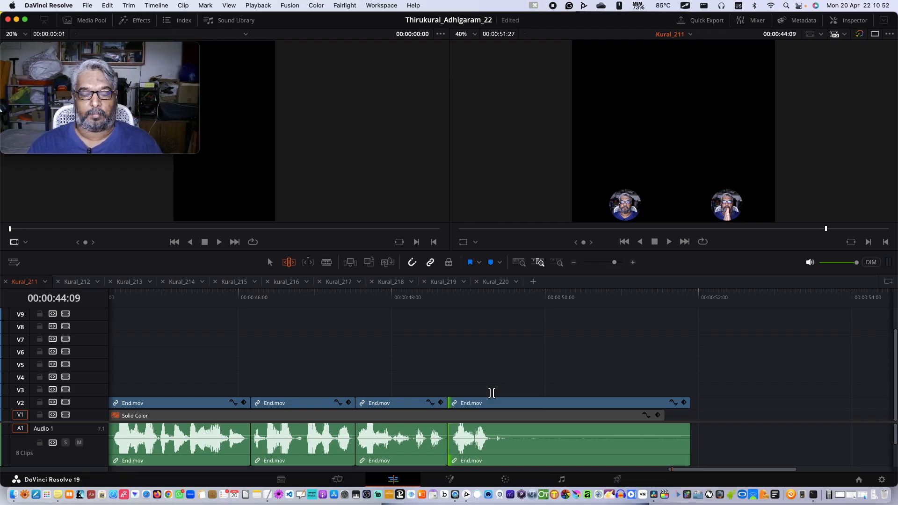
key(super+s)
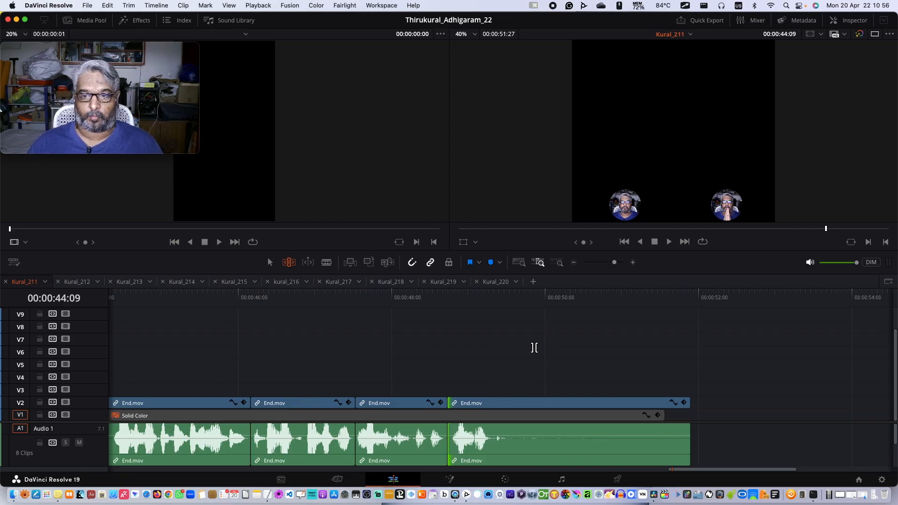
- Trim the end of the last End.mov piece to 00:00:50:01, removing the silent tail
click(529, 292)
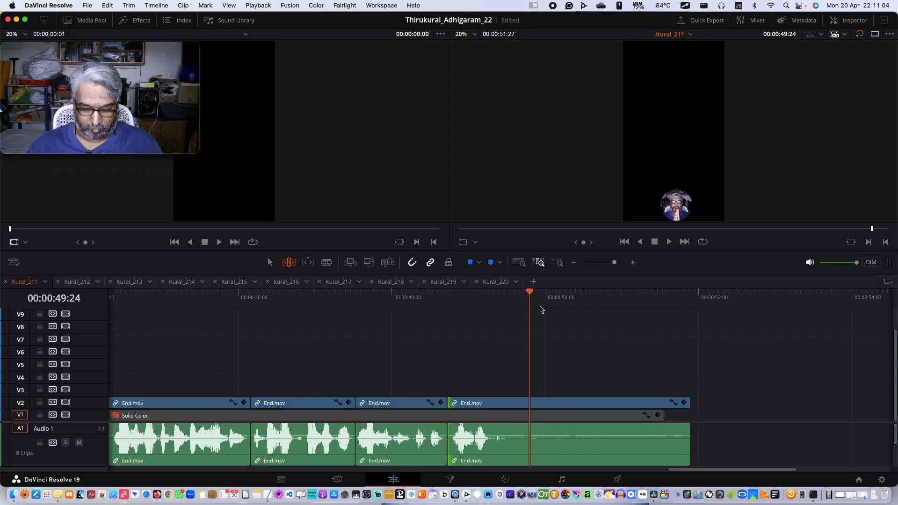
key(Right)
key(Right)
key(Right)
key(Right)
key(Right)
key(Right)
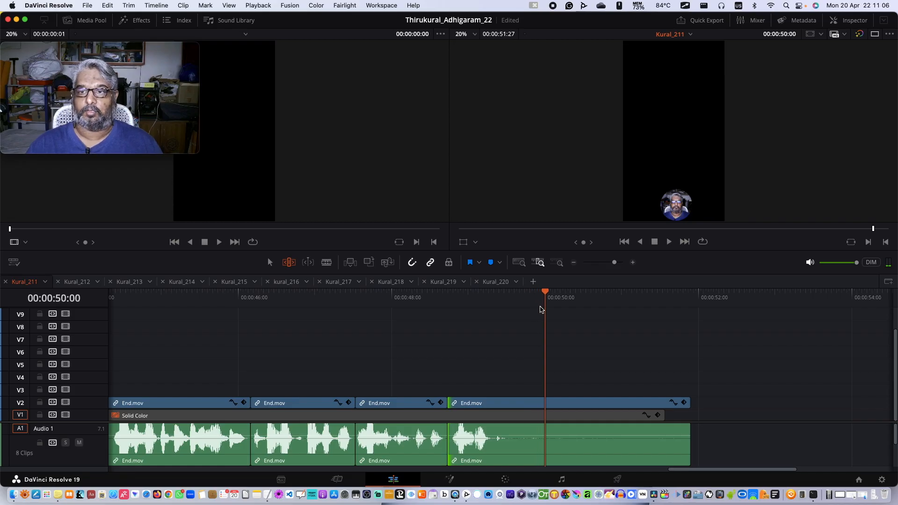
key(Right)
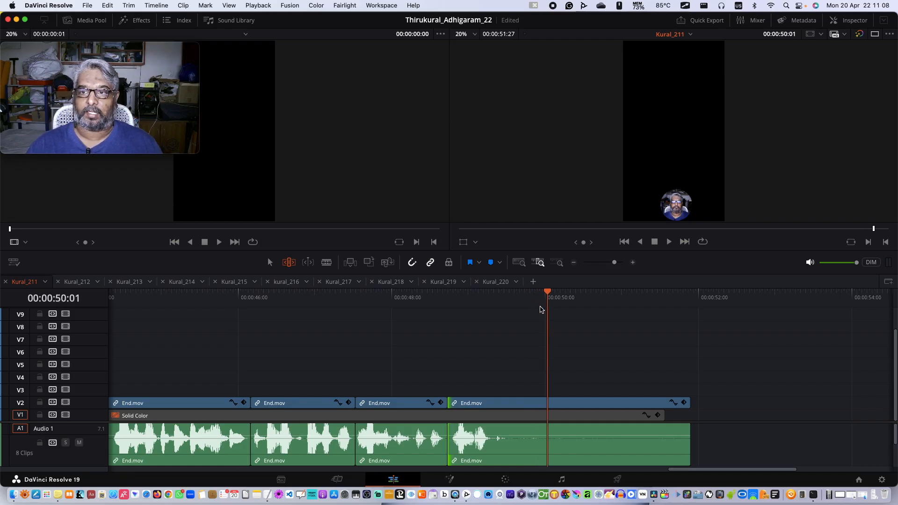
click(550, 403)
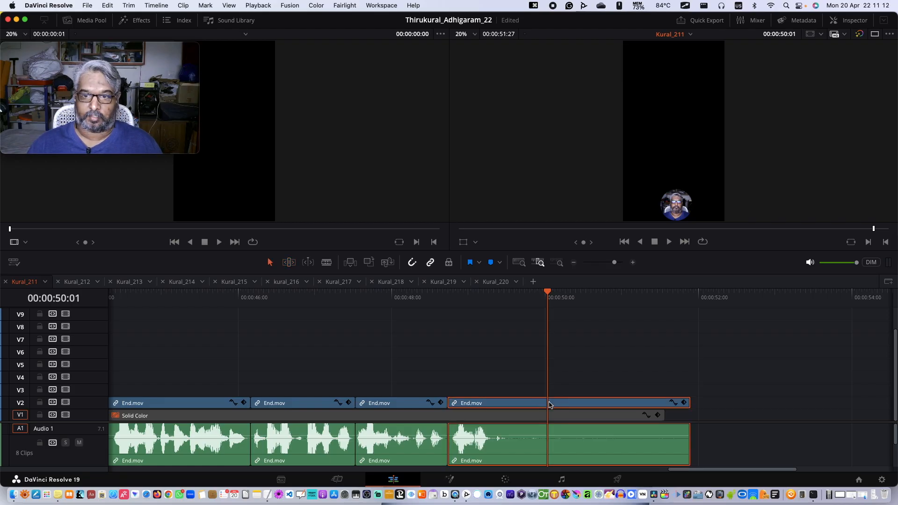
key(shift+super+bracketright)
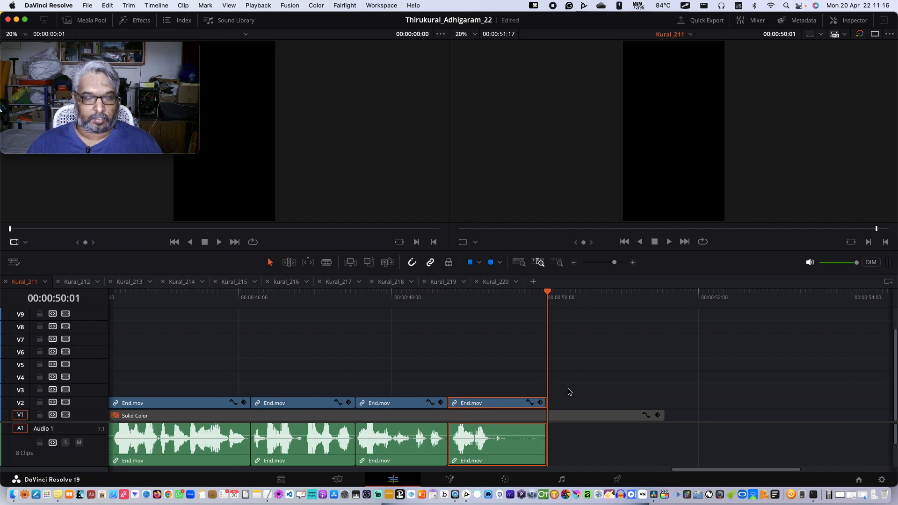
- Play the timeline from just before the end of Kural_211.mov through the End.mov pieces to check the joins
scroll(441, 386, left, 3)
scroll(441, 386, left, 1)
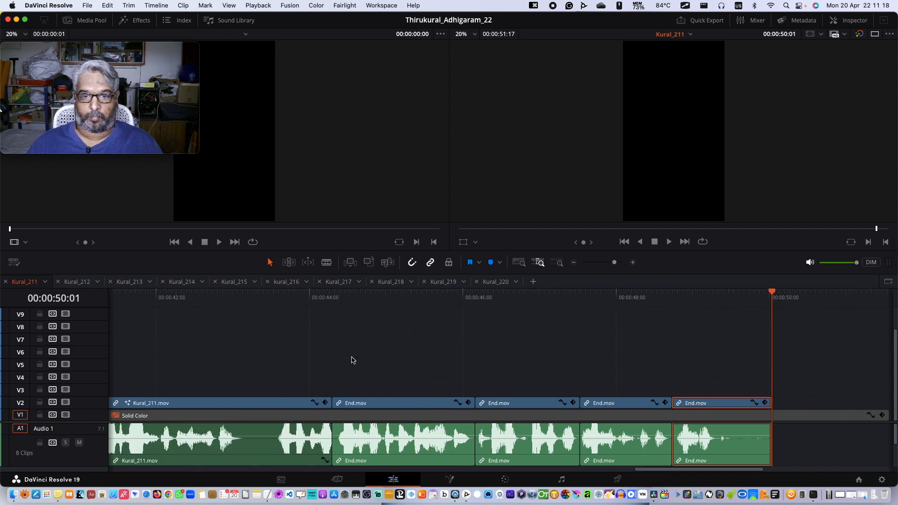
click(322, 295)
key(space)
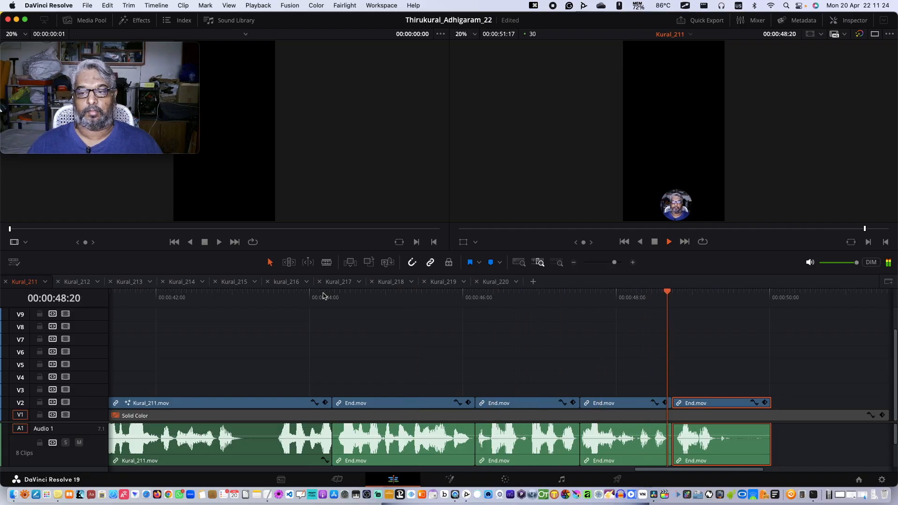
key(space)
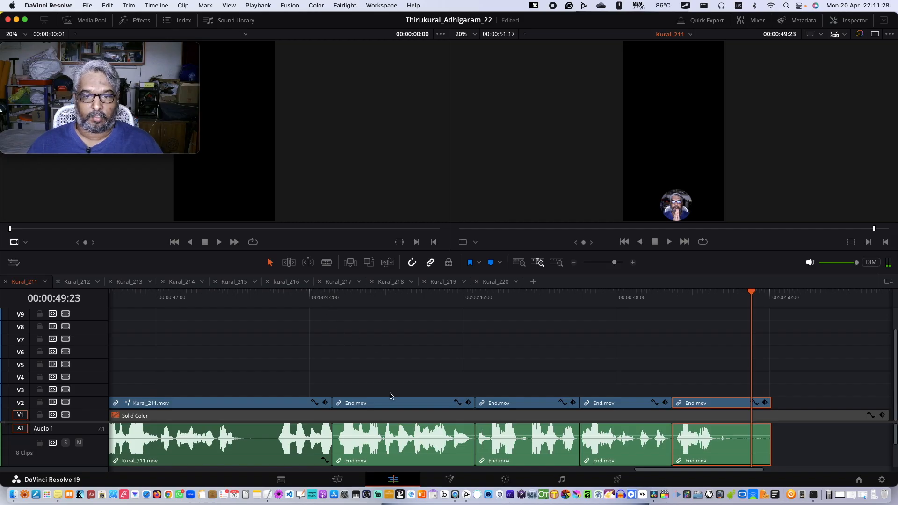
- Lower the audio level of the four End.mov clips
drag(394, 436, 396, 446)
drag(516, 436, 515, 444)
drag(633, 436, 632, 445)
drag(710, 436, 709, 438)
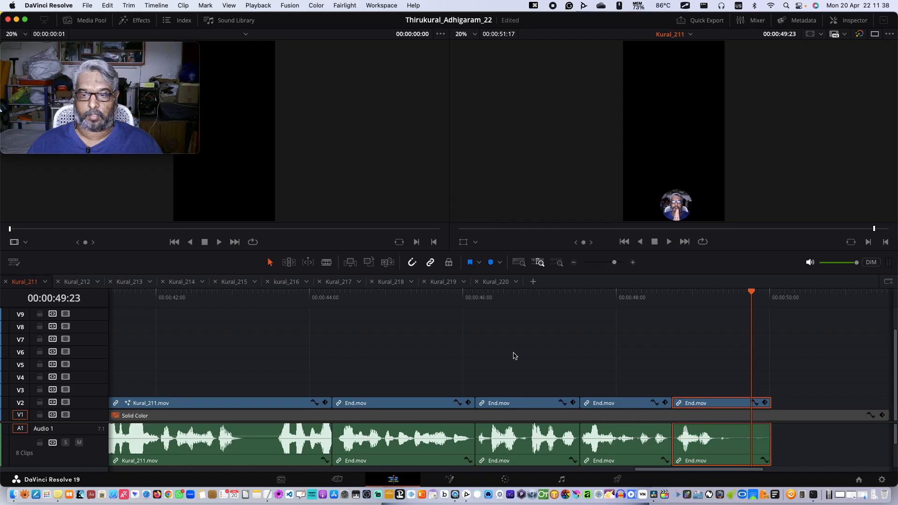
- Place the playhead at 00:00:05:11, in the first spoken phrase of Kural_211.mov
scroll(443, 352, left, 10)
scroll(443, 352, left, 10)
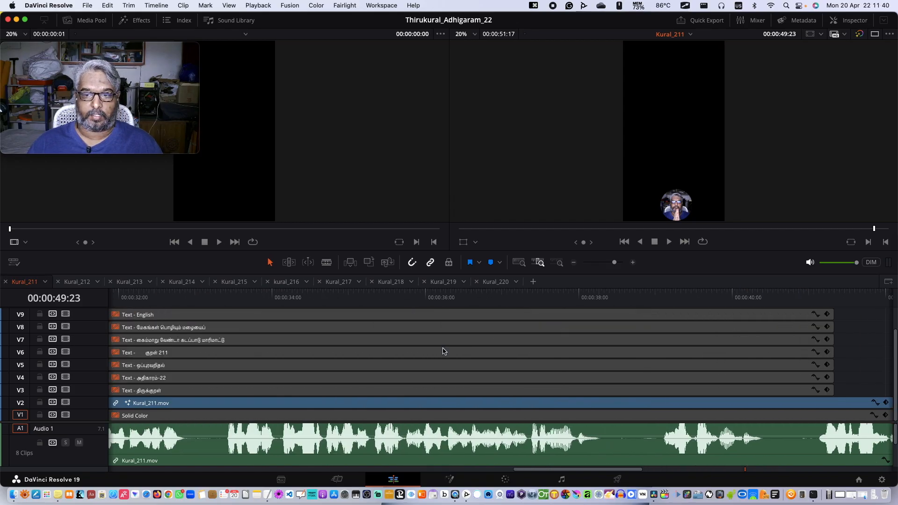
scroll(443, 352, left, 12)
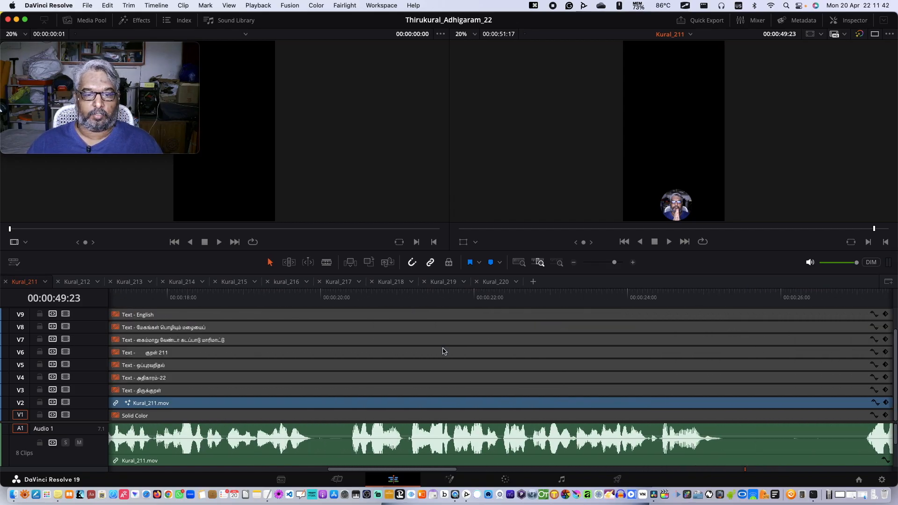
scroll(444, 352, left, 3)
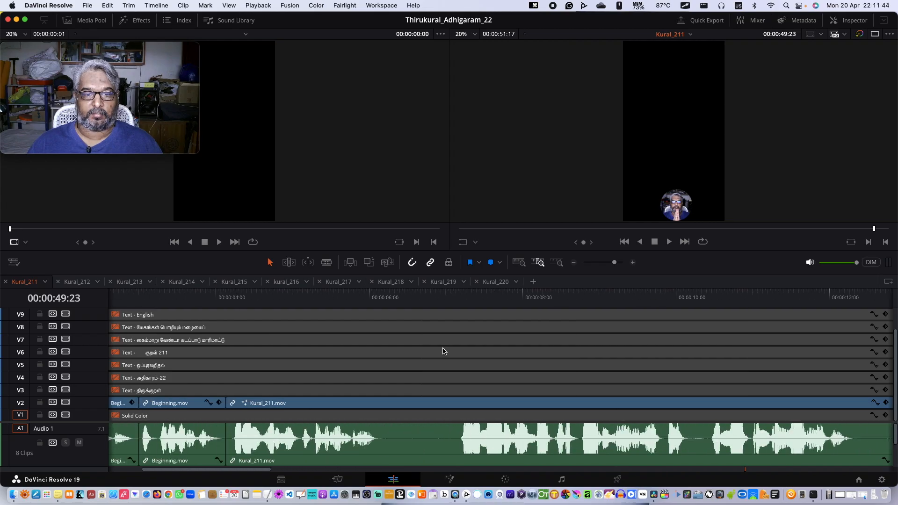
click(519, 262)
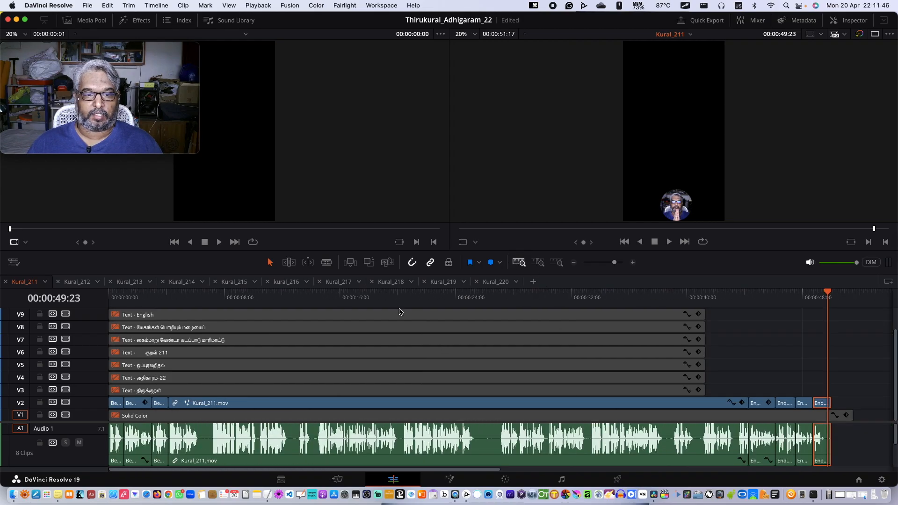
click(186, 295)
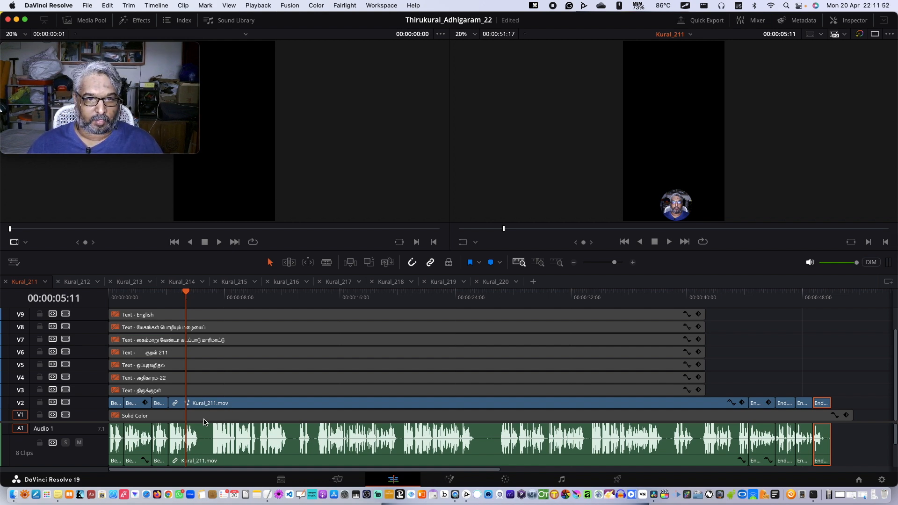
- Cut out the silence in Kural_211.mov from about 00:00:06:05 to 00:00:07:05 and close the gap
scroll(500, 452, up, 5)
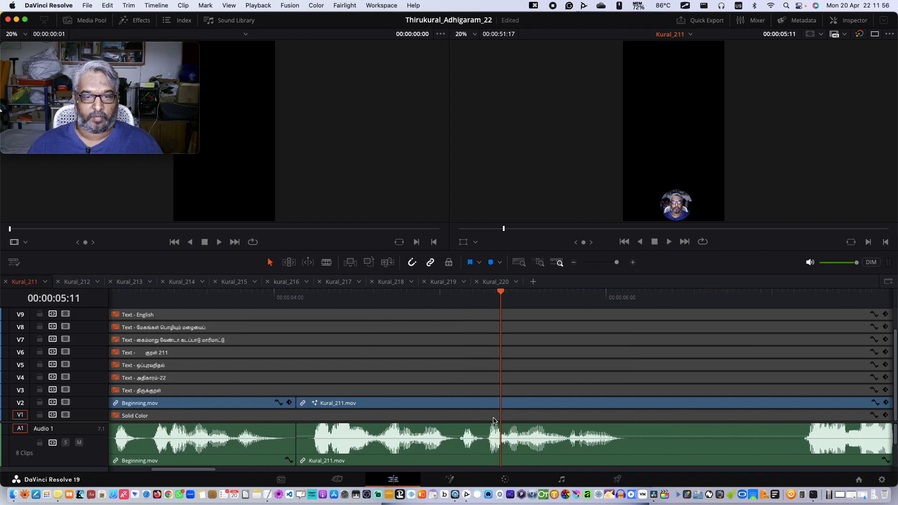
scroll(495, 420, right, 10)
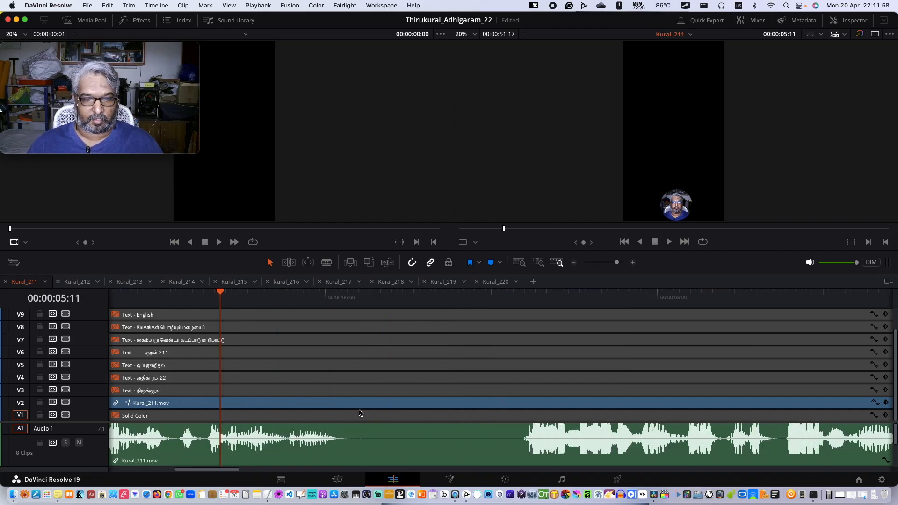
key(b)
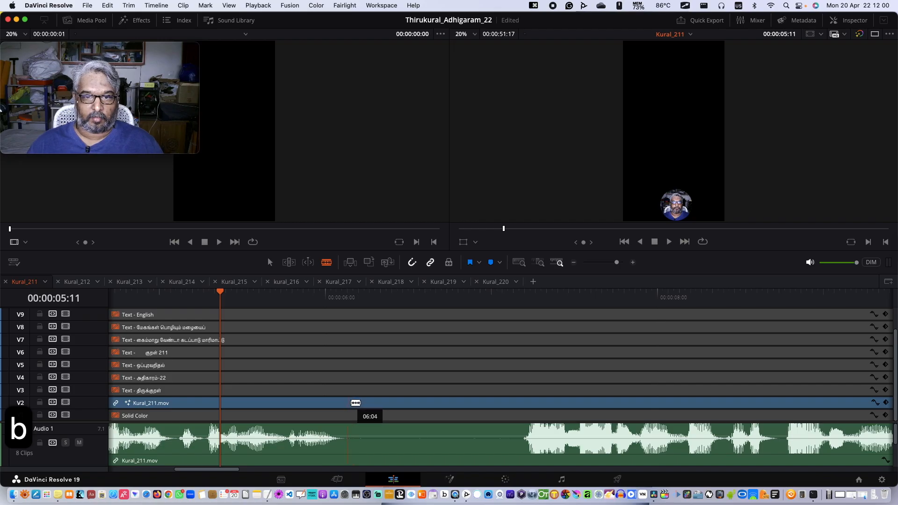
click(356, 403)
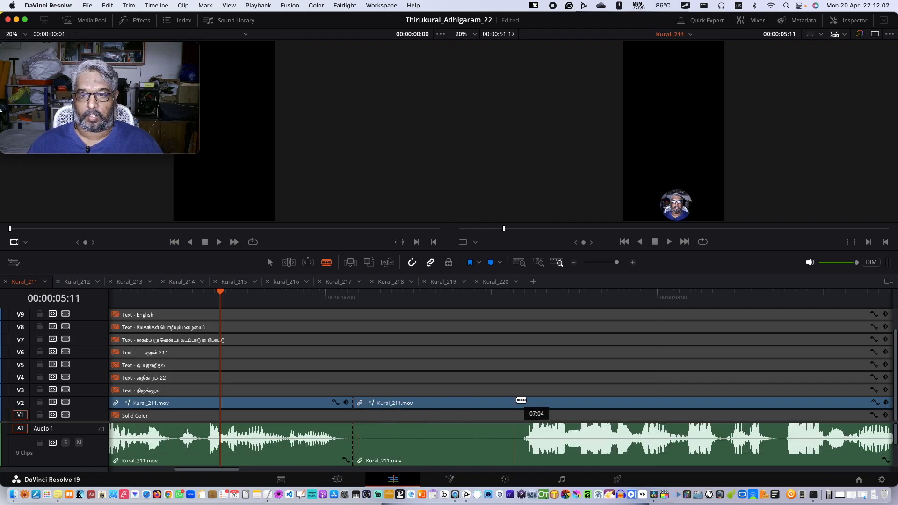
click(519, 402)
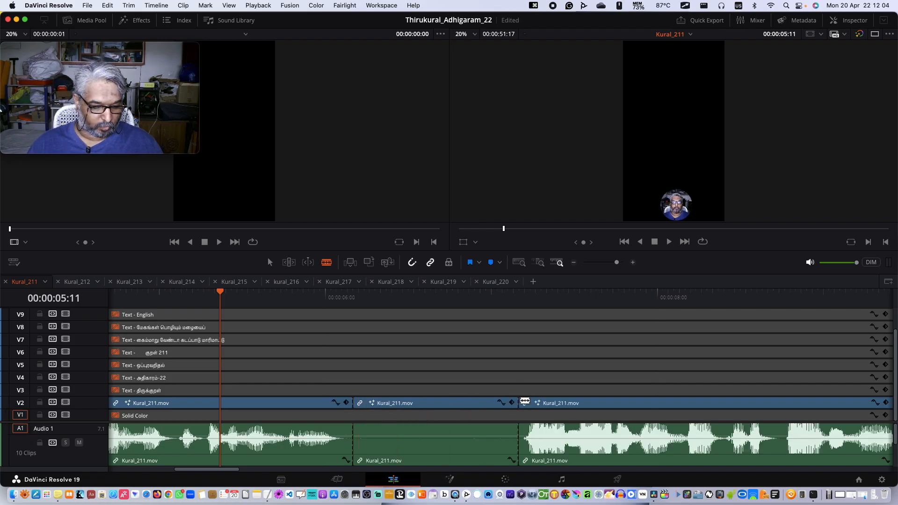
key(a)
click(446, 402)
key(Delete)
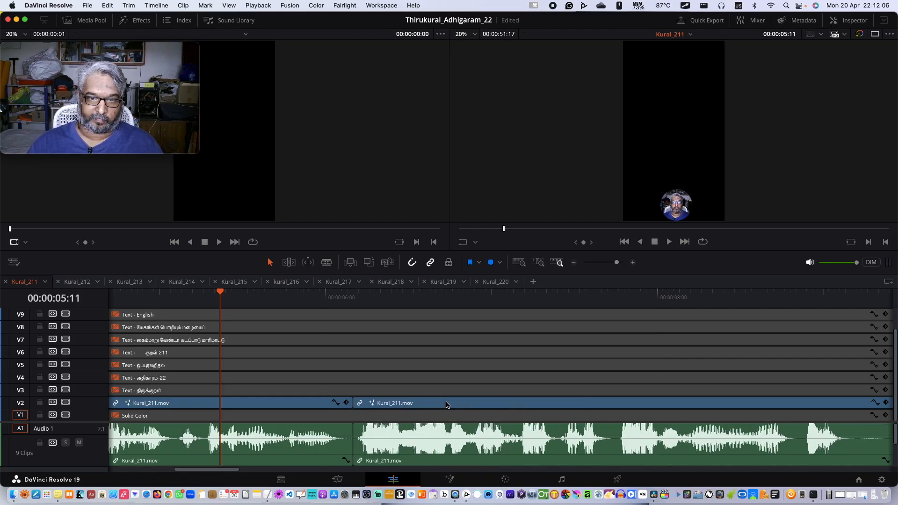
- Remove the short pause in Kural_211.mov between about 00:00:09:06 and 00:00:09:13, closing the gap
scroll(473, 428, right, 5)
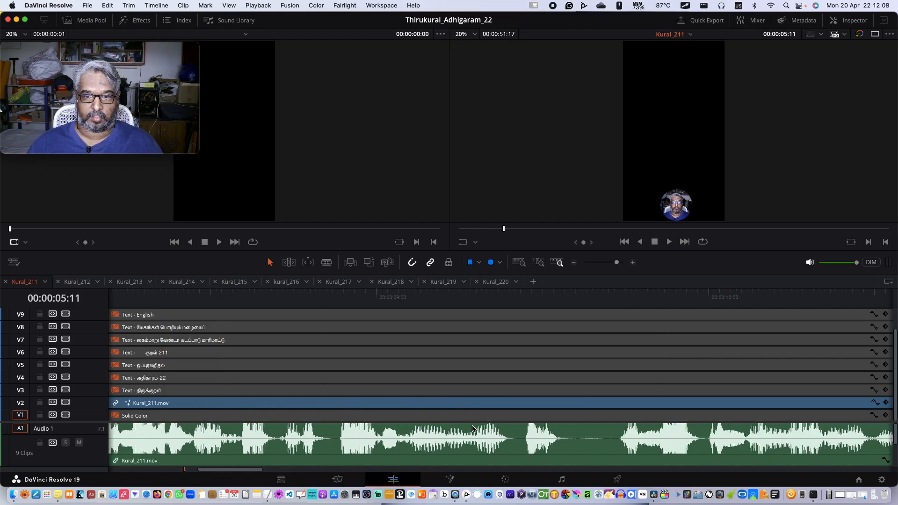
scroll(473, 429, right, 1)
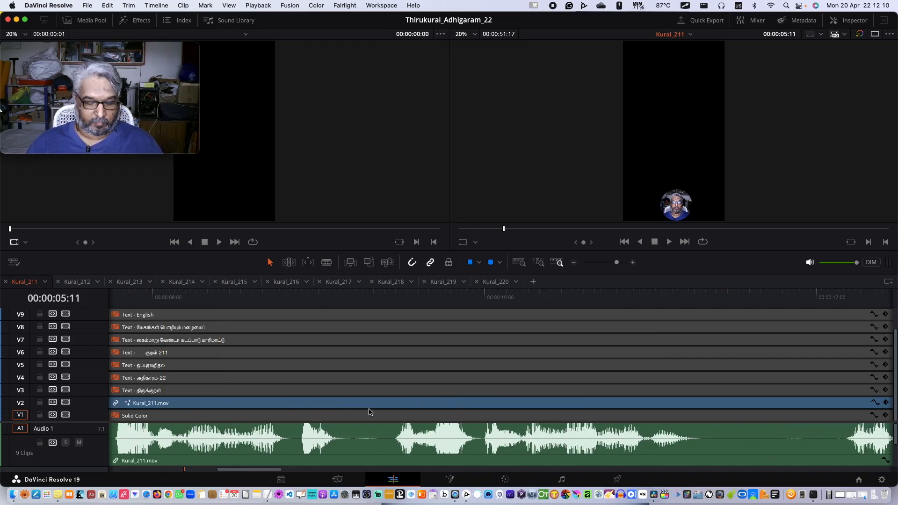
key(b)
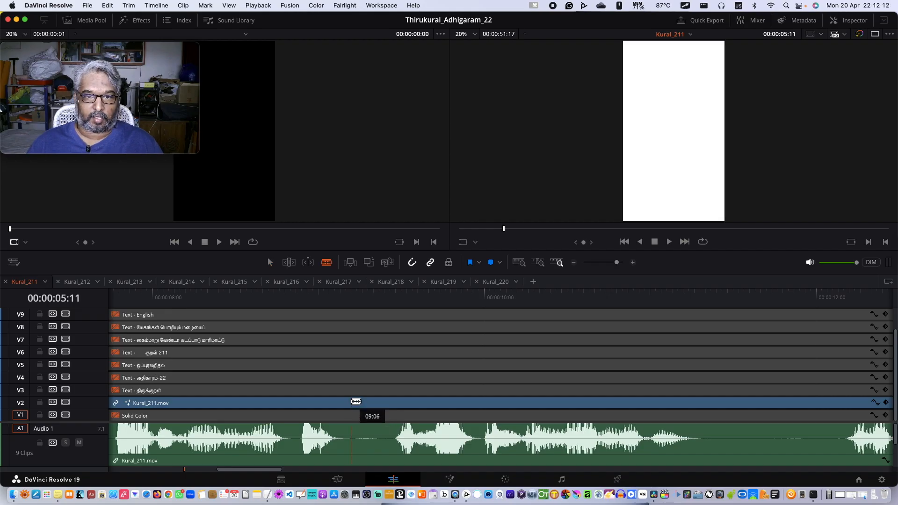
click(351, 402)
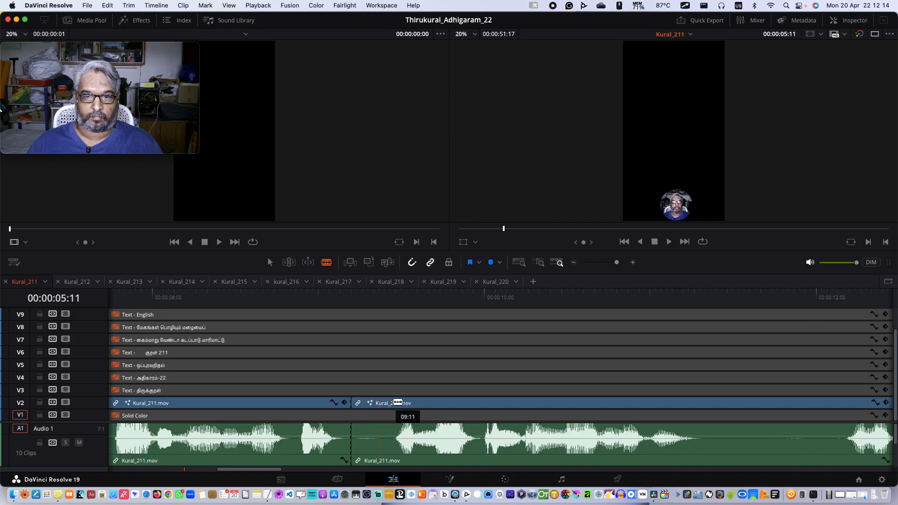
click(389, 402)
key(a)
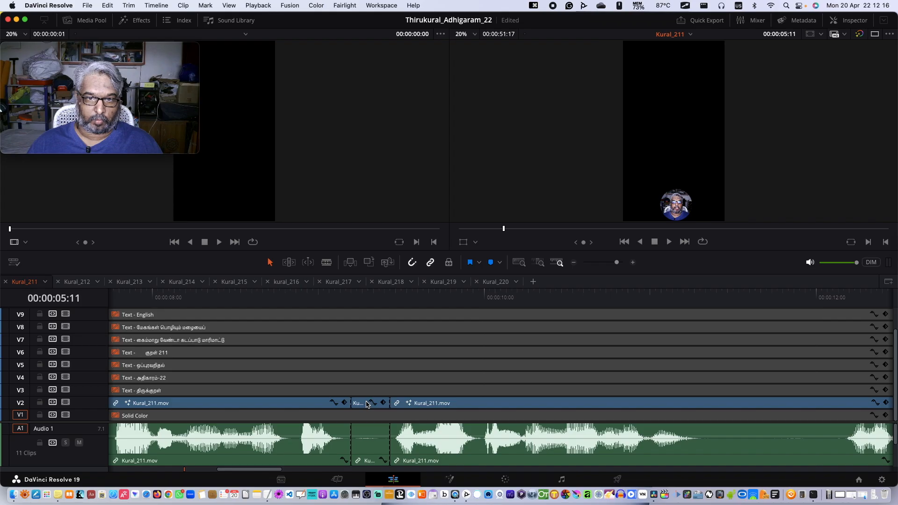
click(360, 405)
key(Delete)
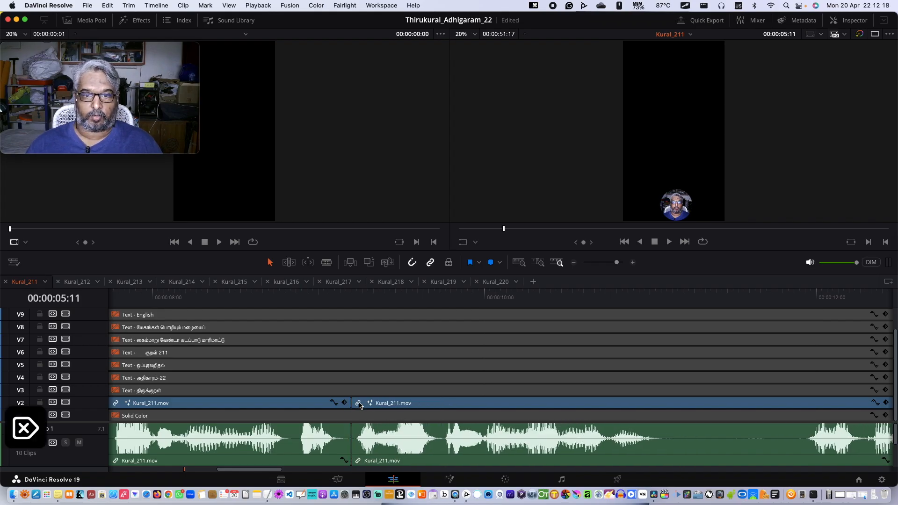
- Blade Kural_211.mov at about 00:00:11:03 and 00:00:11:27 and ripple-delete the silent piece between the cuts
scroll(395, 417, right, 5)
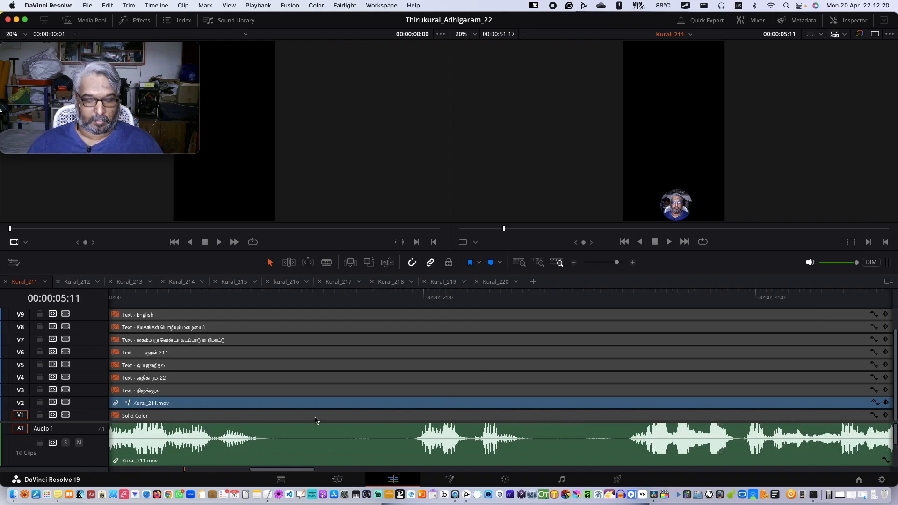
key(b)
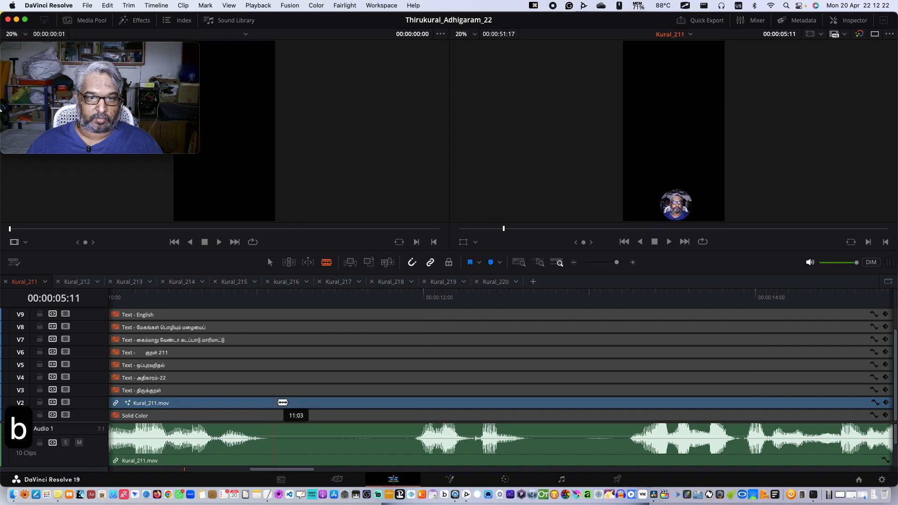
click(279, 402)
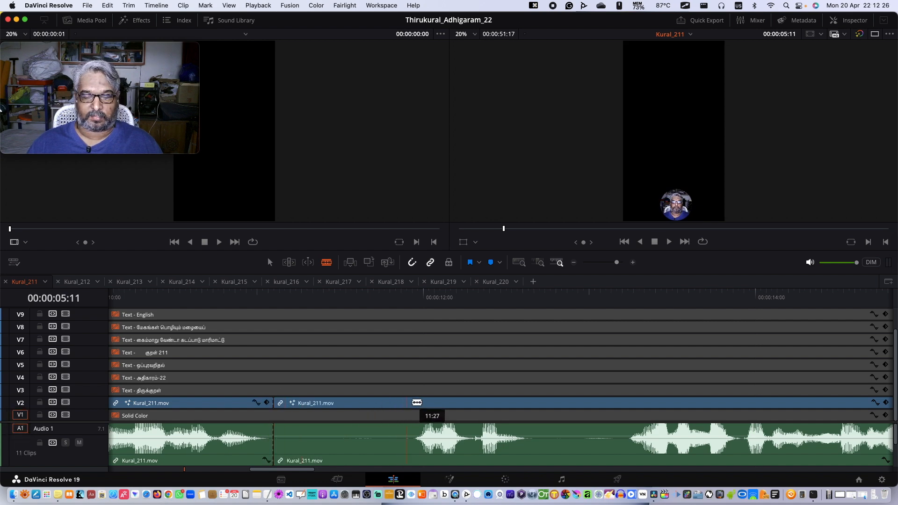
click(406, 402)
key(a)
click(356, 404)
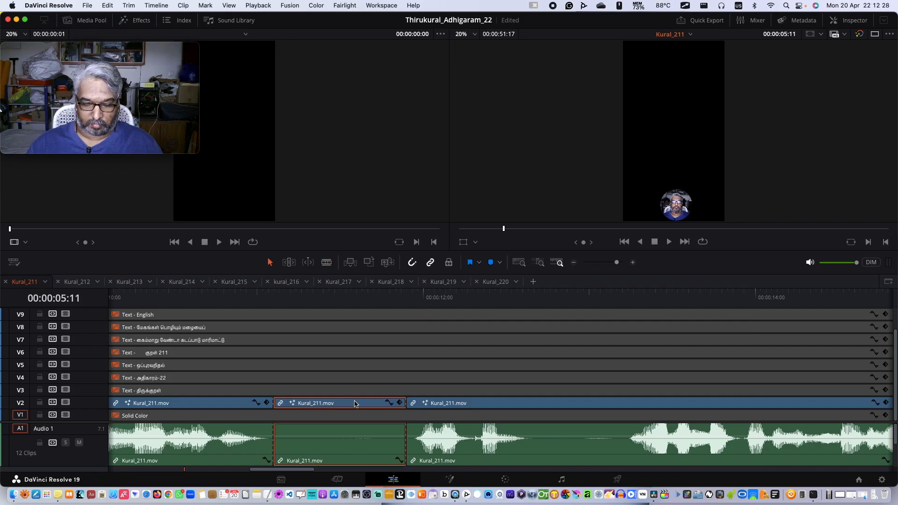
key(BackSpace)
- Ripple-delete the silence in Kural_211.mov from about 00:00:11:26 to 00:00:12:12, just after the short phrase
key(b)
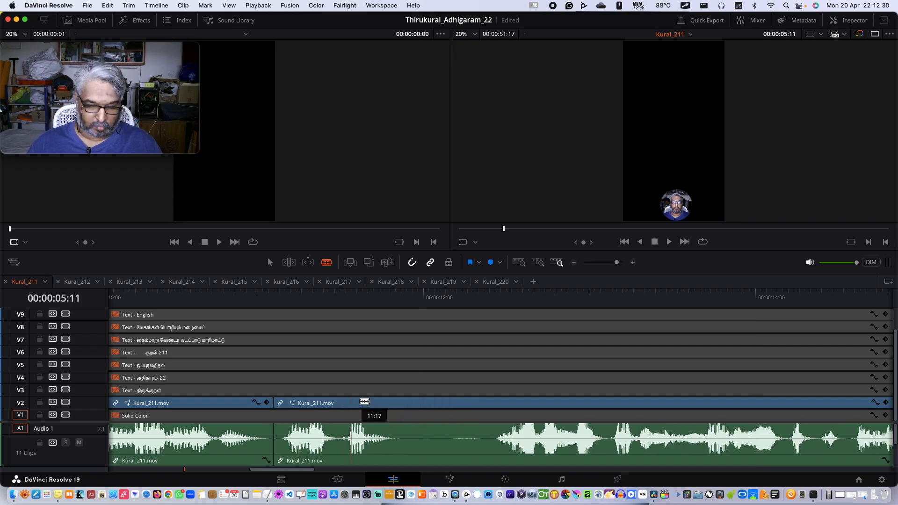
click(408, 402)
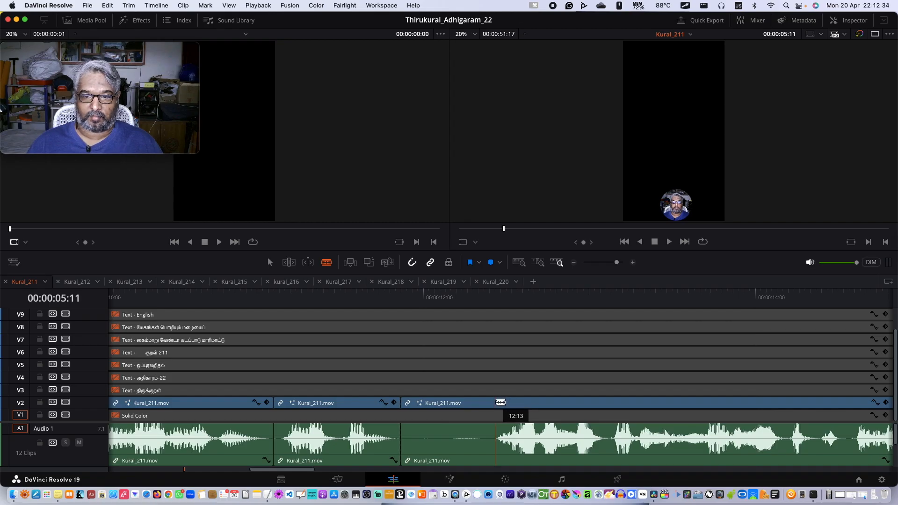
click(497, 402)
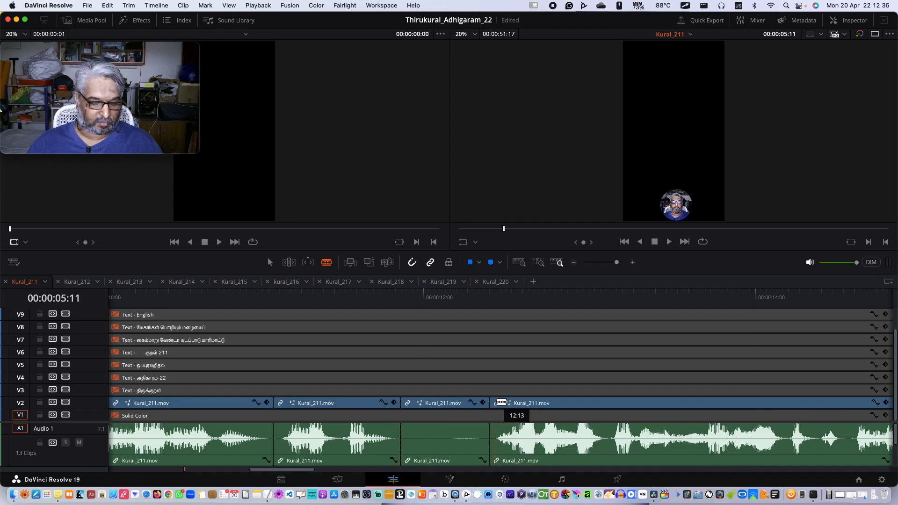
key(a)
click(440, 404)
key(BackSpace)
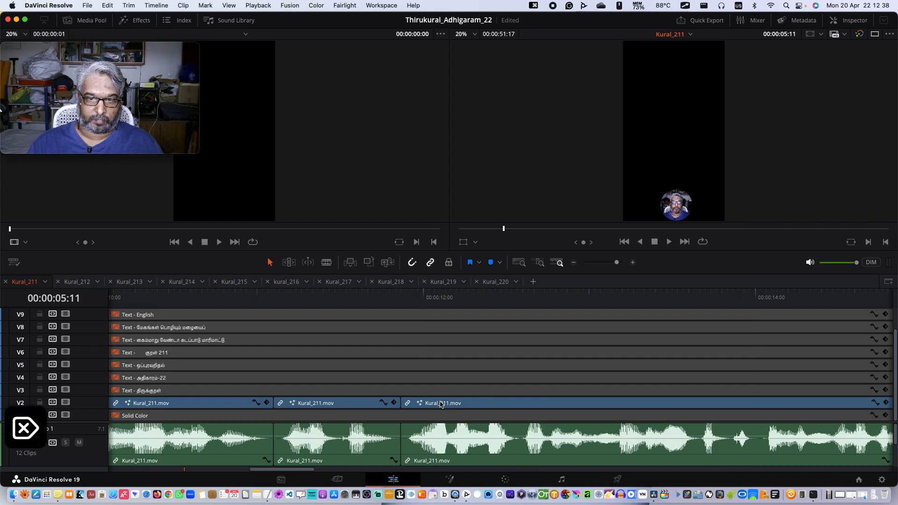
- Cut Kural_211.mov around the pause from about 00:00:17:10 to 00:00:17:24 and ripple-delete that piece
scroll(435, 434, right, 5)
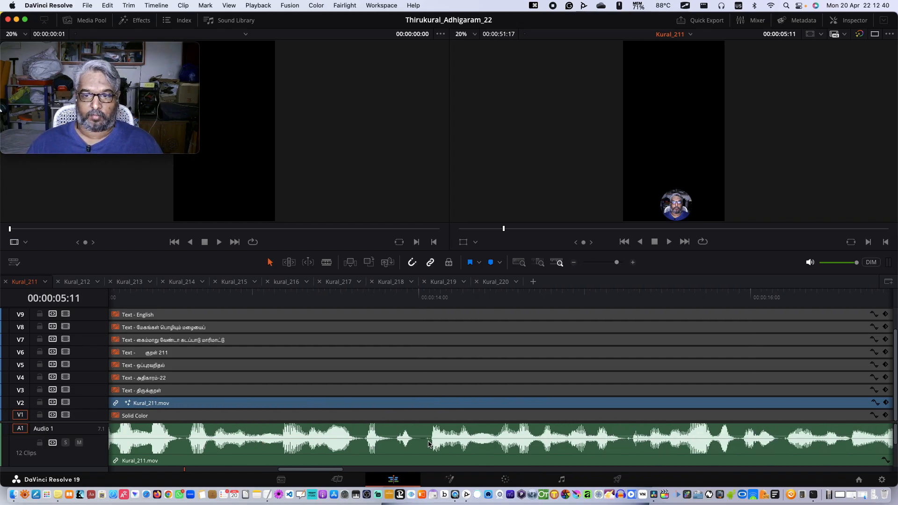
scroll(428, 443, right, 10)
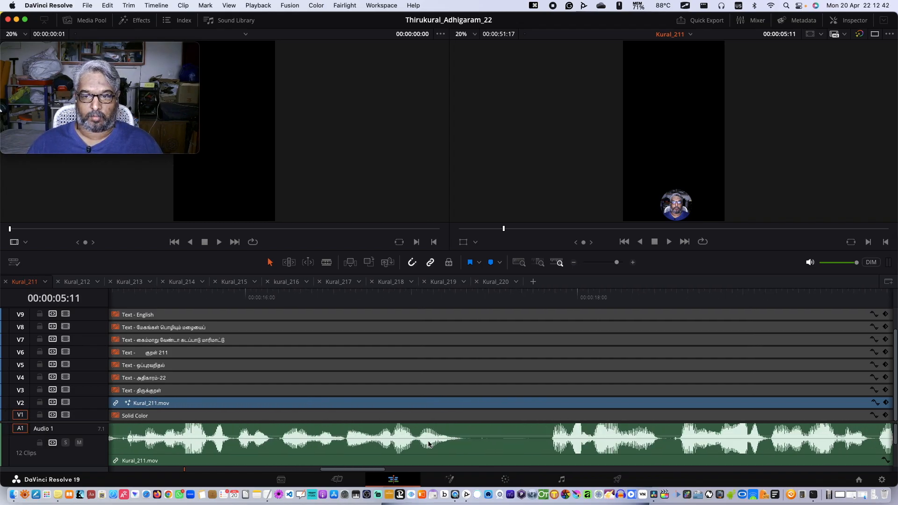
key(b)
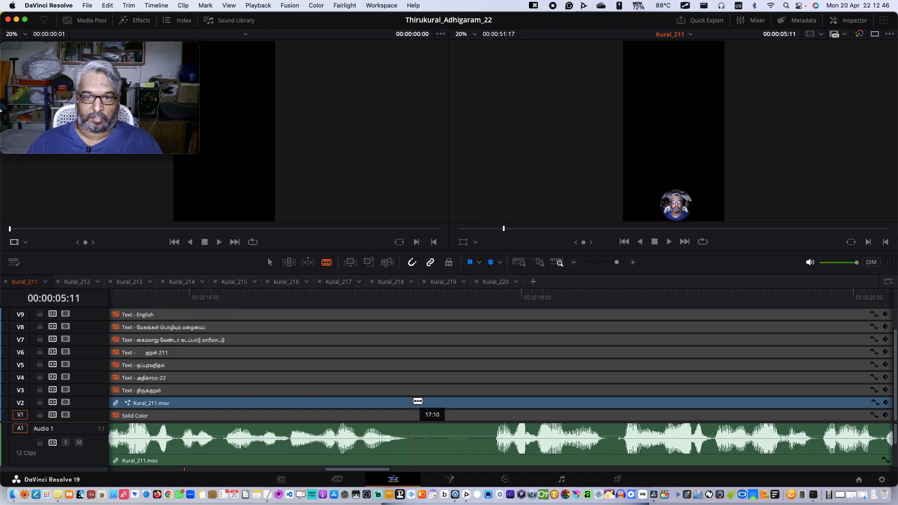
click(416, 402)
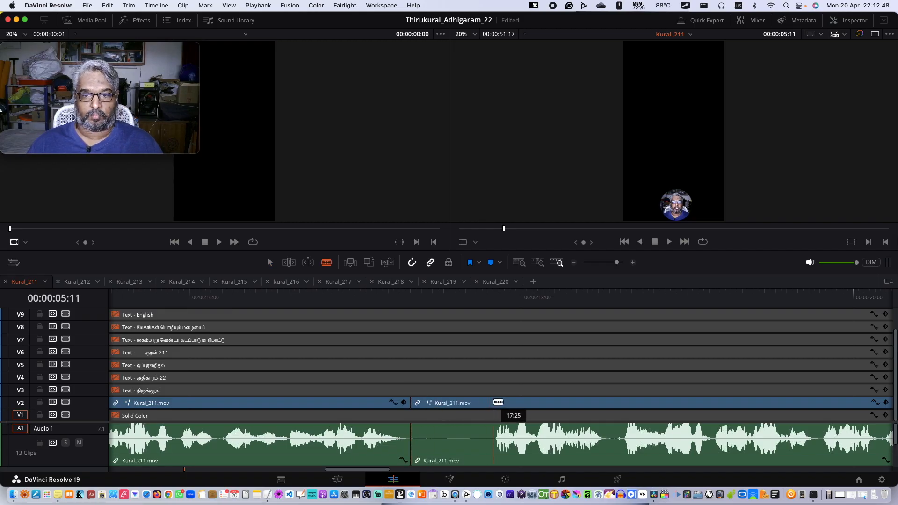
click(498, 402)
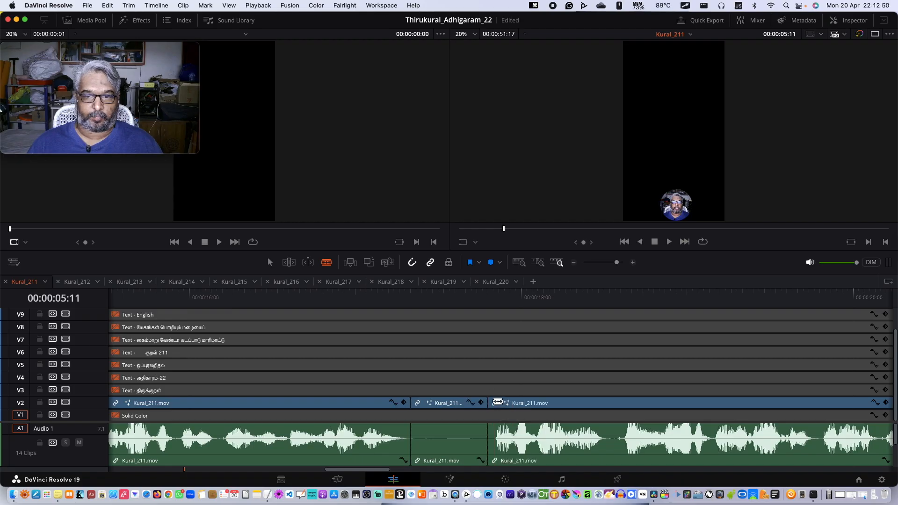
key(a)
click(440, 403)
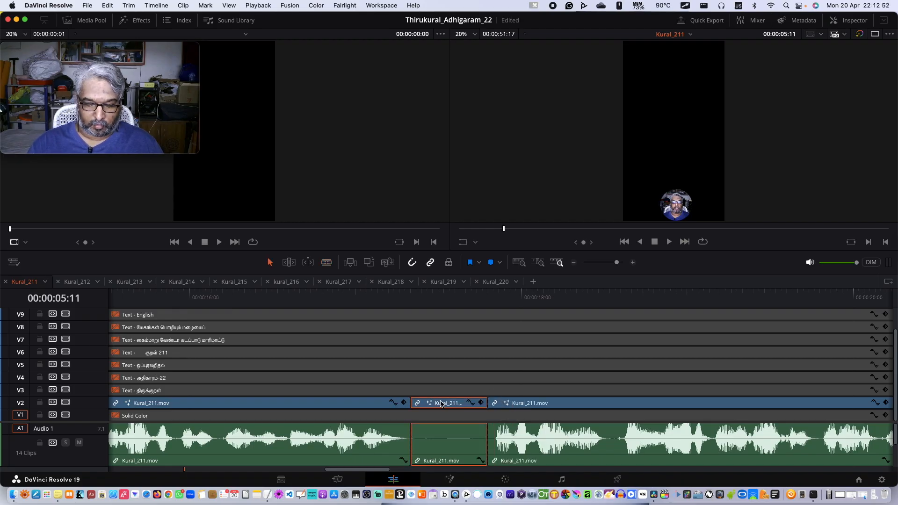
key(shift+BackSpace)
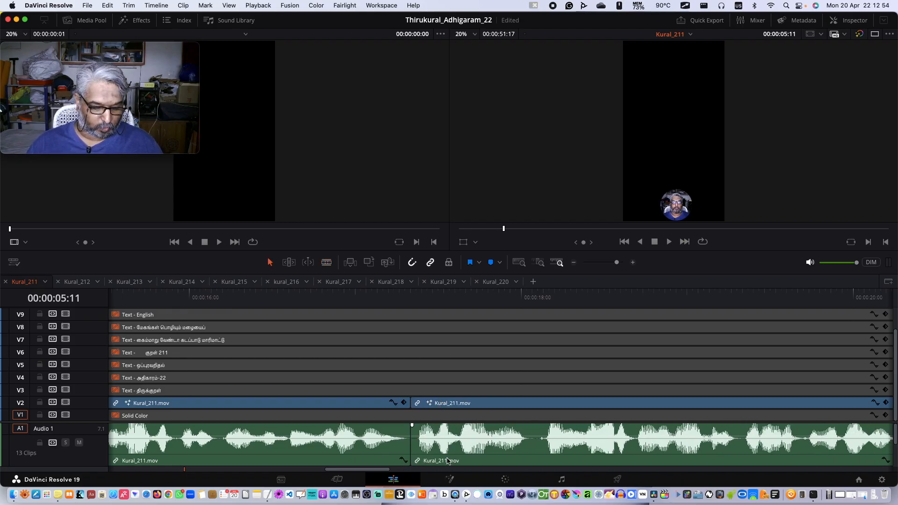
- Blade Kural_211.mov at about 00:00:22:07 and 00:00:24:01 and ripple-delete the silent piece between the cuts
scroll(447, 461, right, 10)
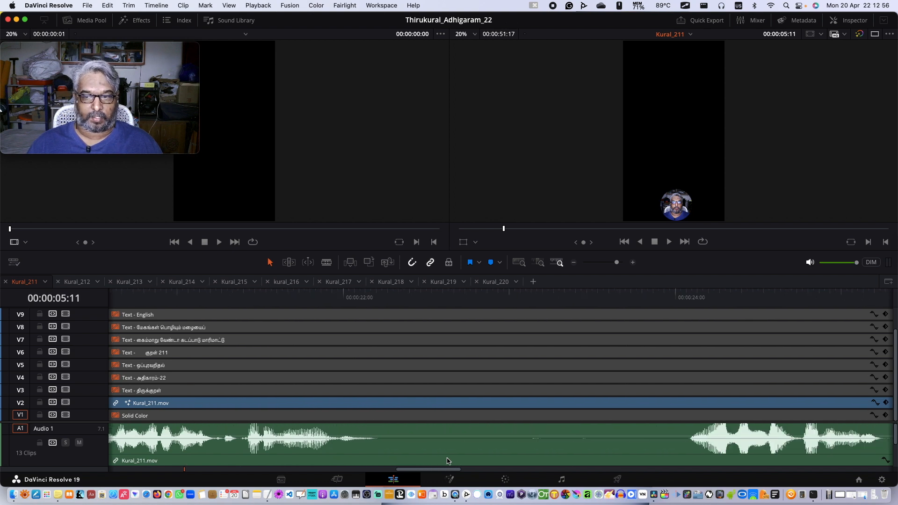
key(b)
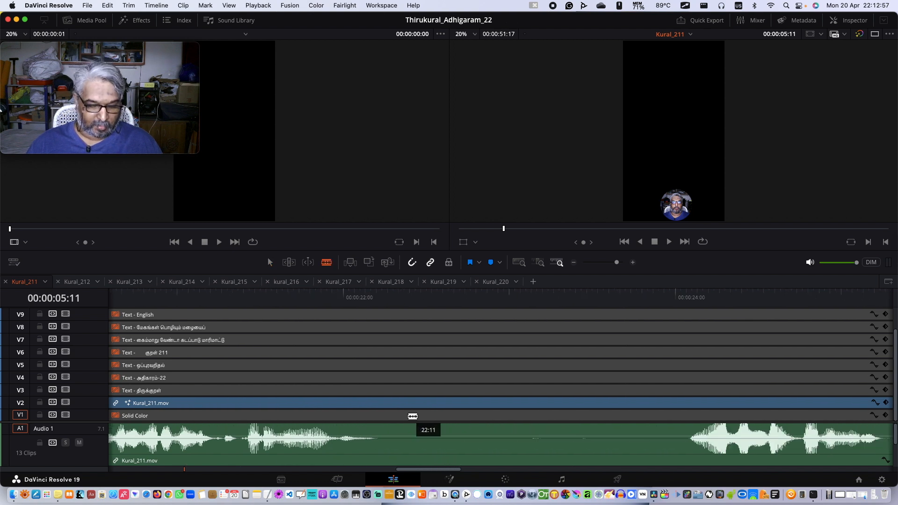
click(389, 402)
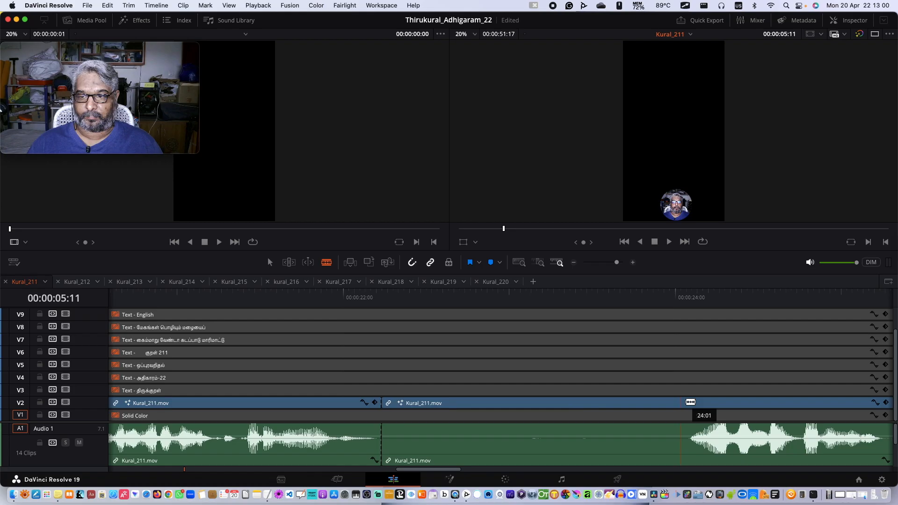
click(686, 402)
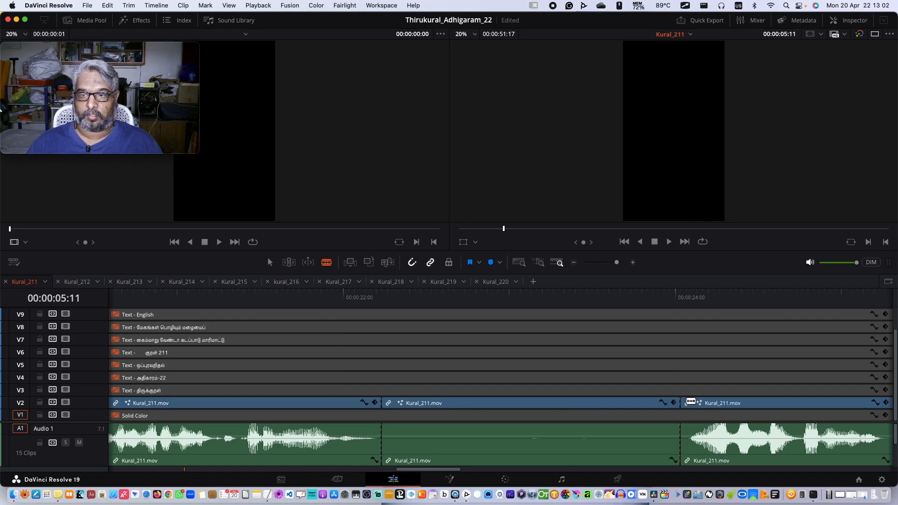
key(a)
click(553, 403)
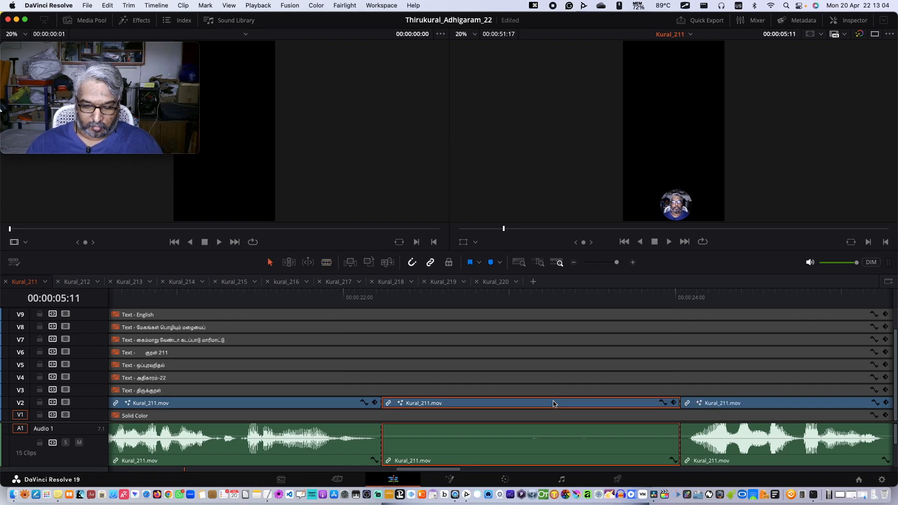
key(BackSpace)
- Remove the short pause in Kural_211.mov from about 00:00:25:10 to 00:00:25:18, closing the gap
scroll(535, 428, right, 10)
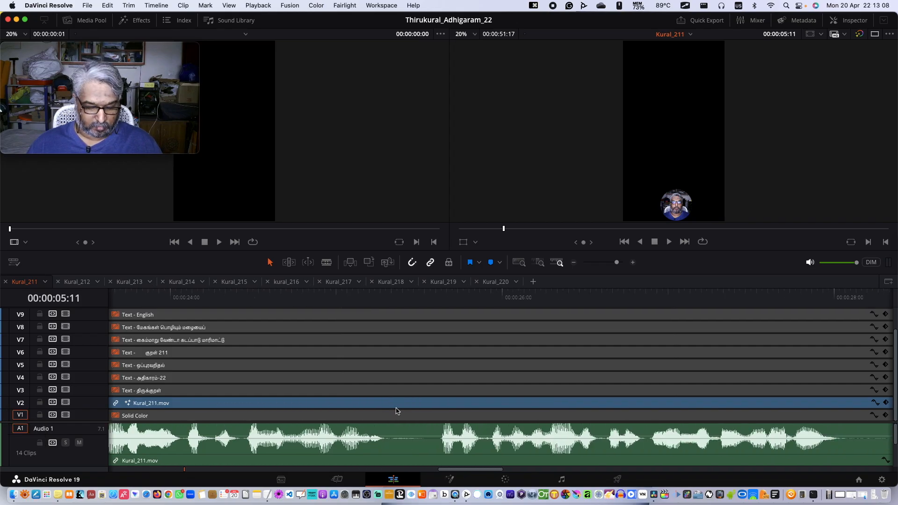
key(b)
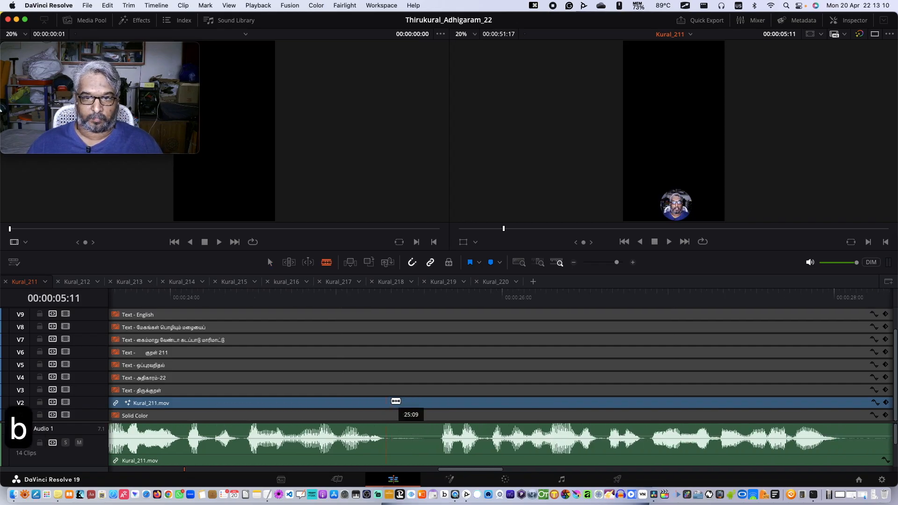
click(392, 402)
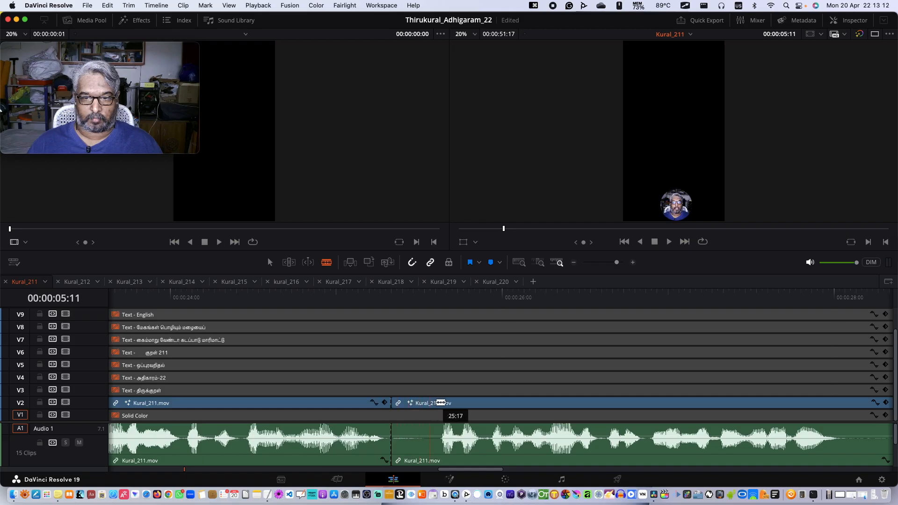
click(440, 402)
key(a)
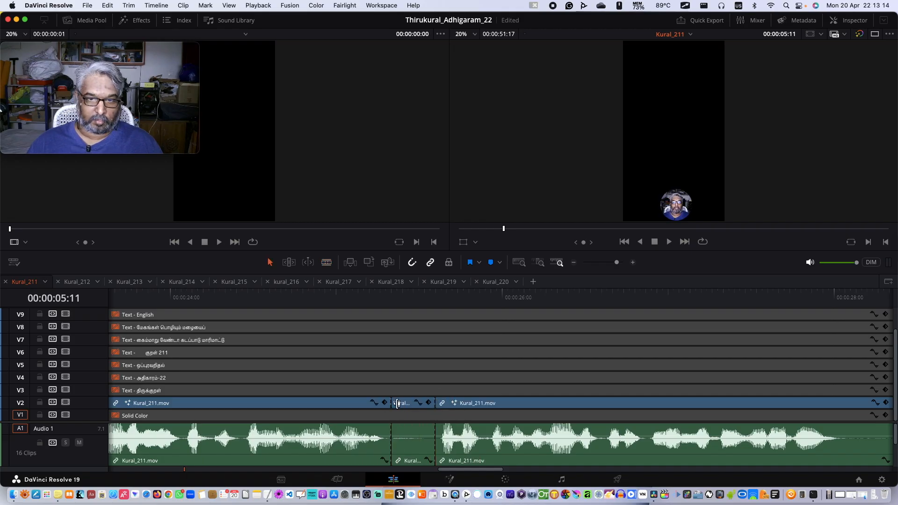
click(400, 402)
key(shift+BackSpace)
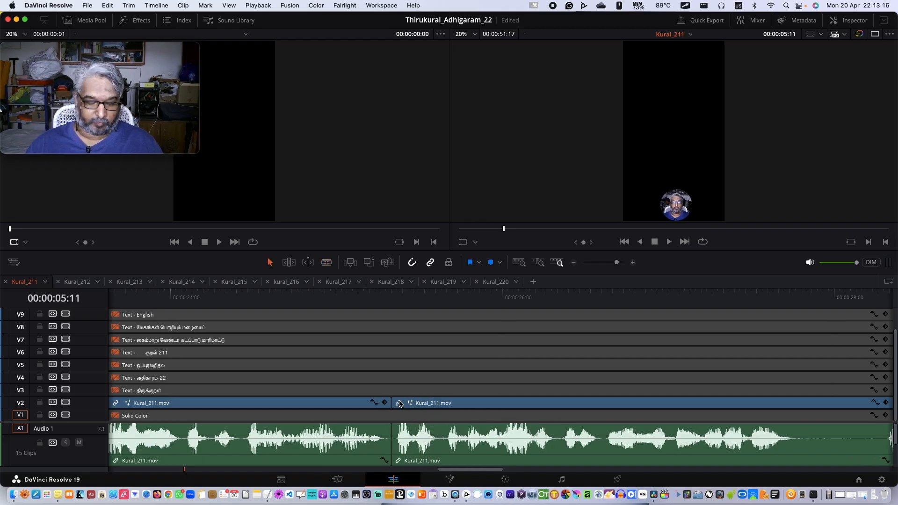
- Cut Kural_211.mov around the pause from about 00:00:27:23 to 00:00:28:09 and ripple-delete that piece
scroll(443, 441, right, 10)
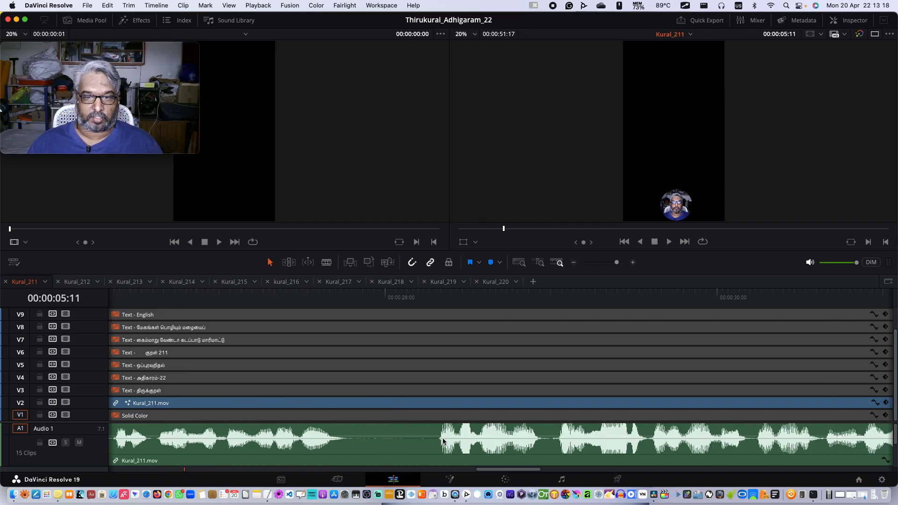
key(b)
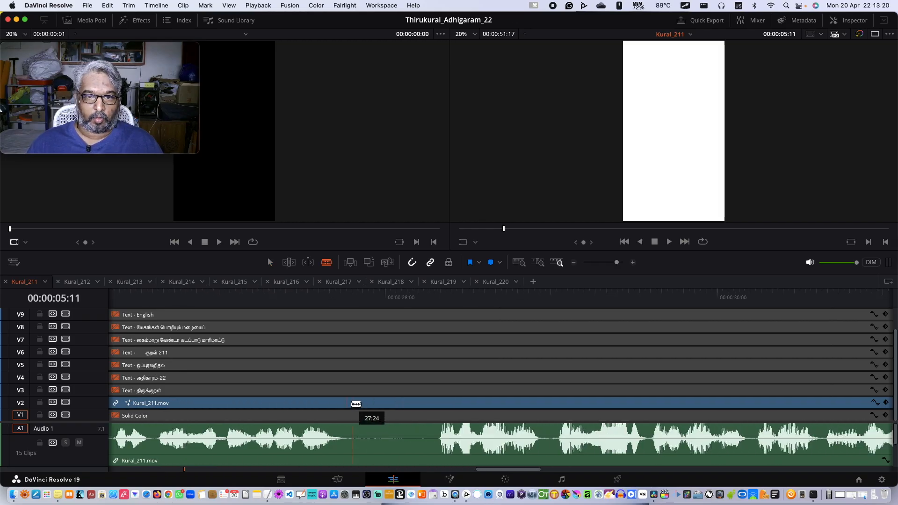
click(354, 403)
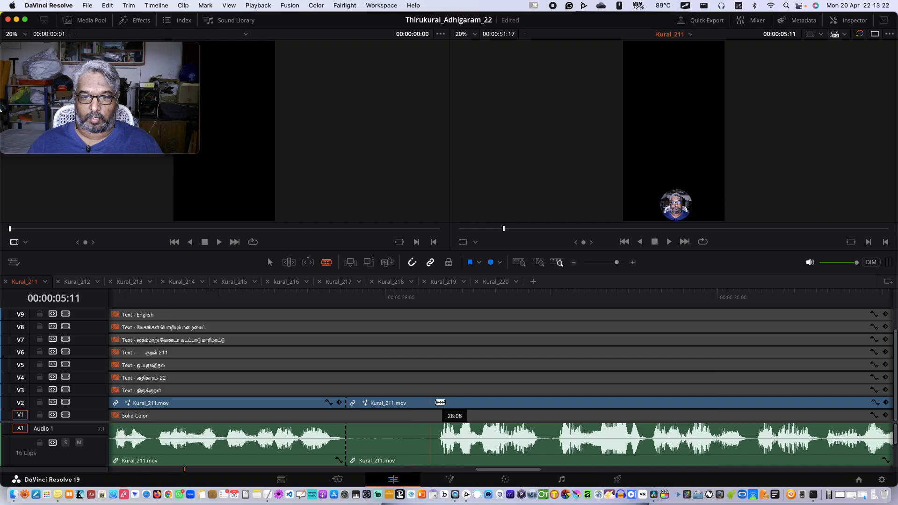
click(442, 402)
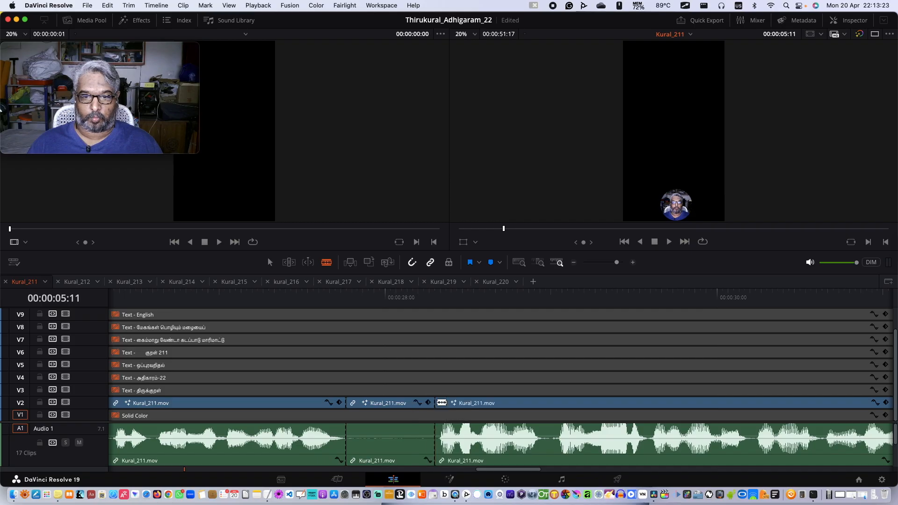
key(a)
click(375, 404)
key(BackSpace)
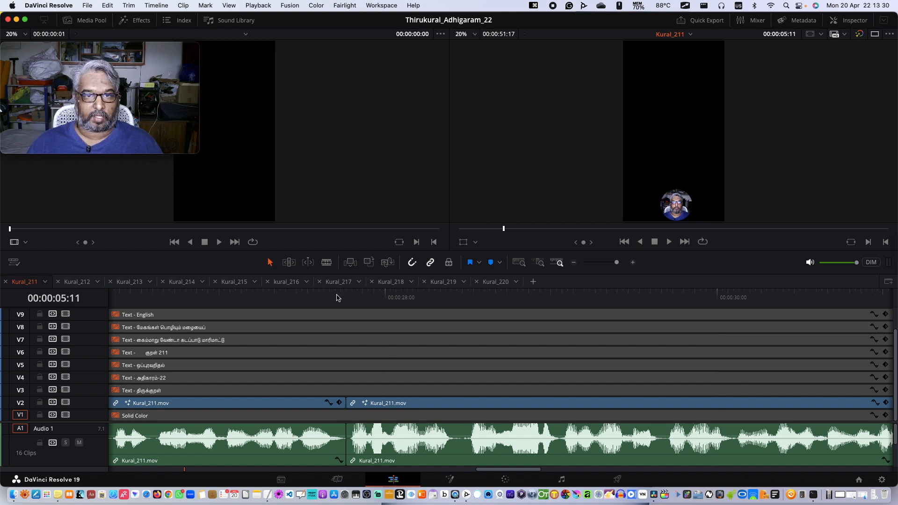
- Ripple-trim the edit point of Kural_211.mov near 00:00:27:23 one frame later overall
key(t)
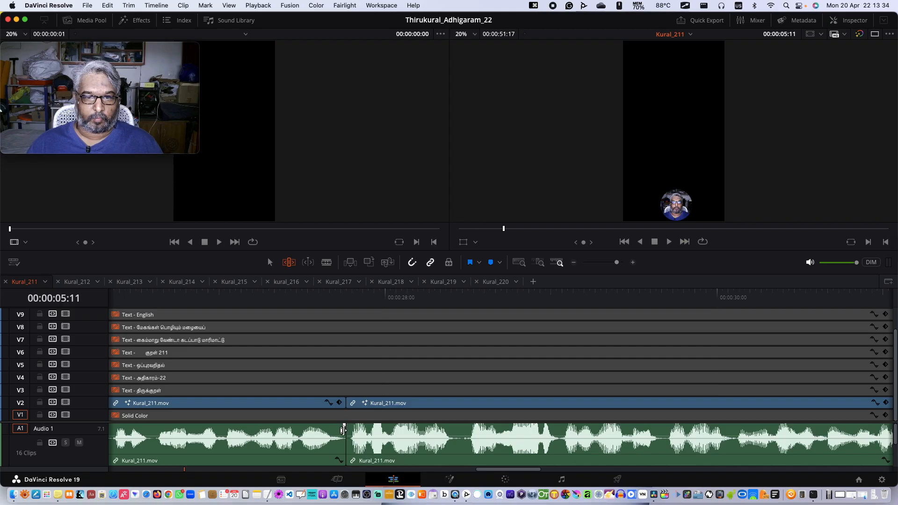
click(343, 430)
key(comma)
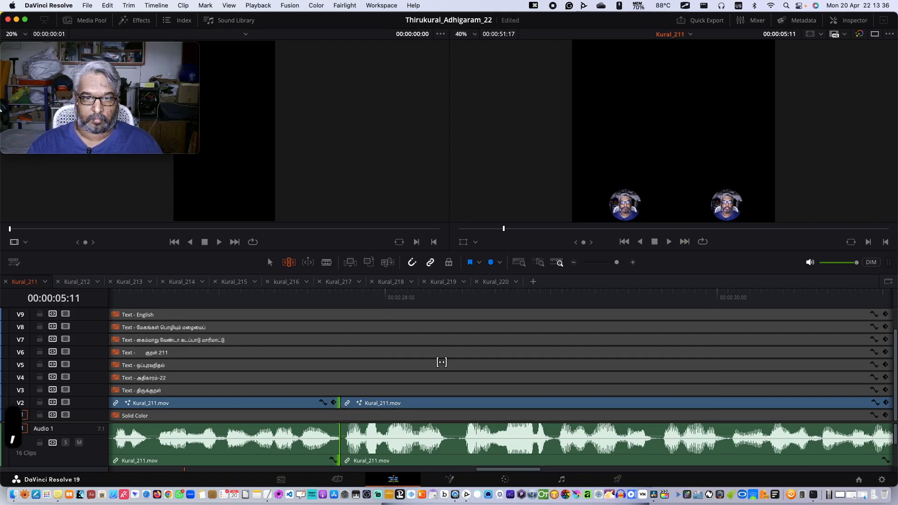
key(period)
key(period)
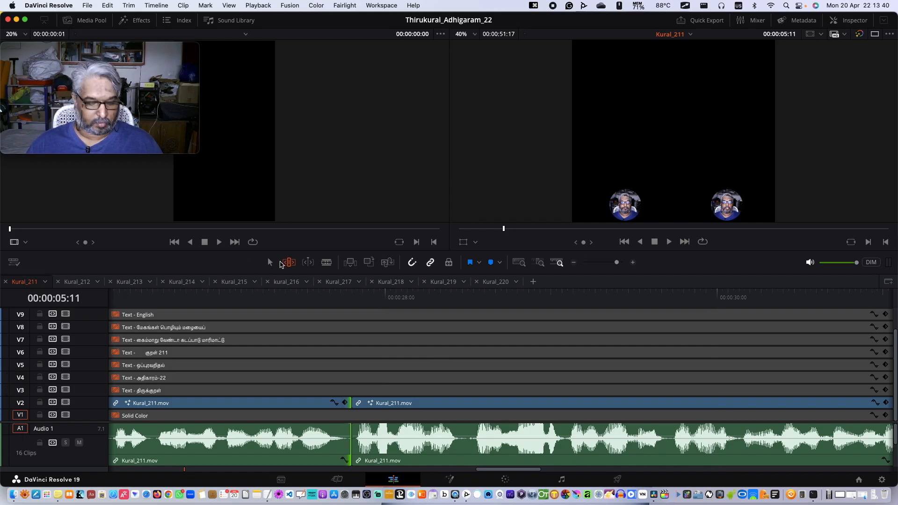
- Ripple-delete the silence in Kural_211.mov between about 00:00:32:21 and 00:00:33:14
scroll(473, 405, right, 10)
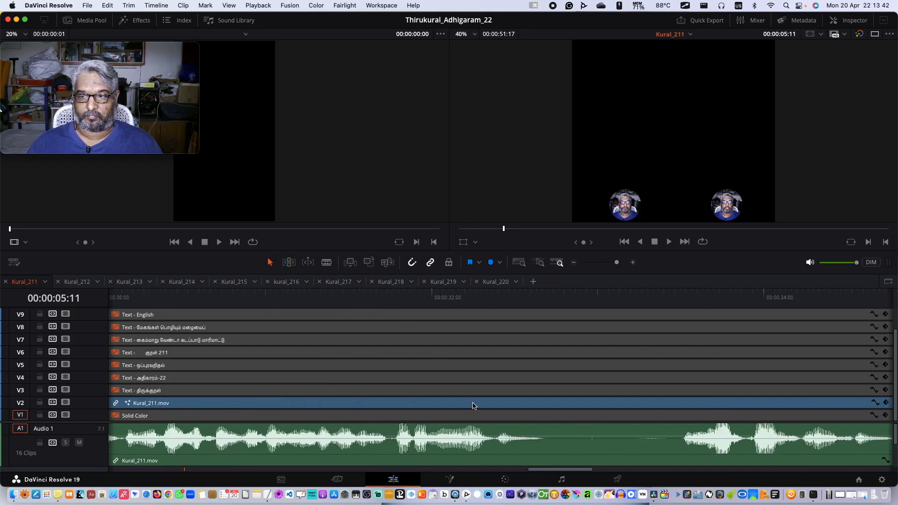
click(385, 403)
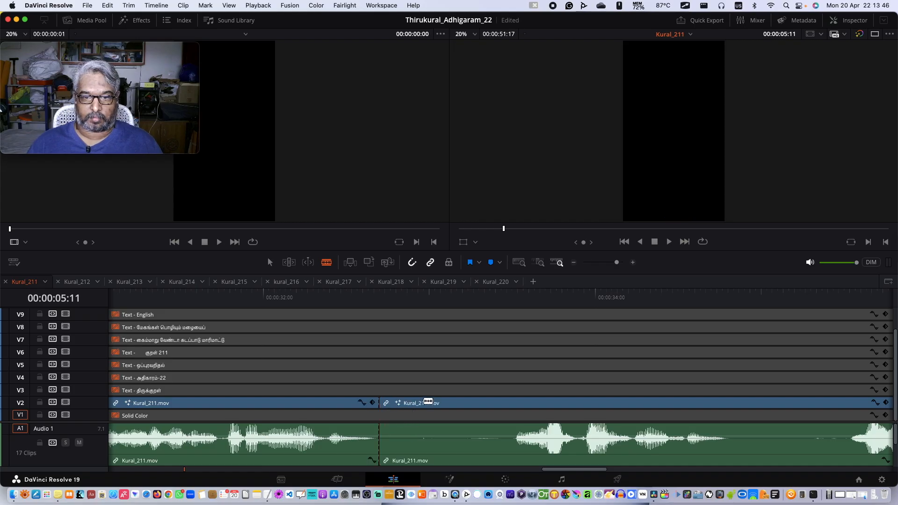
click(507, 402)
key(a)
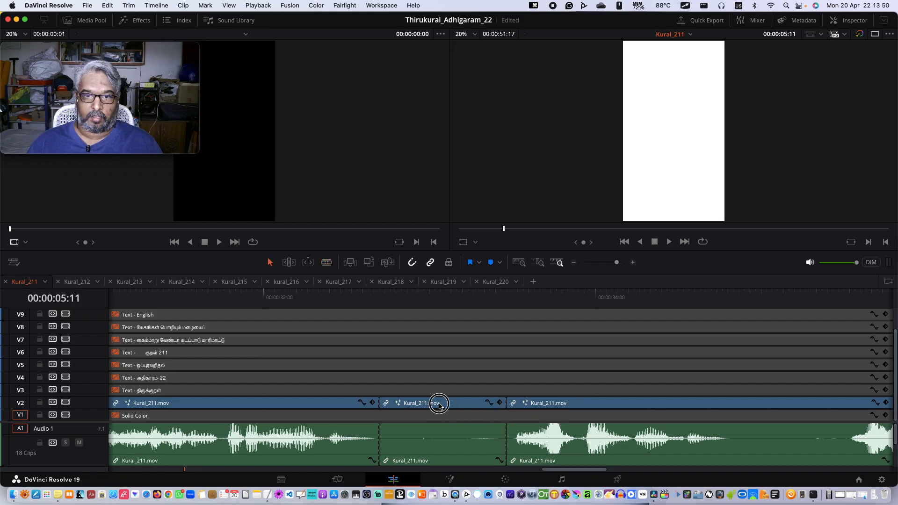
click(437, 402)
key(Delete)
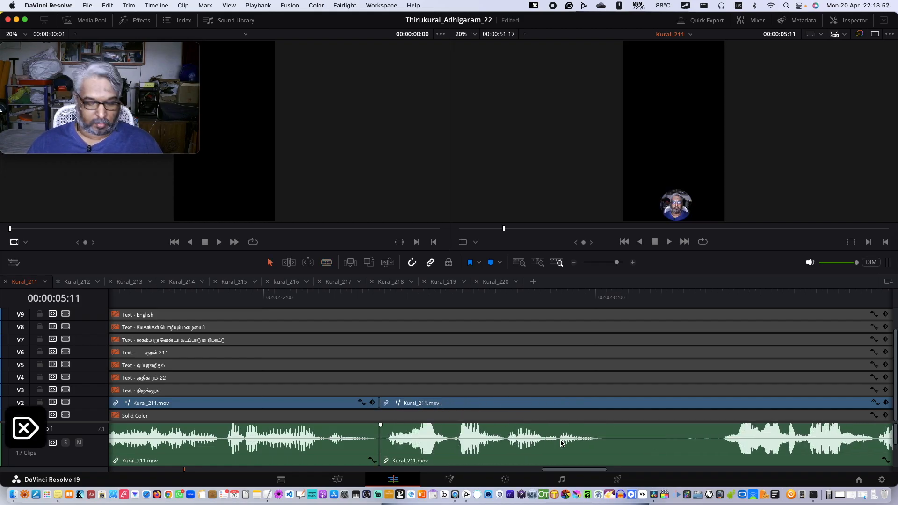
- Split Kural_211.mov at about 00:00:34:02 and 00:00:34:22 and remove the silent middle piece, closing the gap
scroll(561, 443, right, 5)
key(b)
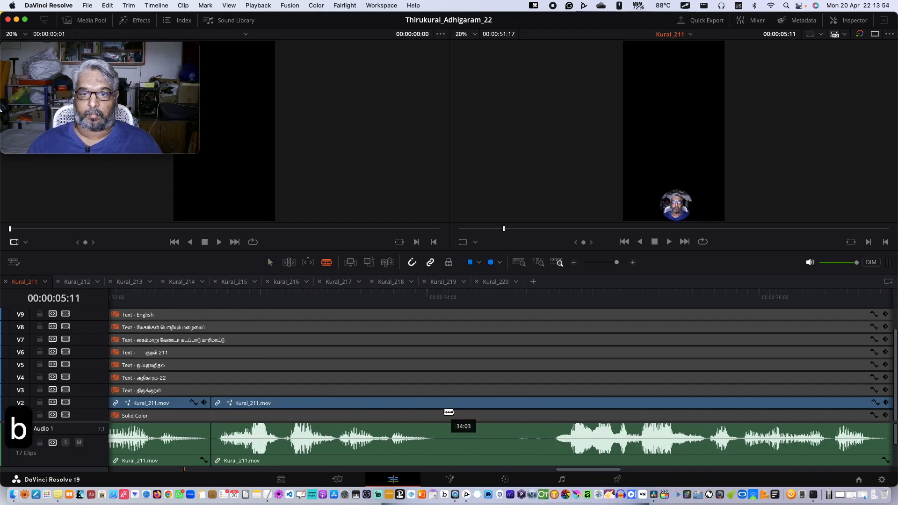
click(437, 403)
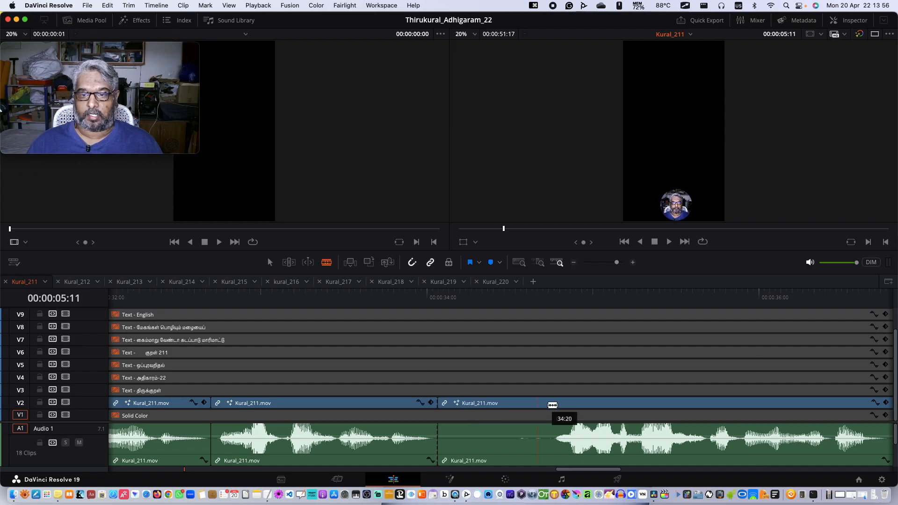
click(548, 403)
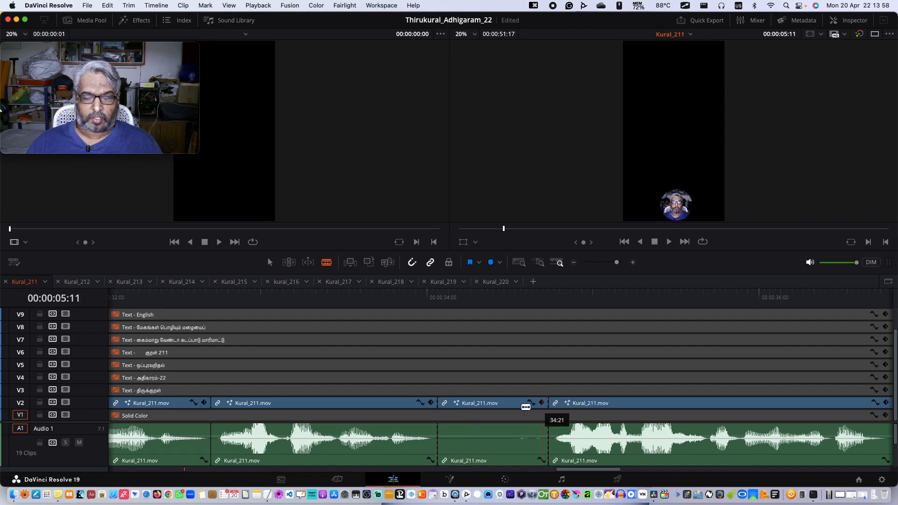
key(a)
click(493, 403)
key(Delete)
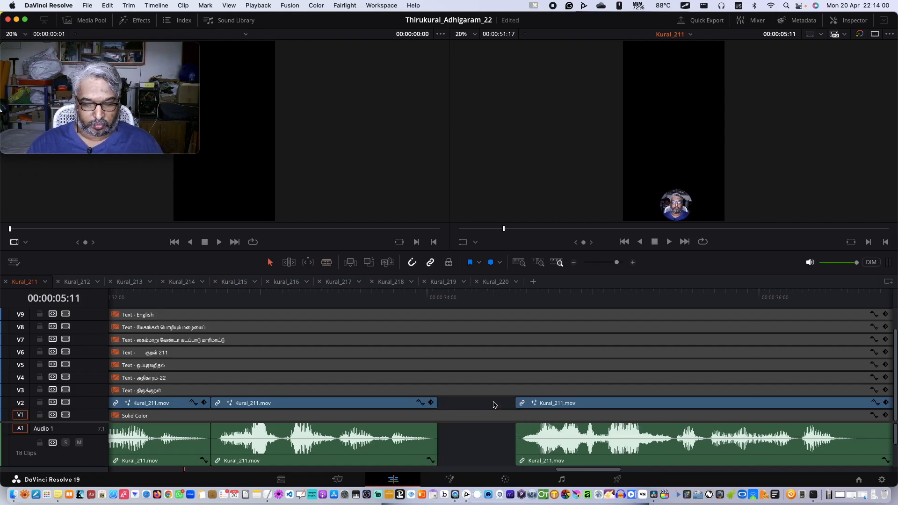
- Cut out the silence in Kural_211.mov from about 00:00:36:04 to 00:00:36:16 and move the last piece back against the previous one
scroll(506, 421, right, 3)
scroll(506, 422, right, 5)
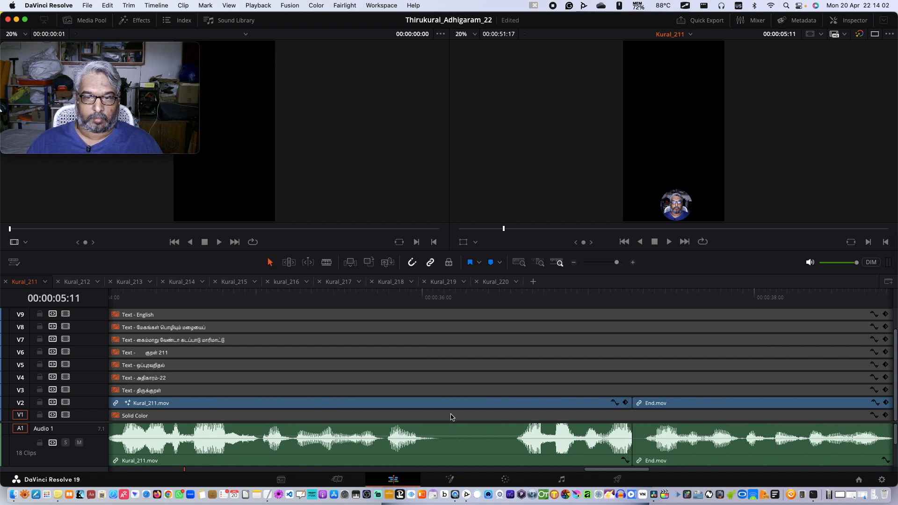
key(b)
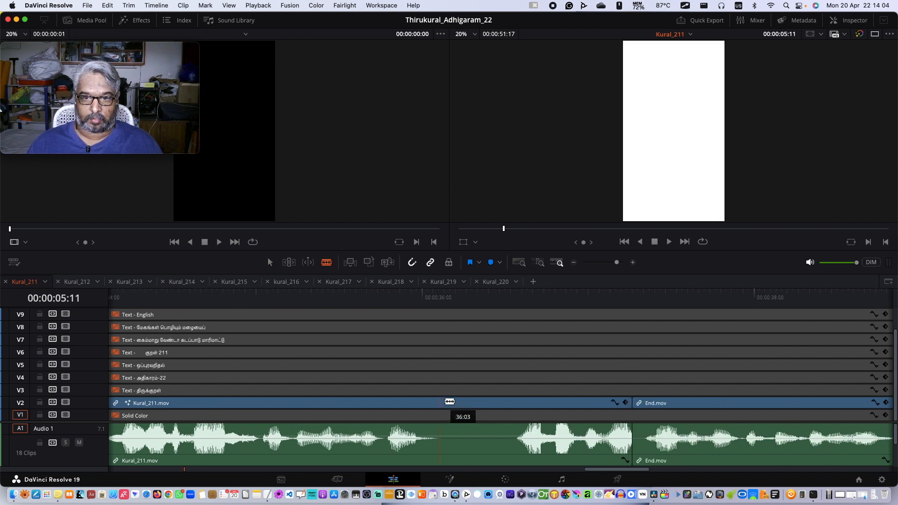
click(444, 400)
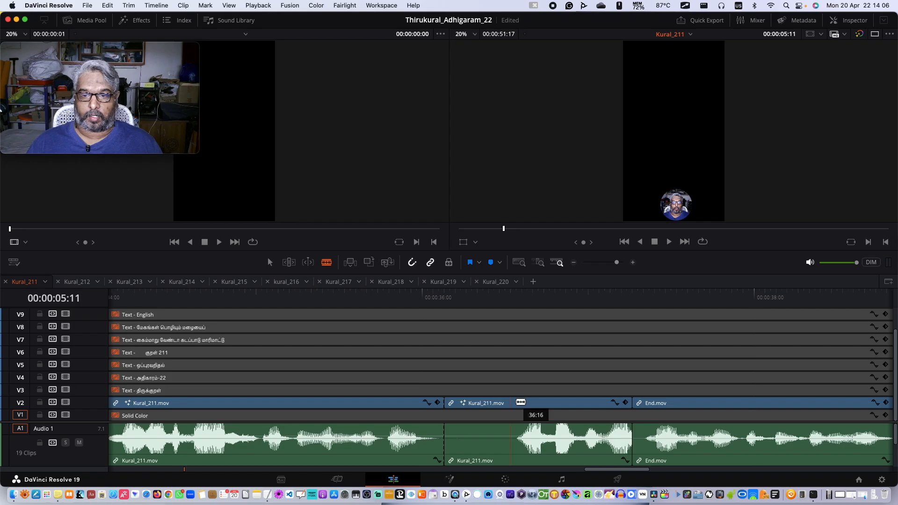
click(510, 402)
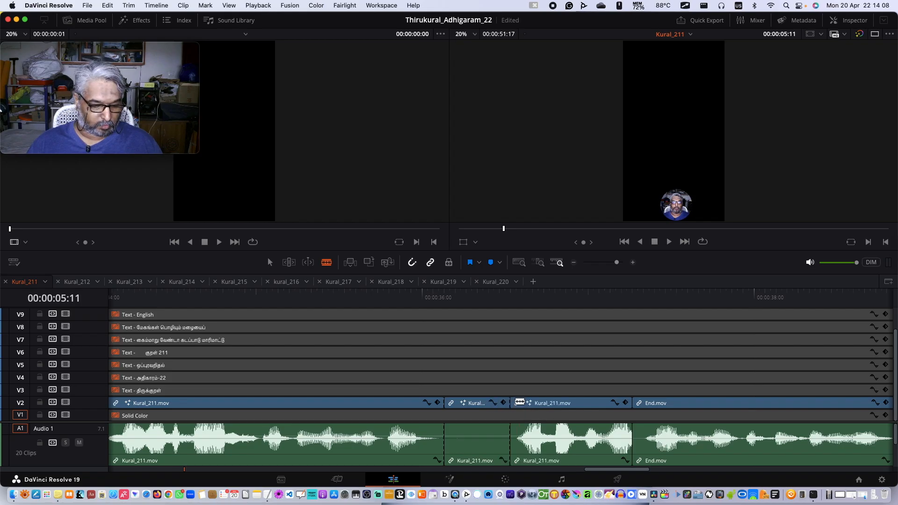
key(a)
click(469, 405)
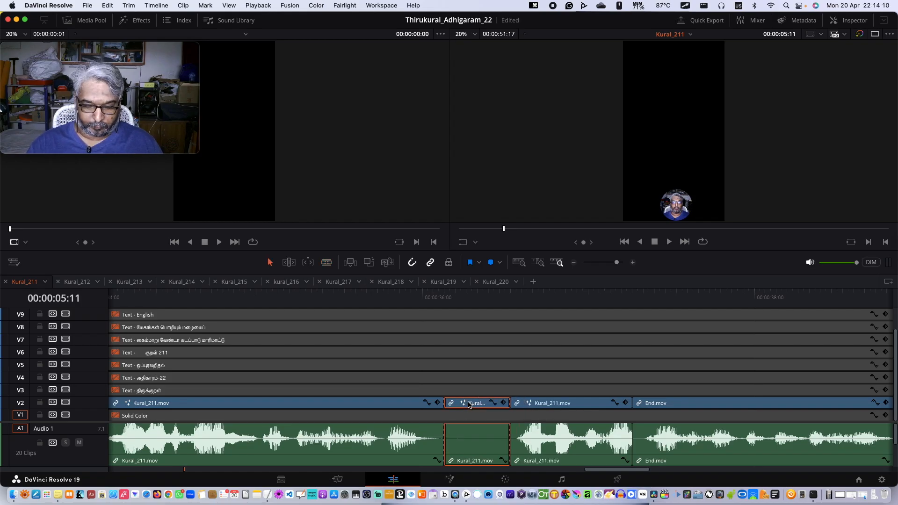
key(BackSpace)
drag(596, 406, 523, 403)
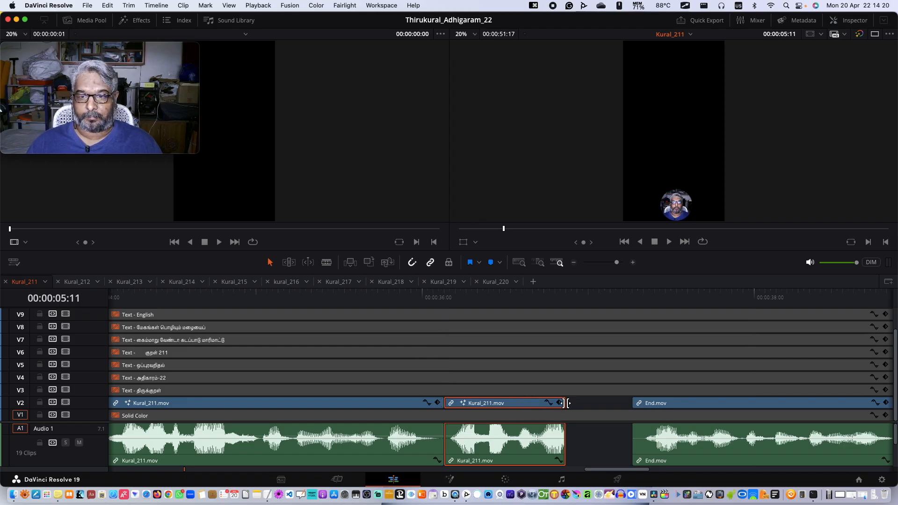
- Extend the end of the last Kural_211.mov piece to about 00:00:39:00, shifting the End.mov clips later to make room
drag(568, 403, 628, 403)
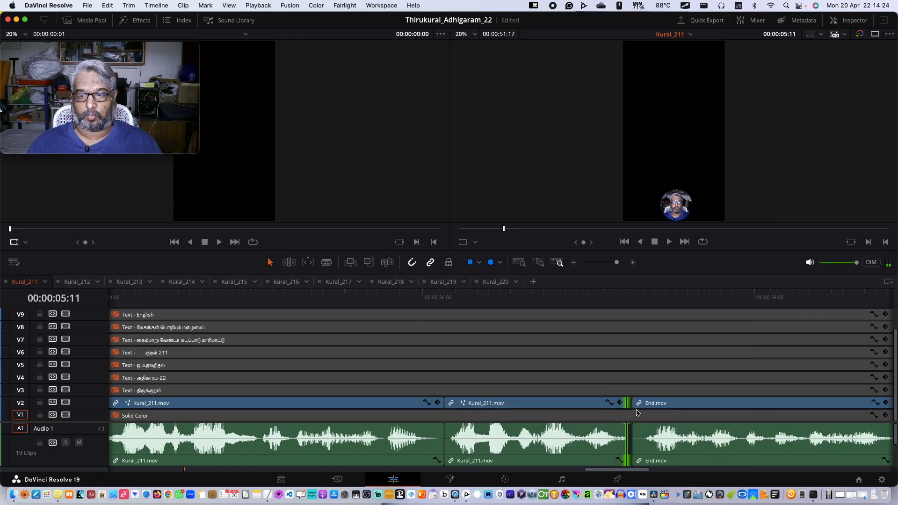
click(520, 264)
drag(750, 392, 700, 403)
drag(644, 402, 669, 401)
- Move the four End.mov clips together back against the end of the last Kural_211.mov piece, closing the gap
drag(801, 397, 688, 405)
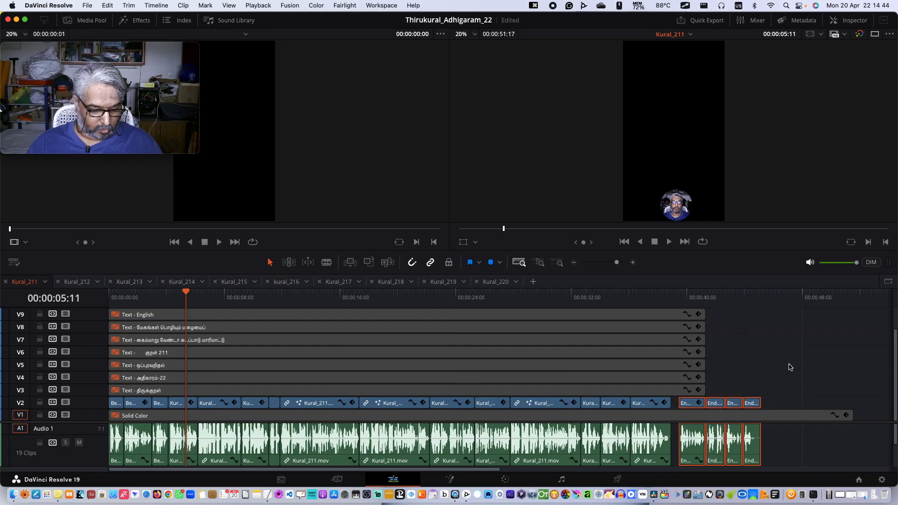
key(alt+g)
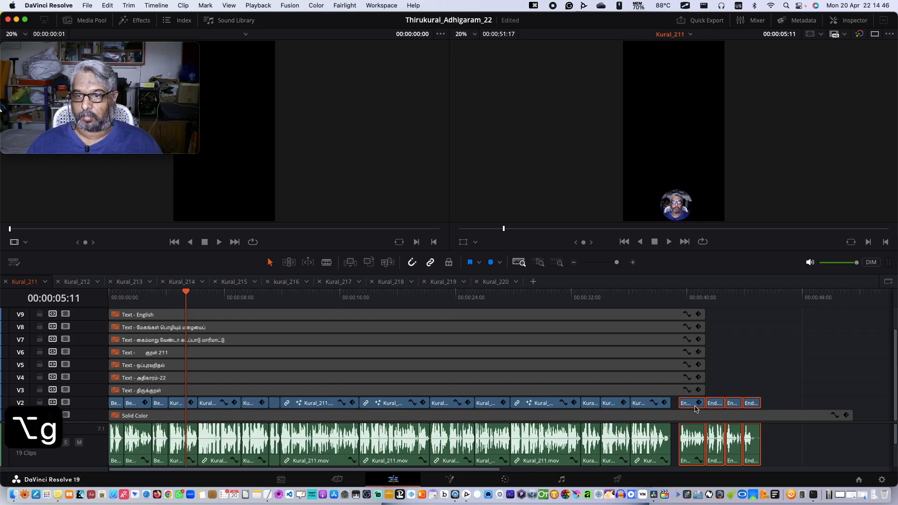
drag(683, 405, 673, 405)
click(763, 350)
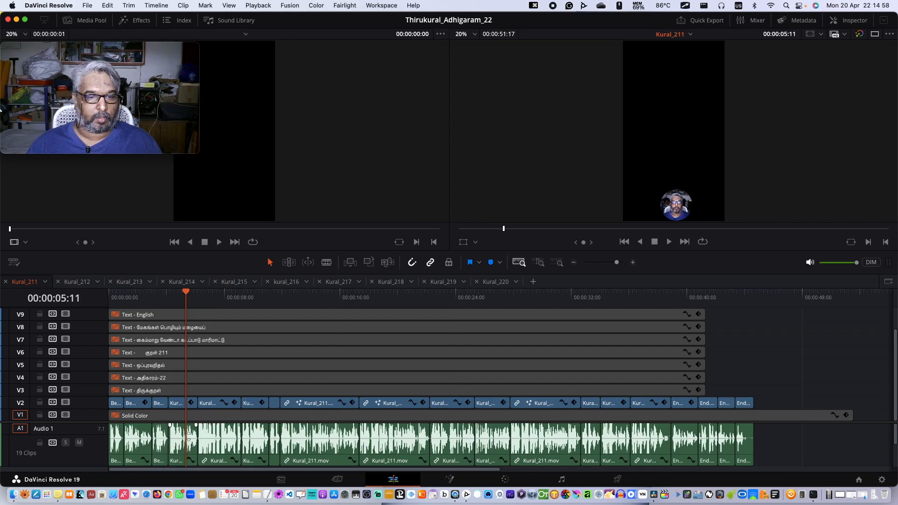
- Lower the audio volume of the Kural_211.mov pieces to about -6 dB to match the Beginning.mov and End.mov clips
drag(177, 435, 177, 438)
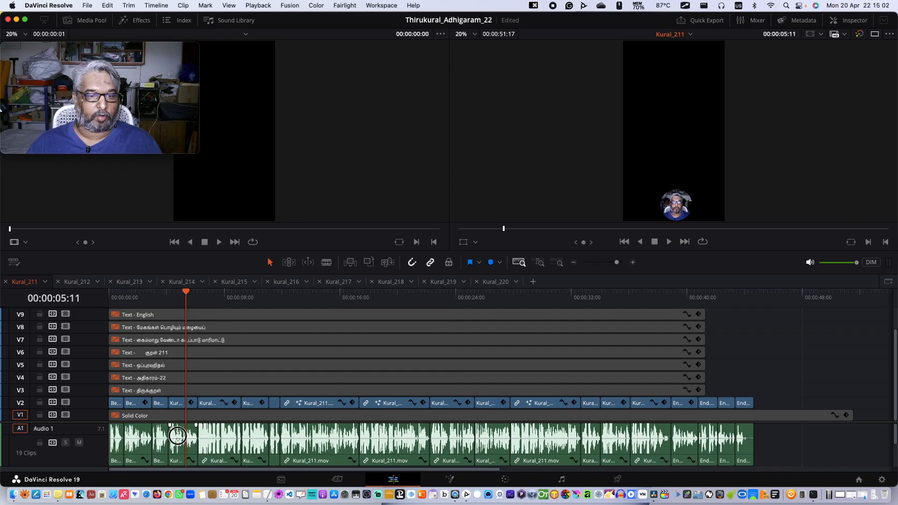
click(178, 437)
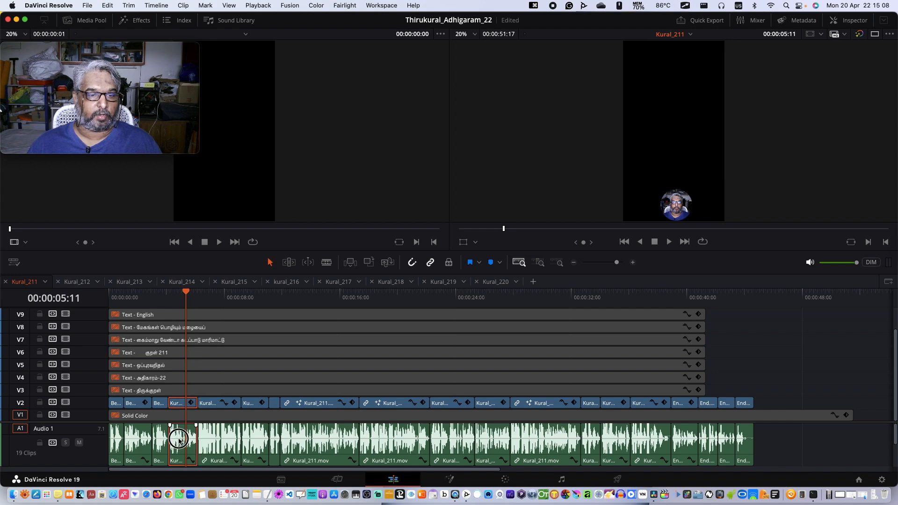
drag(177, 435, 214, 439)
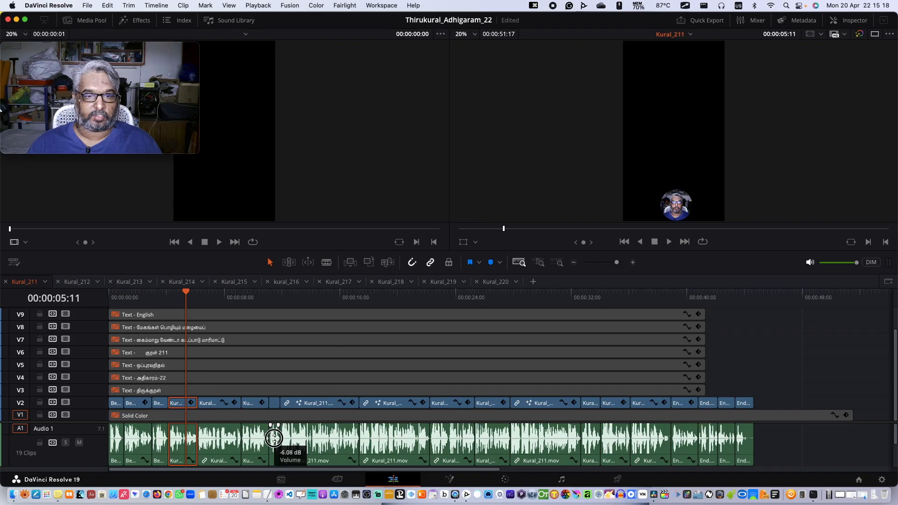
drag(326, 436, 327, 438)
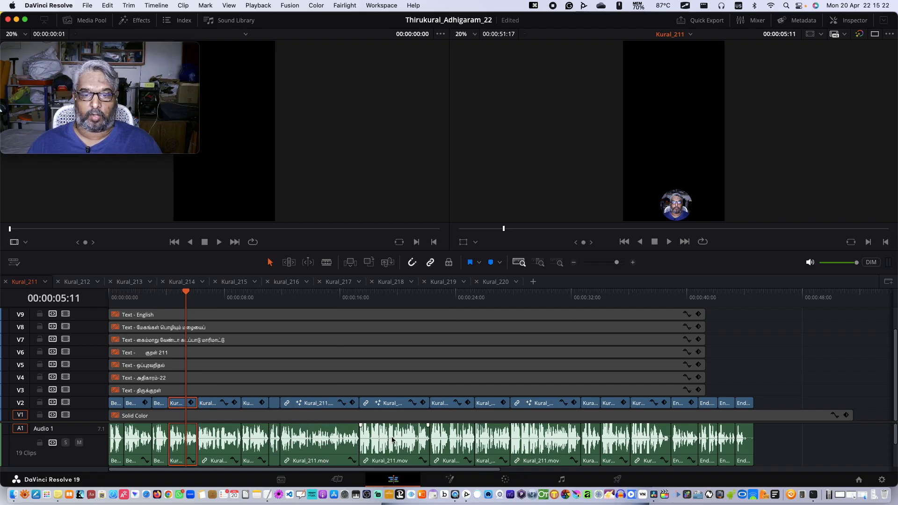
drag(393, 436, 392, 438)
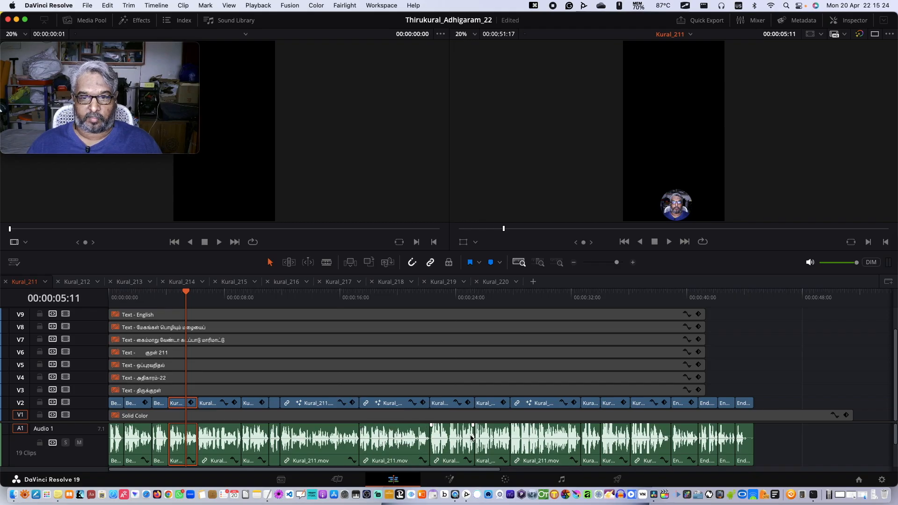
drag(460, 436, 652, 438)
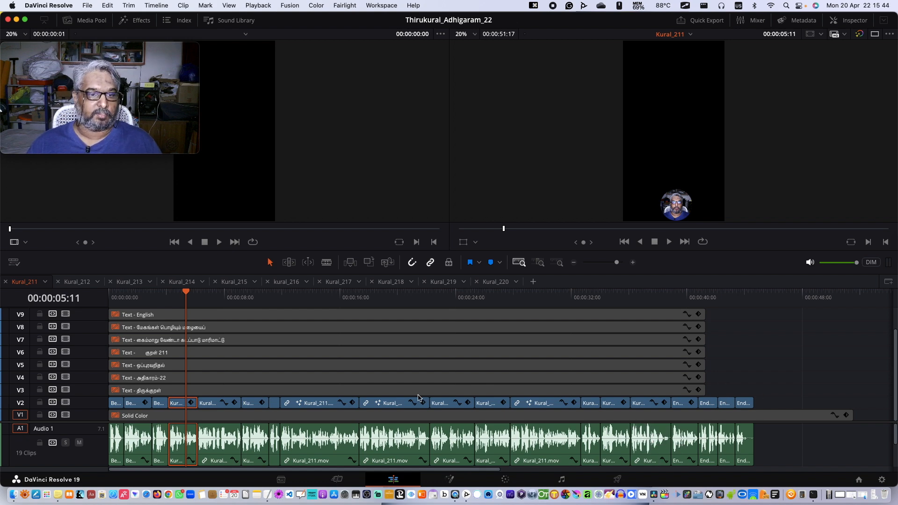
- Play the timeline from the start to about 00:00:23:13 with the system volume raised, checking the cuts and audio balance
drag(186, 295, 103, 298)
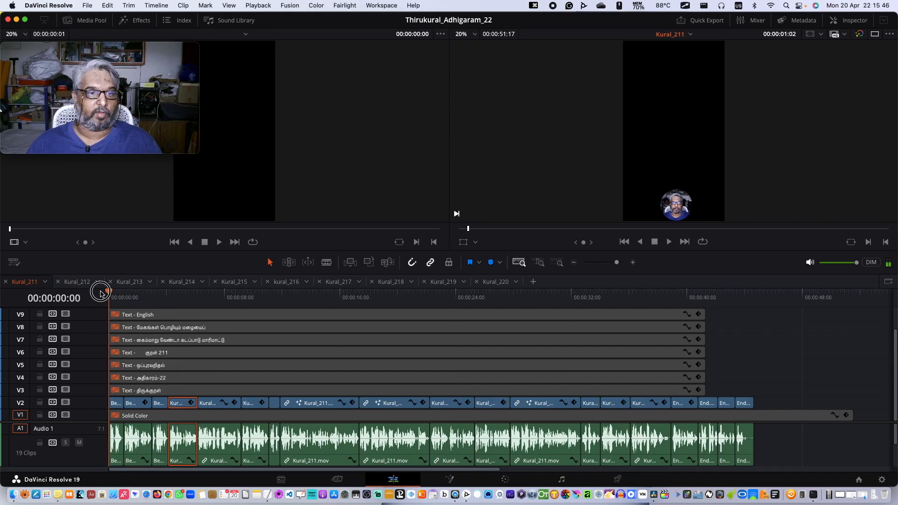
key(space)
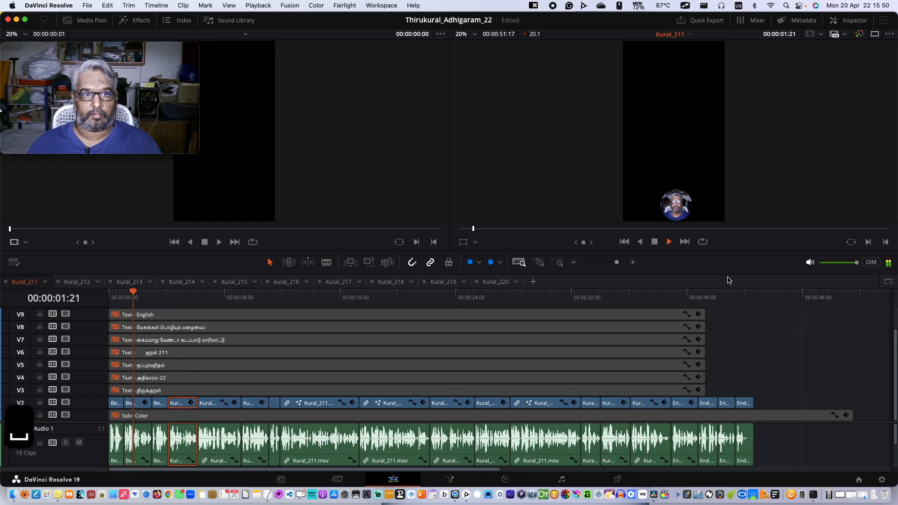
key(space)
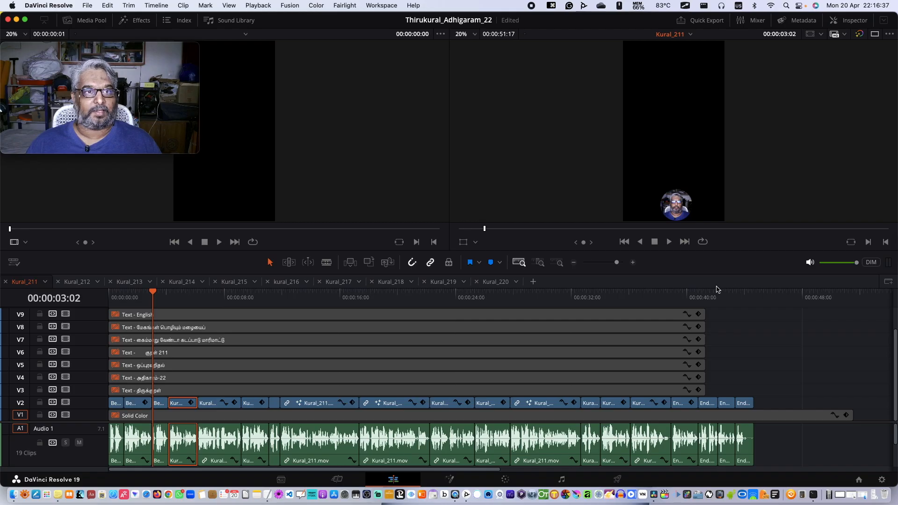
drag(153, 294, 111, 297)
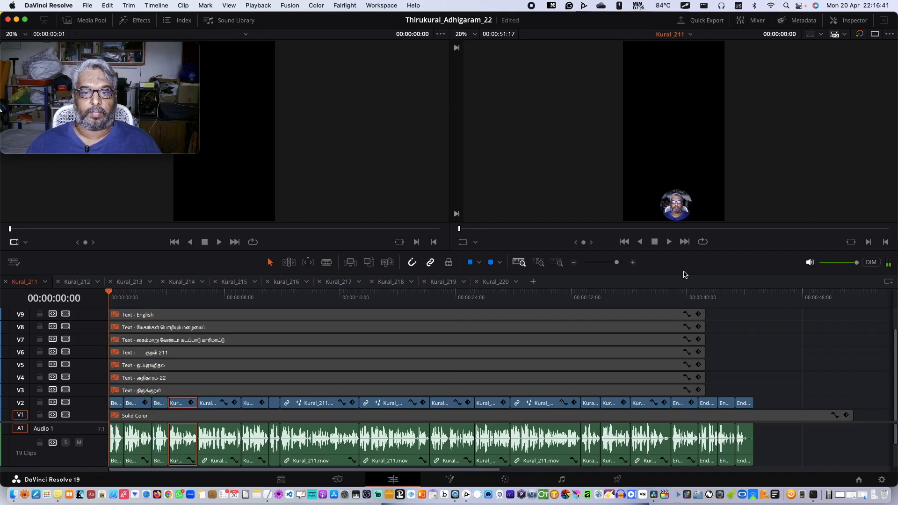
key(space)
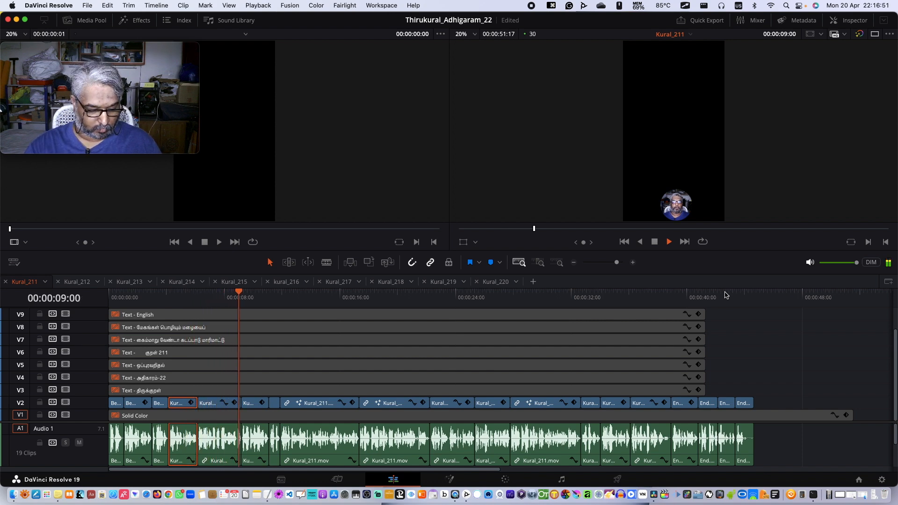
key(XF86AudioRaiseVolume)
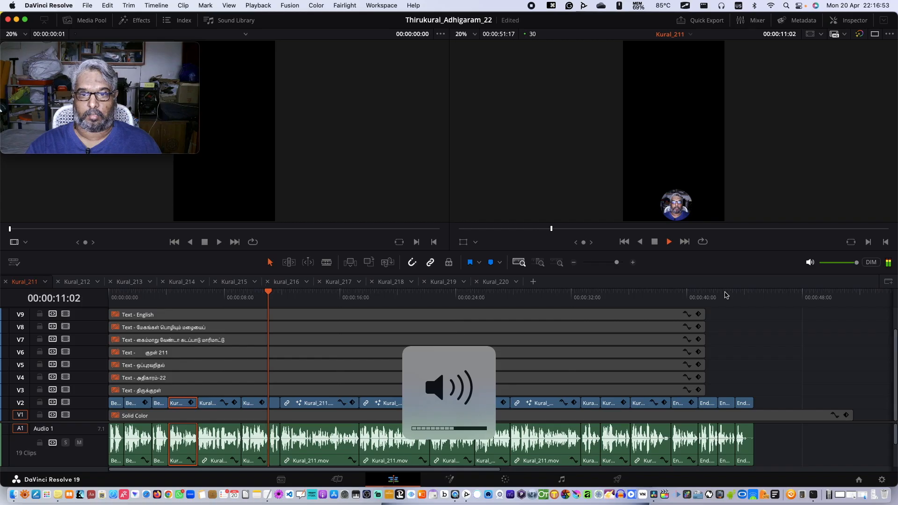
key(XF86AudioRaiseVolume)
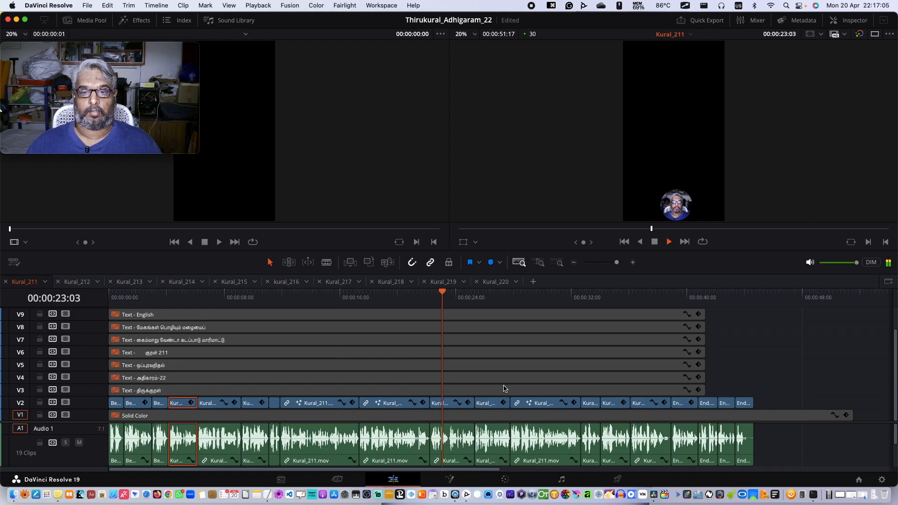
key(space)
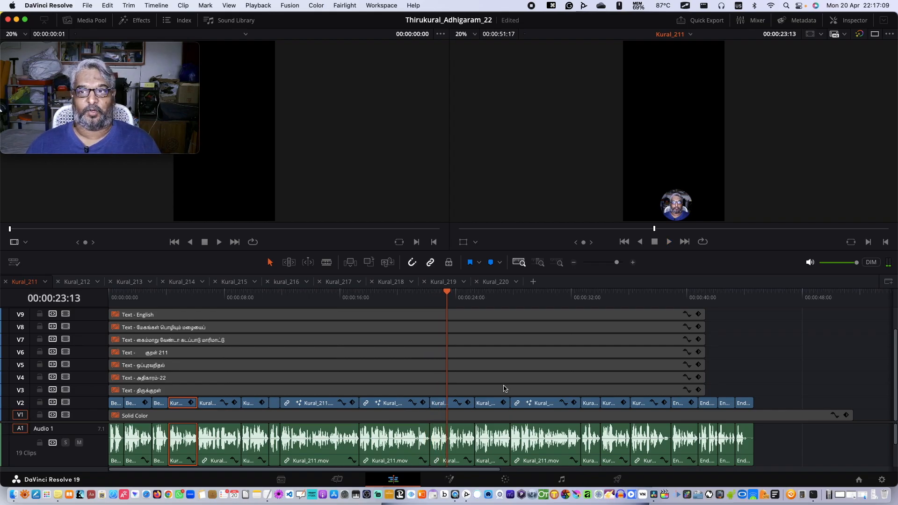
- Ripple-delete the two adjacent Kural_211.mov pieces between about 00:00:12:00 and 00:00:22:00
click(318, 403)
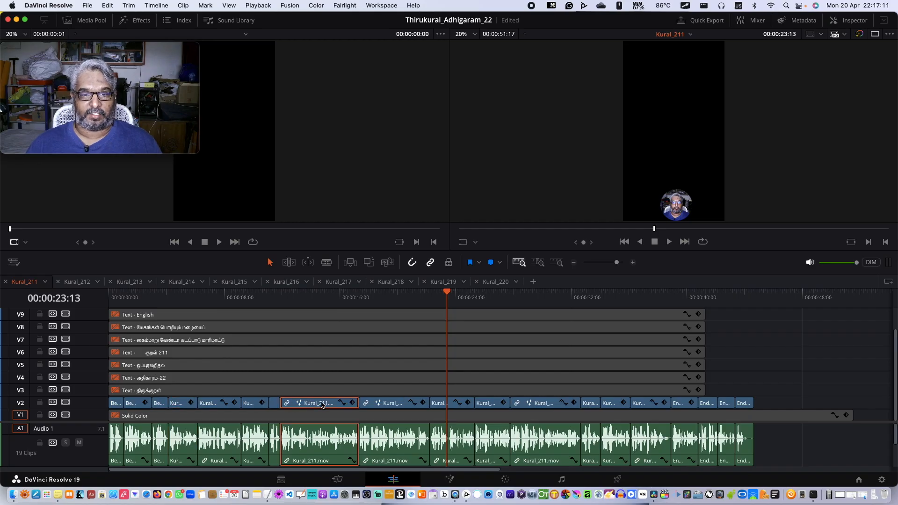
super+click(381, 404)
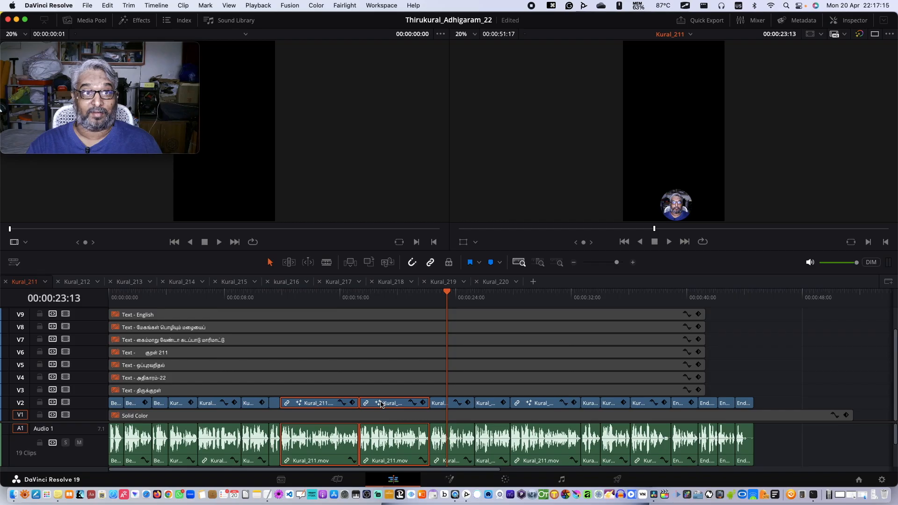
key(BackSpace)
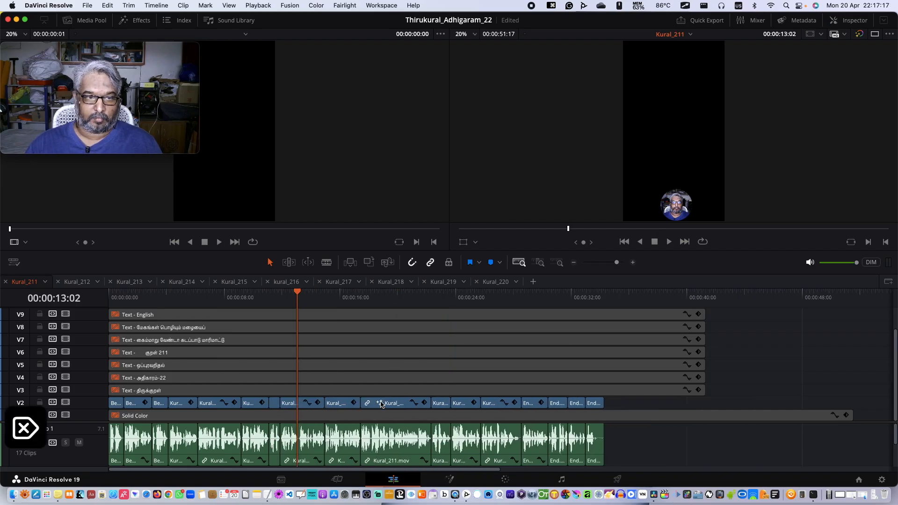
- Play the timeline from about 00:00:10:12 through the last End.mov clip to check the joined cuts
click(259, 293)
key(space)
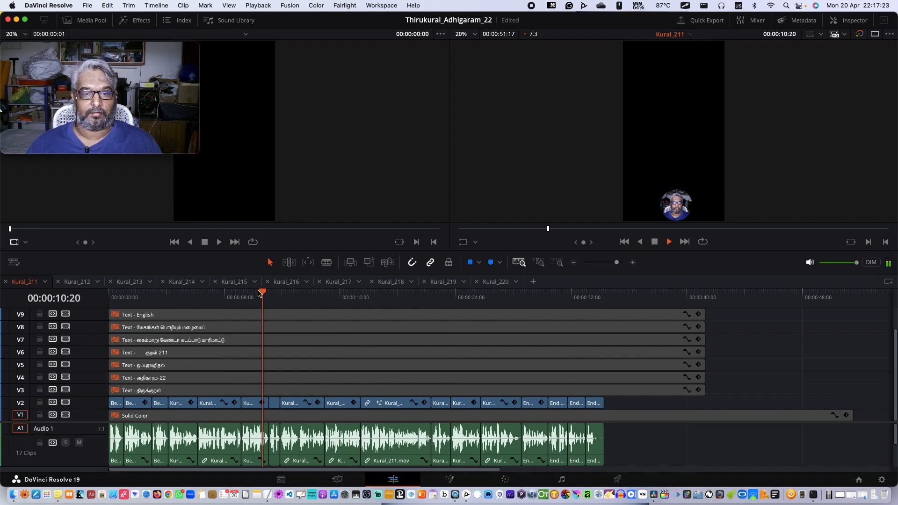
key(space)
key(space)
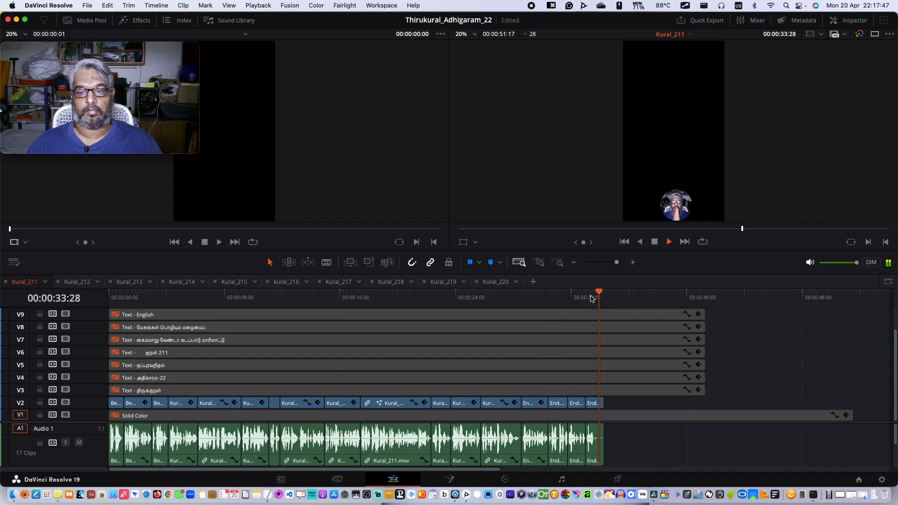
key(space)
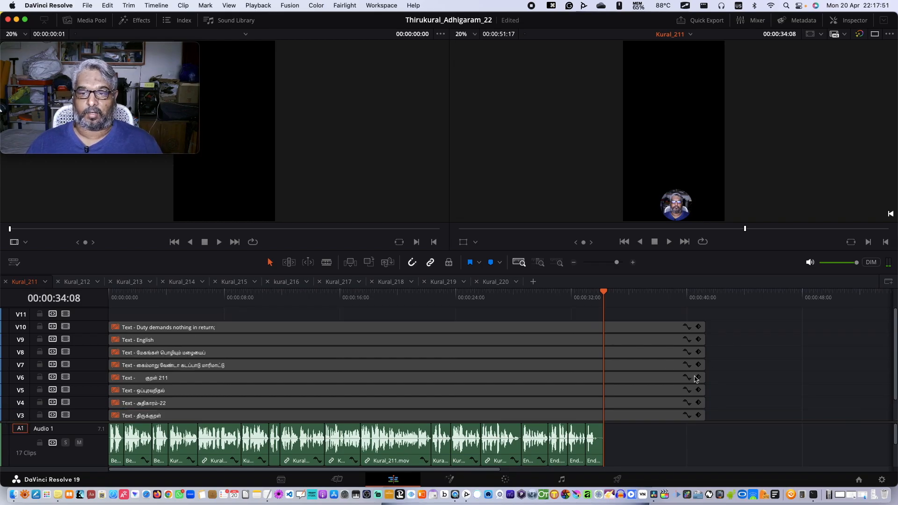
- Move the End.mov clips later and extend the end of the last Kural_211.mov piece to about 00:00:36:24
drag(632, 406, 744, 403)
drag(522, 403, 695, 403)
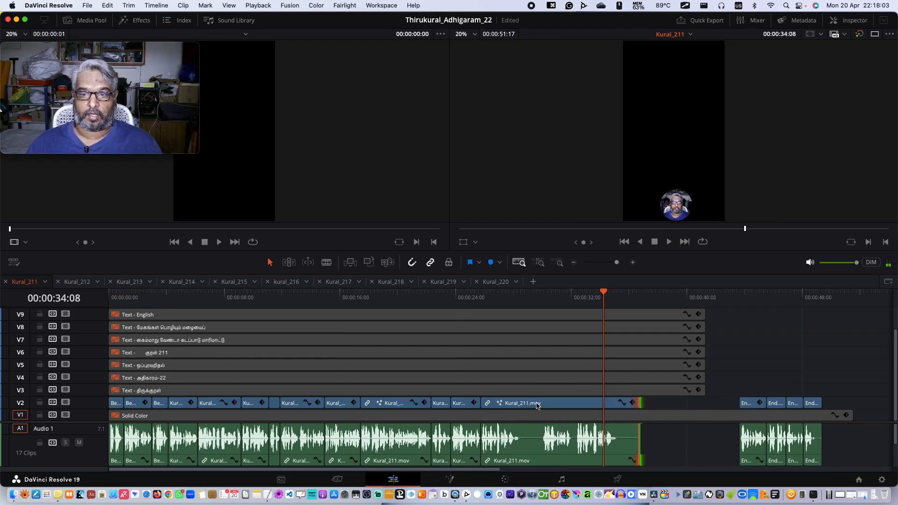
- Split the extended last Kural_211.mov piece around its silences at about 00:00:28:14, 00:00:30:00, 00:00:32:02 and 00:00:32:08
key(b)
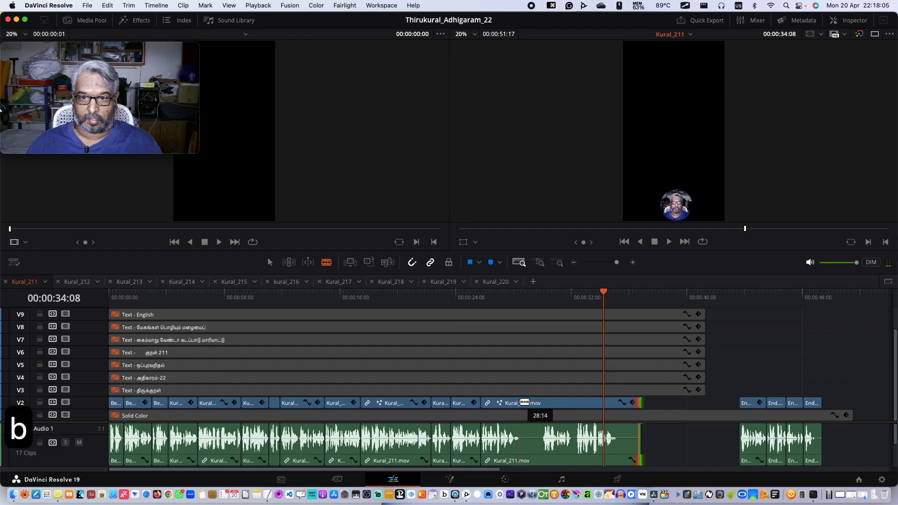
click(521, 403)
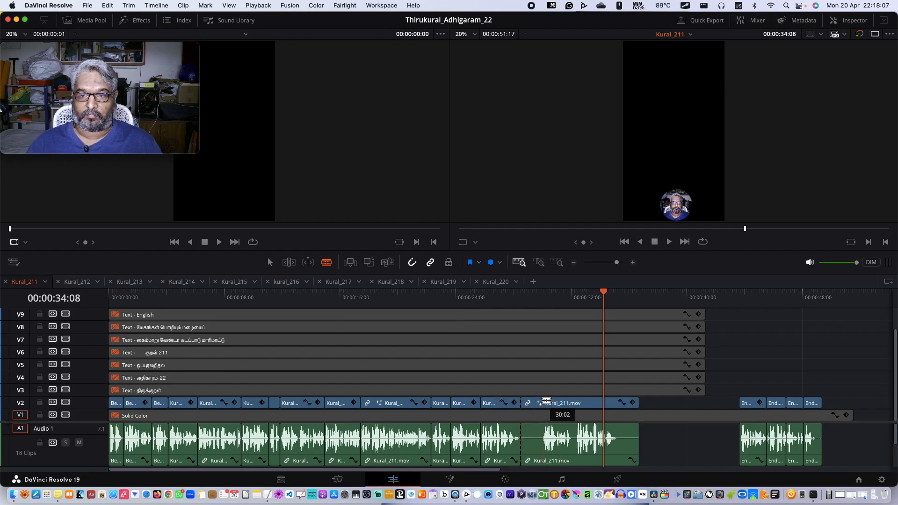
click(542, 402)
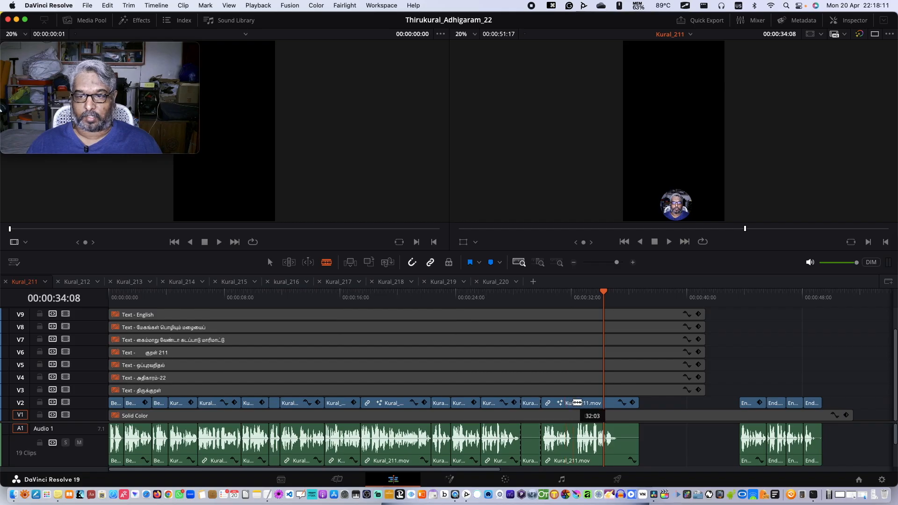
click(573, 402)
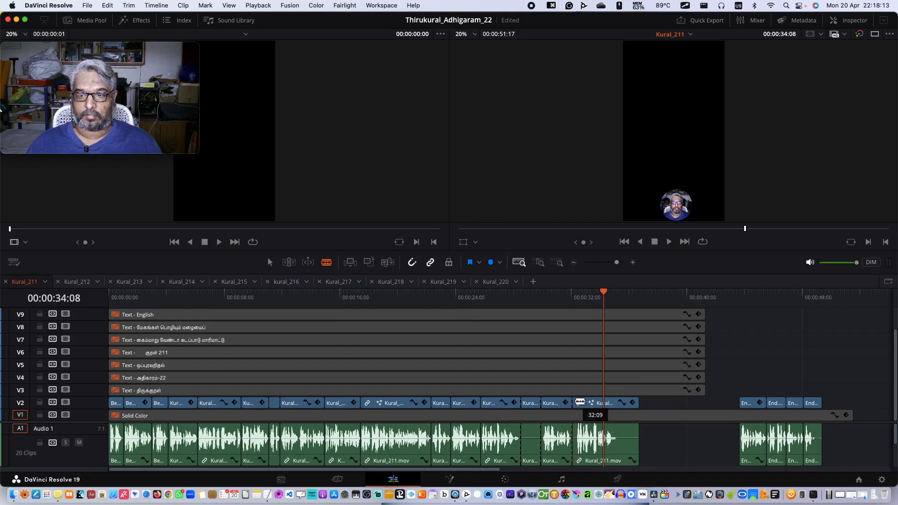
click(580, 402)
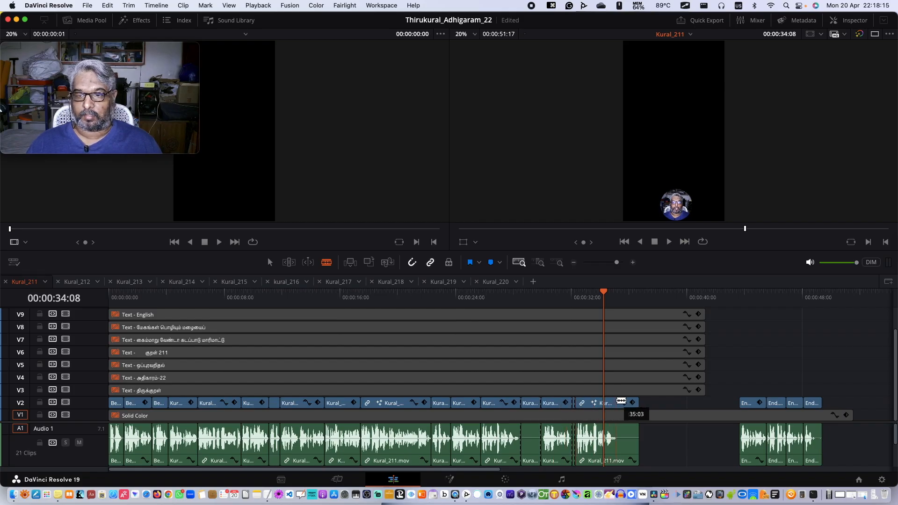
- Split the last Kural_211.mov piece at about 00:00:35:03, where its speech ends
click(623, 401)
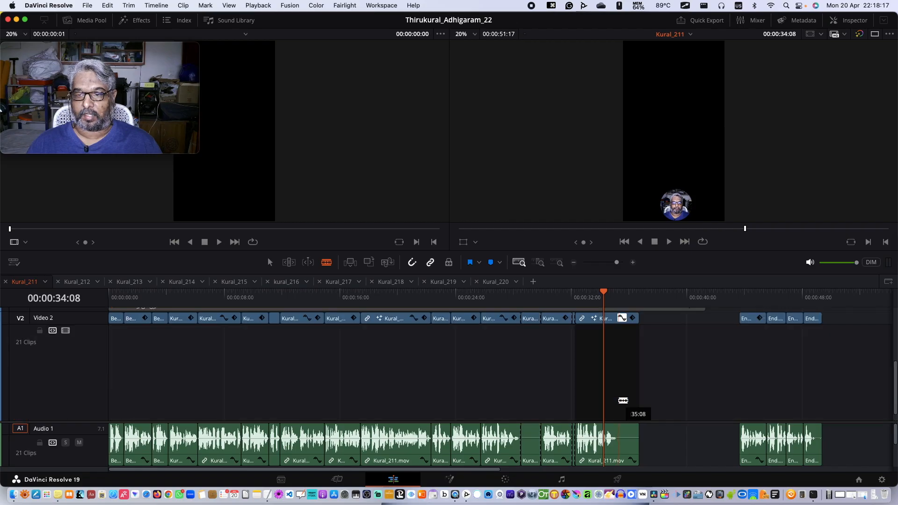
click(621, 318)
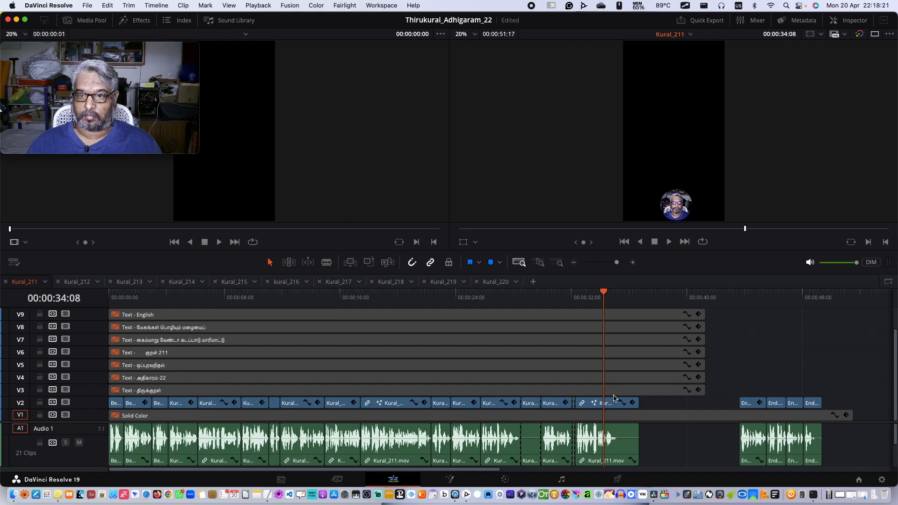
key(b)
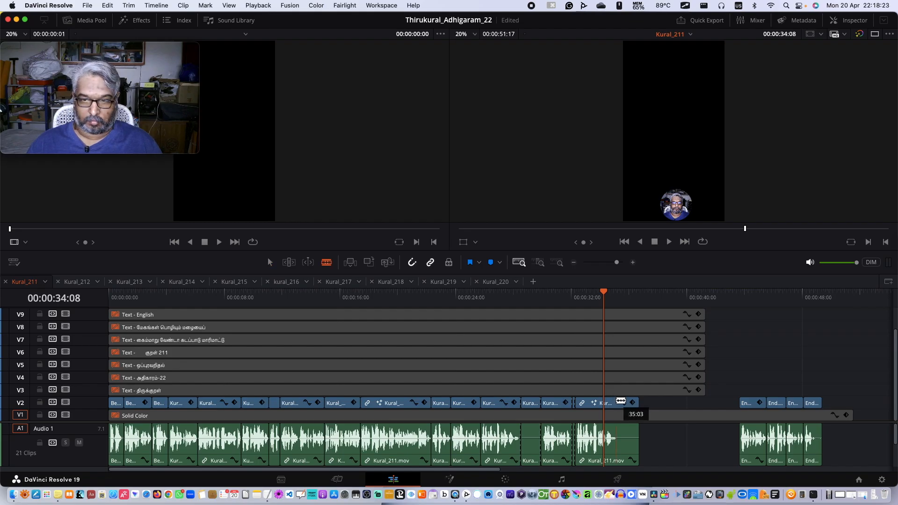
click(538, 263)
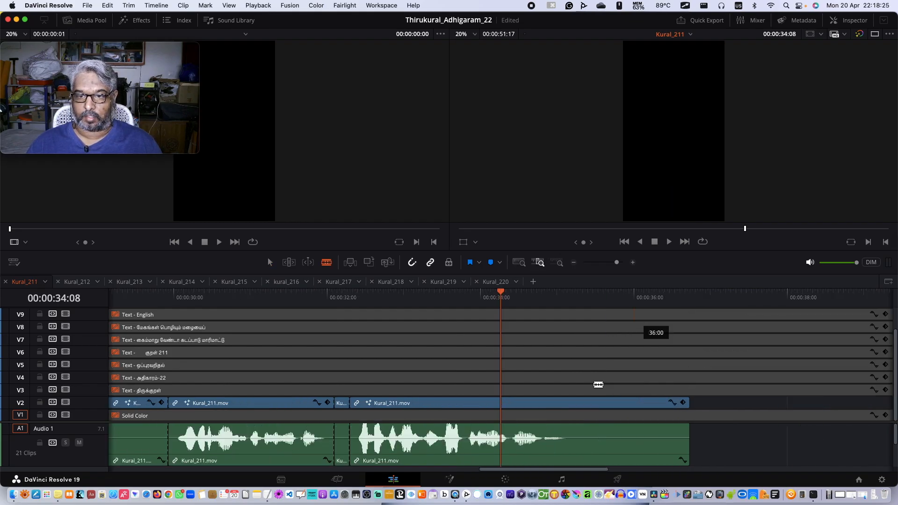
click(570, 401)
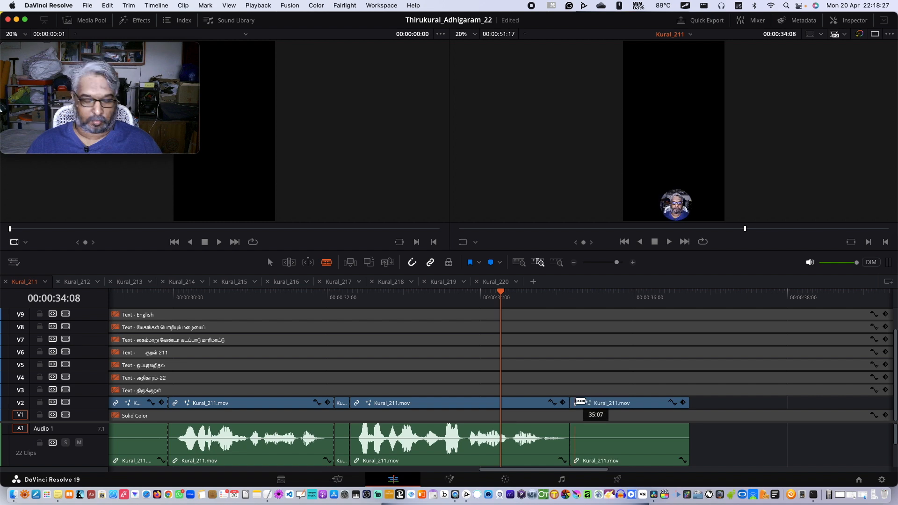
- Ripple delete the silent Kural_211.mov piece after about 00:00:35:03 and the short silent piece at about 00:00:32:02
key(a)
click(615, 402)
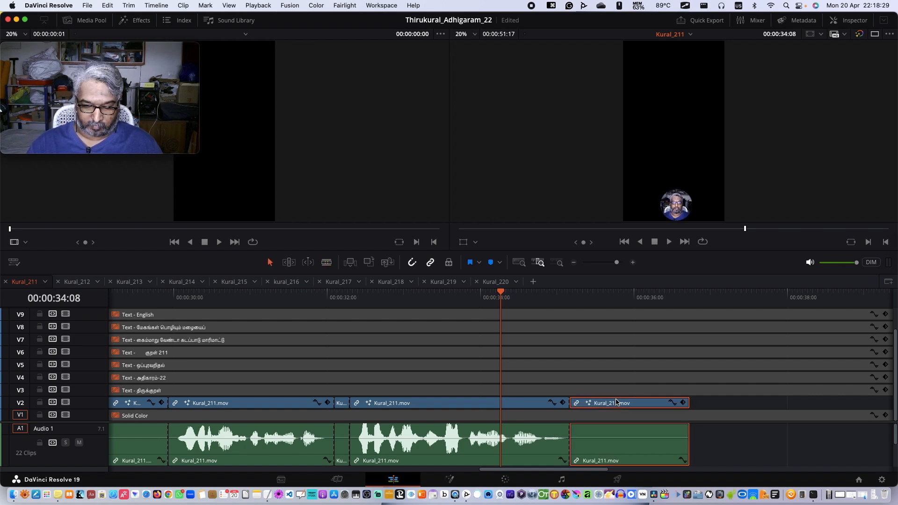
key(Delete)
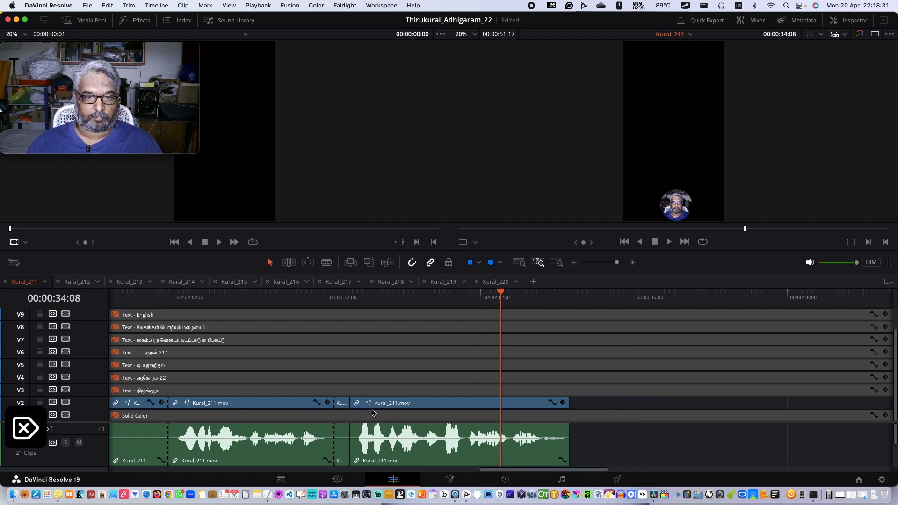
click(341, 403)
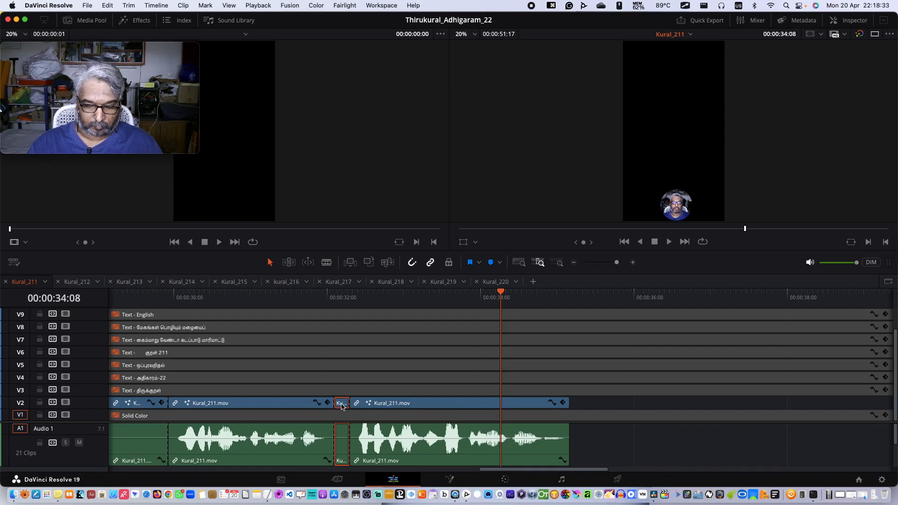
key(Delete)
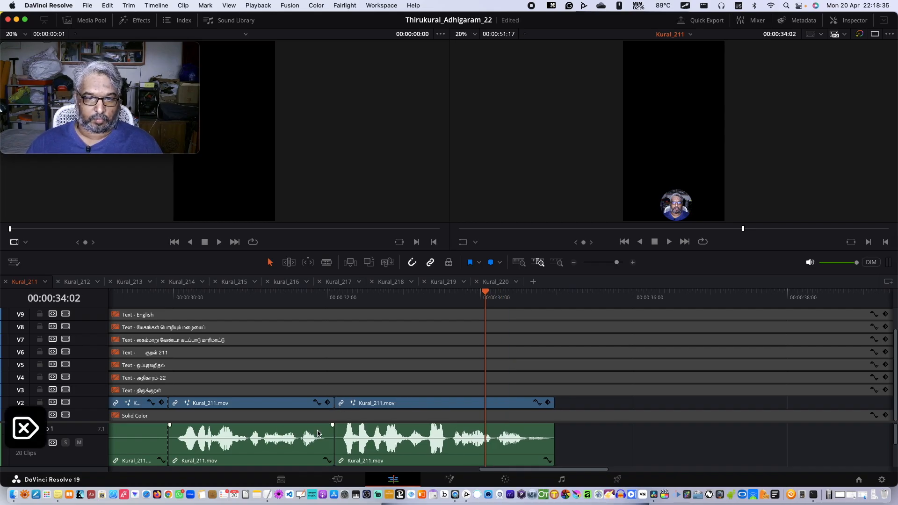
- Ripple trim the cut at about 00:00:32:00 by two frames off the outgoing piece's end and two frames off the incoming piece's start
key(t)
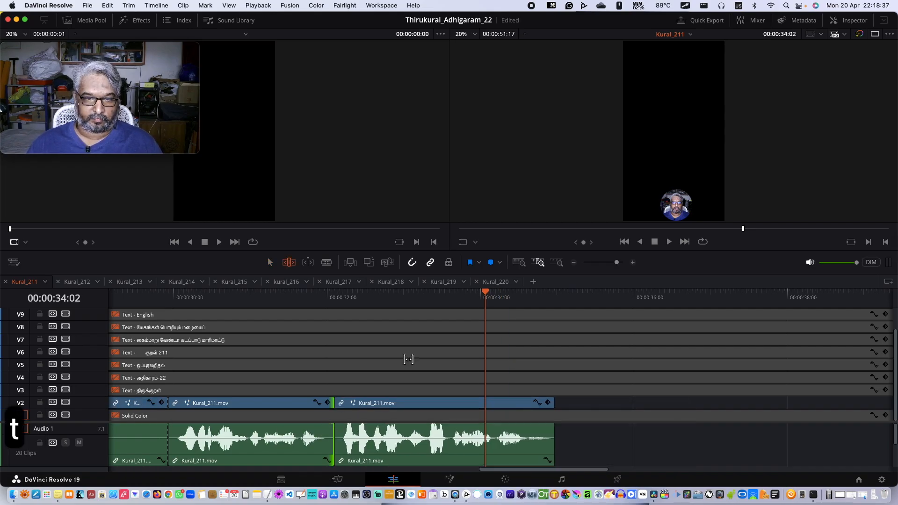
key(comma)
key(comma)
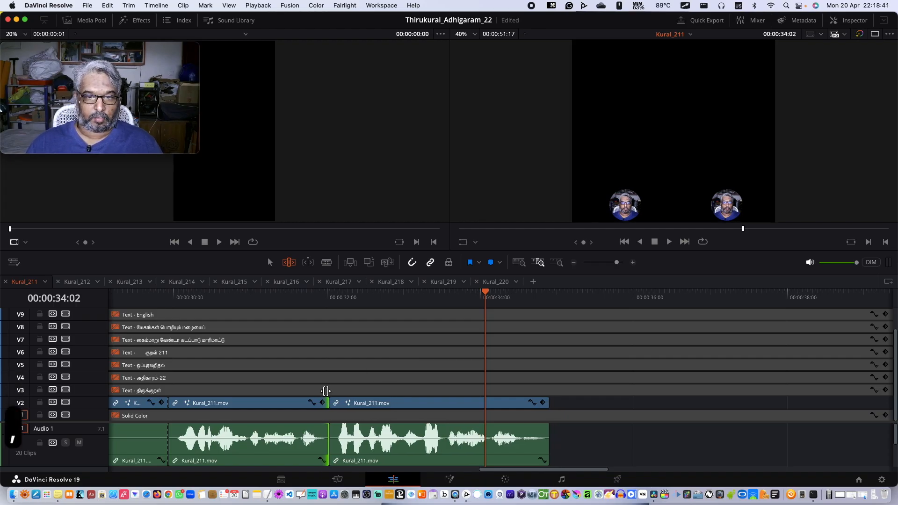
click(333, 429)
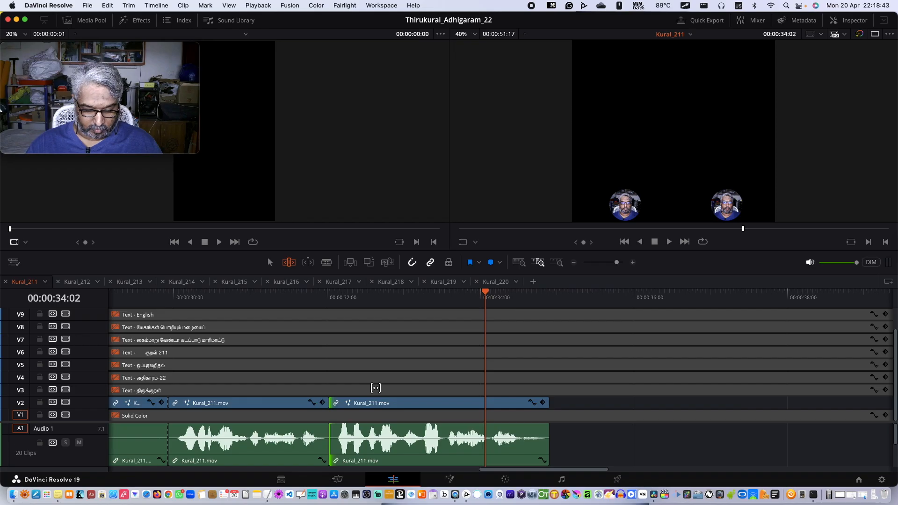
key(comma)
key(comma)
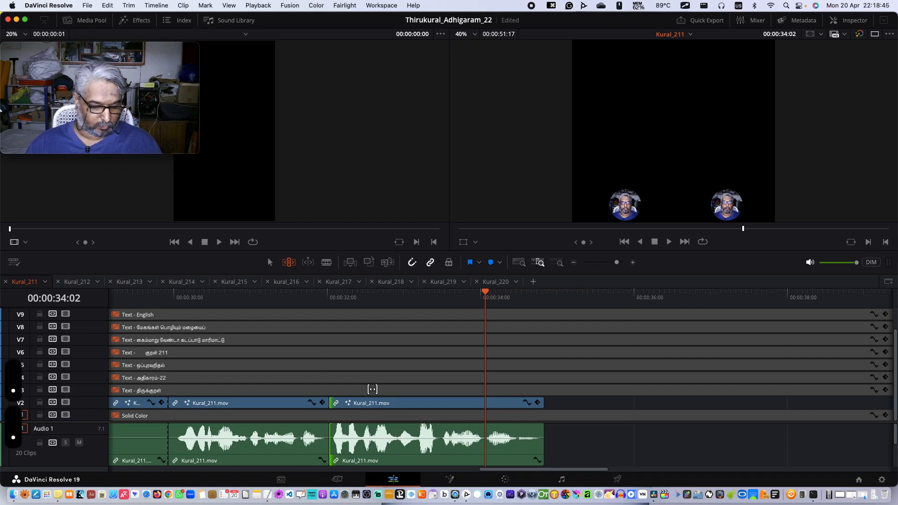
- Ripple delete the silent Kural_211.mov piece starting at about 00:00:28:14
scroll(372, 389, left, 10)
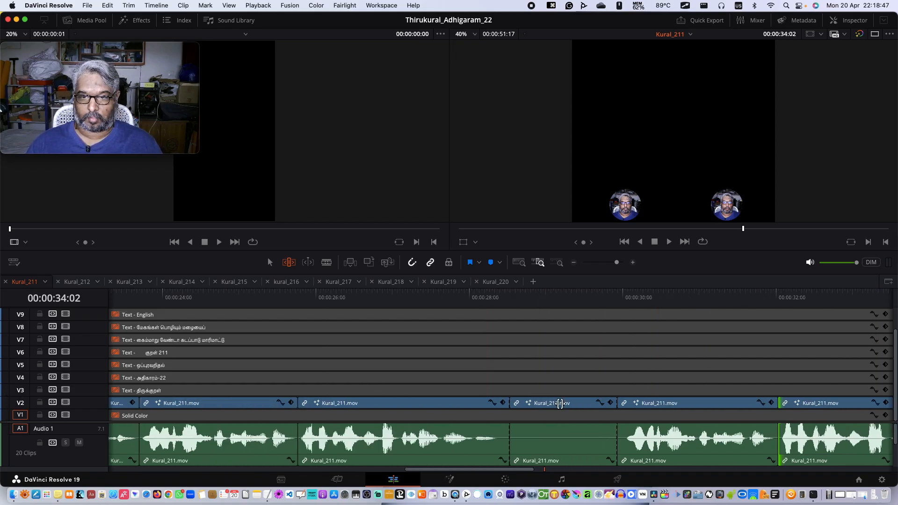
click(560, 403)
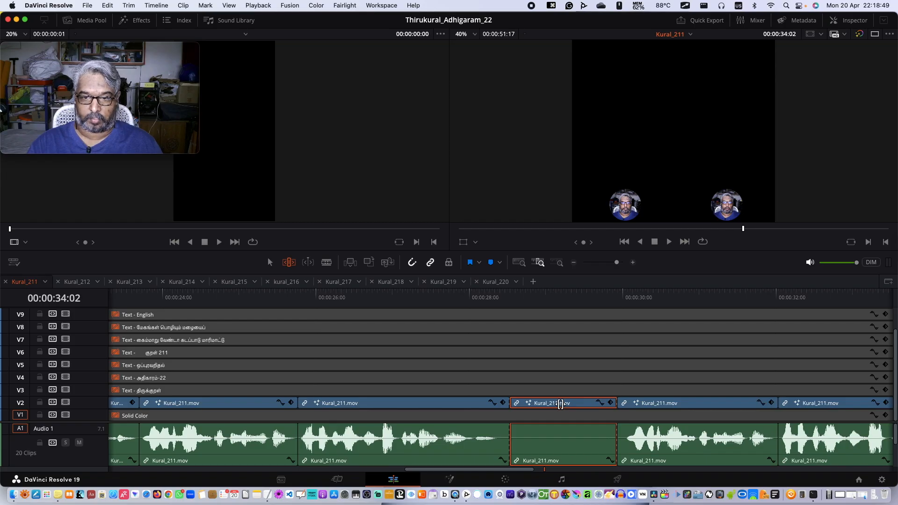
key(BackSpace)
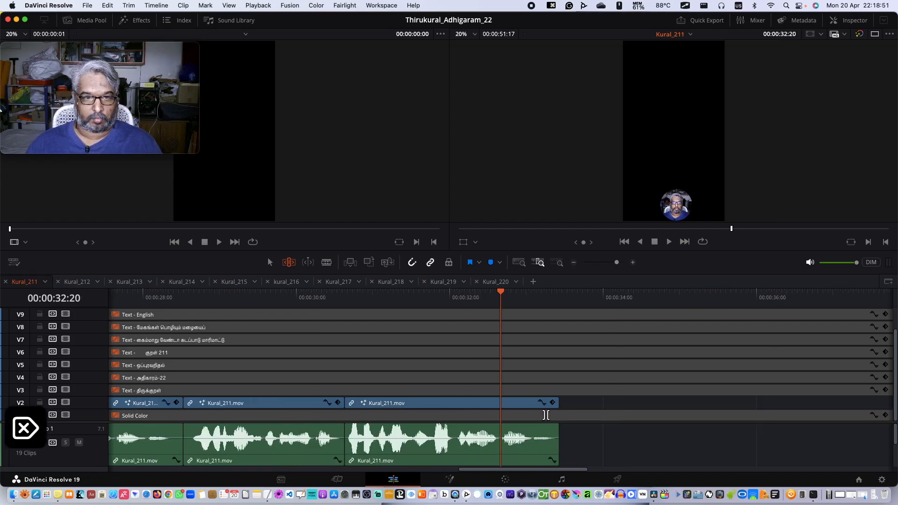
- Ripple trim the cut at about 00:00:28:14 by three frames off the outgoing piece's end and a few frames off the incoming piece's start
scroll(403, 428, left, 5)
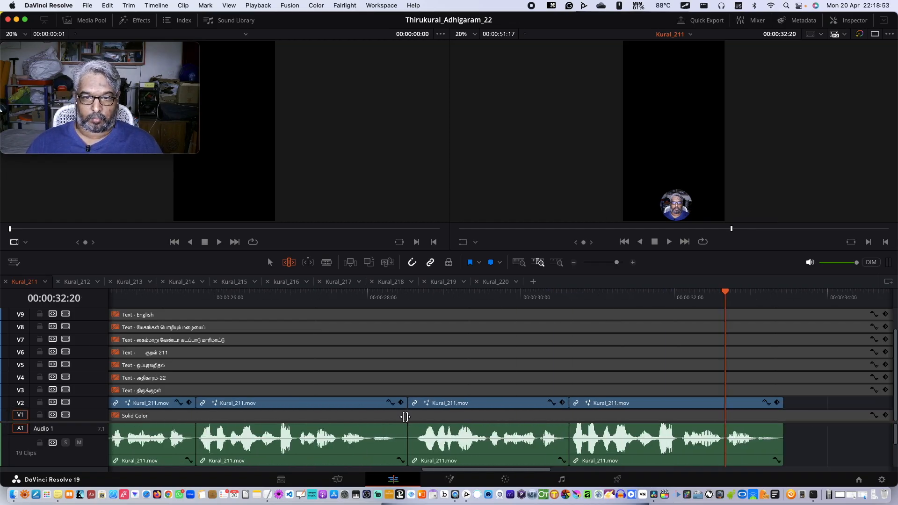
click(402, 432)
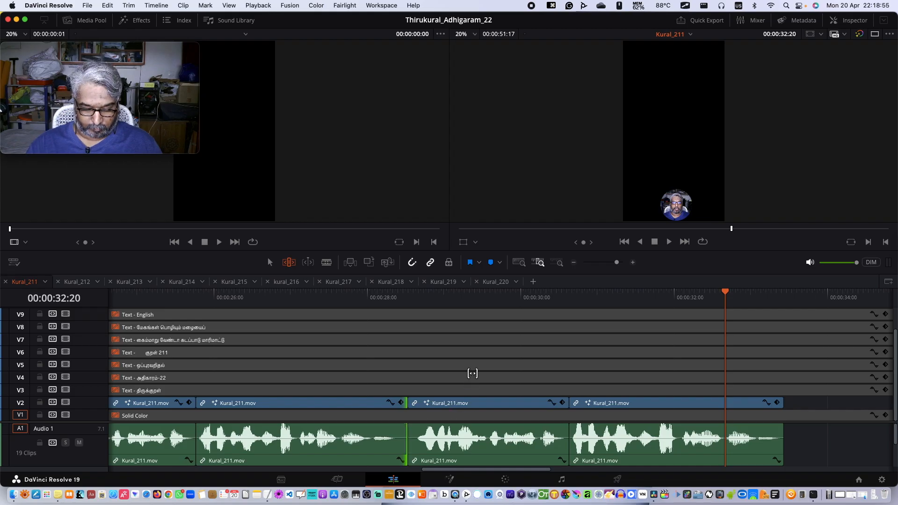
key(comma)
key(comma)
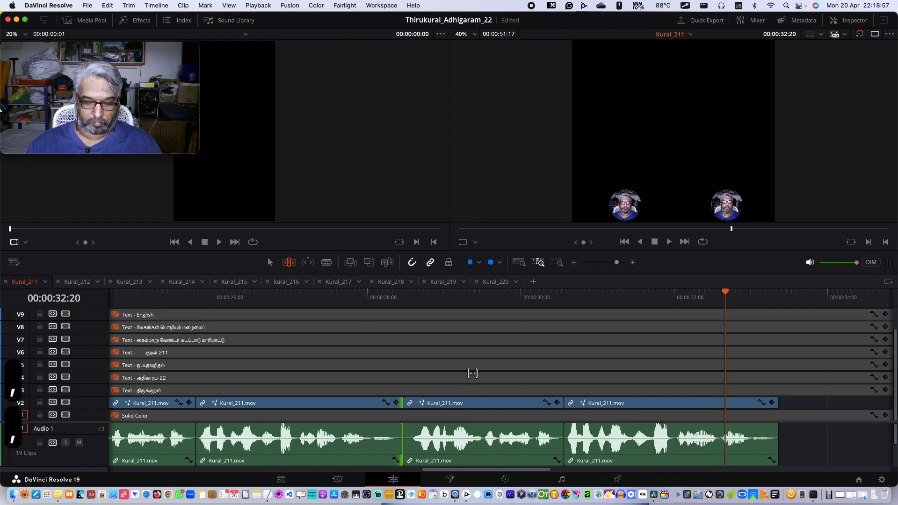
key(comma)
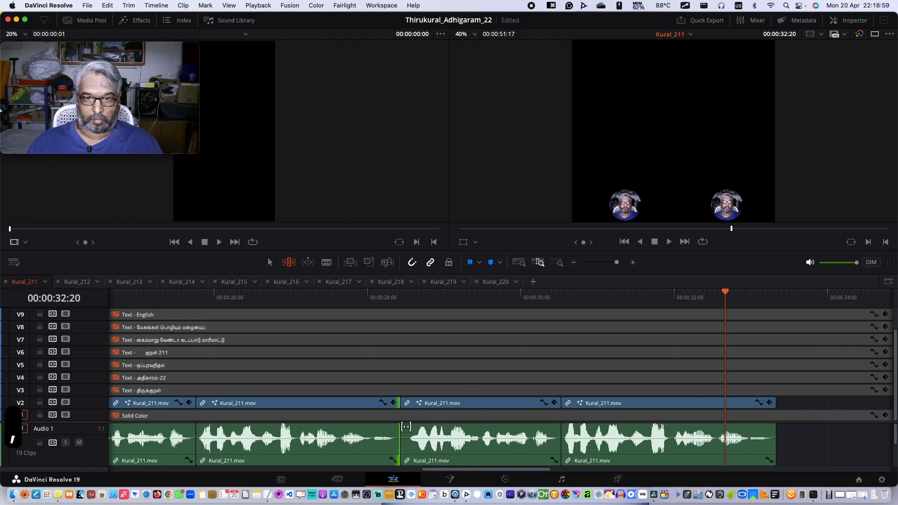
key(period)
key(period)
key(period)
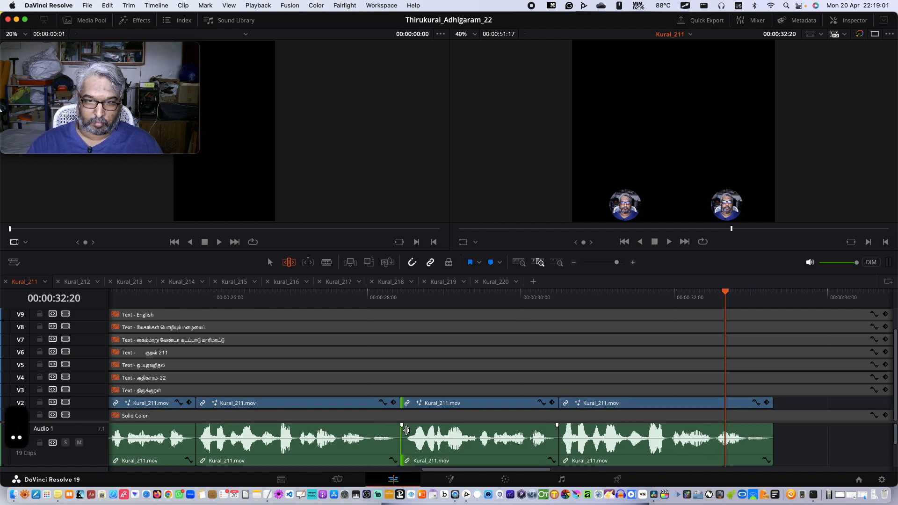
- Move the four End.mov clips earlier so they directly follow the last Kural_211.mov piece
scroll(406, 430, left, 10)
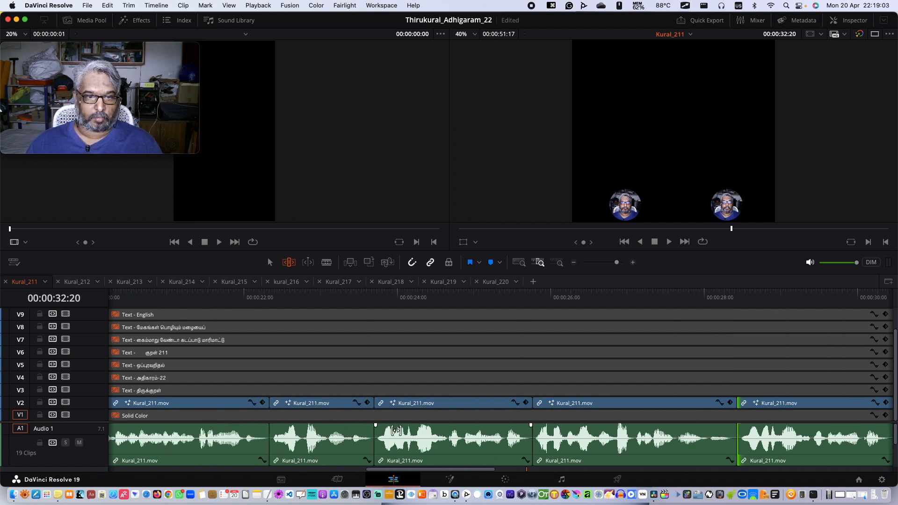
scroll(396, 430, right, 15)
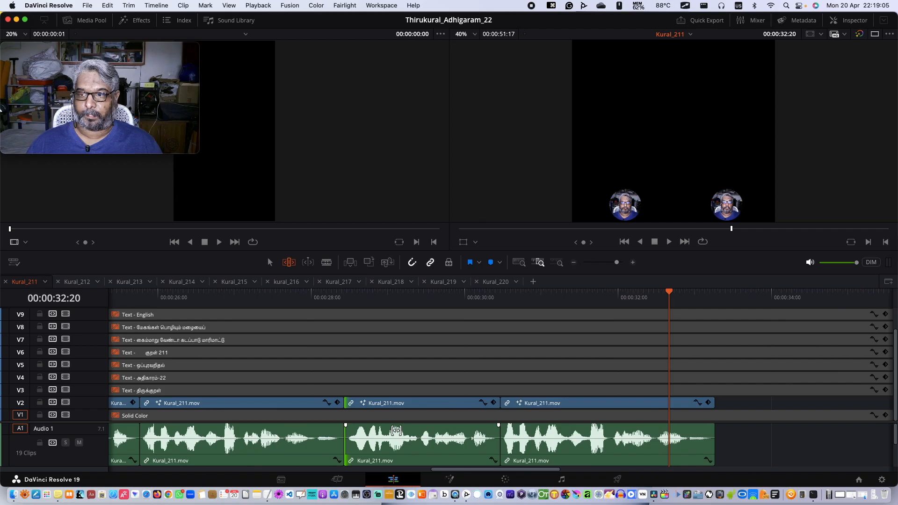
click(519, 263)
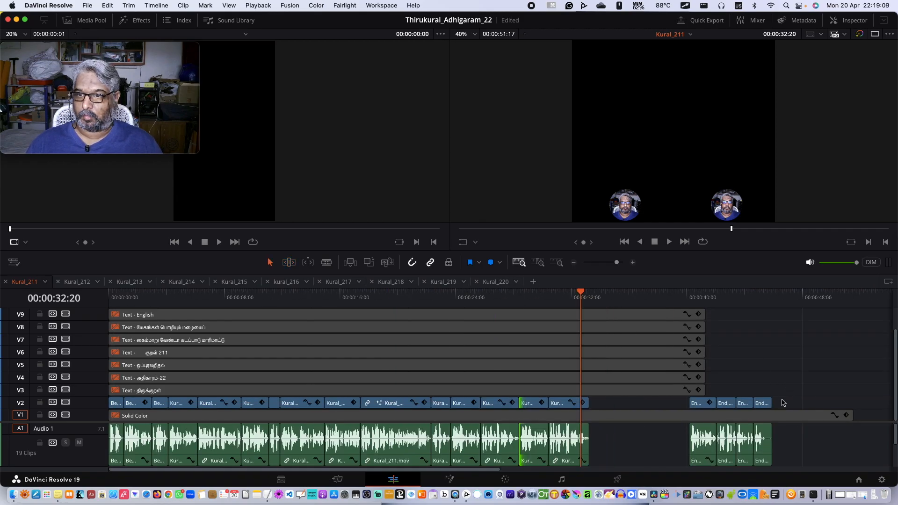
drag(782, 402, 597, 401)
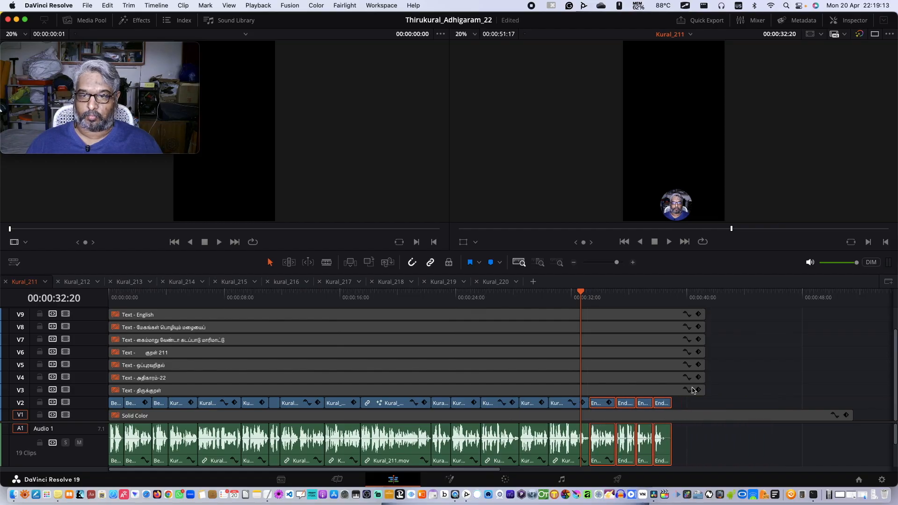
click(771, 372)
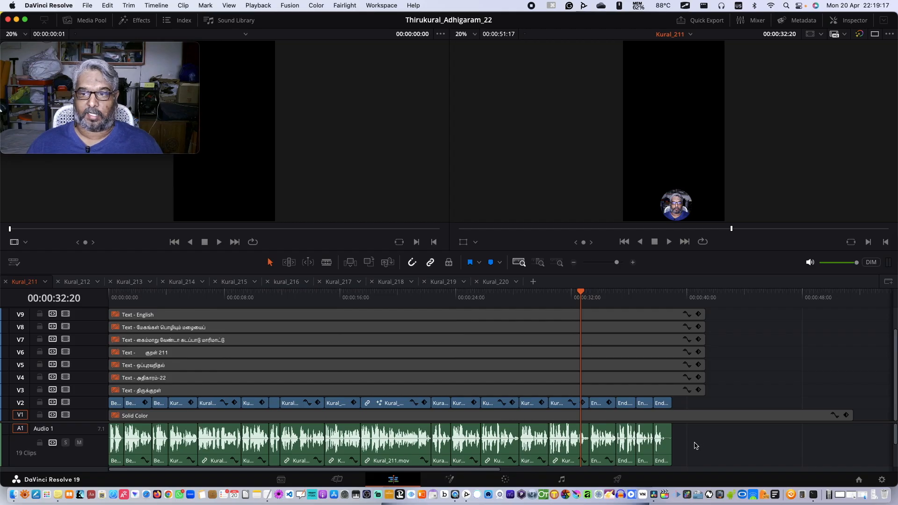
- Trim the ends of all the text clips and the Solid Color clip to 00:00:39:00, where the last End.mov clip ends, and save the project
drag(693, 445, 691, 310)
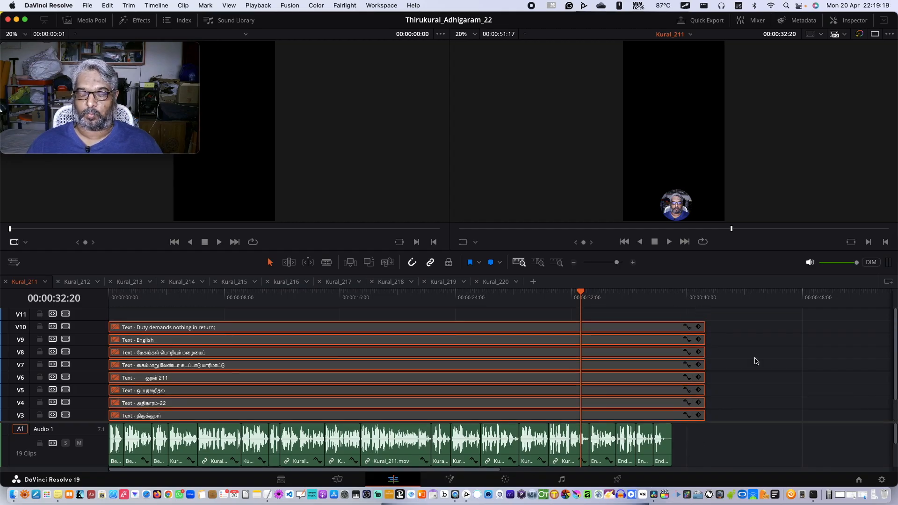
scroll(755, 360, down, 2)
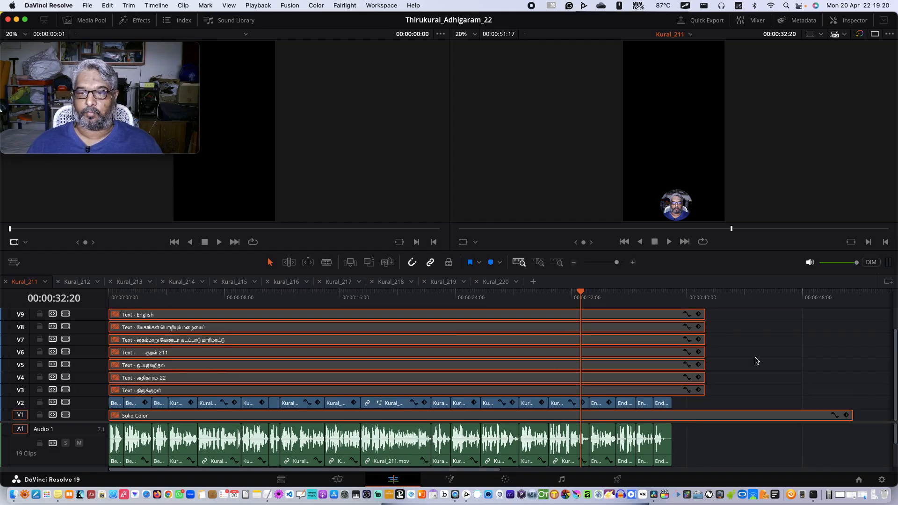
click(672, 293)
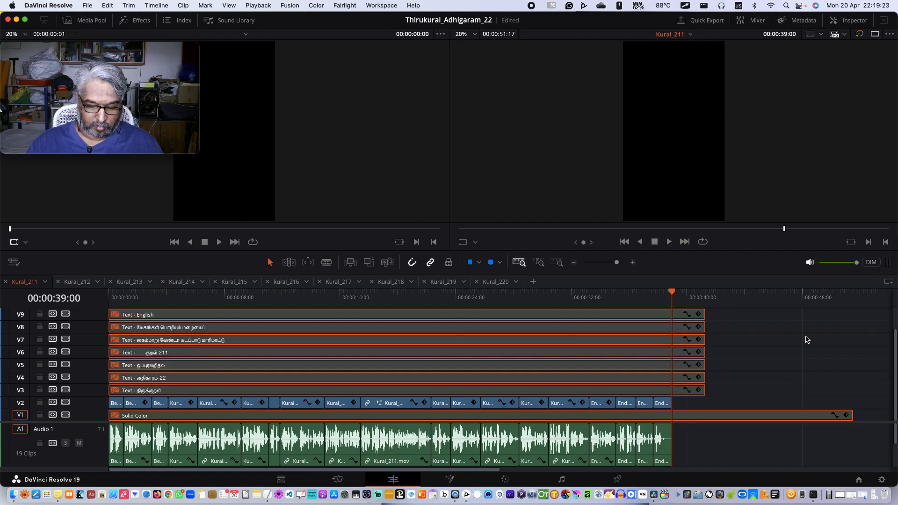
key(shift+])
key(shift+z)
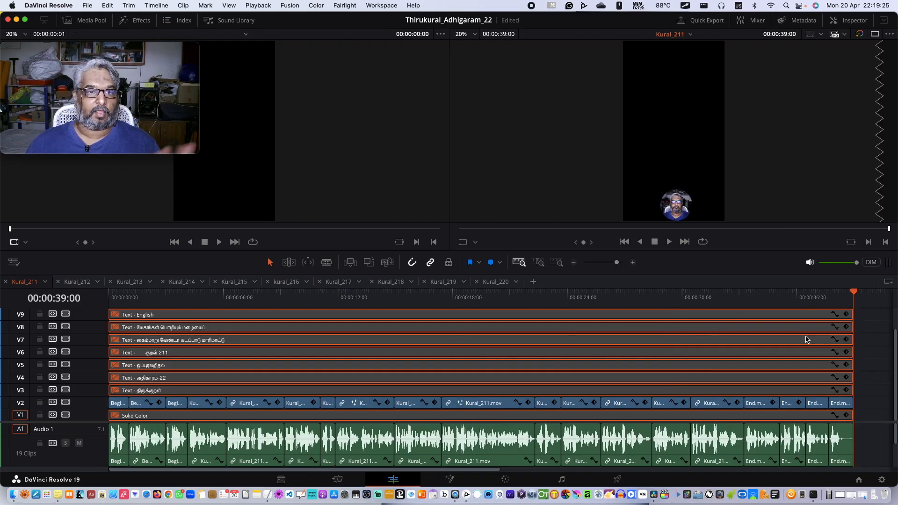
key(super+s)
- Enable the text and Solid Color clips to check the full layout, and disable them again
key(d)
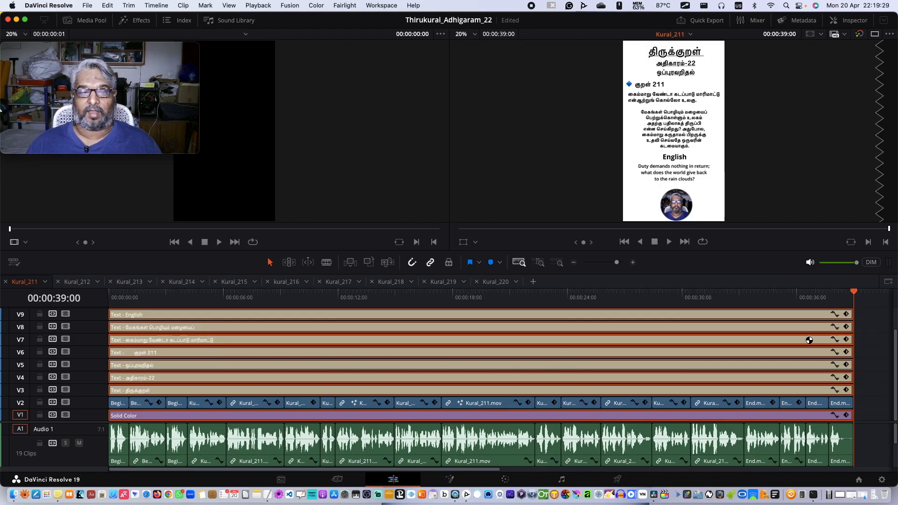
key(super+s)
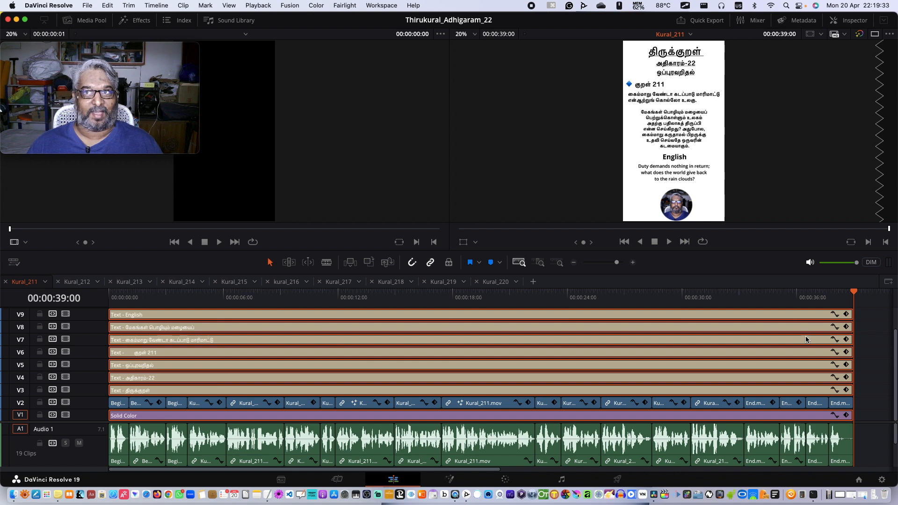
key(d)
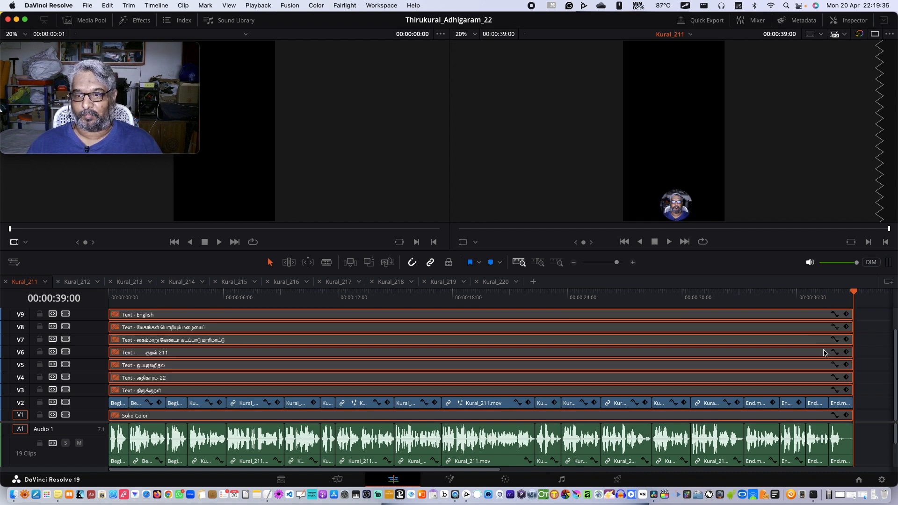
- Play the timeline from about 00:00:26:02 into the End.mov clips, and again from about 00:00:21:26 to 00:00:25:29, to check the cuts
click(606, 293)
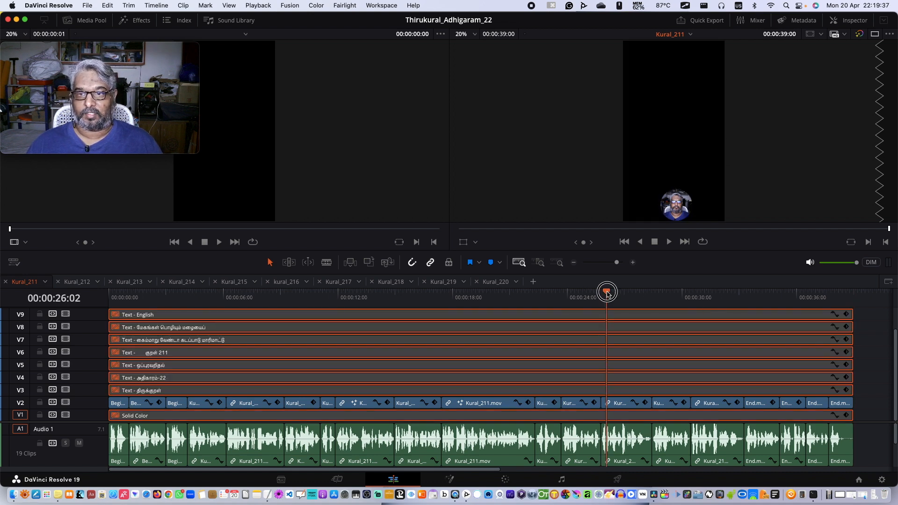
key(space)
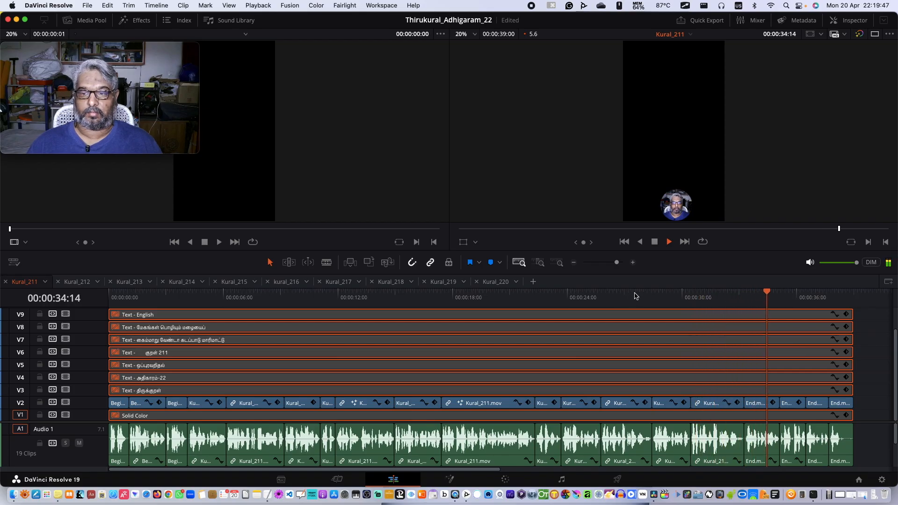
key(space)
click(526, 294)
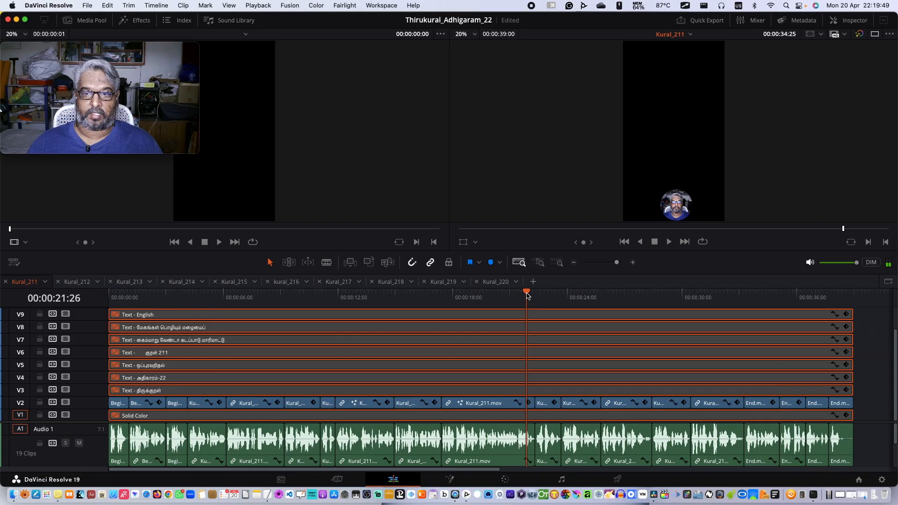
key(space)
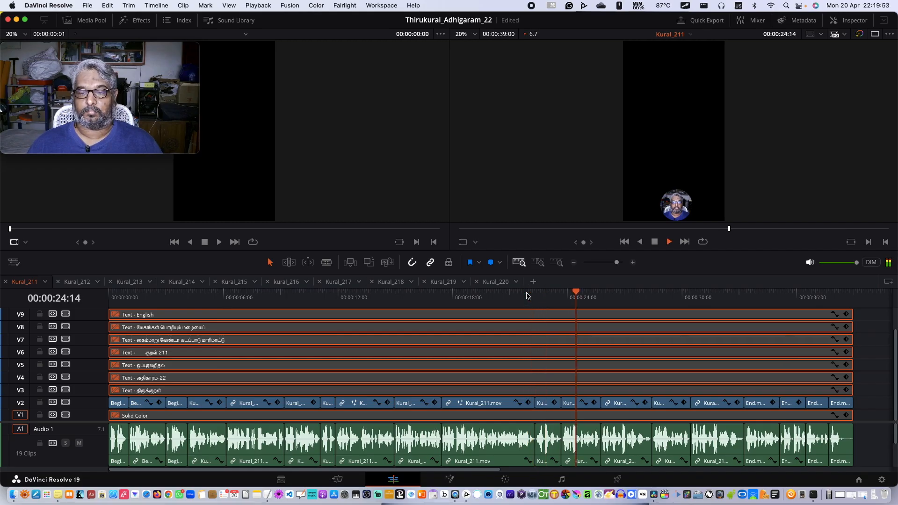
key(space)
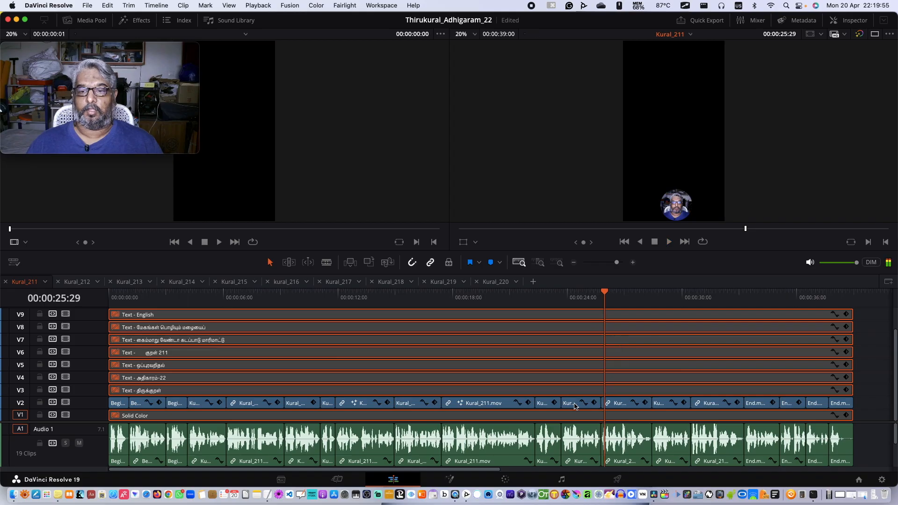
- Ripple delete the two adjacent Kural_211.mov pieces starting at about 00:00:23:21
click(576, 405)
super+click(627, 405)
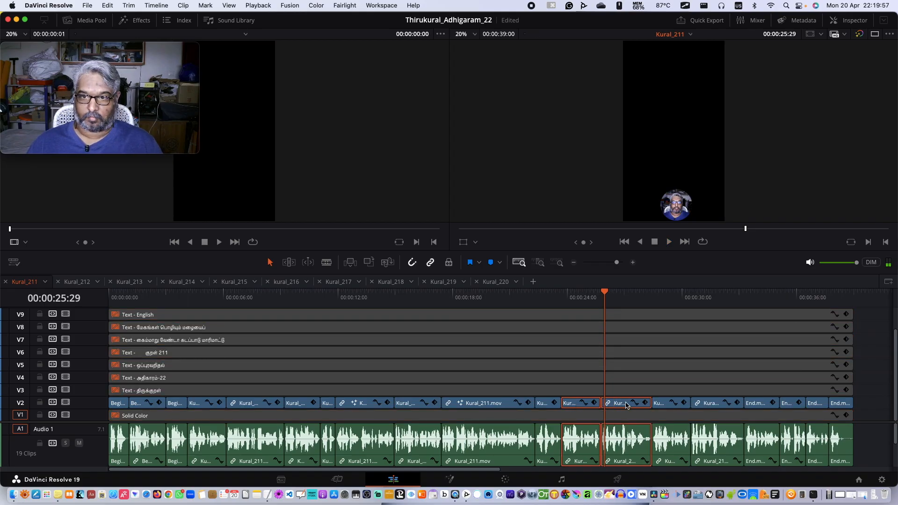
key(Delete)
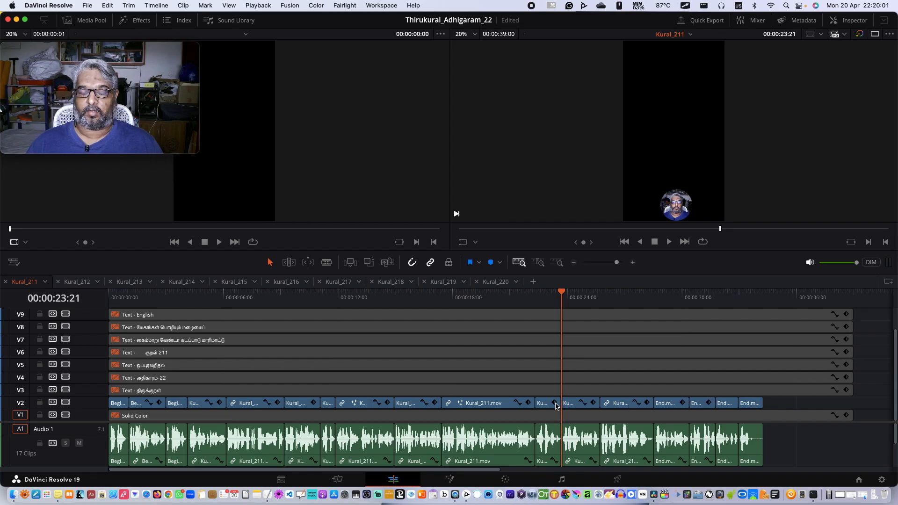
- Trim the ends of all the text clips and the Solid Color clip to 00:00:34:08, where the last End.mov clip ends
drag(779, 442, 775, 349)
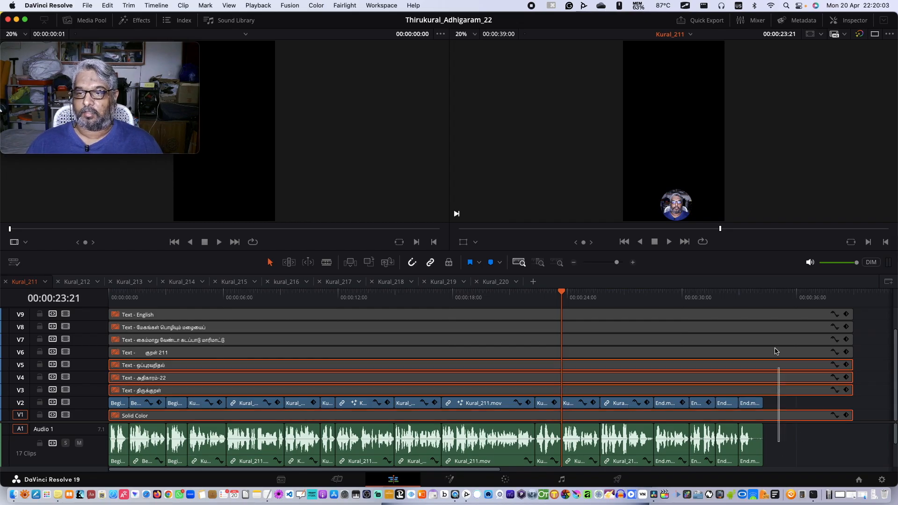
drag(787, 450, 785, 301)
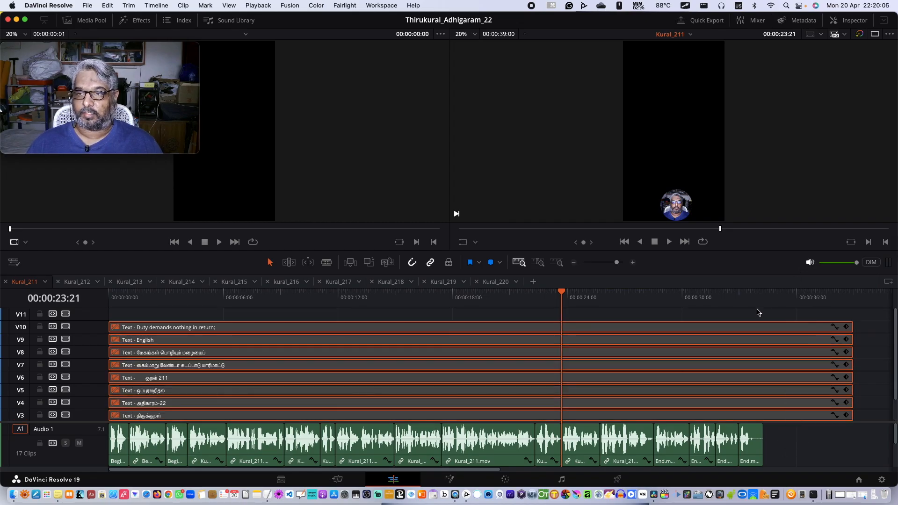
click(763, 294)
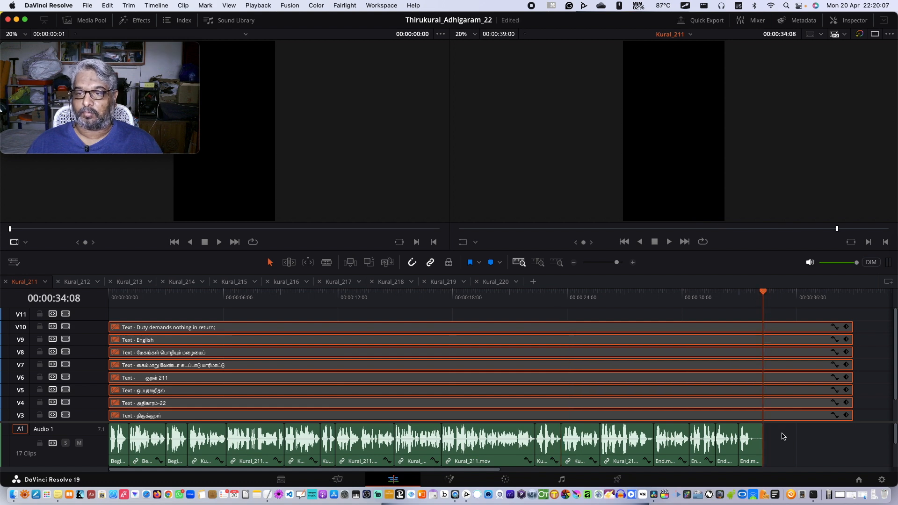
key(shift+])
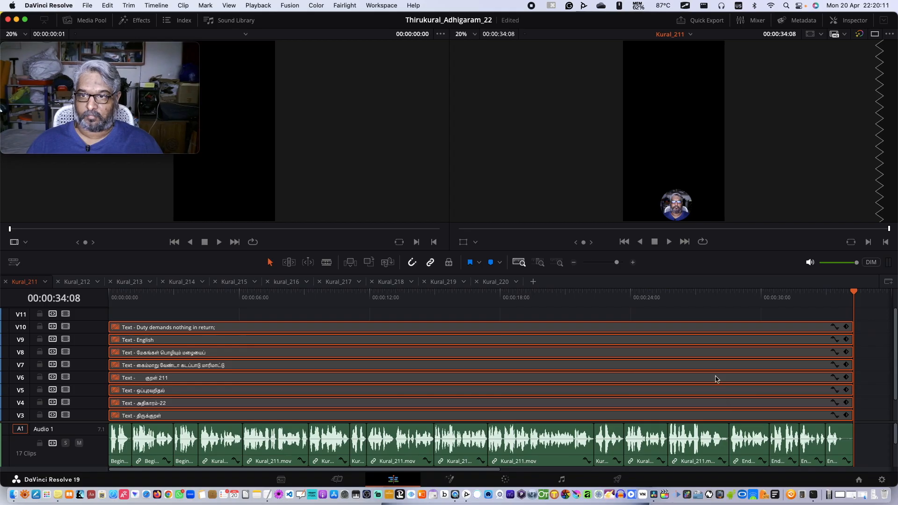
- Enable all the text clips and the Solid Color clip again, and save the project
scroll(716, 375, down, 2)
key(d)
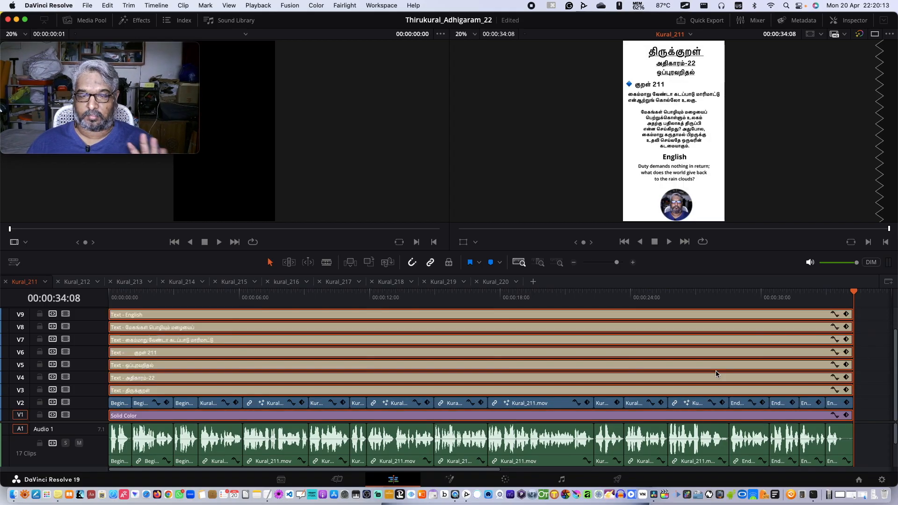
key(super+s)
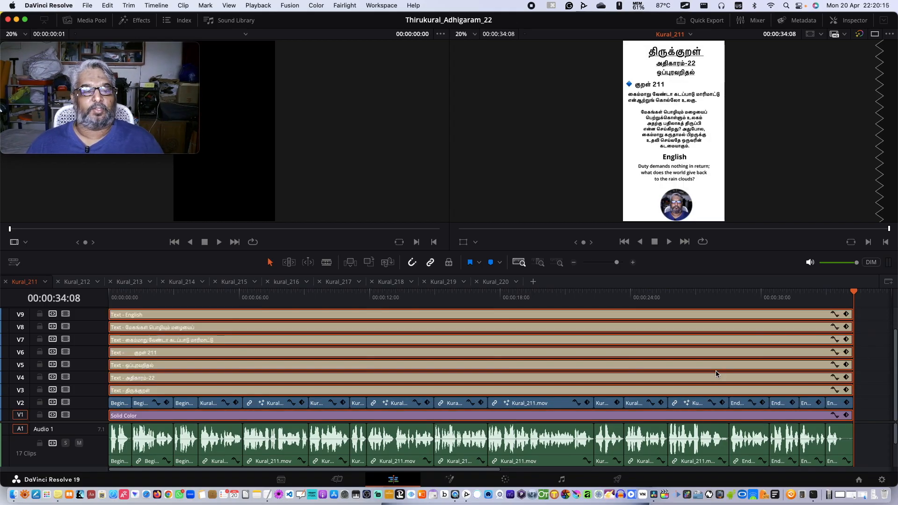
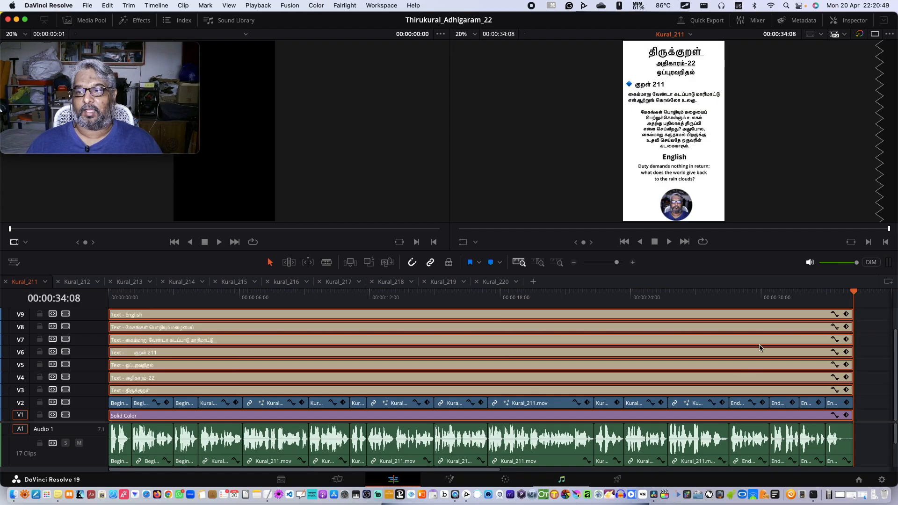
- On the Fairlight page, add the Fairlight FX Multiband Compressor to the Audio 1 track
key(shift+6)
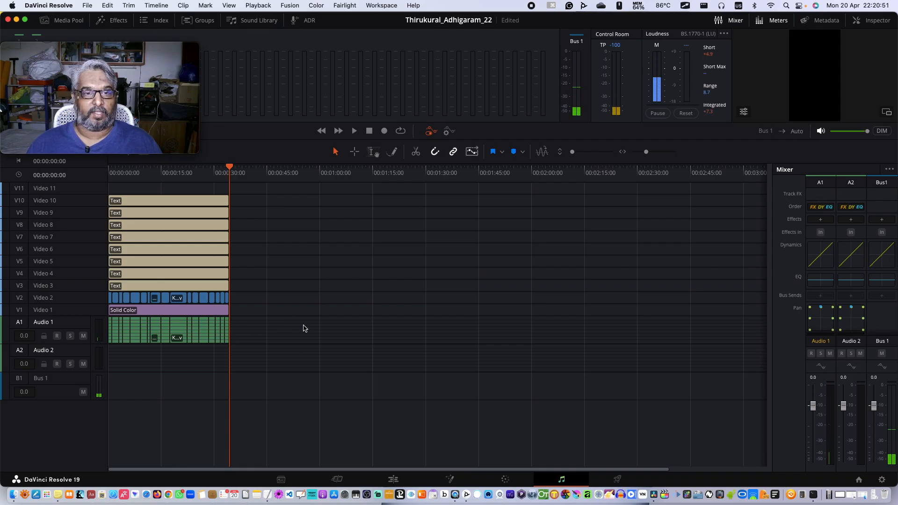
drag(303, 327, 69, 327)
click(68, 327)
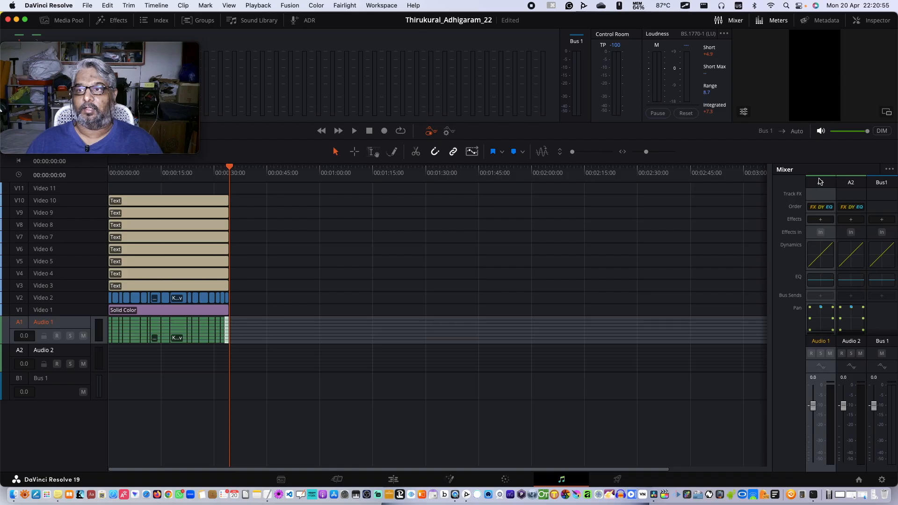
click(820, 219)
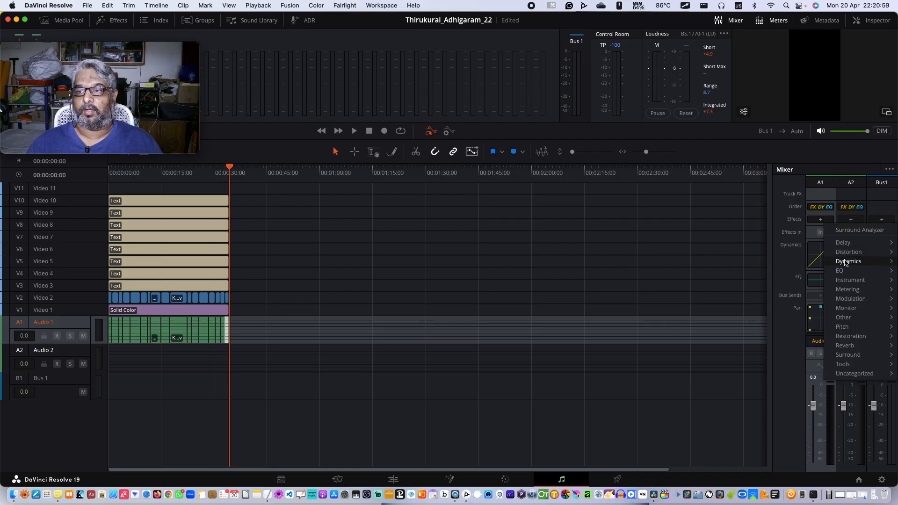
mouse_move(845, 262)
mouse_move(814, 264)
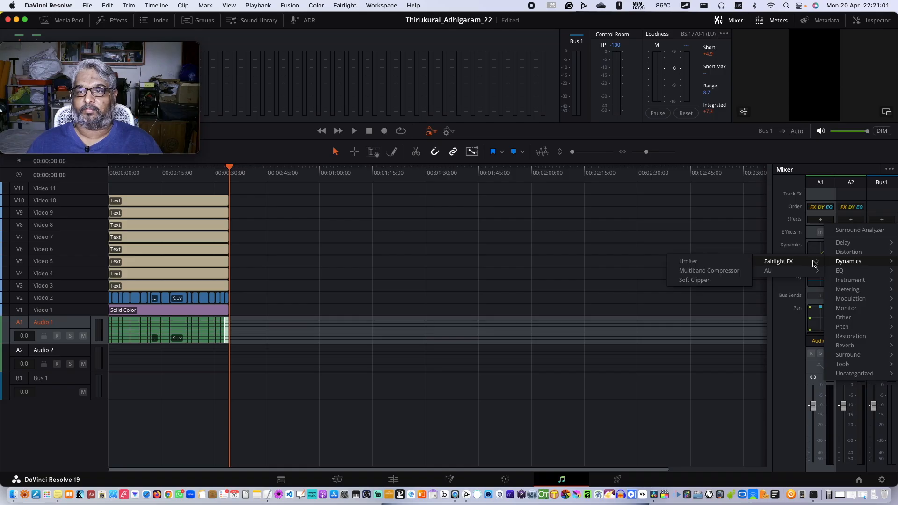
click(738, 270)
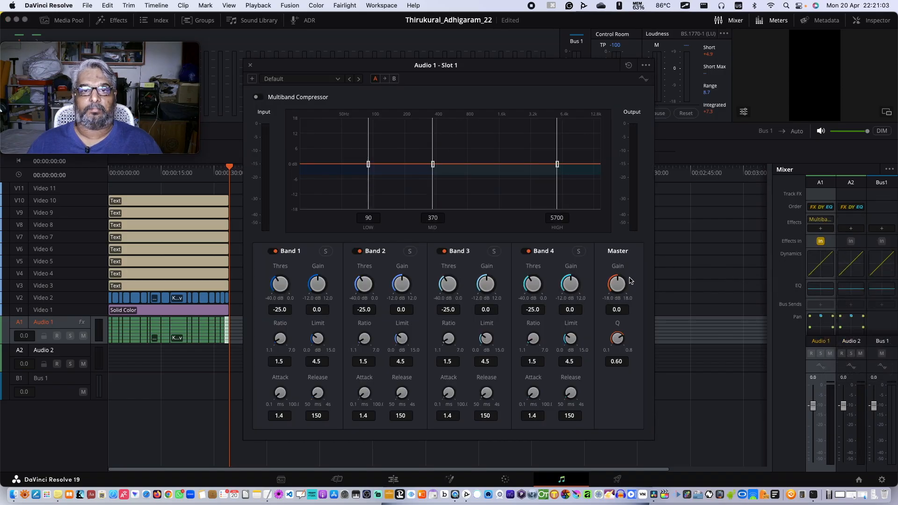
- Apply the Impact and Balance preset to the Multiband Compressor, set its mid crossover to 484, and close it
click(323, 79)
click(320, 92)
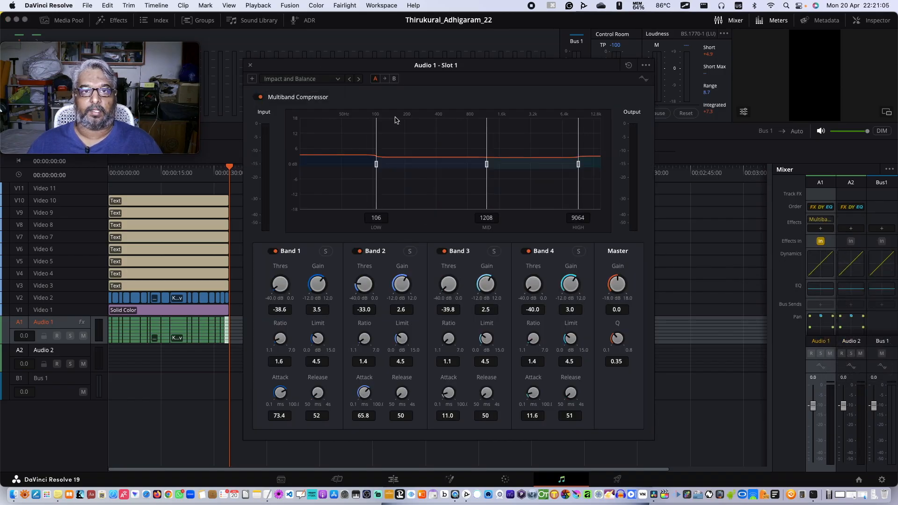
drag(486, 165, 445, 171)
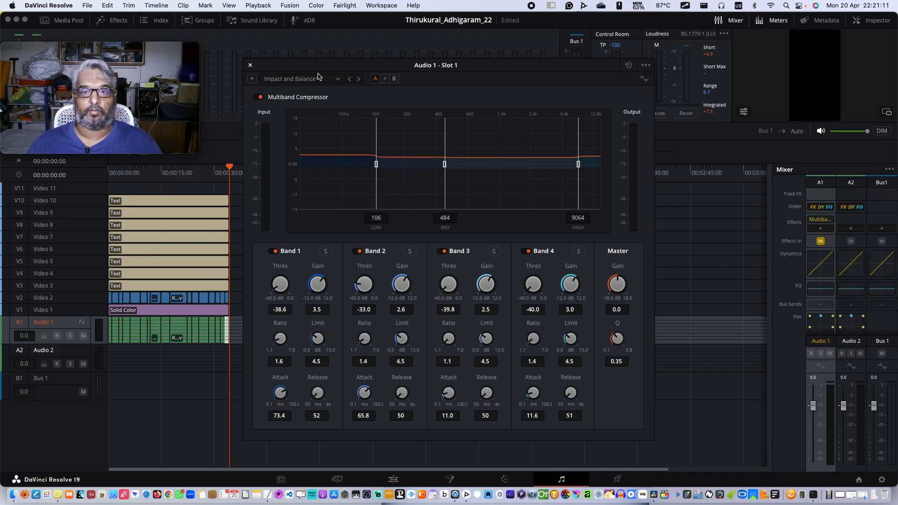
click(250, 65)
- Apply the Dialog leveler - Full expander preset to Audio 1's Dynamics and set the make-up gain to 11.0
double_click(813, 259)
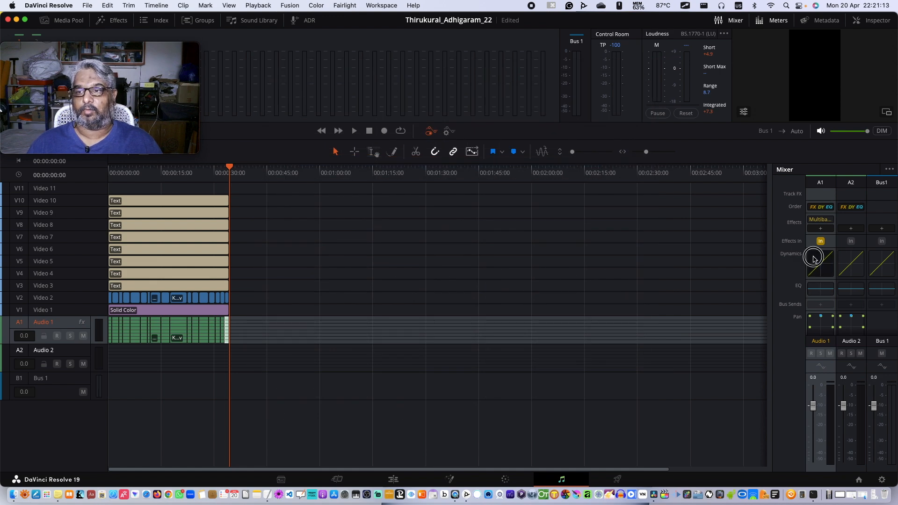
click(291, 78)
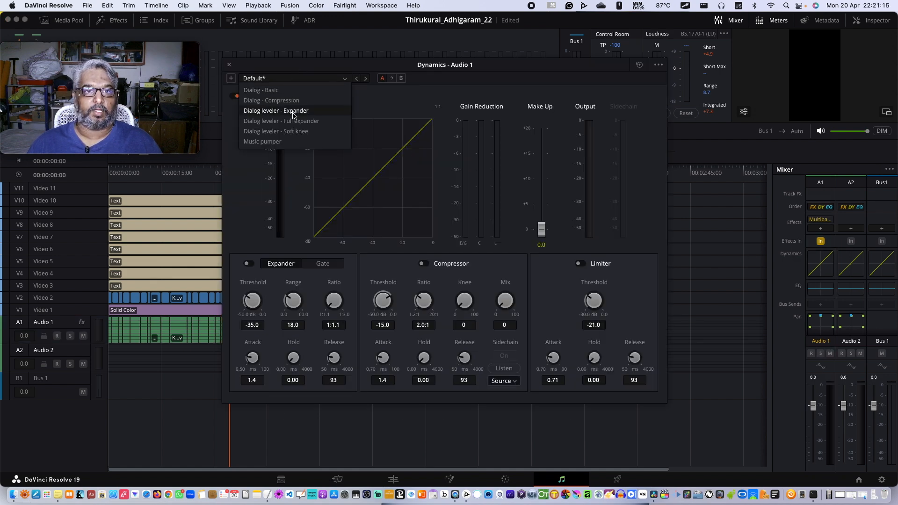
click(294, 120)
click(542, 182)
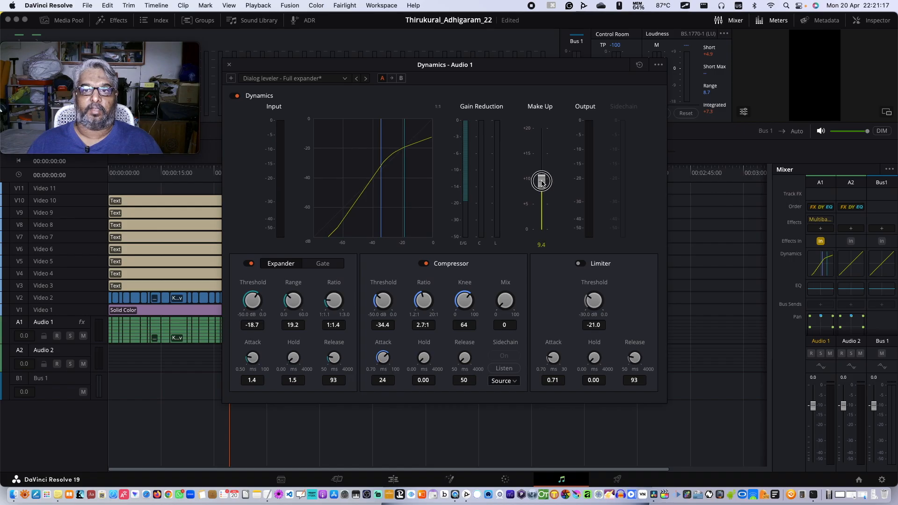
drag(541, 182, 544, 174)
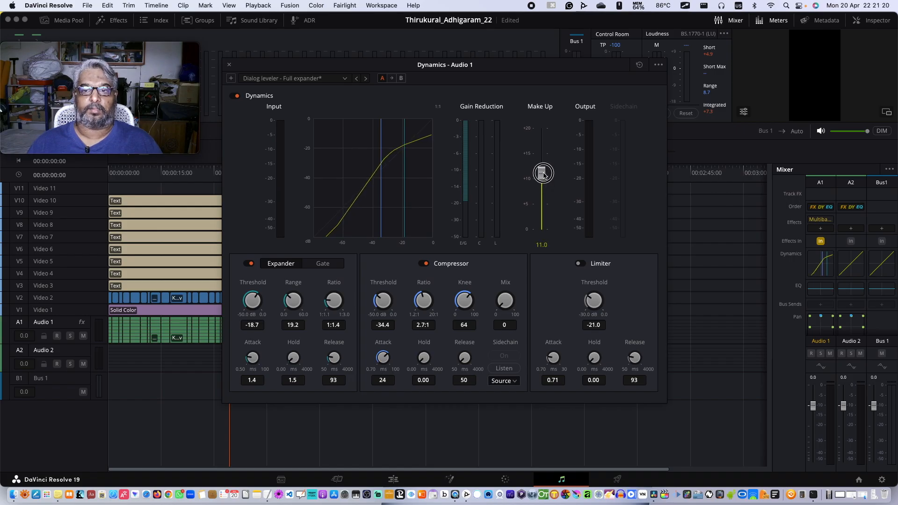
click(229, 65)
- Apply the Dialog - Male lav finisher preset to Audio 1's Equalizer and close the equalizer
click(820, 288)
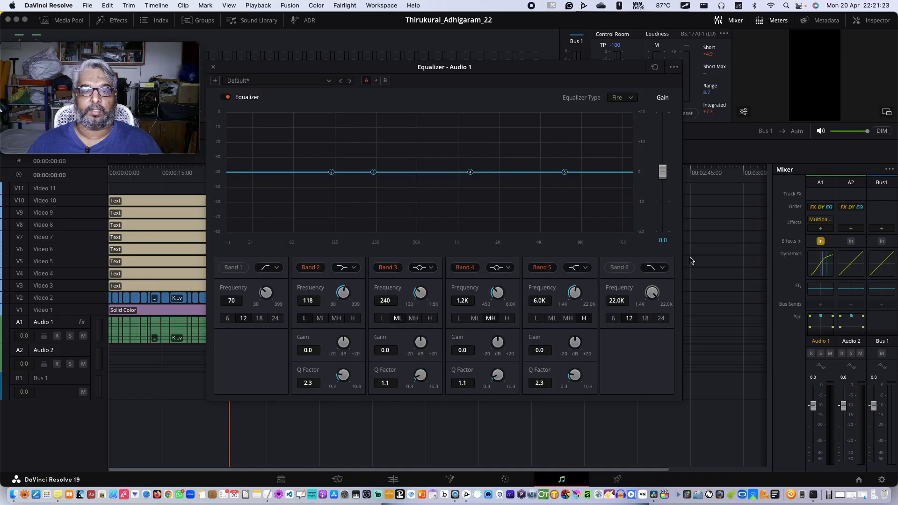
click(291, 83)
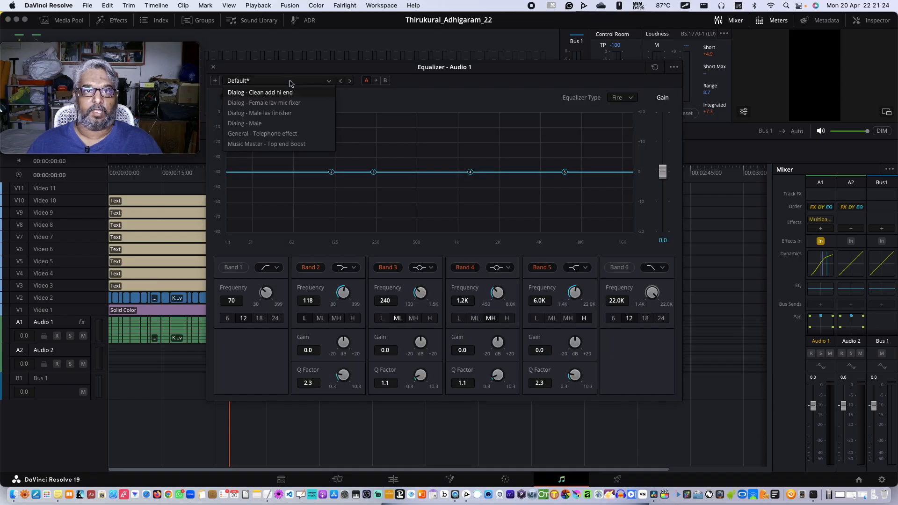
click(290, 113)
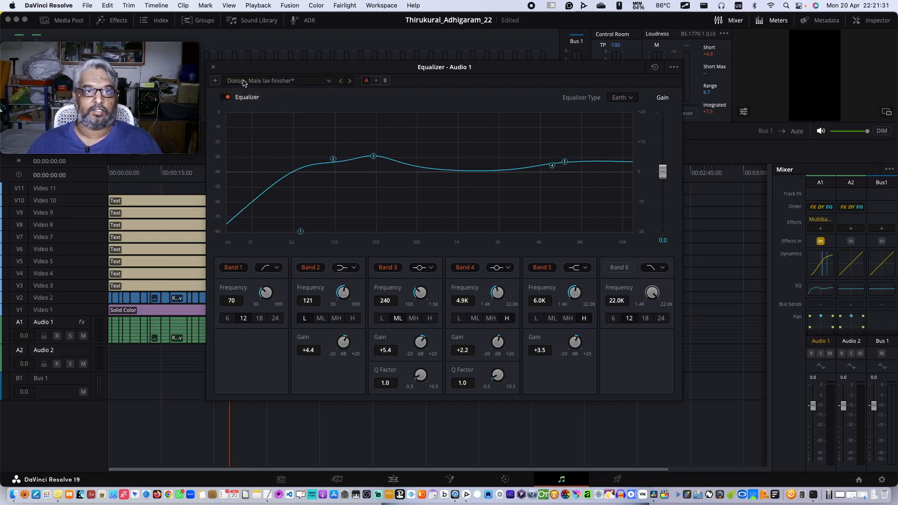
drag(413, 69, 464, 76)
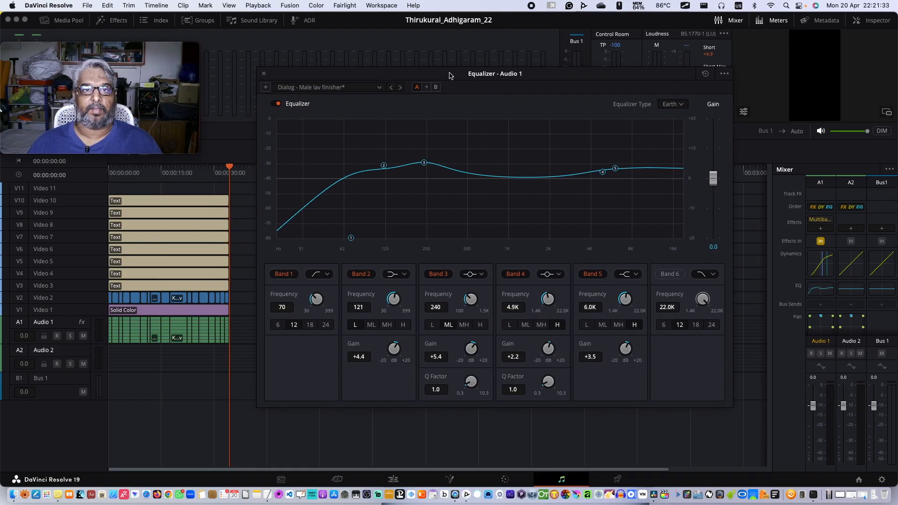
click(264, 74)
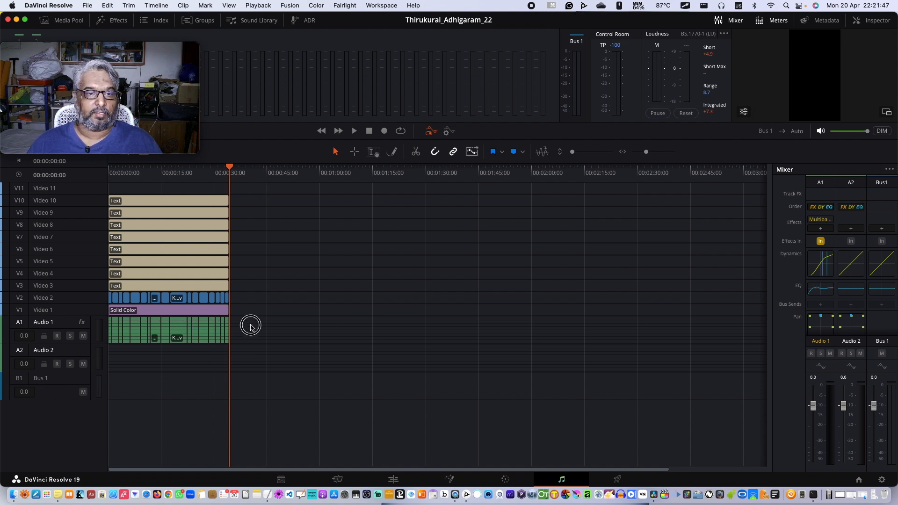
- Review the YouTube normalization mode with Relative and Independent levels for all Audio 1 clips, and cancel without normalizing
drag(248, 322, 96, 332)
right_click(154, 326)
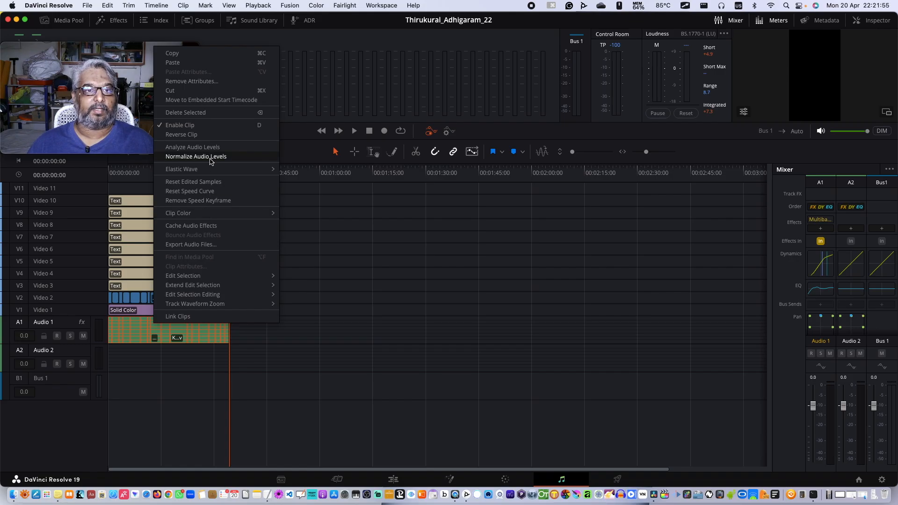
click(196, 157)
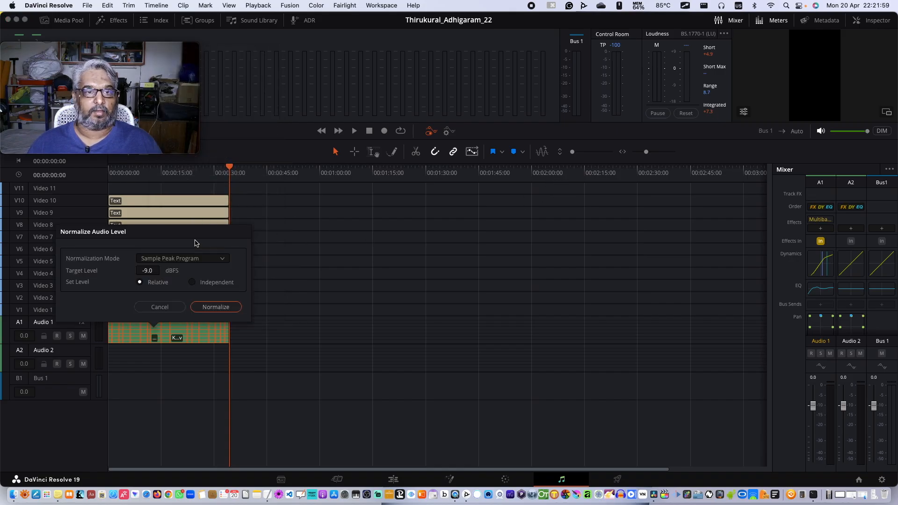
click(223, 260)
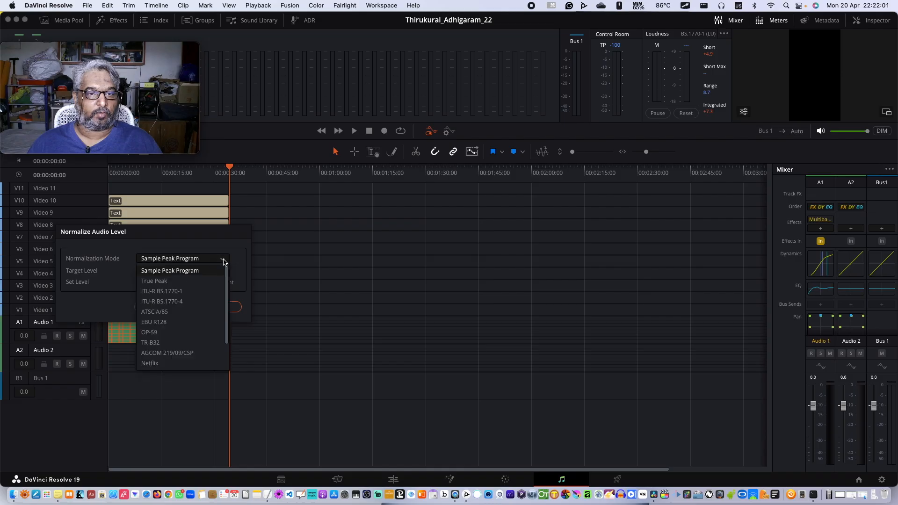
scroll(192, 322, down, 3)
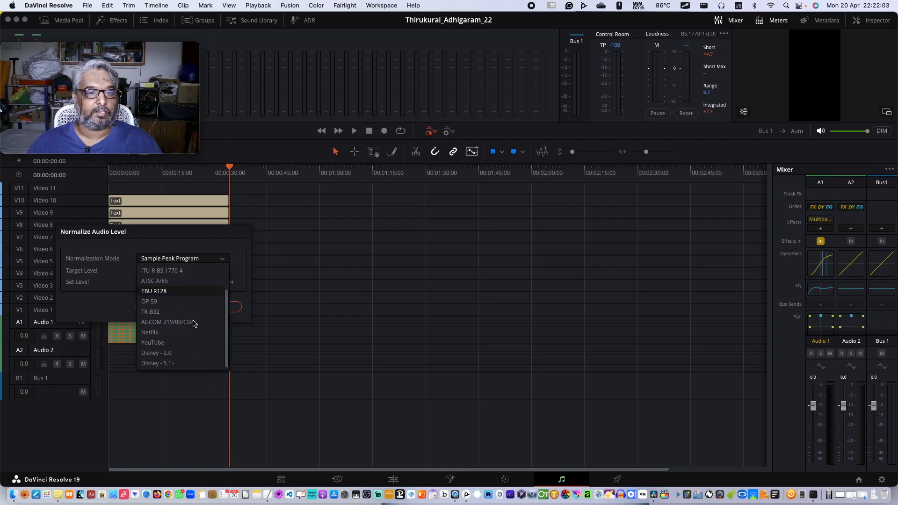
click(177, 344)
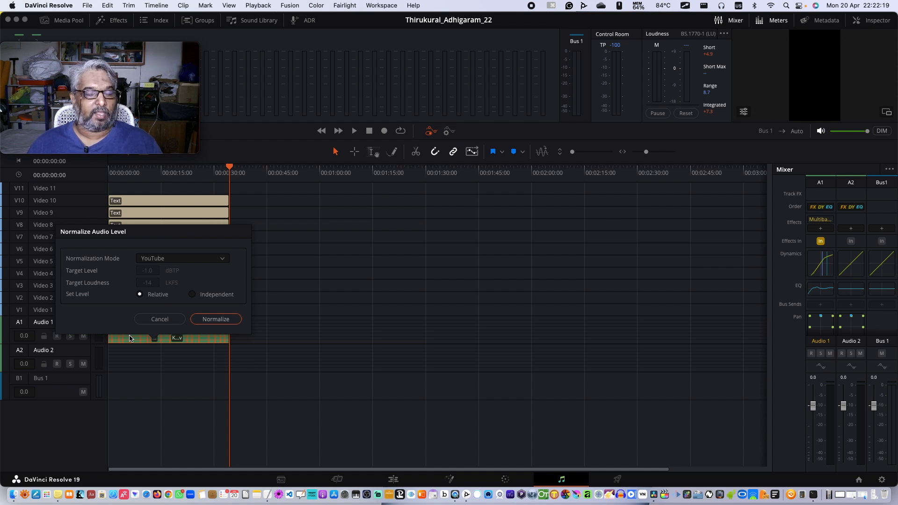
click(199, 296)
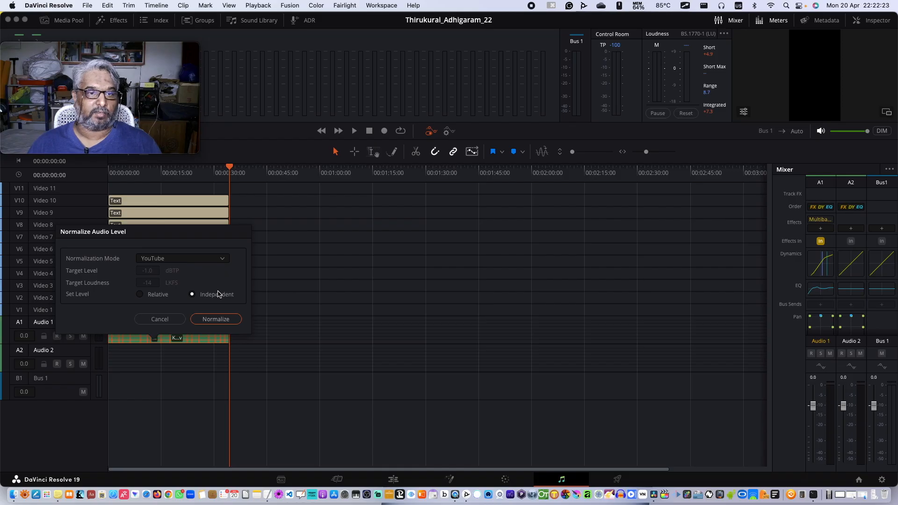
click(164, 294)
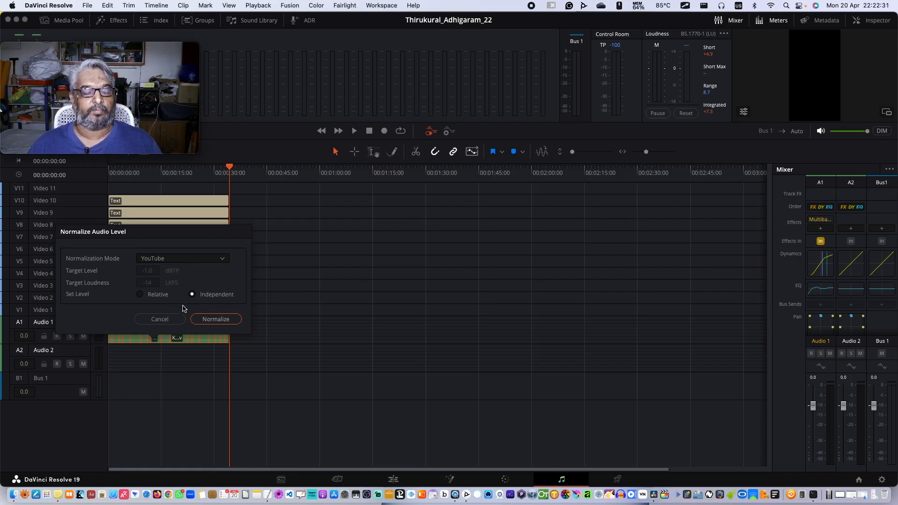
click(140, 294)
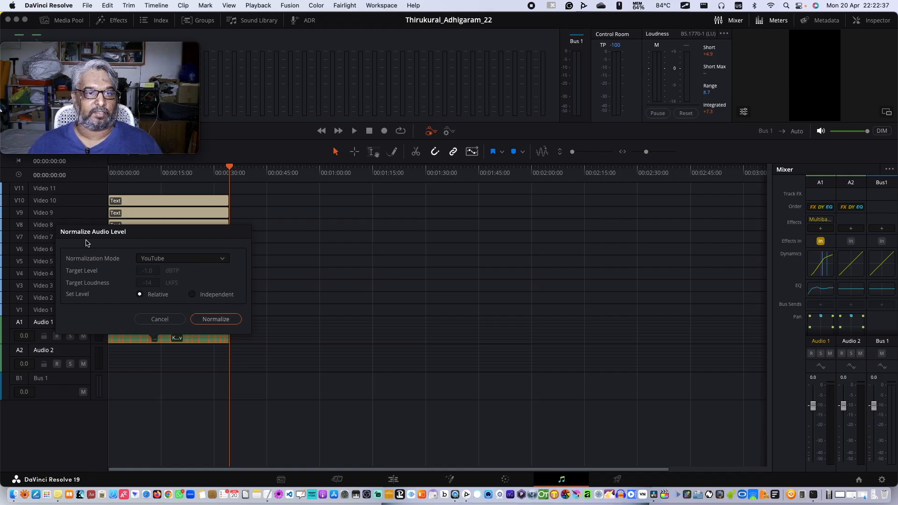
click(146, 323)
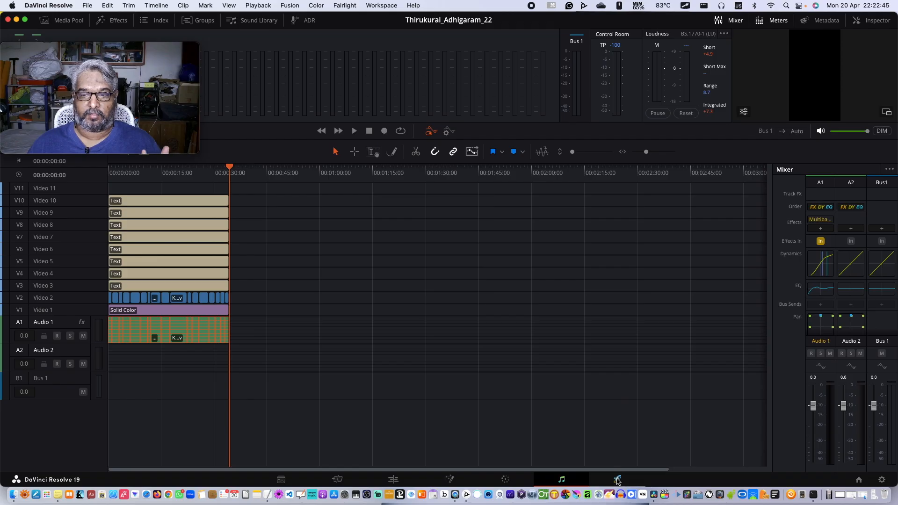
- Go to the Deliver page and set the render's file name to Kural_211F
click(617, 479)
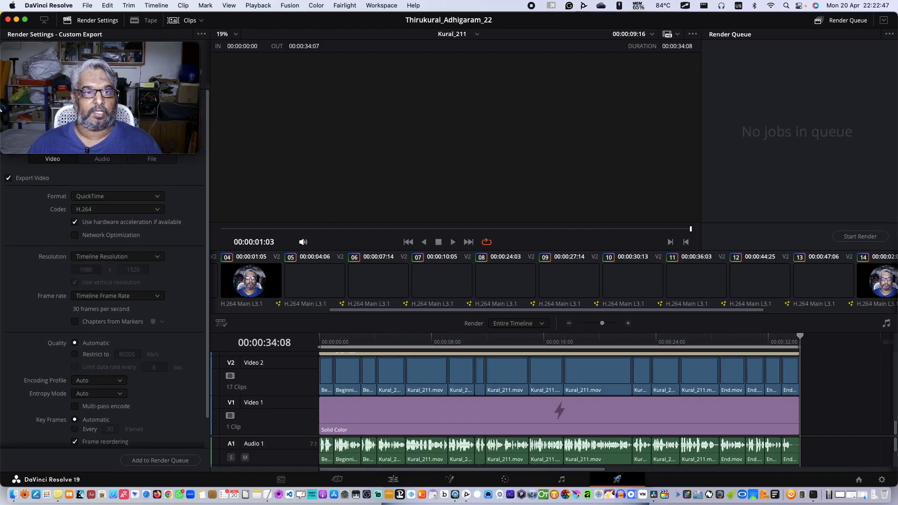
drag(187, 52, 187, 238)
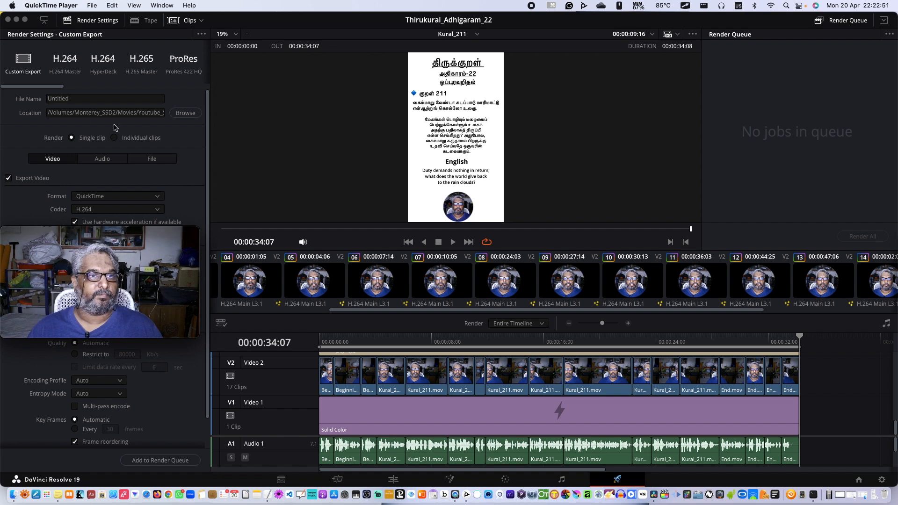
click(80, 101)
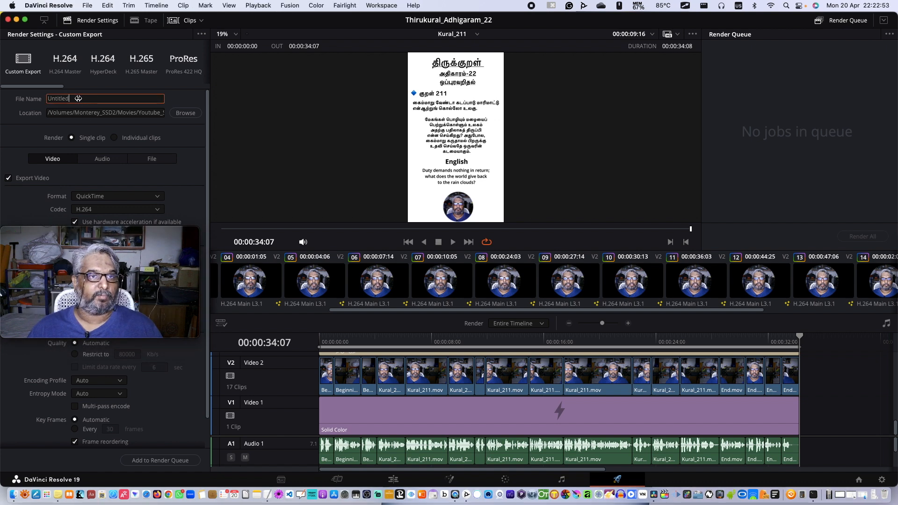
drag(78, 98, 42, 96)
text(K)
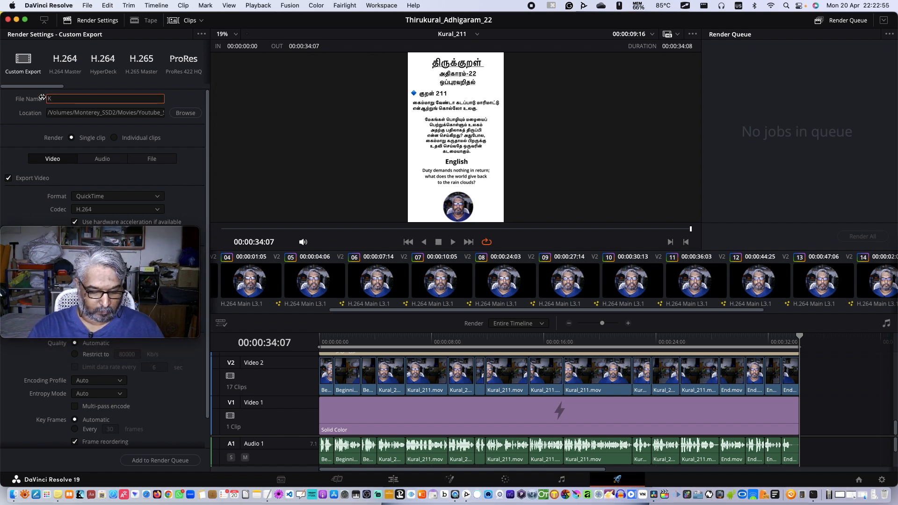
text(ural_)
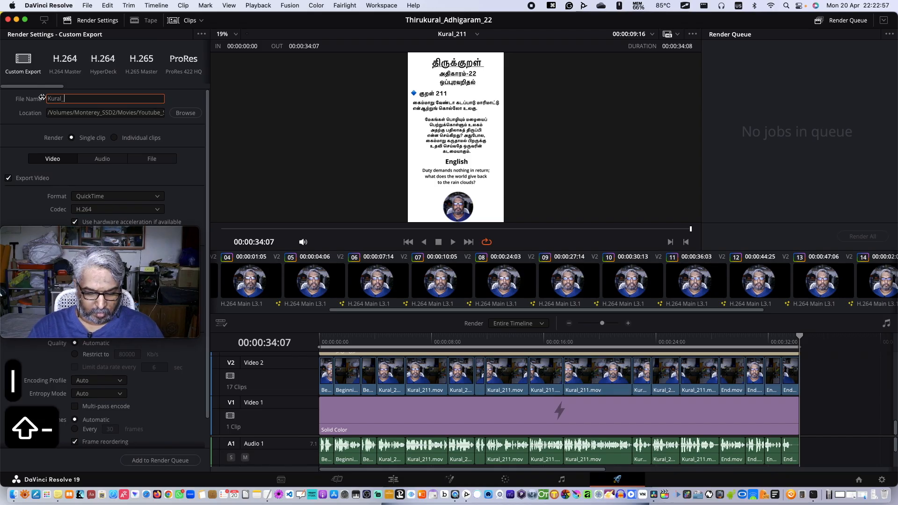
text(211)
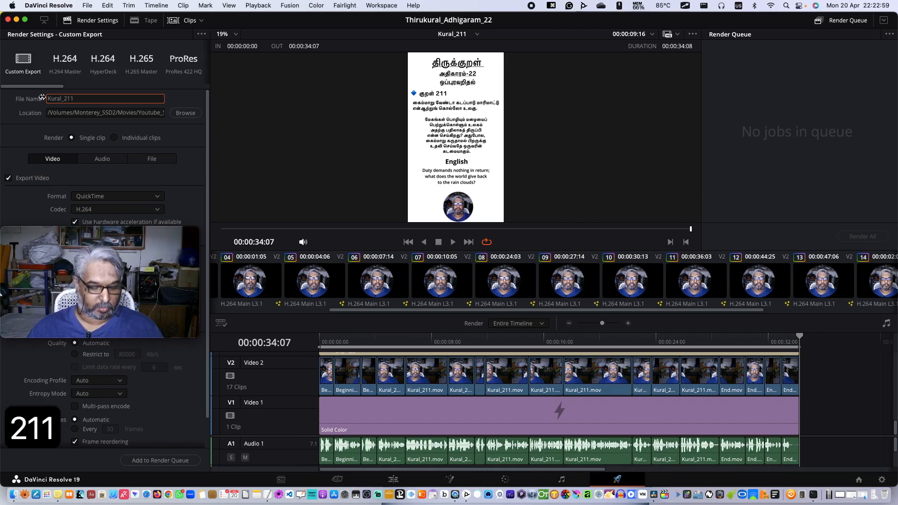
text(F)
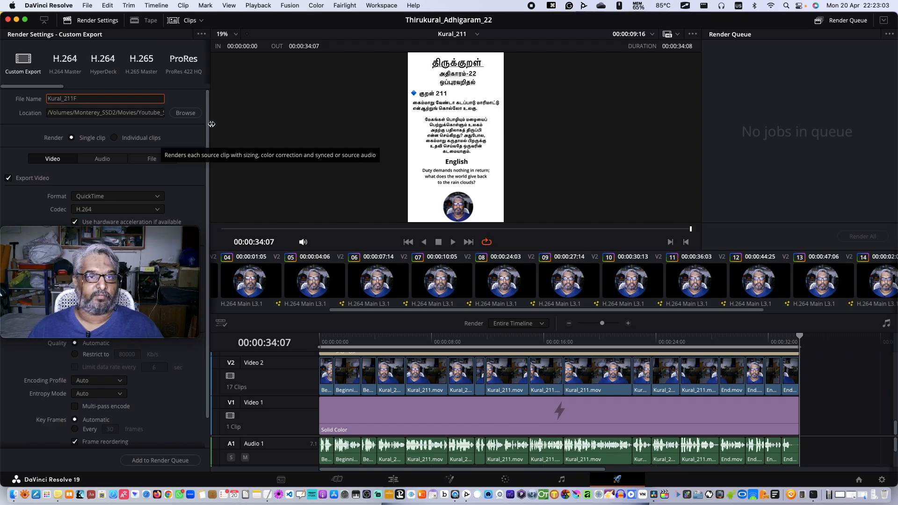
- Set the render destination to the Adhigaram_22 folder inside Youtube_Shorts_Podcast
click(189, 114)
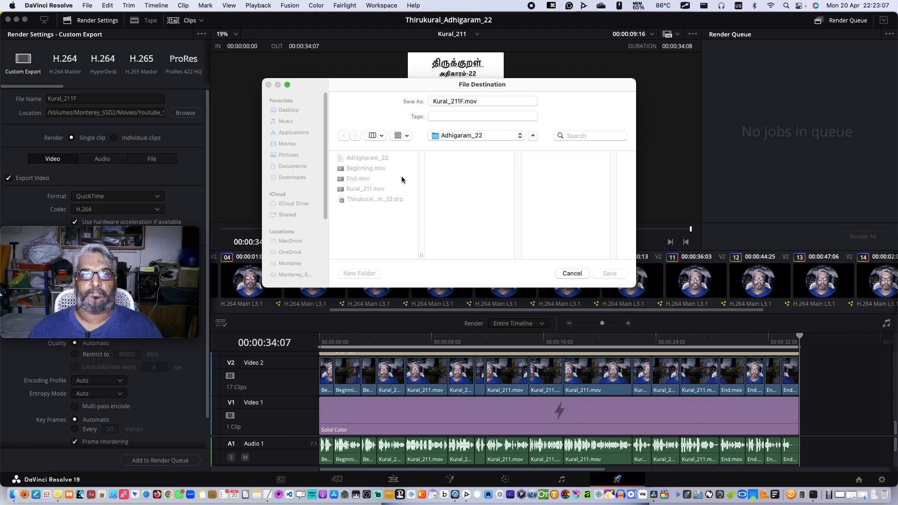
click(562, 159)
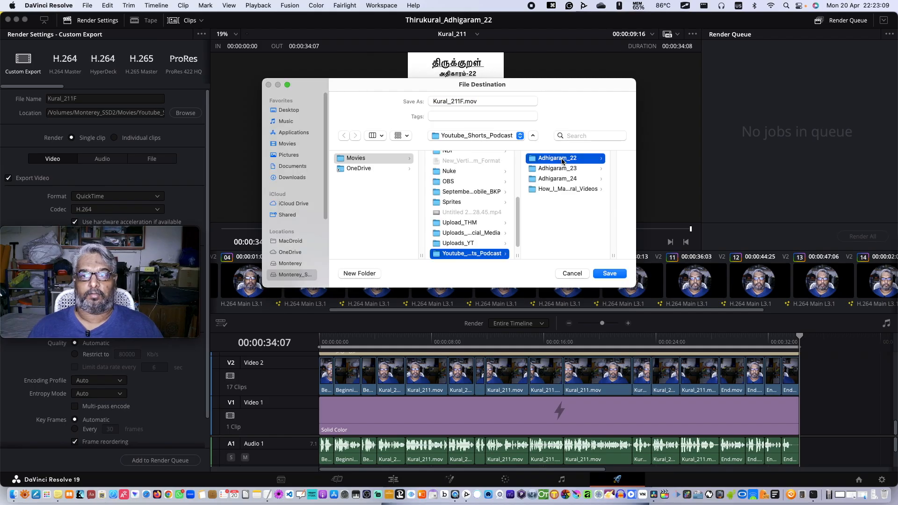
click(609, 274)
- Examine the video export settings, including the expanded Advanced Settings
mouse_move(174, 236)
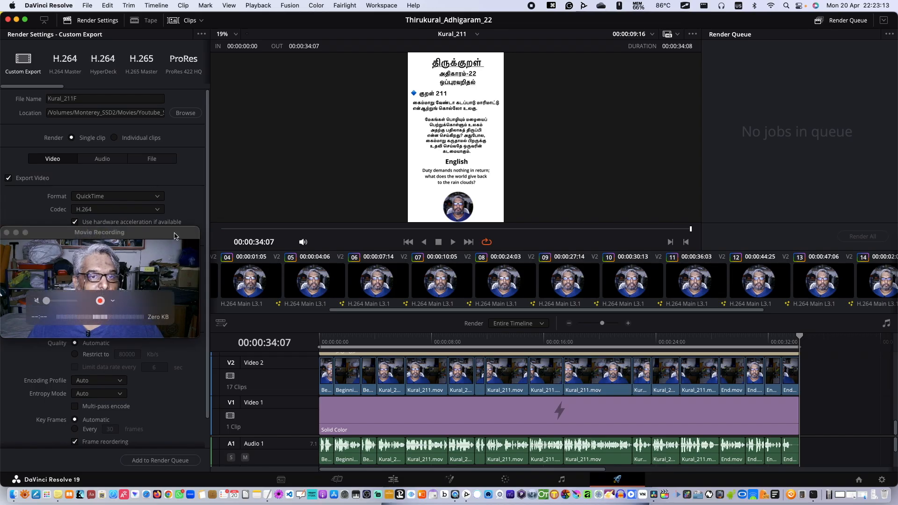
drag(174, 236, 395, 89)
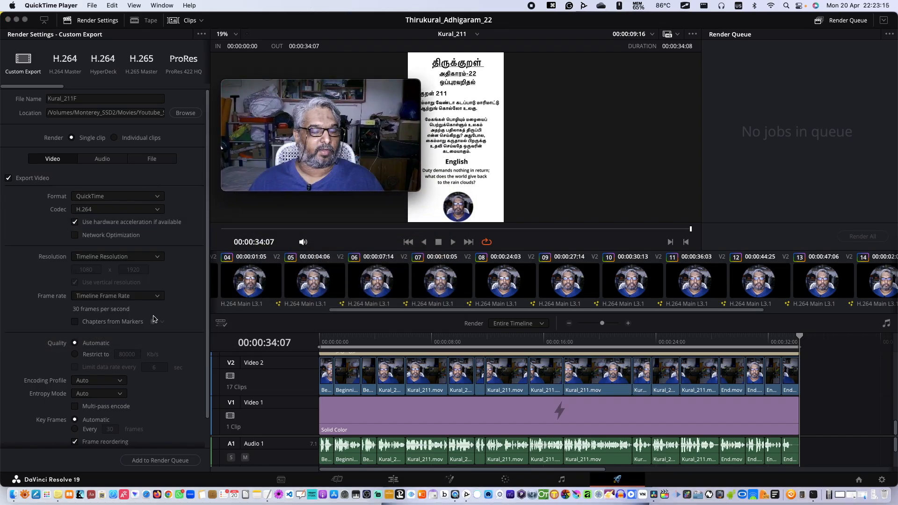
scroll(149, 308, down, 2)
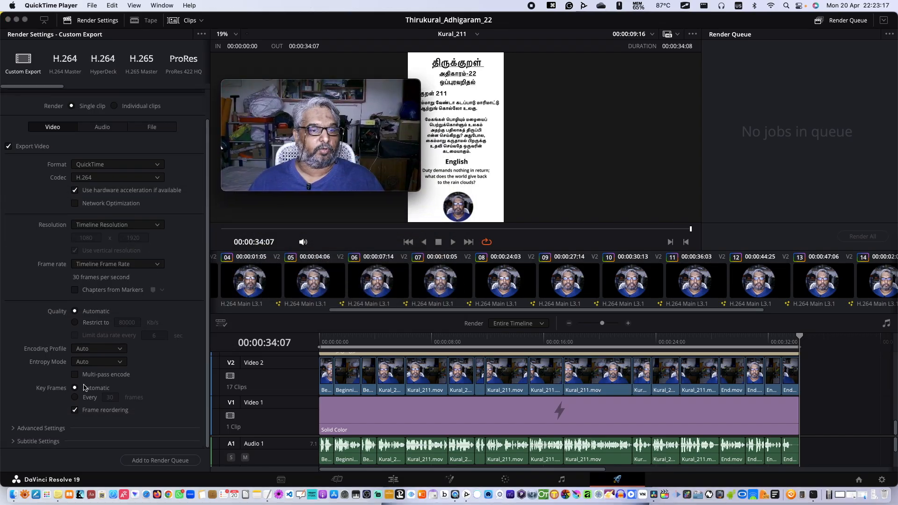
click(41, 428)
scroll(146, 358, down, 5)
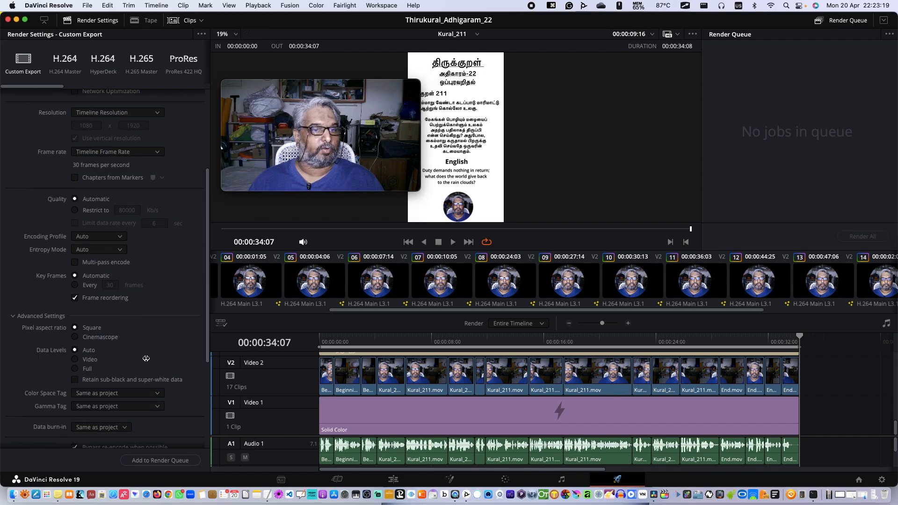
scroll(147, 326, down, 7)
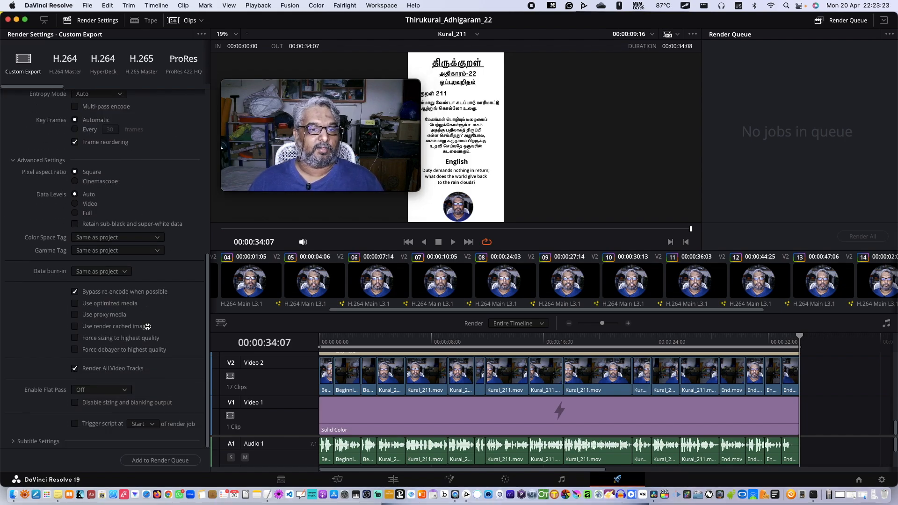
scroll(147, 327, up, 4)
scroll(147, 326, up, 8)
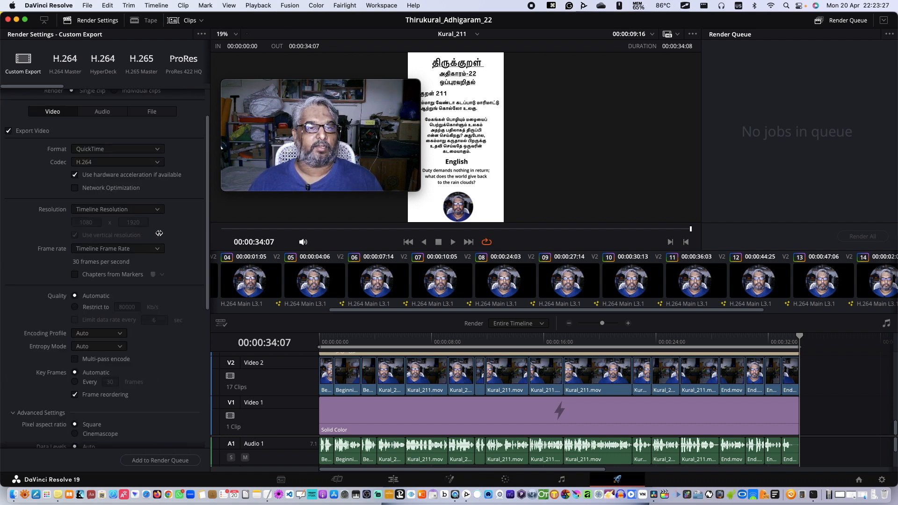
scroll(160, 233, up, 2)
- Check the audio export settings and add the Kural_211F job to the render queue
click(105, 159)
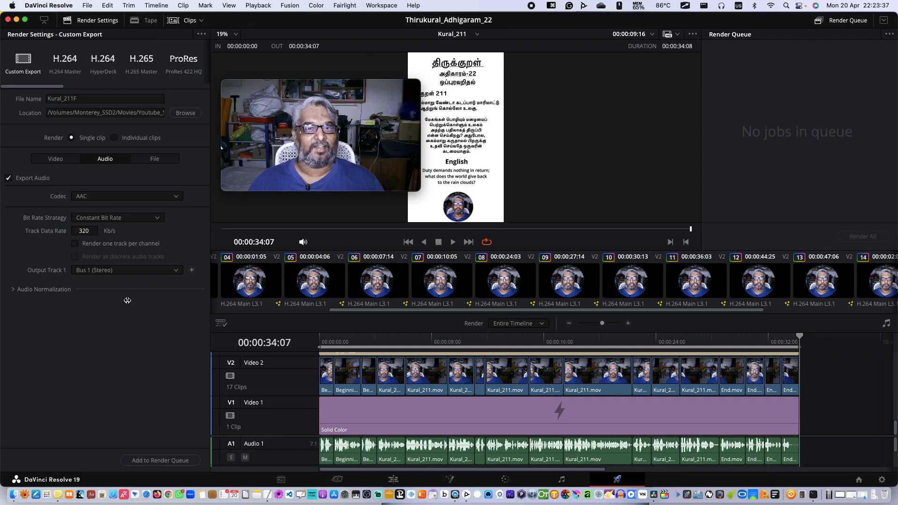
click(49, 158)
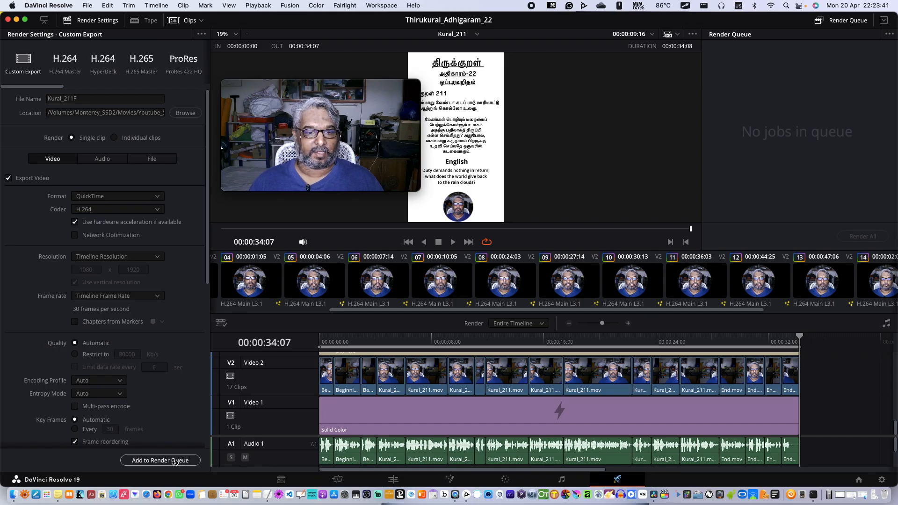
click(180, 460)
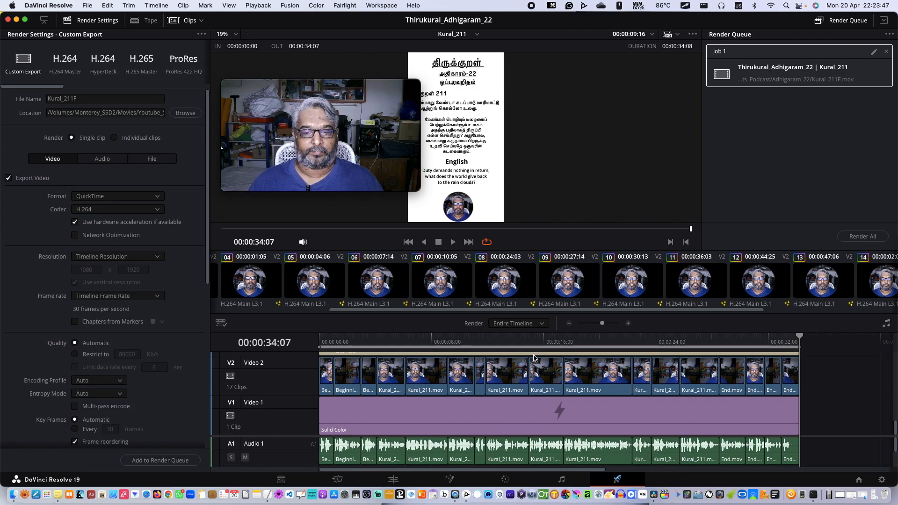
- Look through the Kural_212, Kural_213 and Kural_215 timelines on the Edit page and return to the Deliver page
click(393, 478)
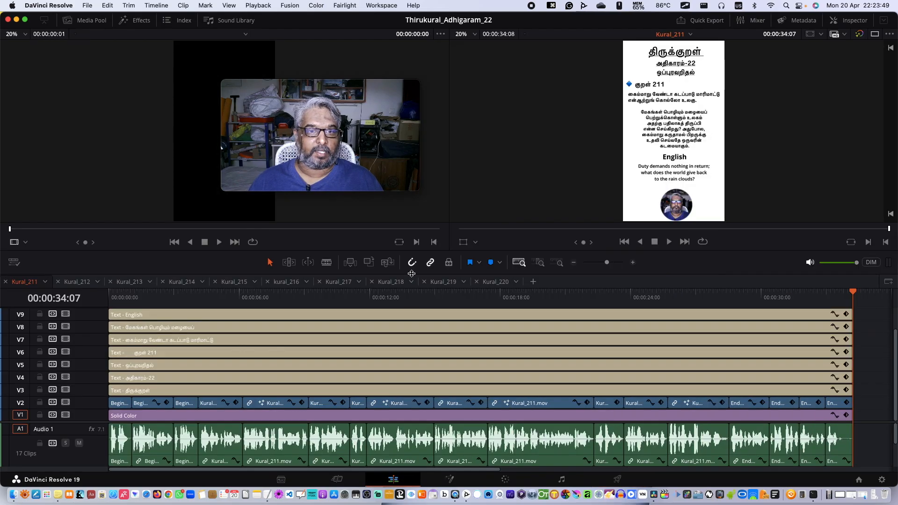
click(77, 281)
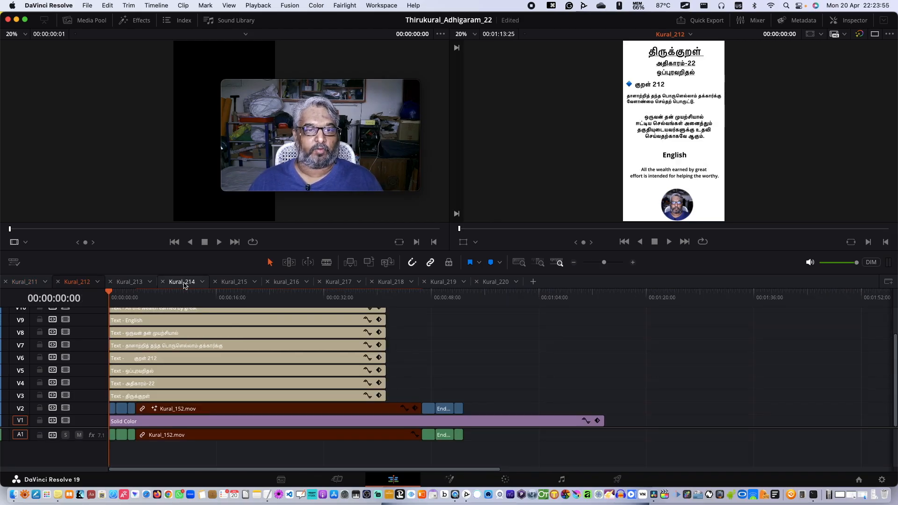
click(130, 282)
click(238, 282)
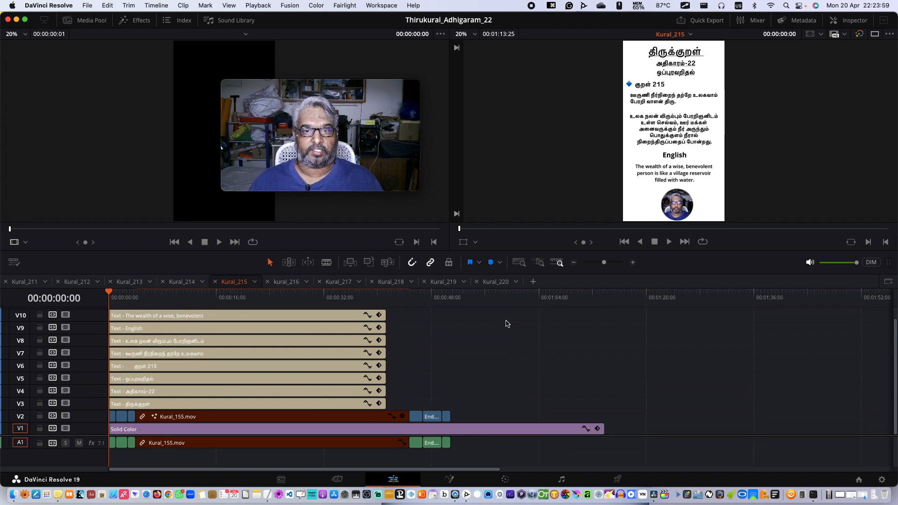
click(617, 480)
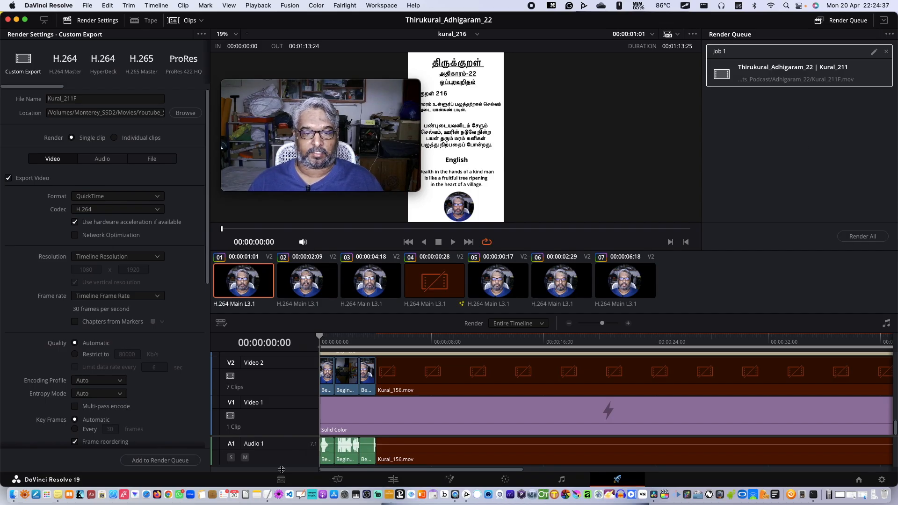
- Switch to TextEdit to review the Adhigharam_22 script beside the render page, and minimize the document
click(267, 498)
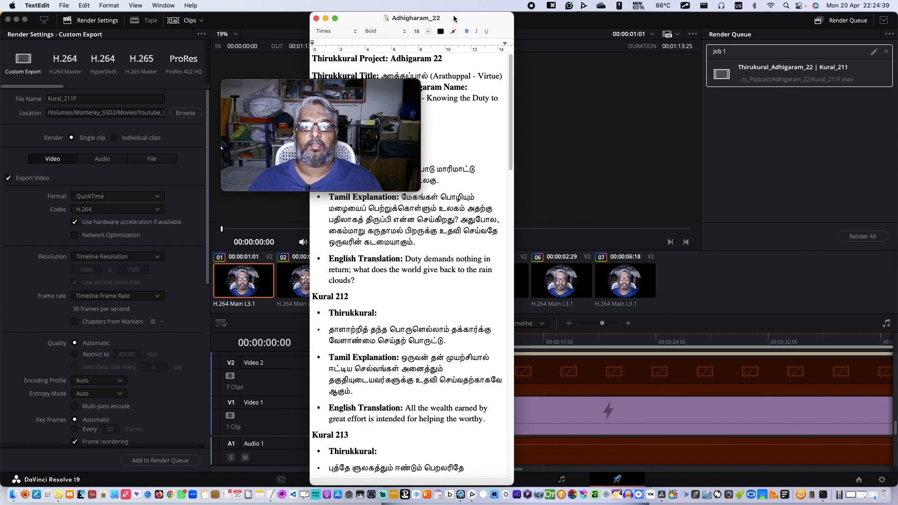
drag(453, 14, 692, 13)
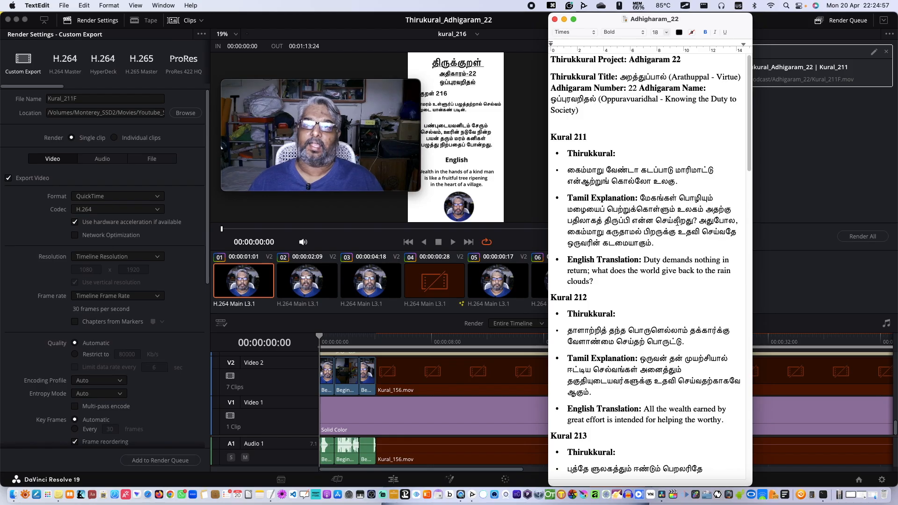
click(565, 20)
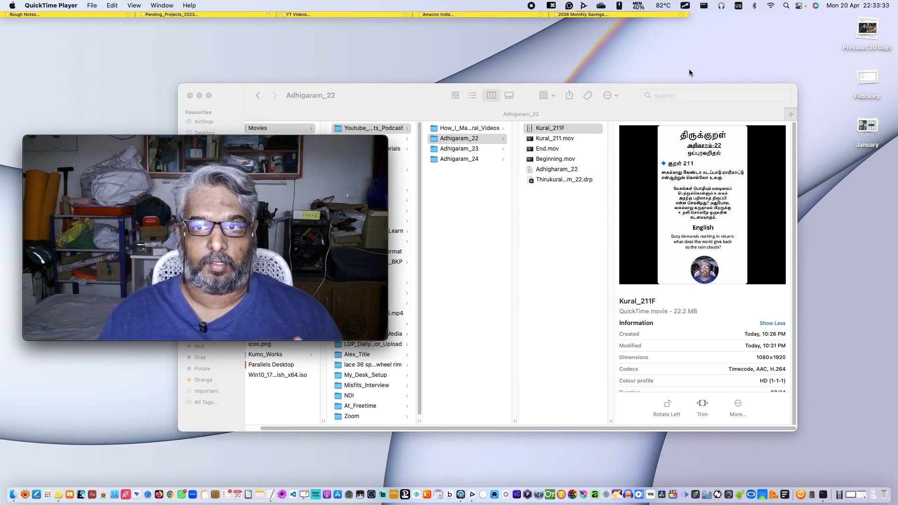
- Preview the rendered Kural_211F movie from the Adhigaram_22 folder in Finder and lower the system volume
click(561, 138)
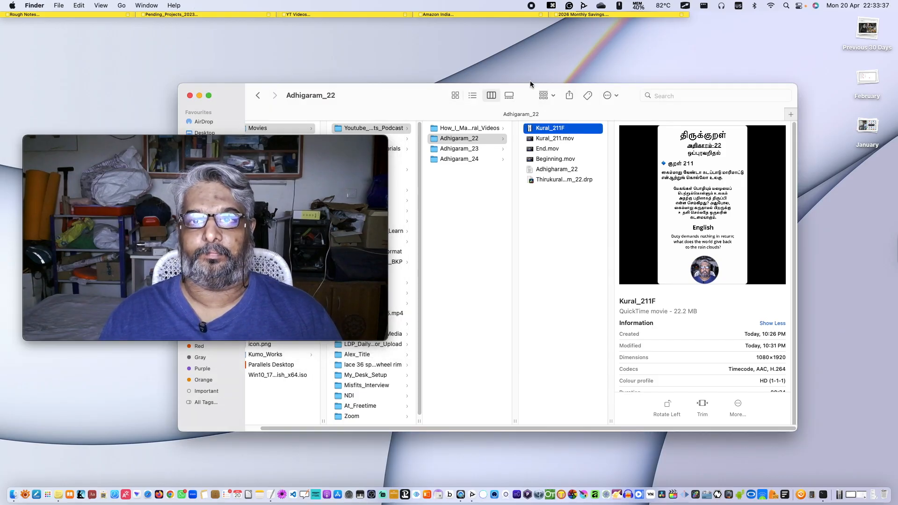
key(space)
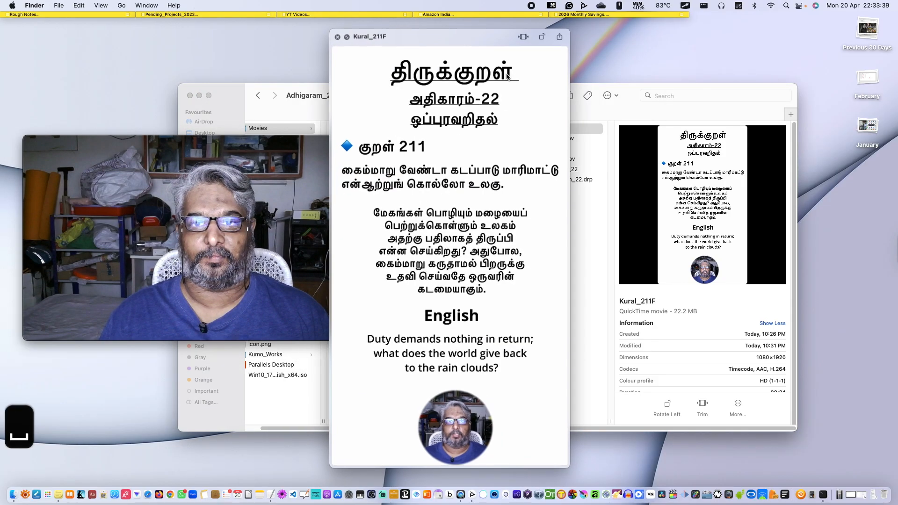
drag(391, 36, 511, 36)
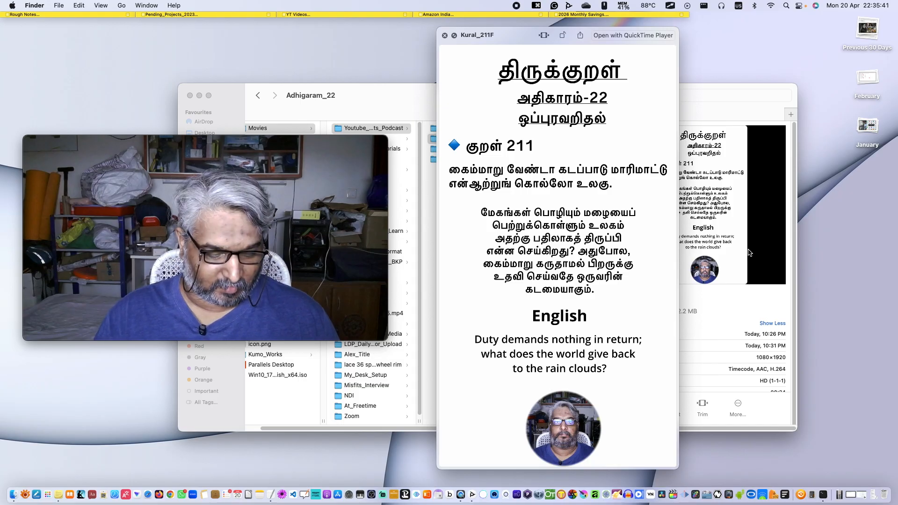
key(XF86AudioLowerVolume)
key(XF86AudioLowerVolume)
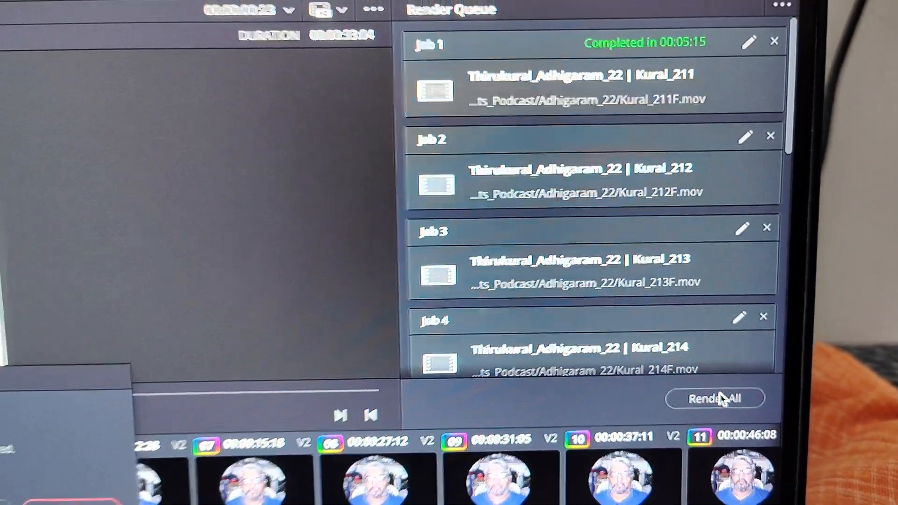
- Render all queued Thirukural_Adhigaram_22 jobs without re-rendering the completed Kural_211 job
click(685, 403)
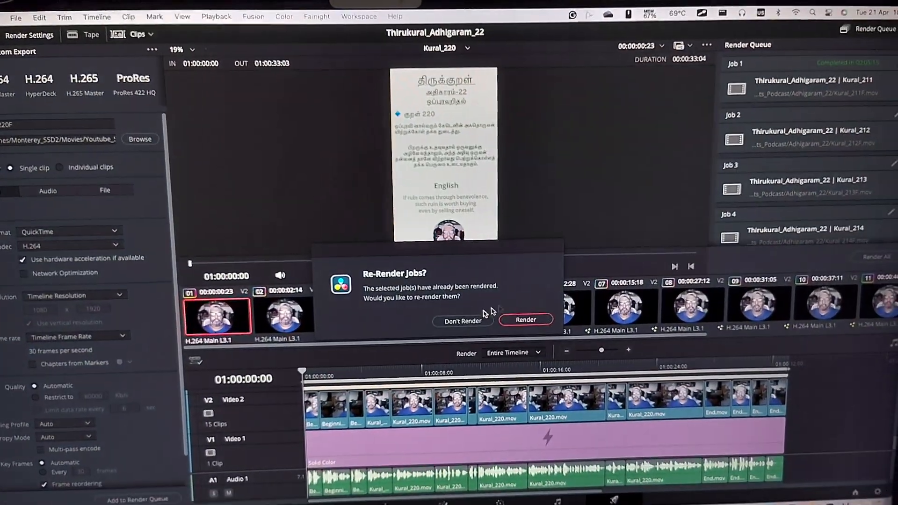
click(484, 314)
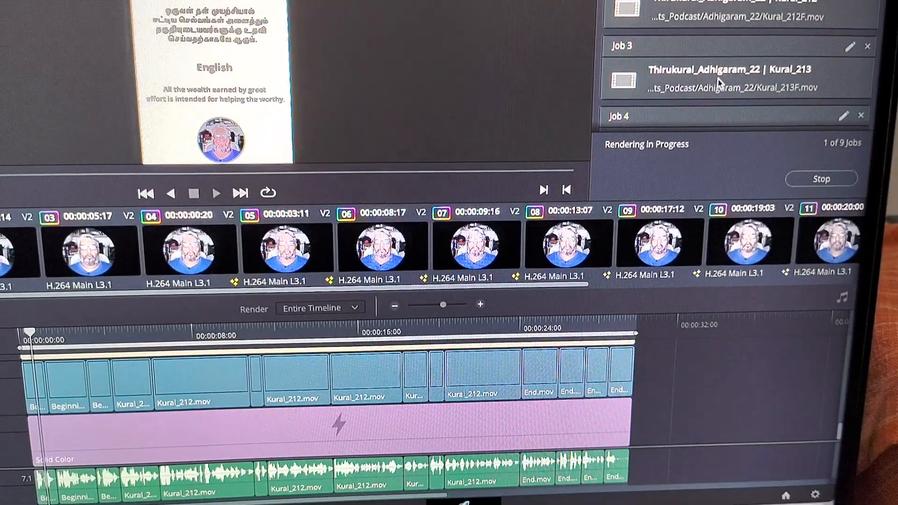
- Review the scheduled Adhigaram 22 shorts for Kural 211 to 220 and their publishing dates in YouTube Studio
scroll(702, 71, down, 6)
scroll(688, 105, up, 8)
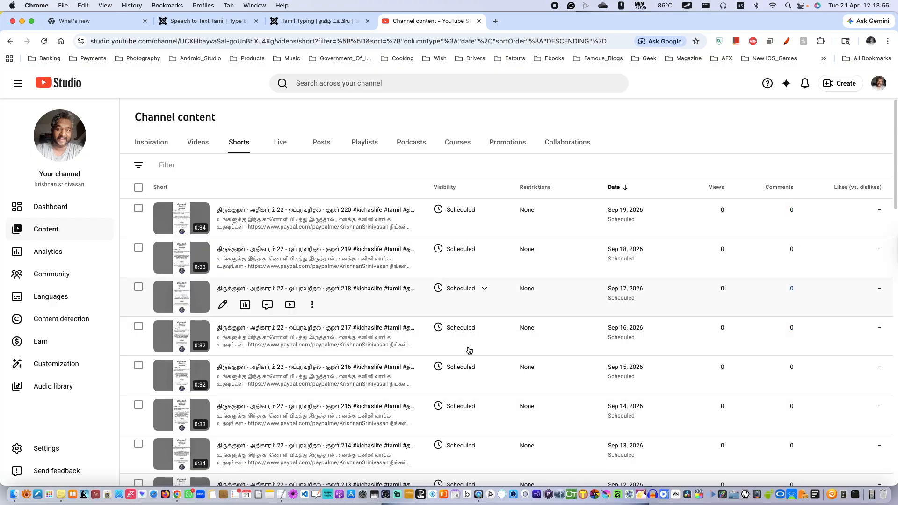
scroll(469, 351, down, 3)
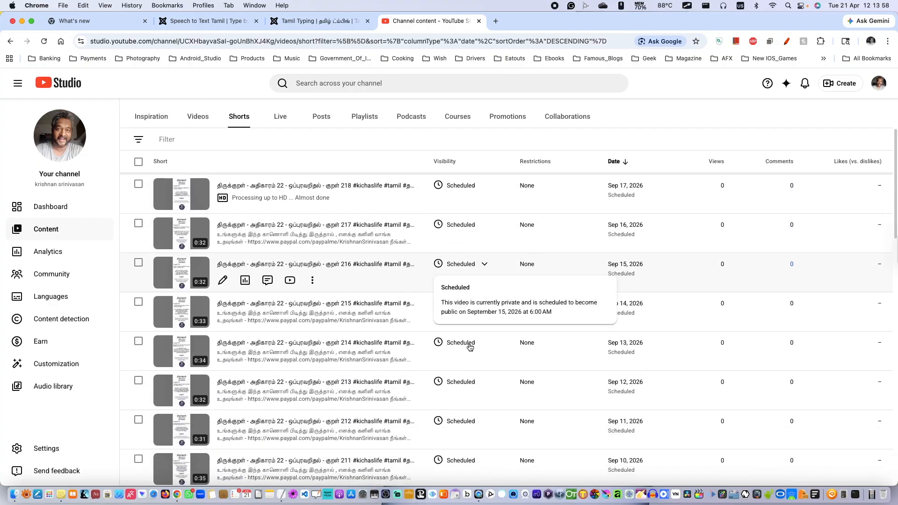
scroll(468, 346, down, 1)
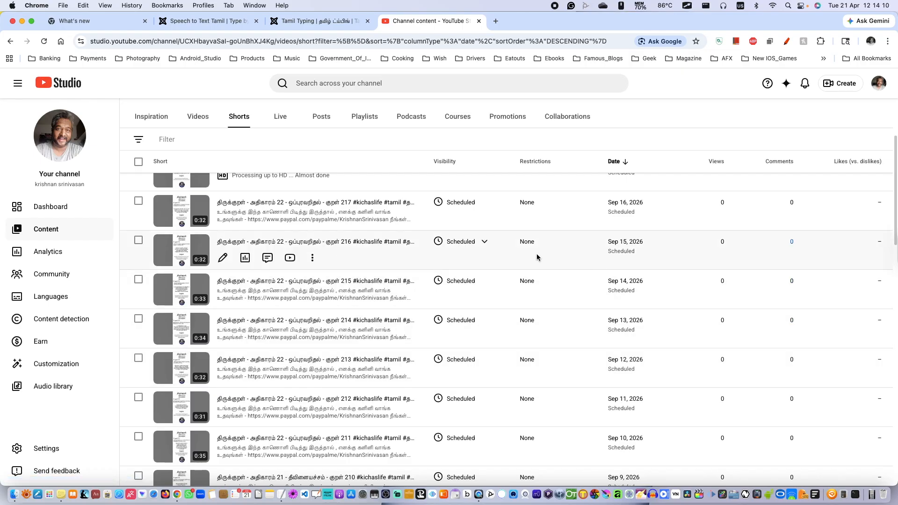
scroll(536, 257, up, 2)
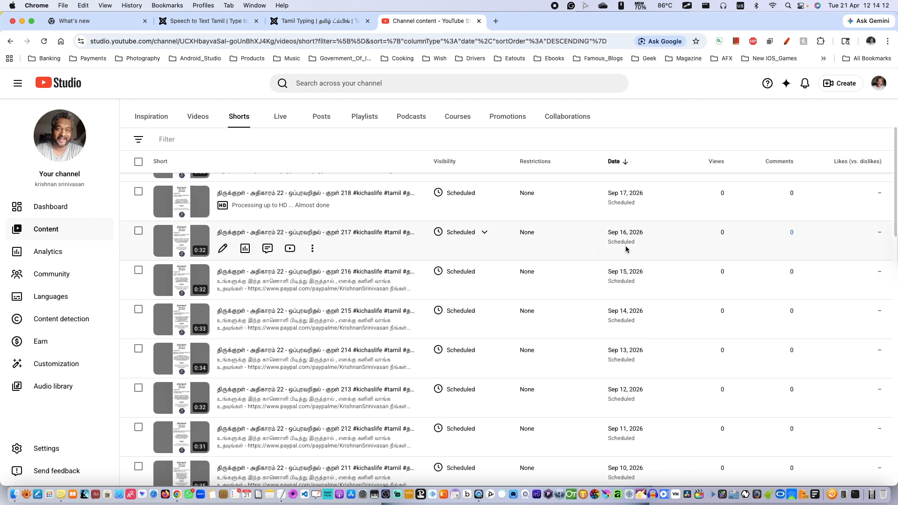
scroll(563, 254, up, 2)
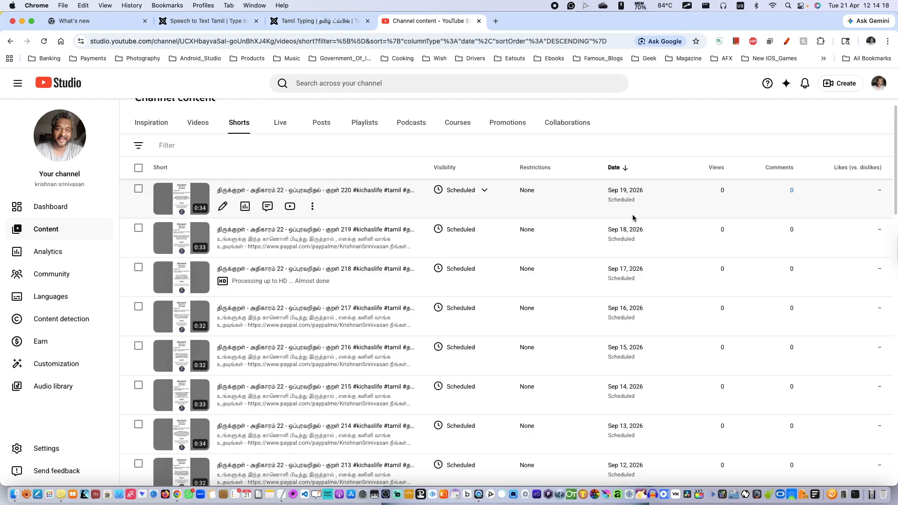
scroll(586, 214, up, 1)
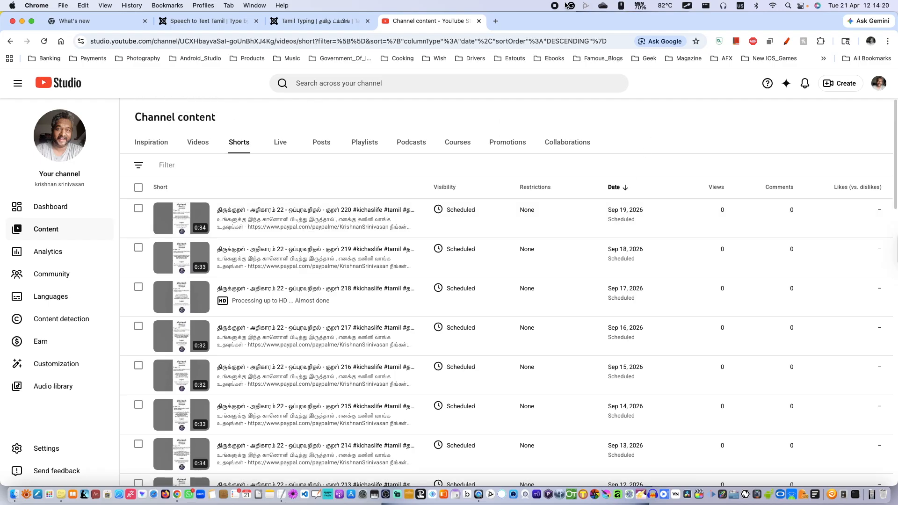